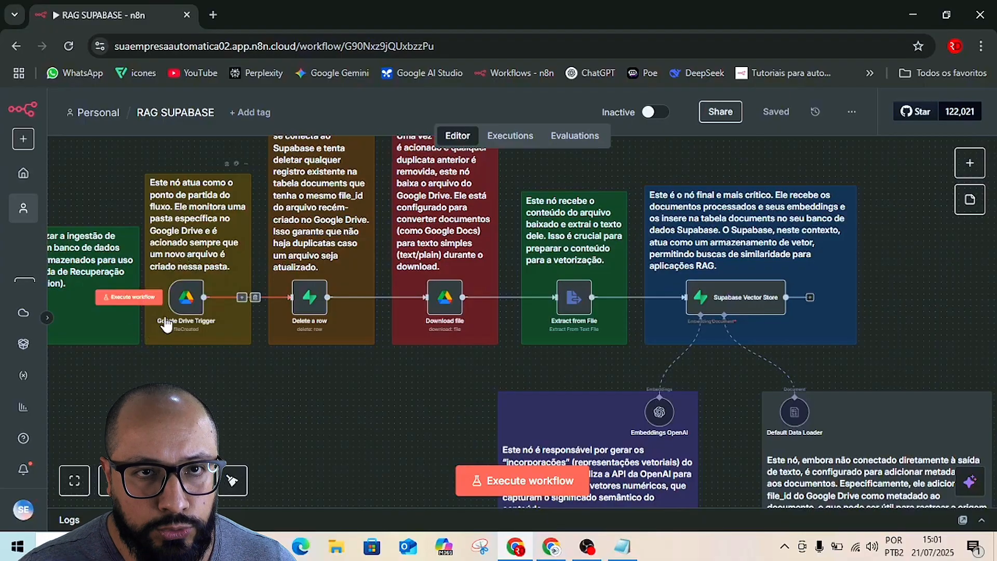
# Search Google for "drive" in a new browser tab and open Google Drive from the results
pyautogui.click(214, 14)
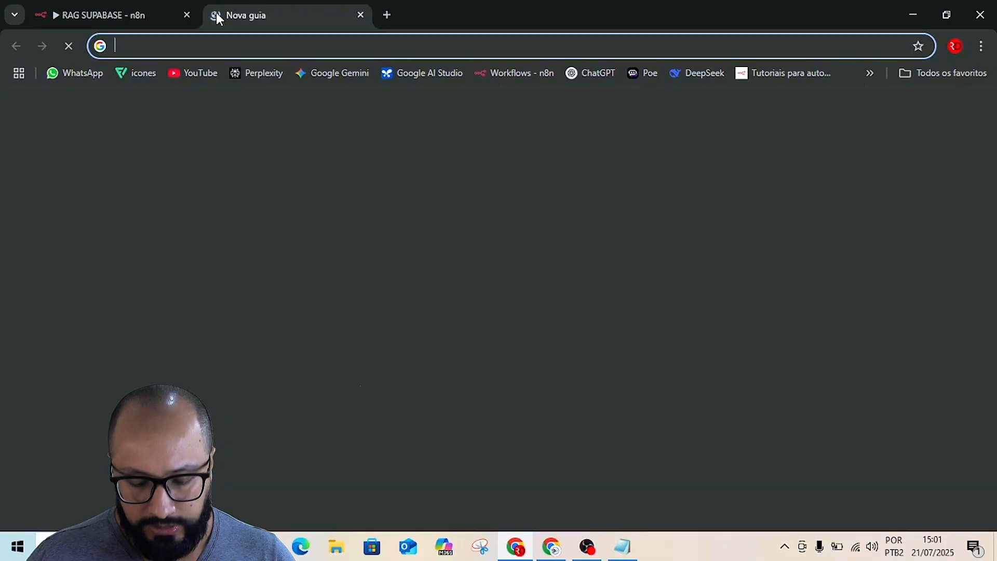
pyautogui.write('DRI')
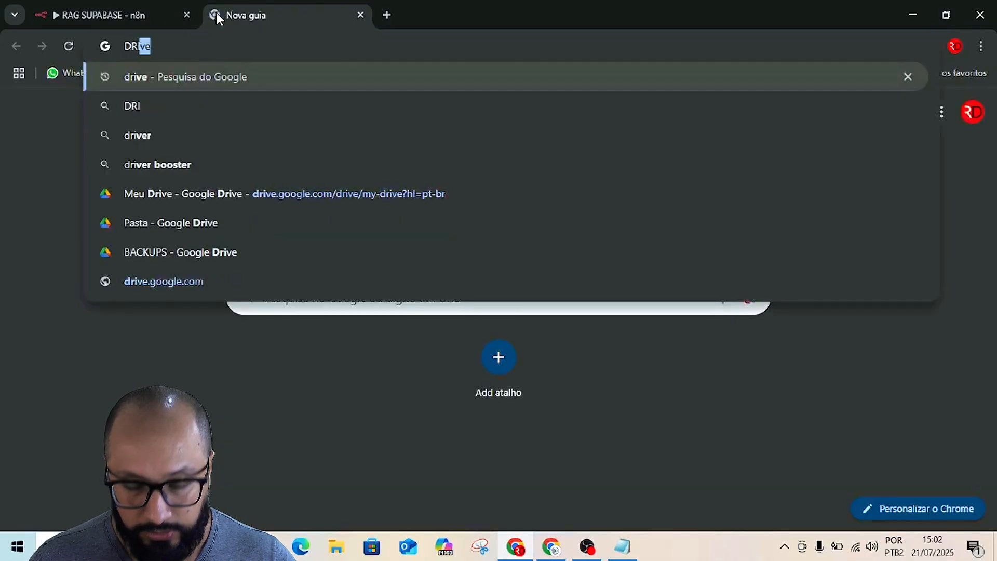
pyautogui.write('VE')
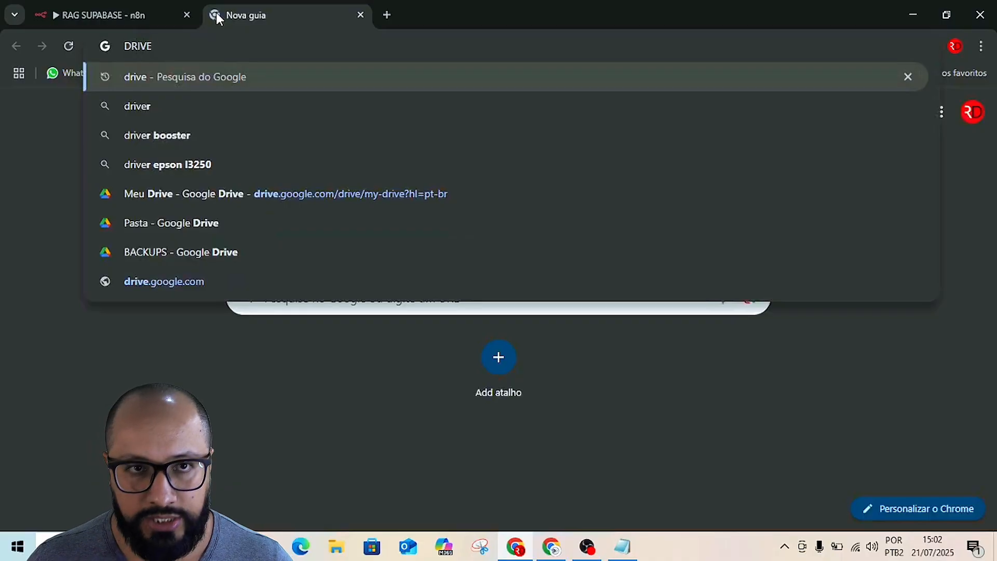
pyautogui.press('Return')
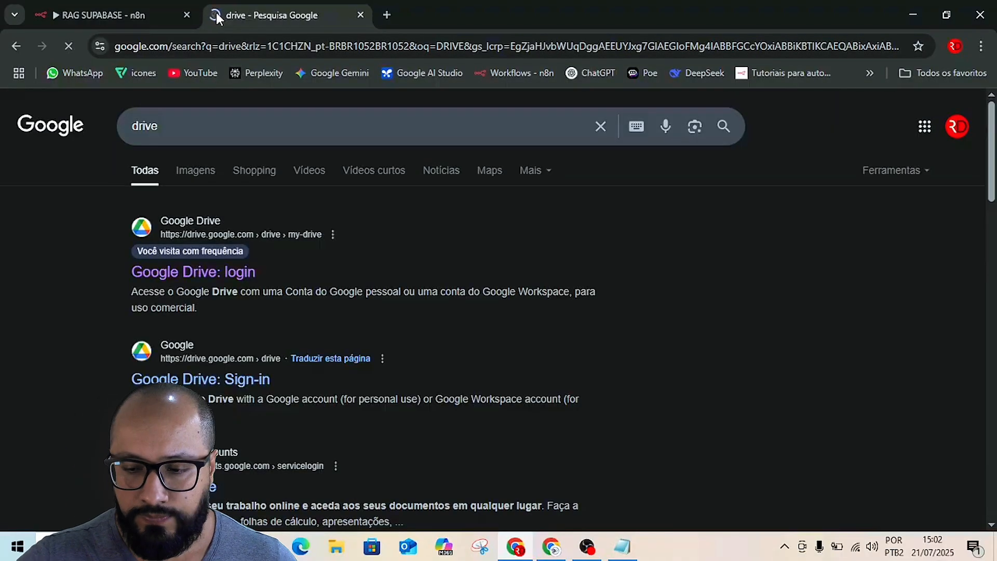
pyautogui.click(162, 280)
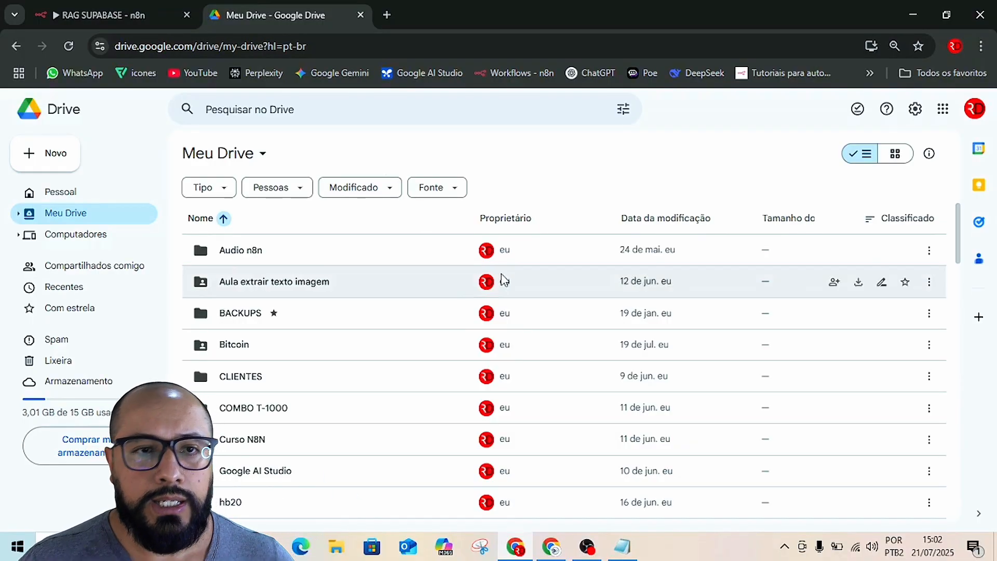
# Create a new folder named BANCO DE DADOS BITCOIN in Meu Drive
pyautogui.moveTo(502, 279)
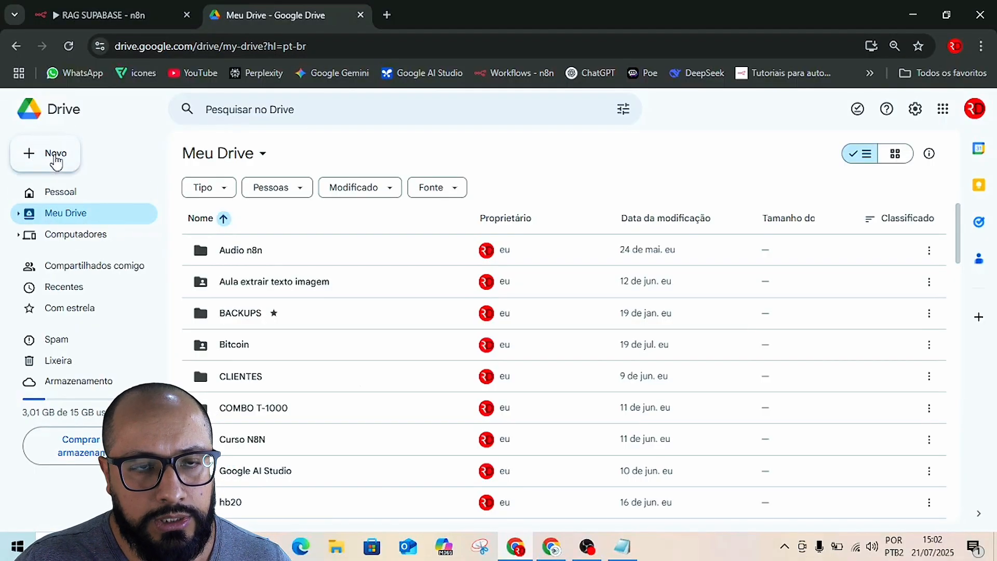
pyautogui.click(54, 161)
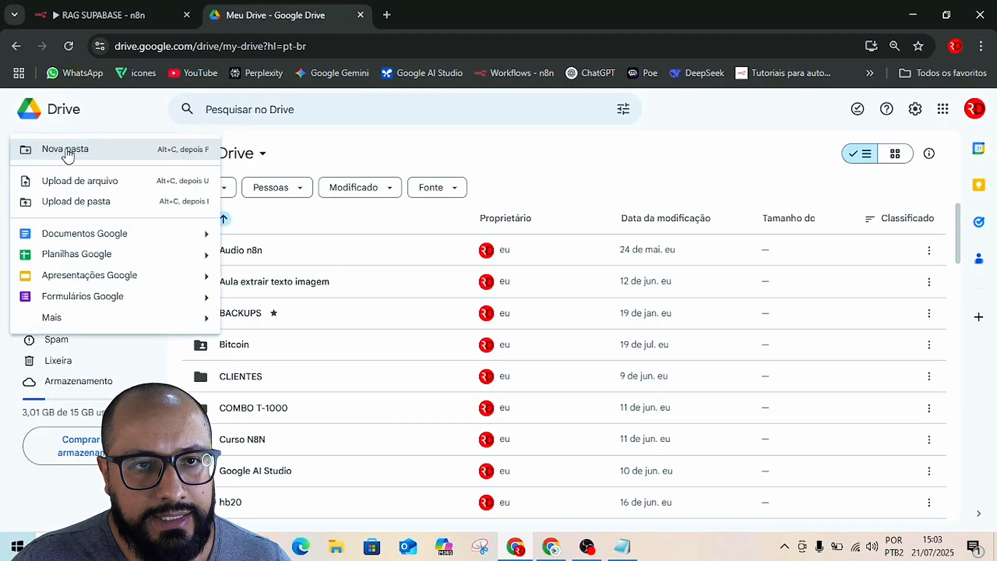
pyautogui.click(65, 151)
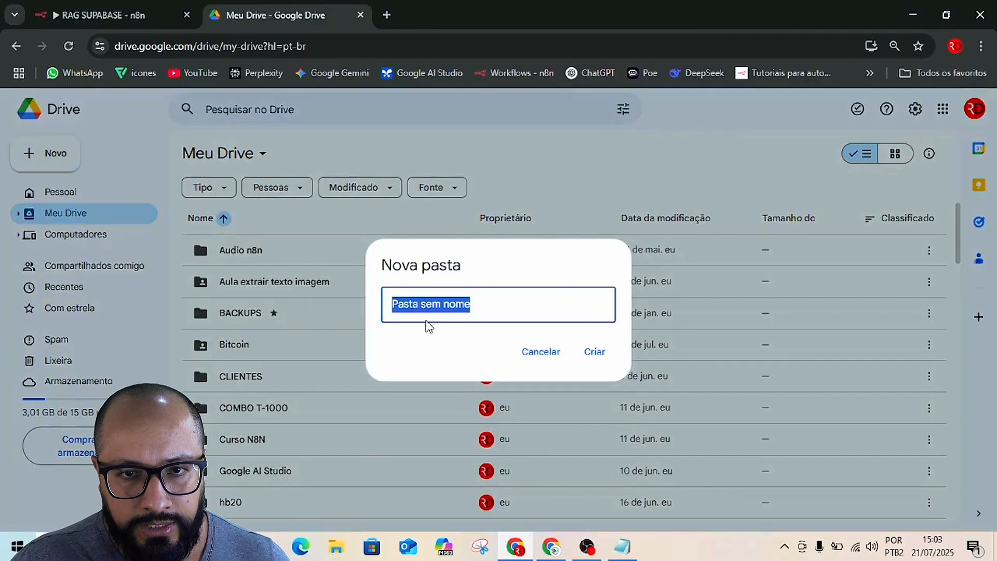
pyautogui.write('b')
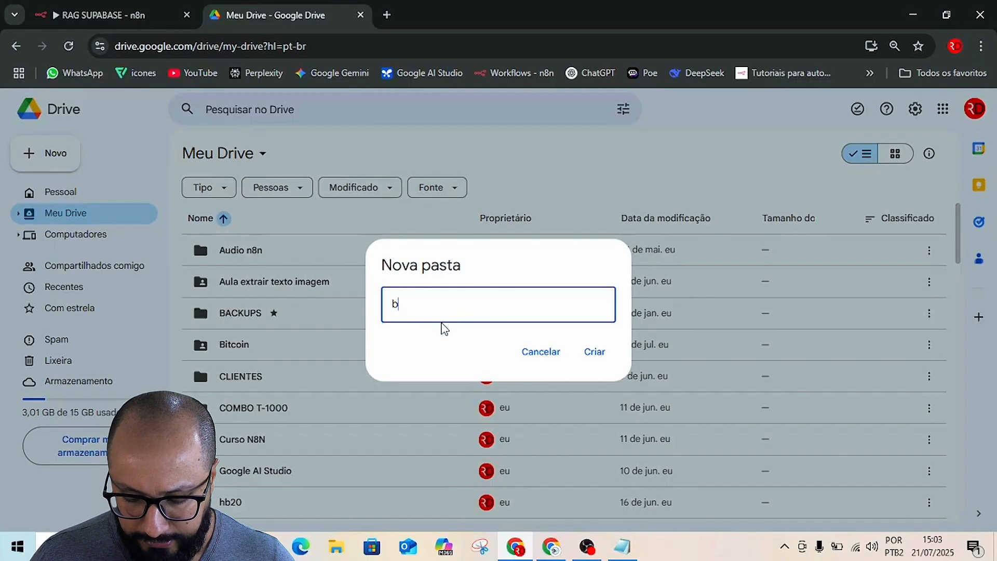
pyautogui.write('ANCO')
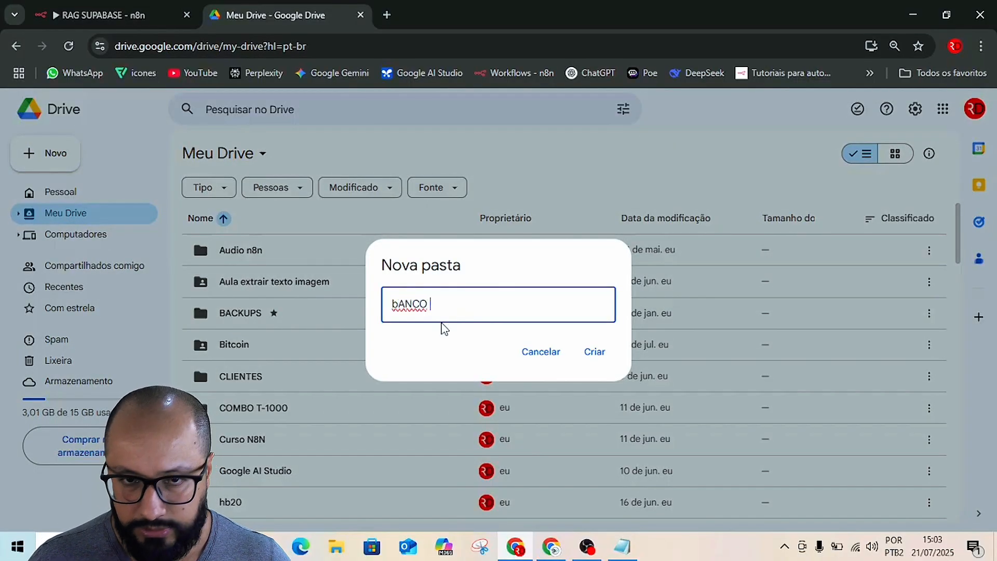
pyautogui.press('BackSpace')
pyautogui.press('BackSpace')
pyautogui.press('BackSpace')
pyautogui.press('BackSpace')
pyautogui.press('BackSpace')
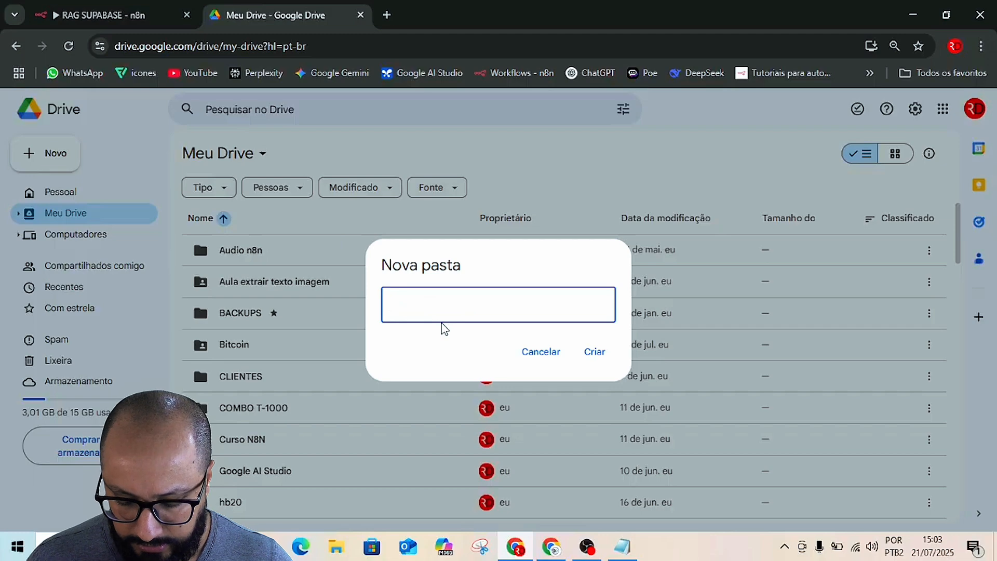
pyautogui.write('BANCO DE')
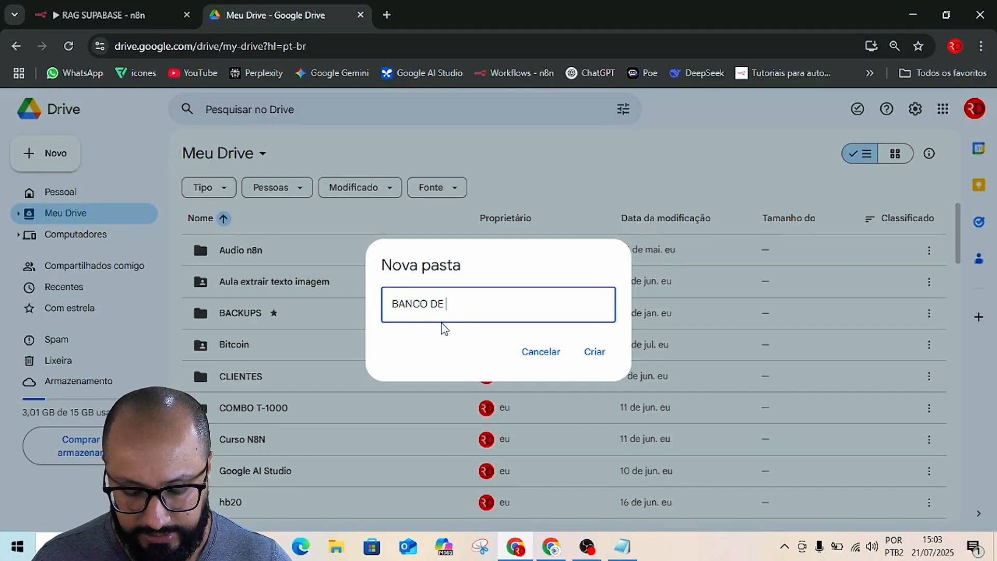
pyautogui.write(' DADOS ')
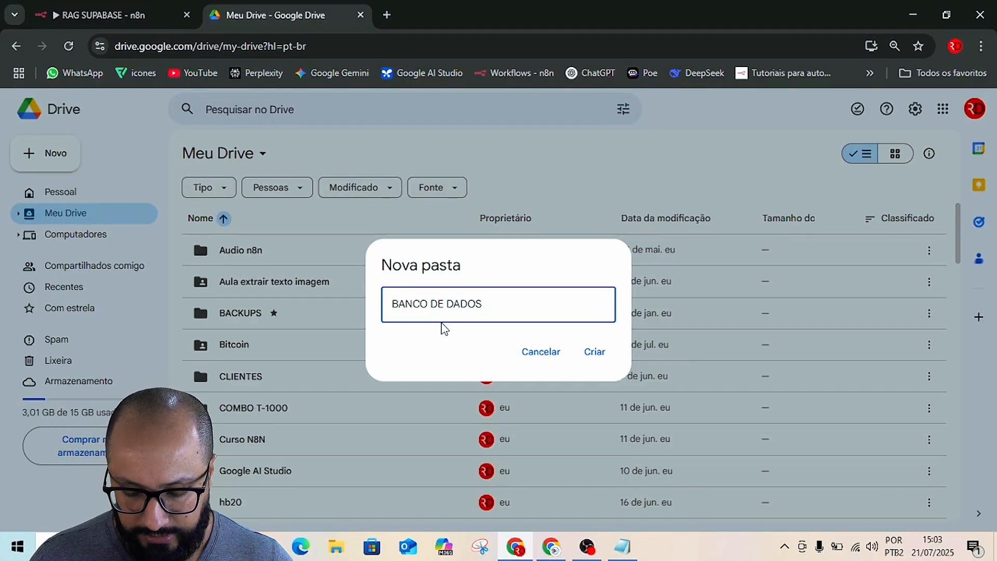
pyautogui.write('BI')
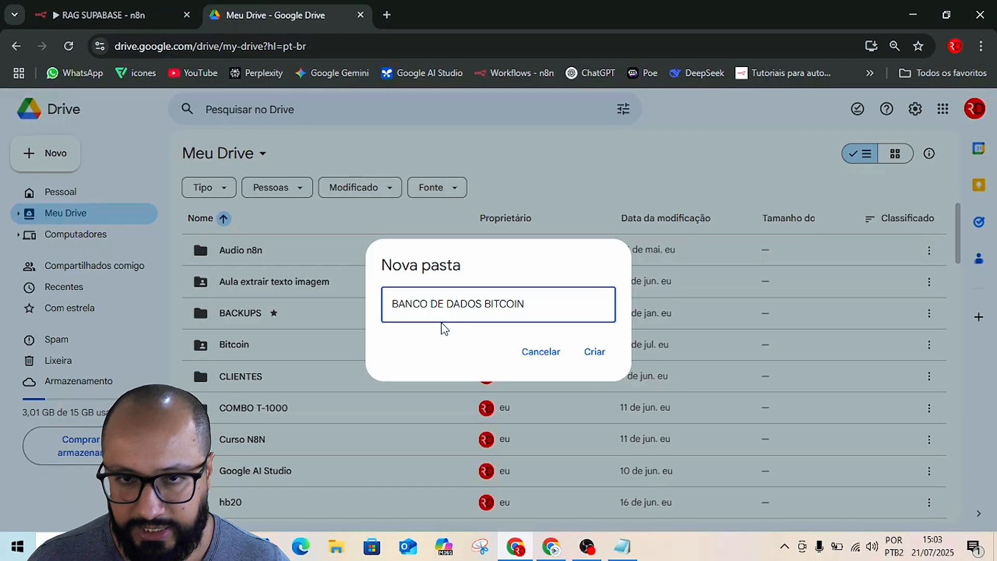
pyautogui.write('TCOIN')
pyautogui.press('Return')
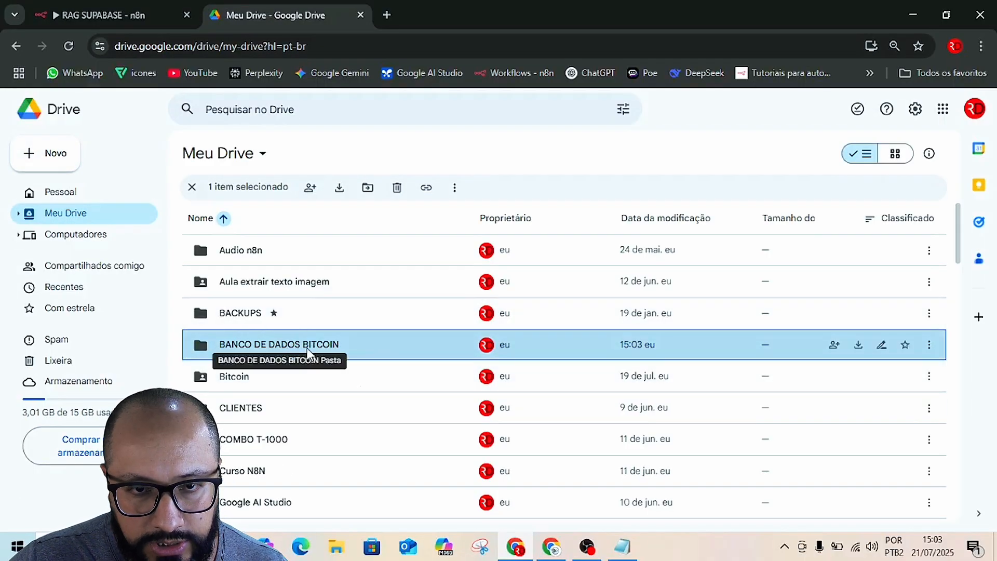
# Look inside the BANCO DE DADOS BITCOIN folder, return to Meu Drive and share the folder with "Qualquer pessoa com o link"
pyautogui.doubleClick(334, 347)
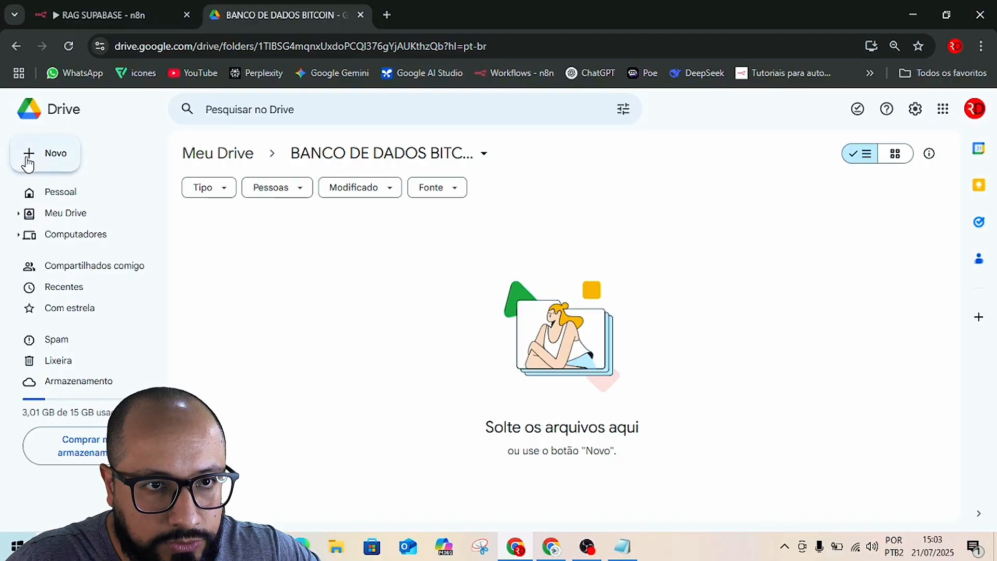
pyautogui.click(54, 220)
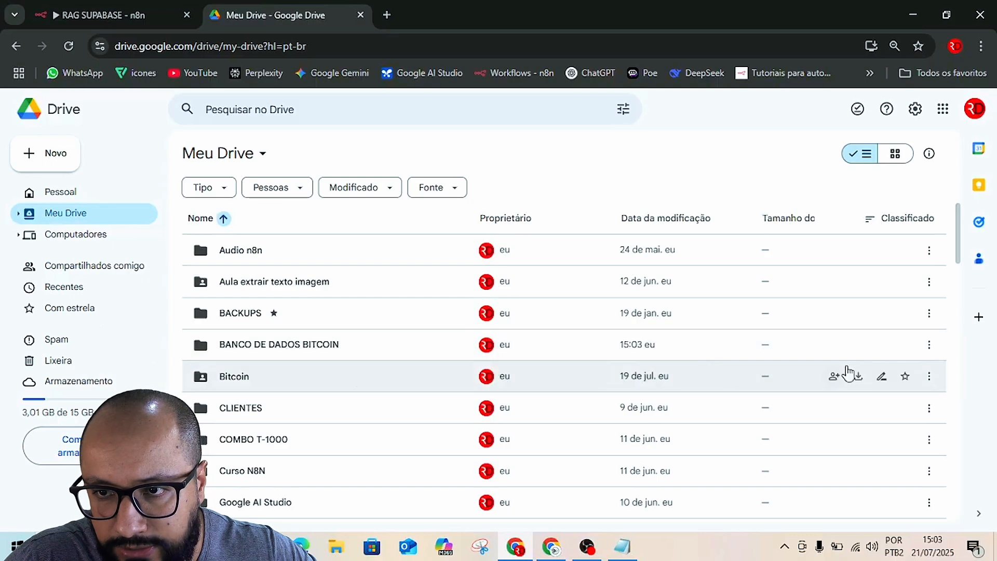
pyautogui.click(929, 347)
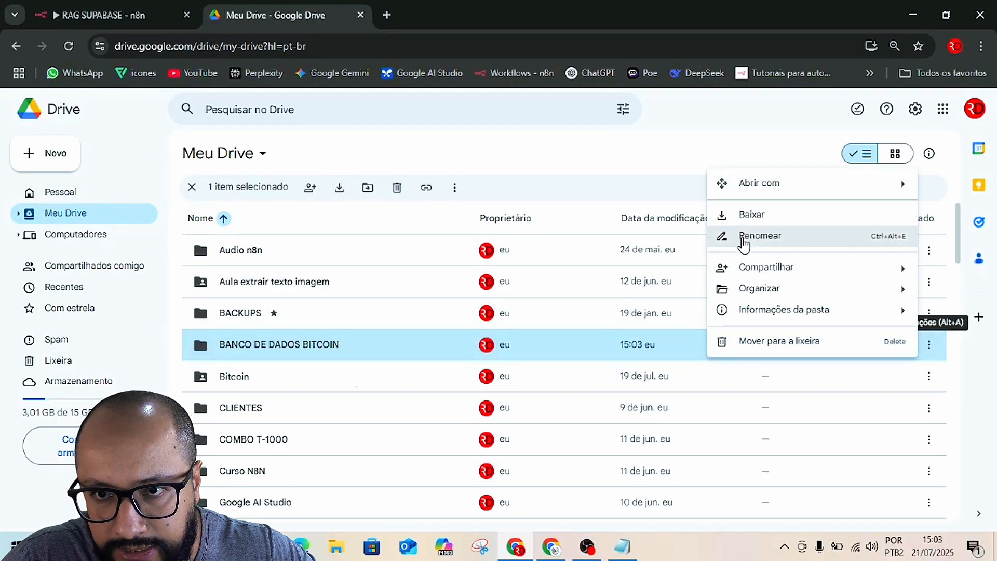
pyautogui.moveTo(756, 270)
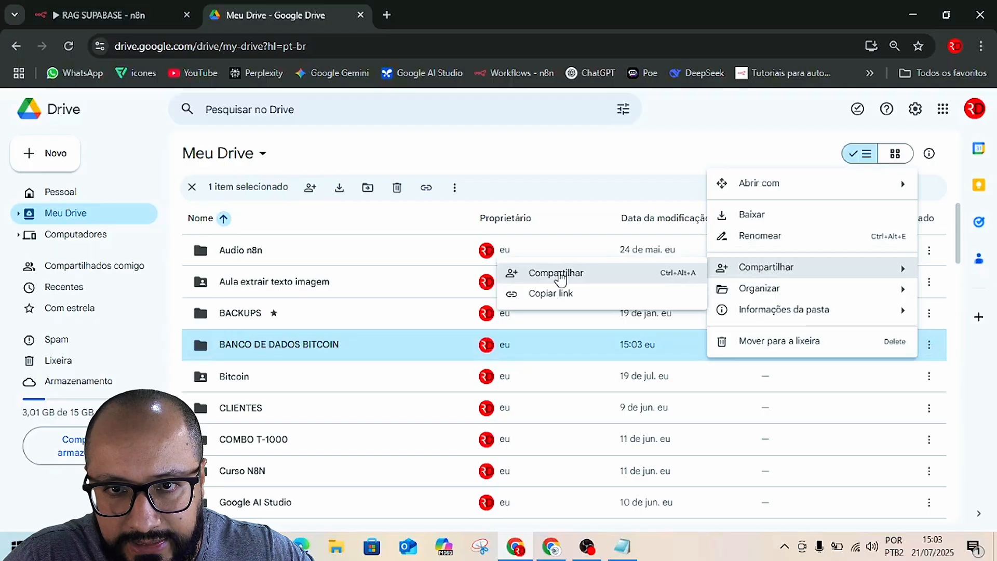
pyautogui.click(559, 279)
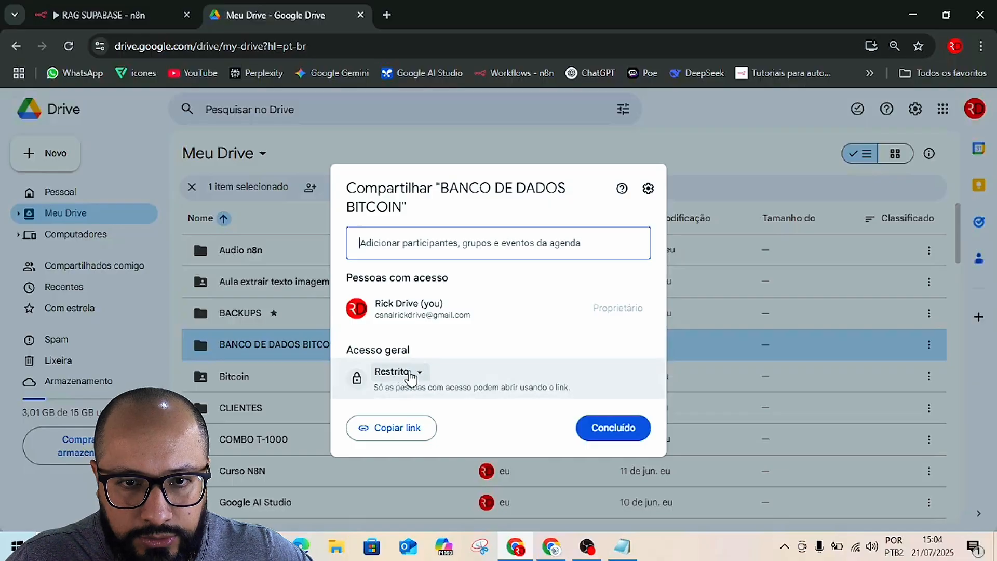
pyautogui.click(410, 375)
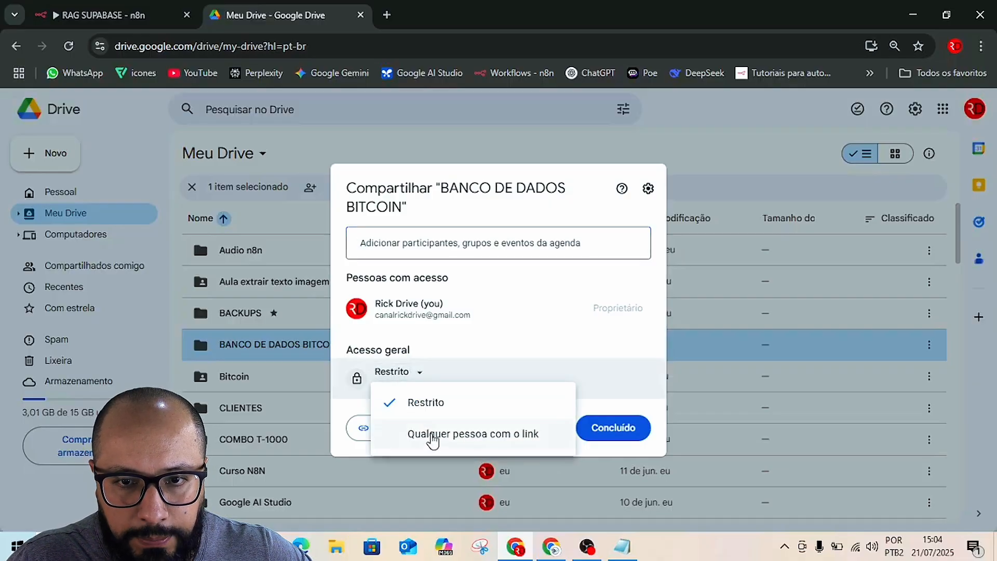
pyautogui.click(432, 436)
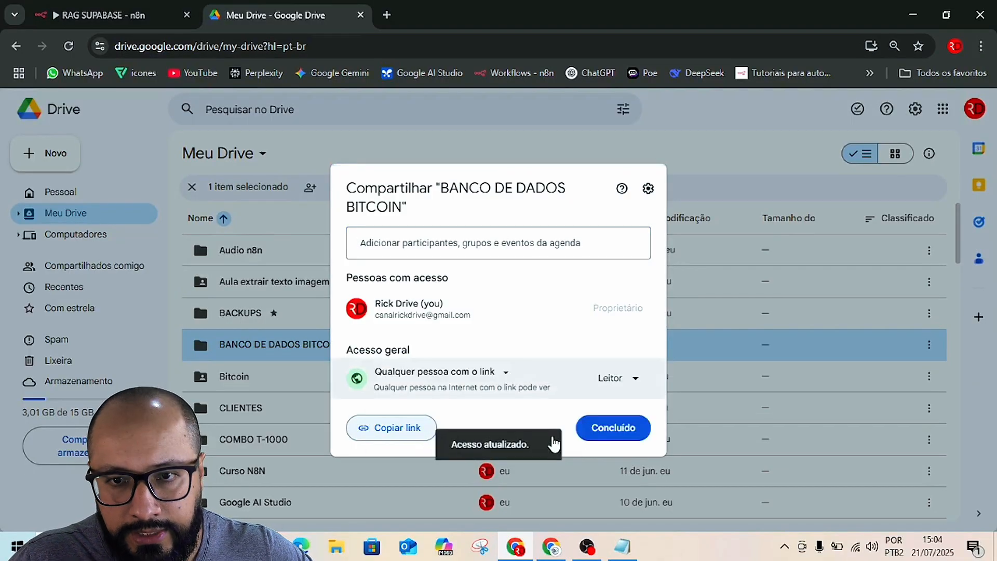
pyautogui.click(613, 428)
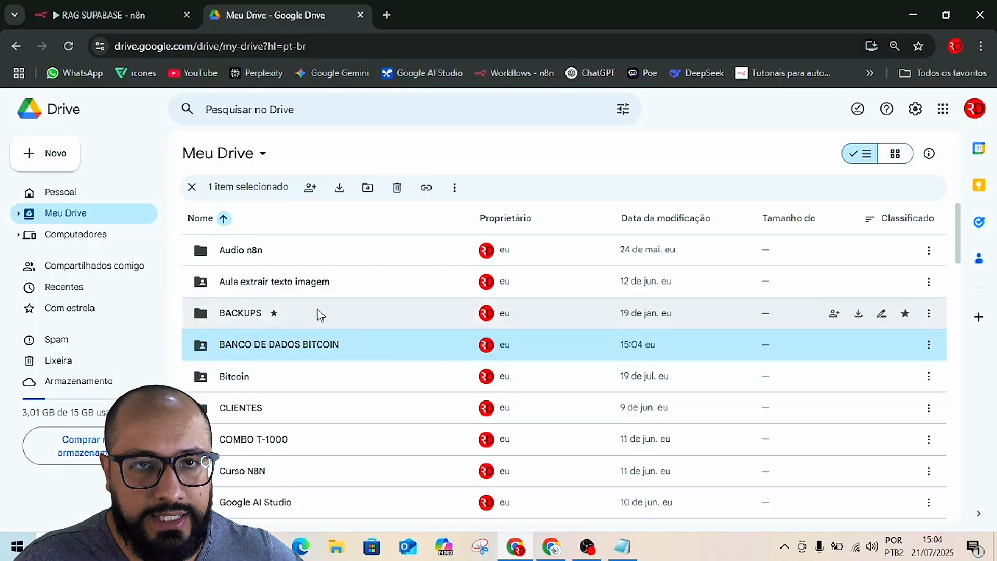
# Revisit the RAG SUPABASE workflow in n8n, and search Google for SUPABASE in a new tab of the other Chrome window
pyautogui.click(65, 17)
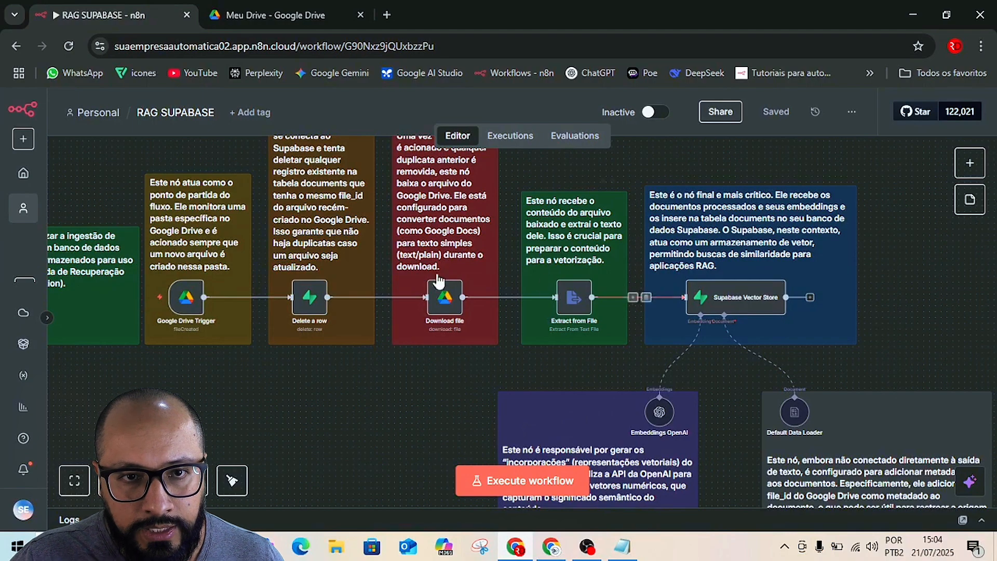
pyautogui.scroll(2, 414, 345)
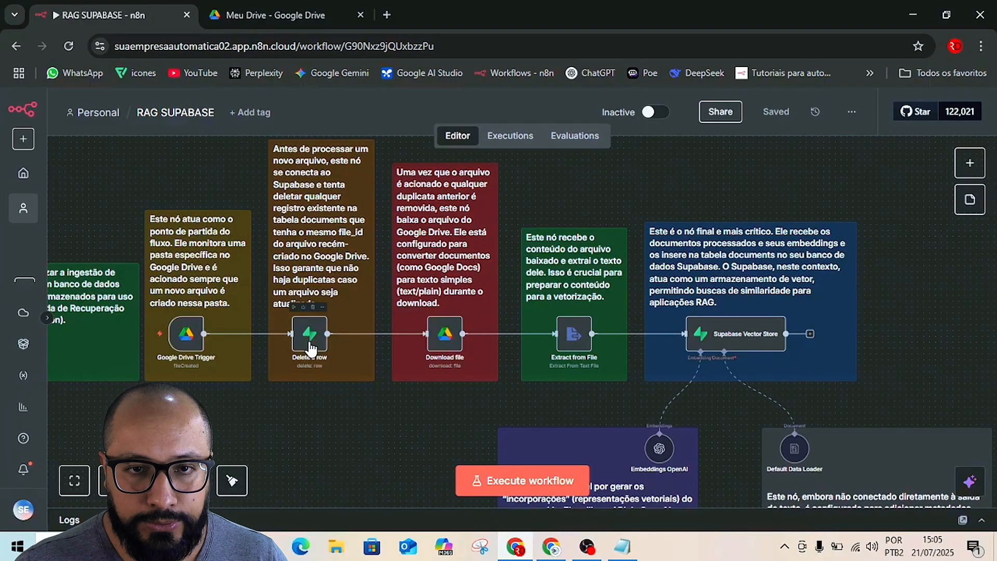
pyautogui.hotkey('alt', 'Tab')
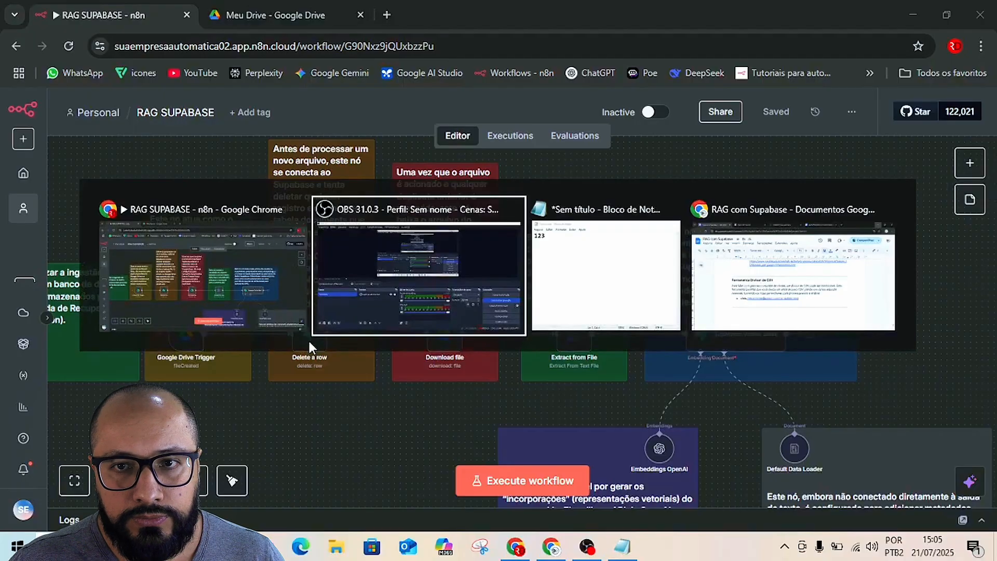
pyautogui.hotkey('alt', 'Tab')
pyautogui.hotkey('alt', 'Tab')
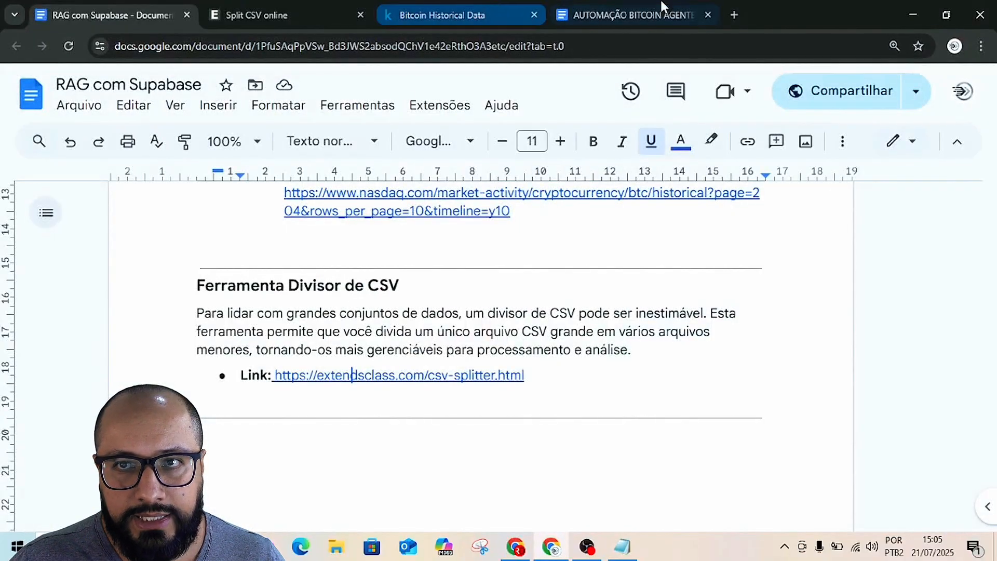
pyautogui.click(733, 13)
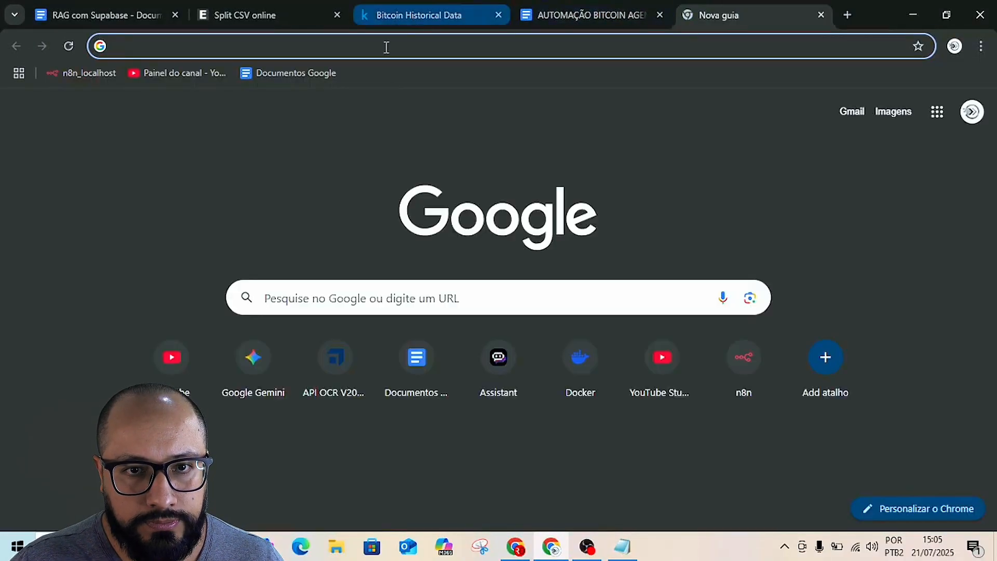
pyautogui.click(365, 298)
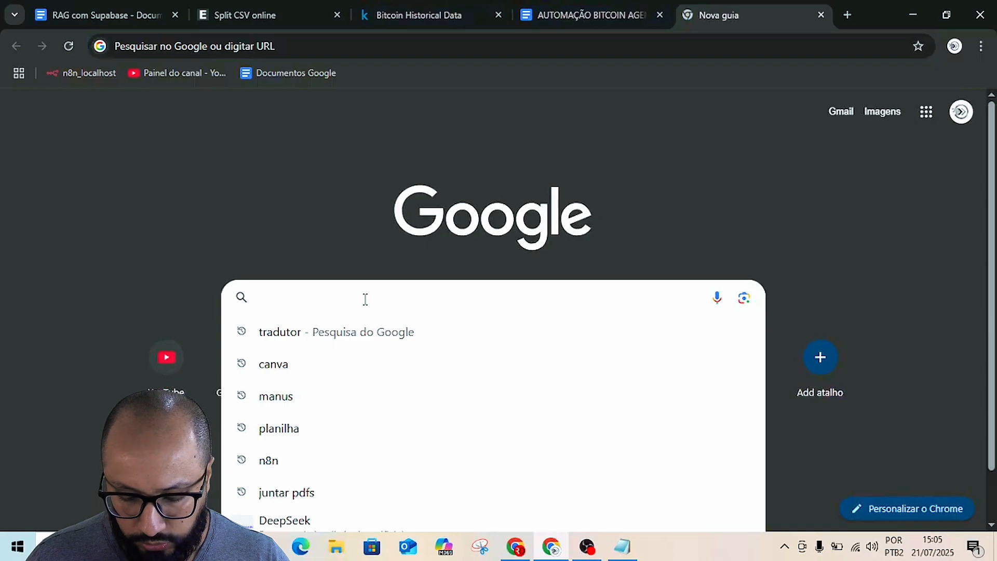
pyautogui.write('SUPABASE')
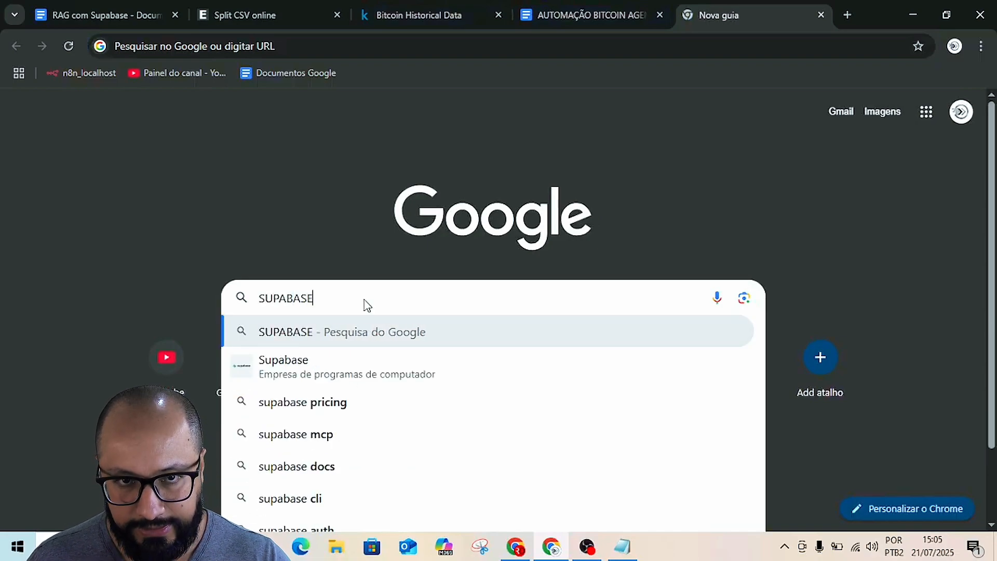
pyautogui.press('Return')
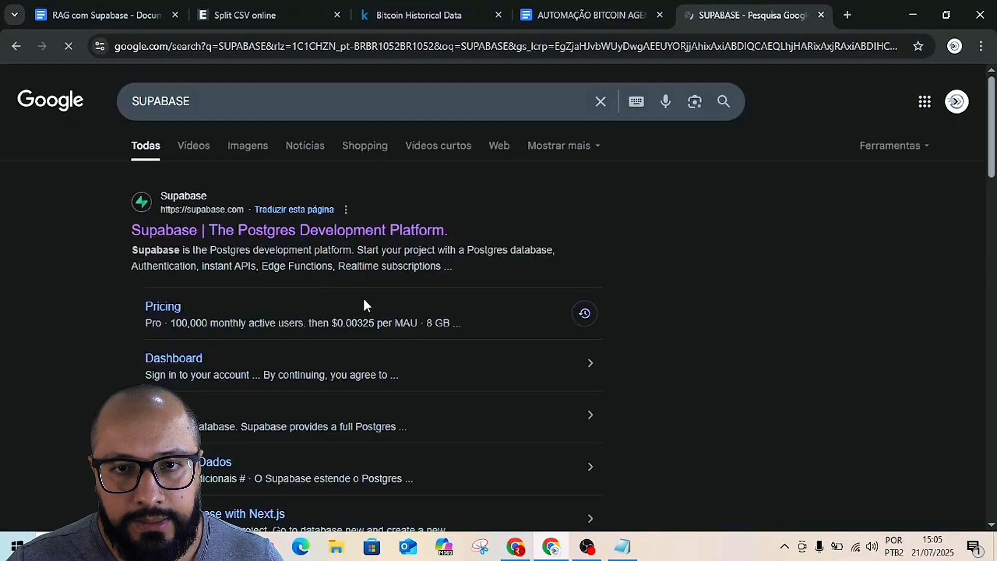
# Find the Supabase prerequisite section 2.1 in the RAG com Supabase guide document
pyautogui.hotkey('alt', 'Tab')
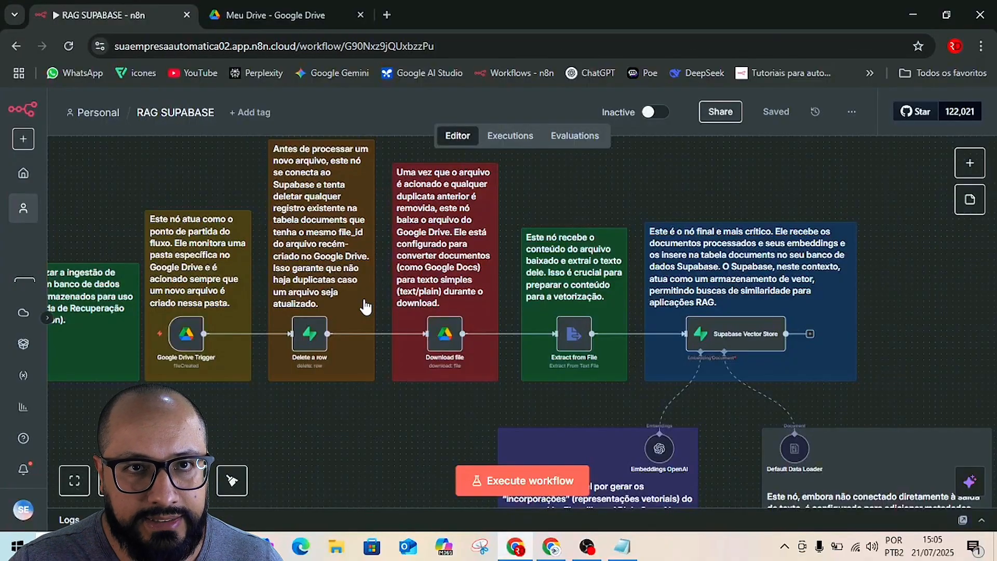
pyautogui.hotkey('alt', 'Tab')
pyautogui.click(115, 7)
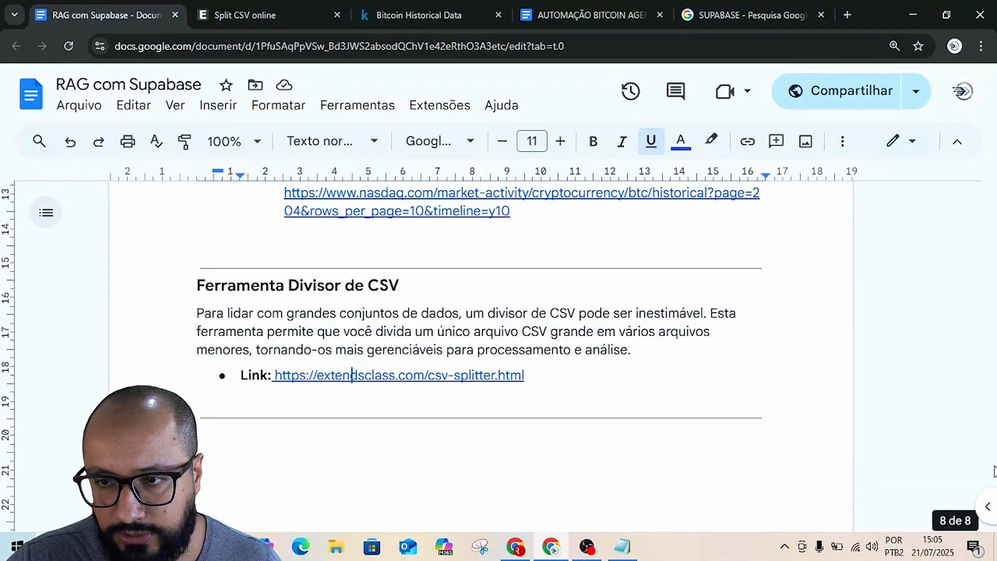
pyautogui.scroll(3, 980, 488)
pyautogui.scroll(20, 980, 488)
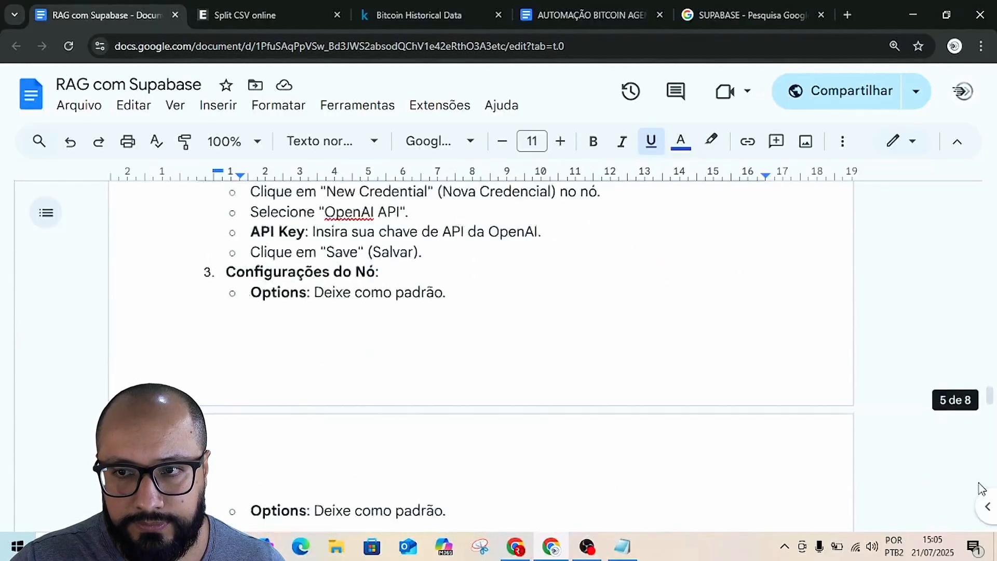
pyautogui.scroll(20, 980, 488)
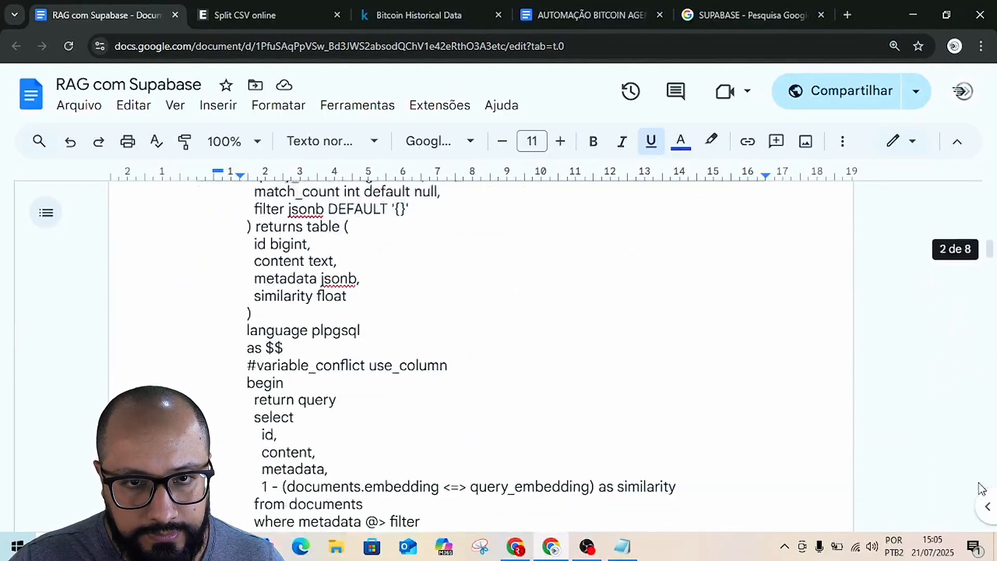
pyautogui.scroll(7, 980, 488)
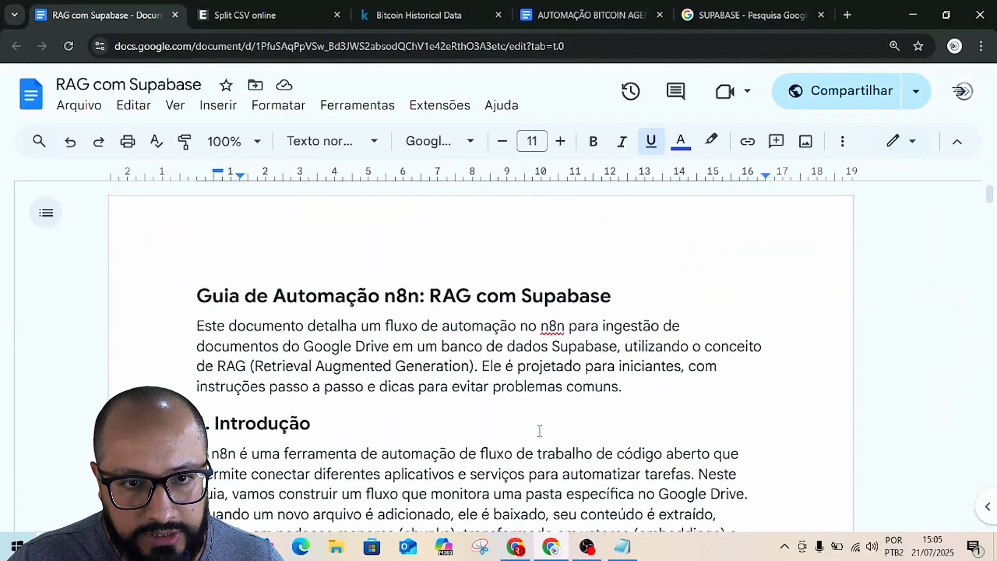
pyautogui.scroll(-3, 539, 434)
pyautogui.scroll(-4, 355, 371)
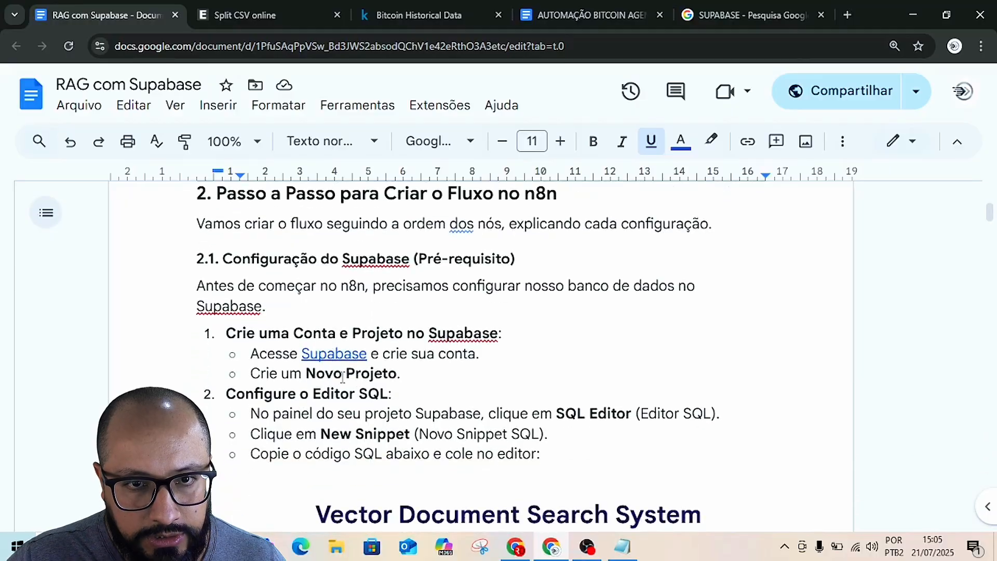
pyautogui.scroll(-1, 322, 338)
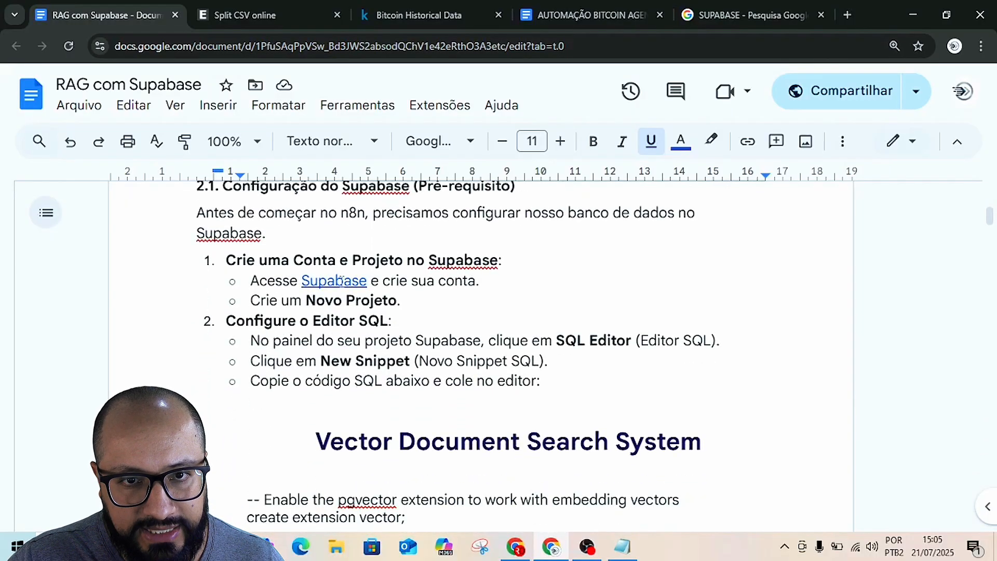
# Open the Supabase site linked in the guide, closing the leftover SUPABASE search tab, and go to the Supabase dashboard
pyautogui.moveTo(340, 280)
pyautogui.click(369, 308)
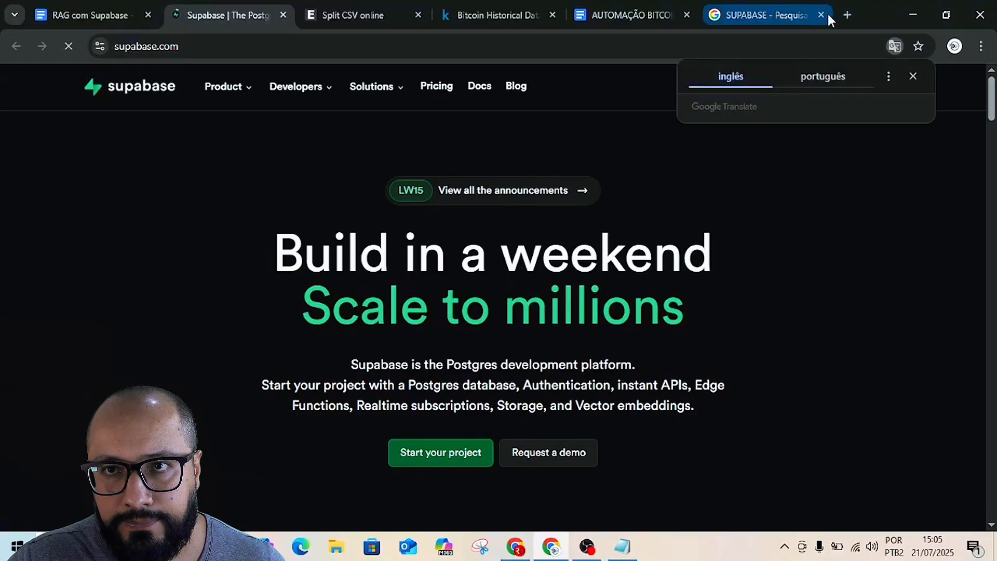
pyautogui.click(820, 14)
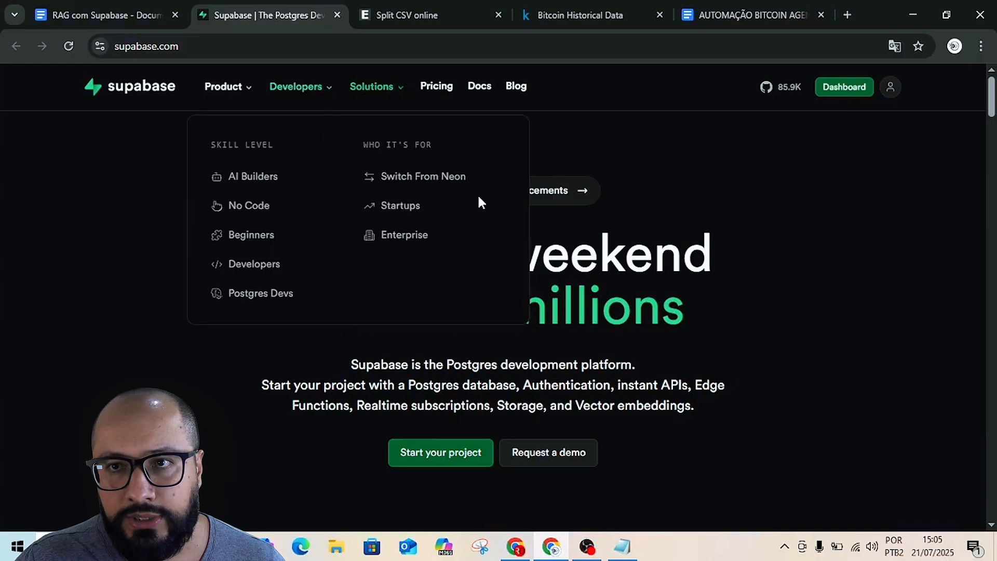
pyautogui.click(845, 87)
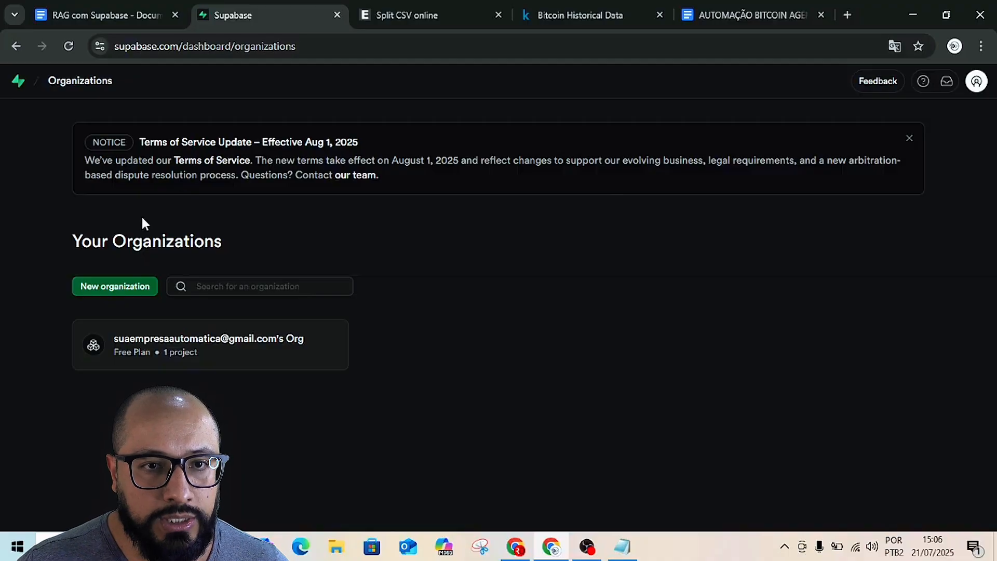
pyautogui.click(122, 289)
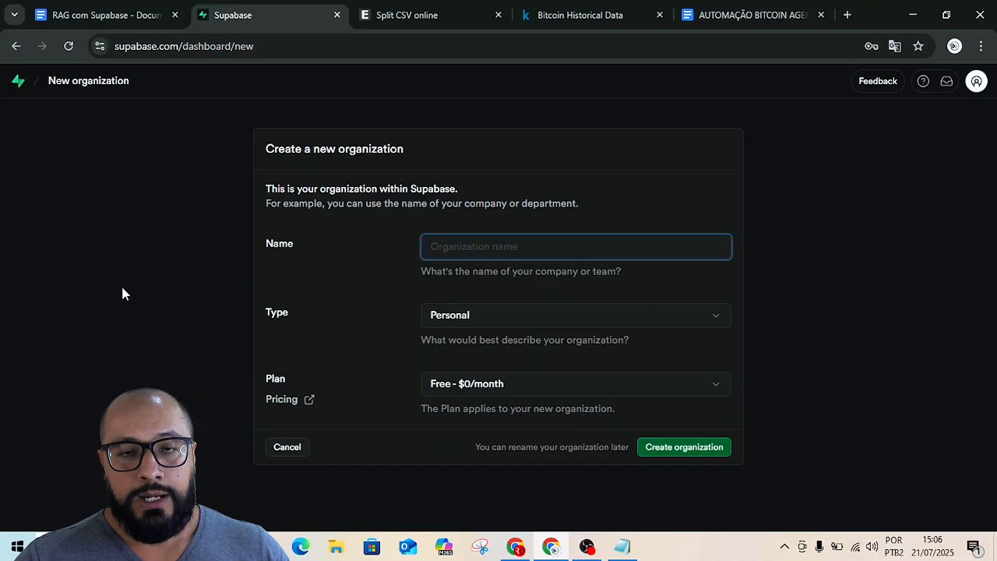
pyautogui.click(439, 246)
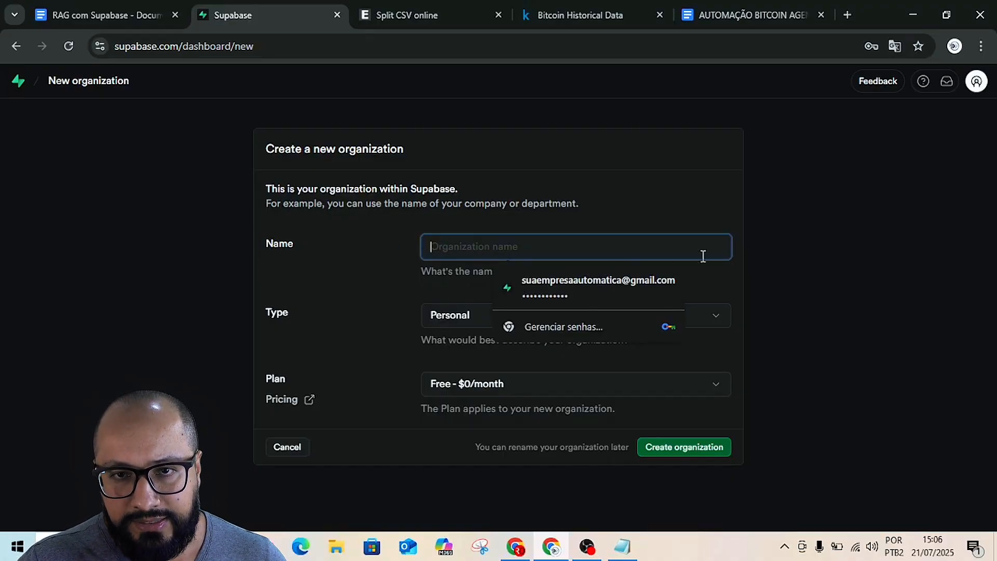
pyautogui.click(330, 267)
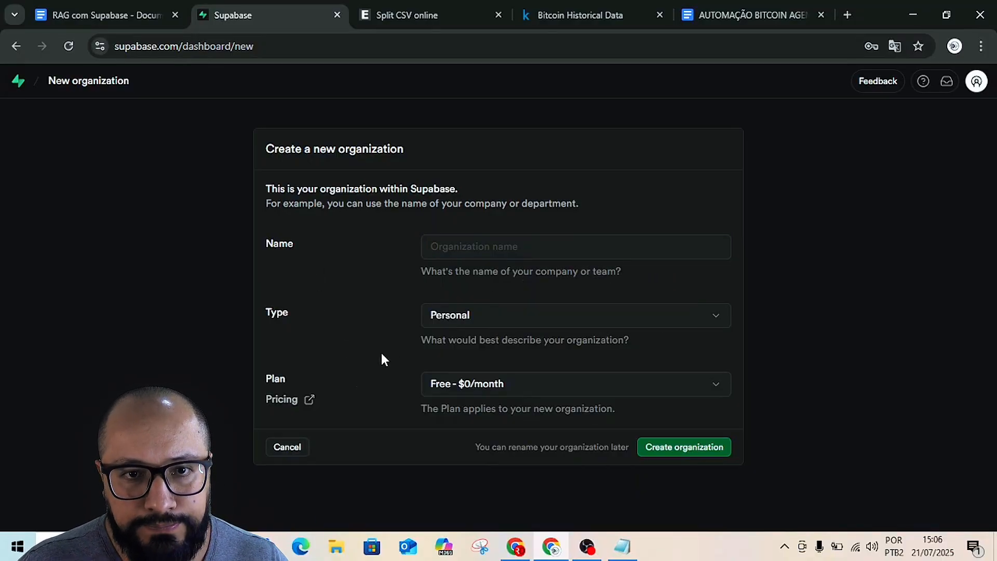
pyautogui.click(466, 318)
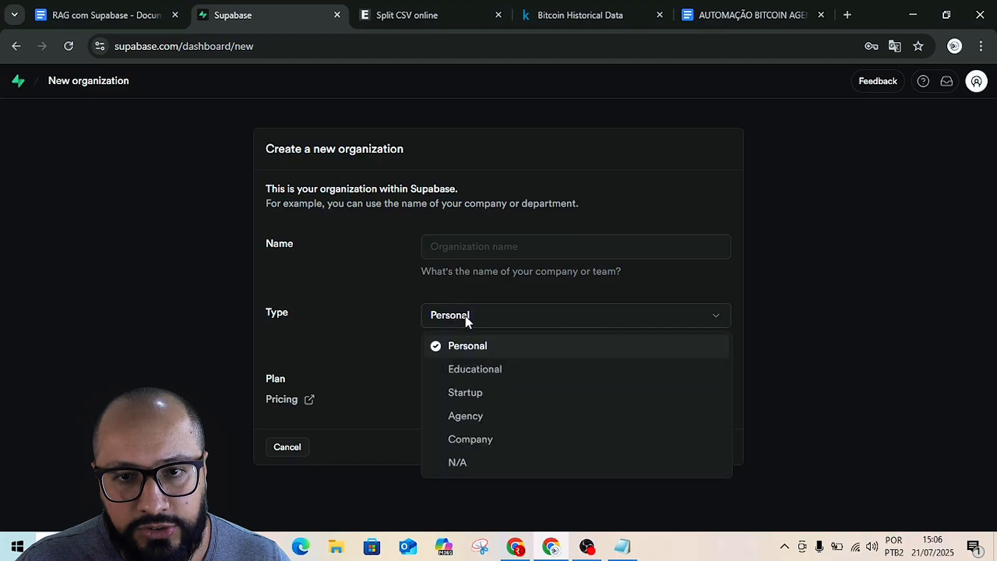
pyautogui.click(469, 344)
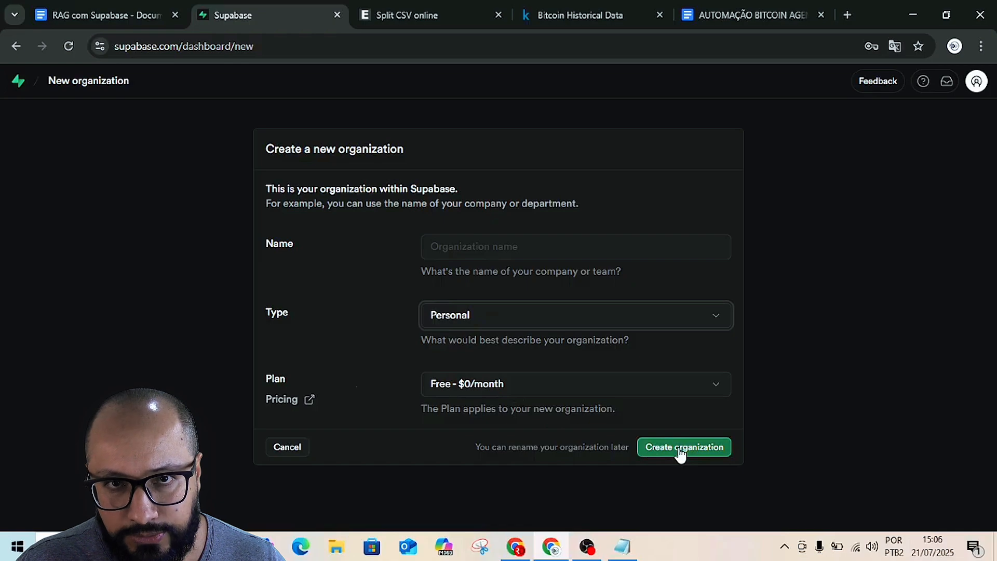
pyautogui.click(870, 155)
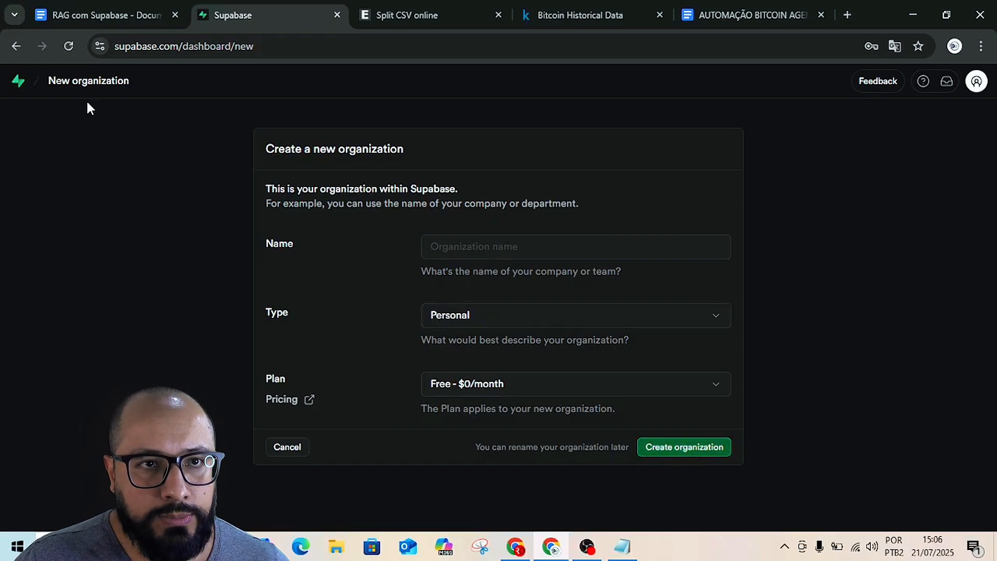
# Go to the organization's project list and try configuring a new project in the South America (São Paulo) region
pyautogui.click(18, 83)
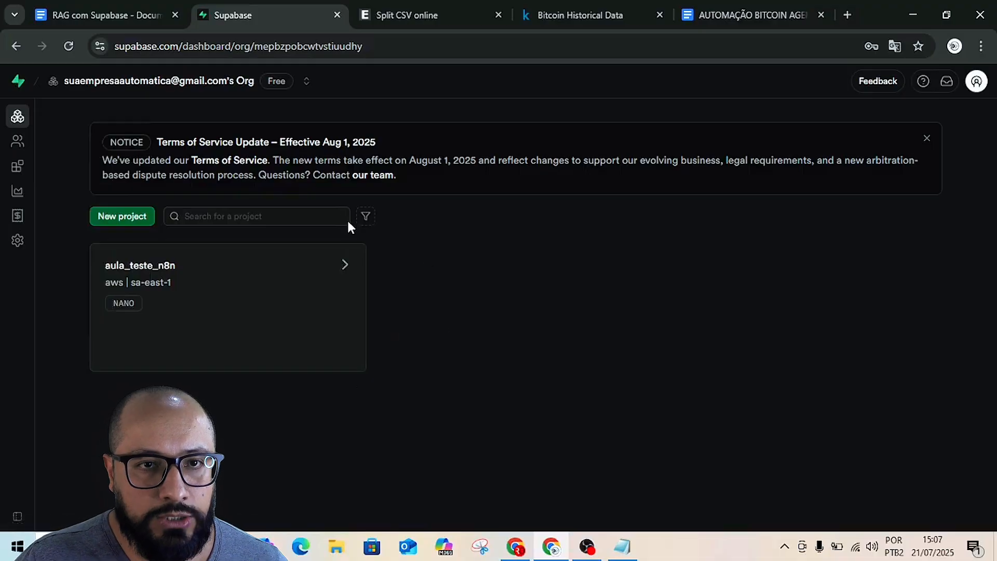
pyautogui.click(109, 219)
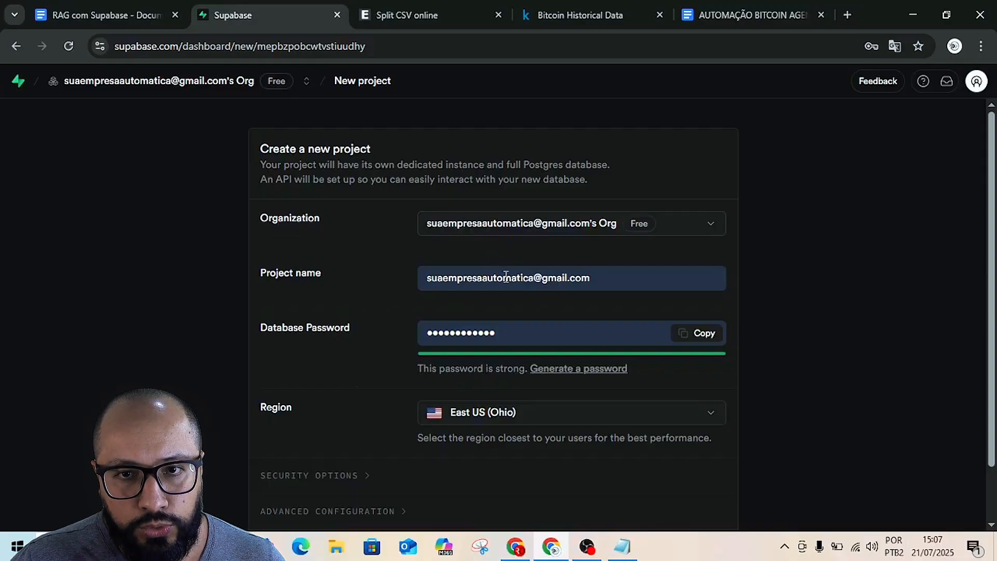
pyautogui.scroll(-1, 493, 294)
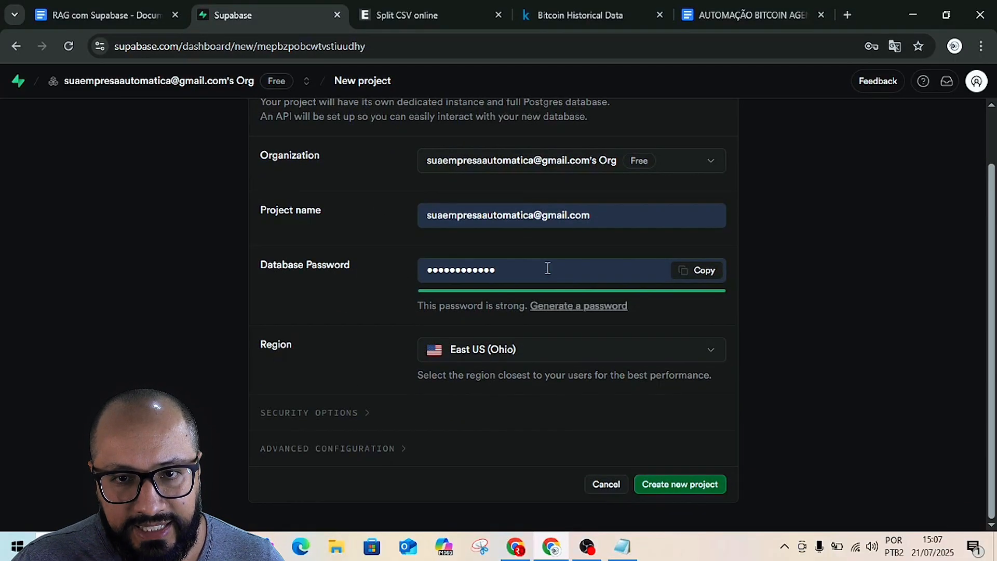
pyautogui.click(497, 351)
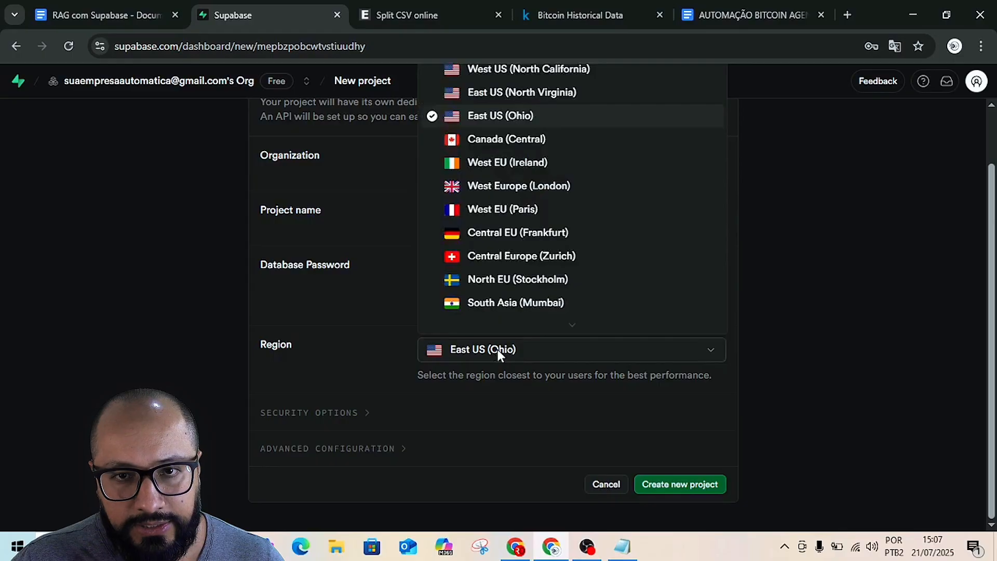
pyautogui.scroll(-2, 519, 233)
pyautogui.scroll(1, 547, 270)
pyautogui.click(516, 321)
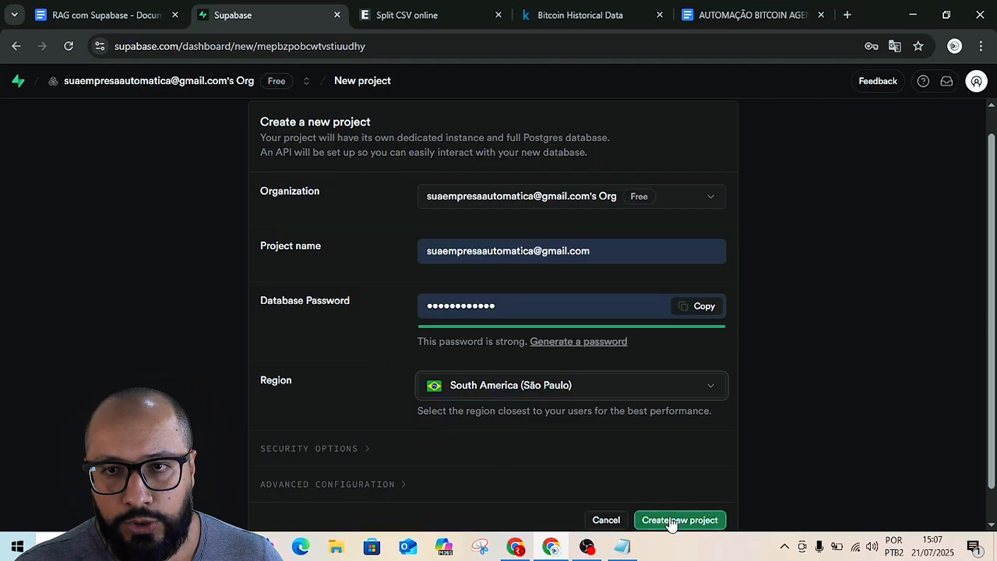
pyautogui.click(17, 81)
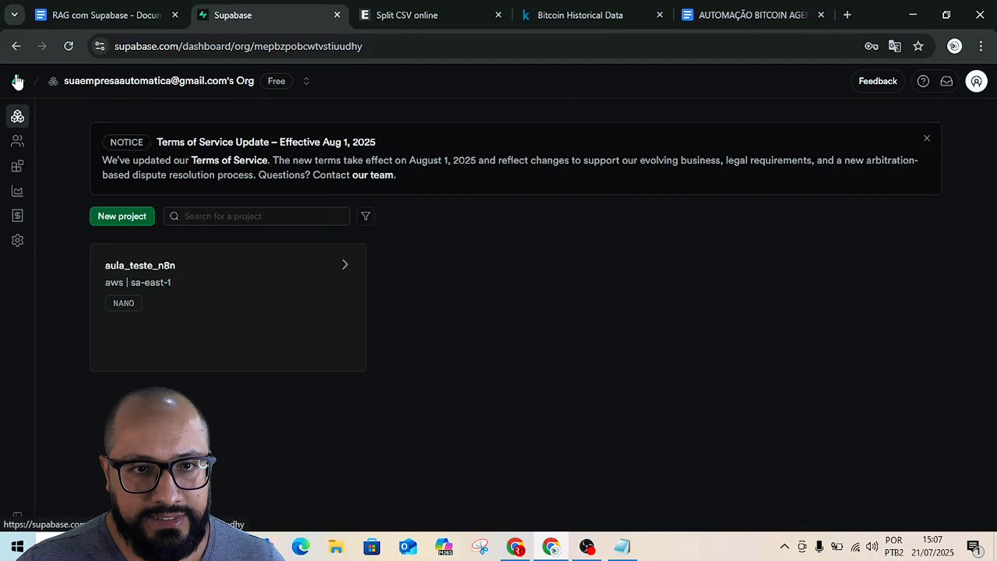
pyautogui.click(108, 217)
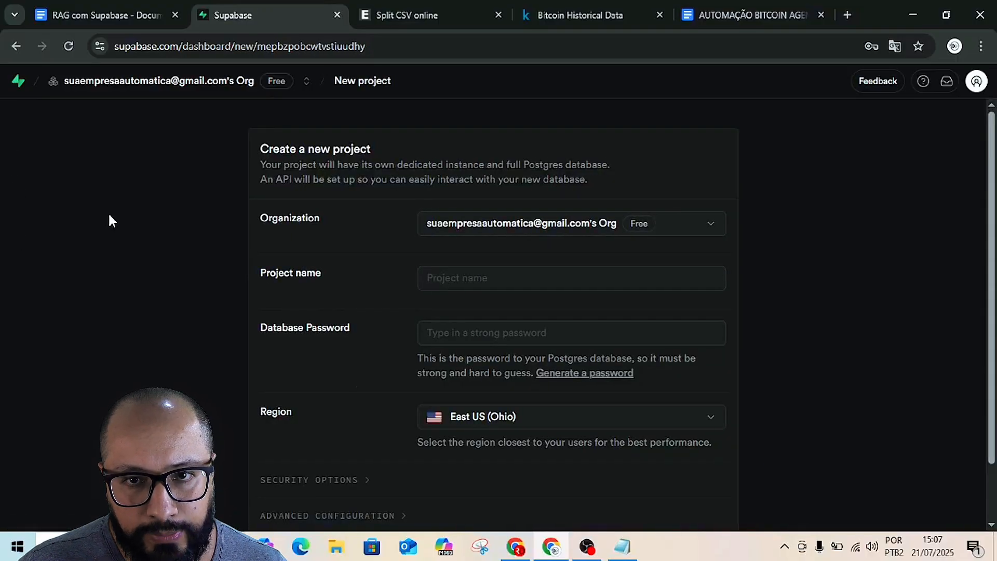
pyautogui.click(483, 223)
pyautogui.click(483, 224)
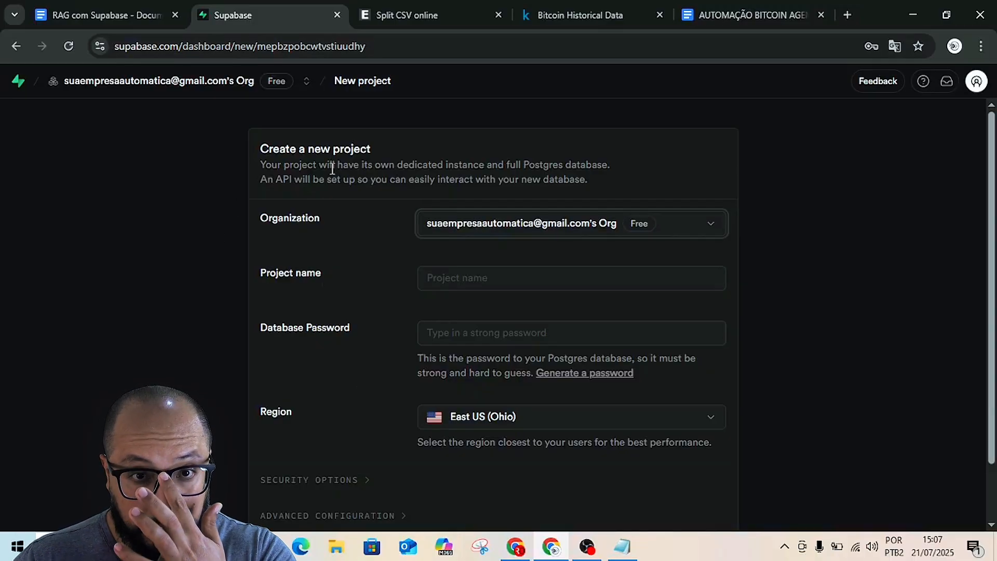
pyautogui.click(852, 213)
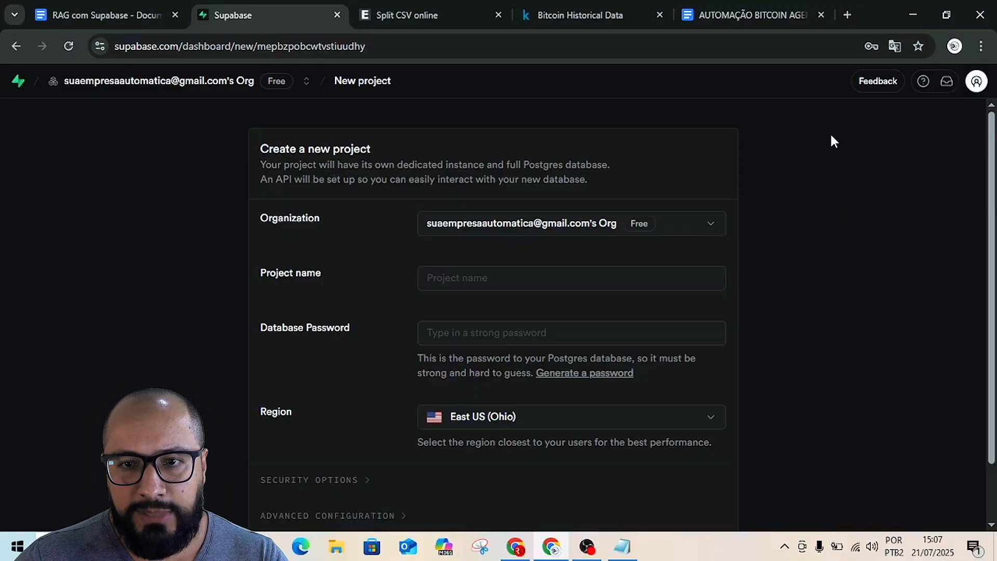
pyautogui.scroll(-2, 587, 482)
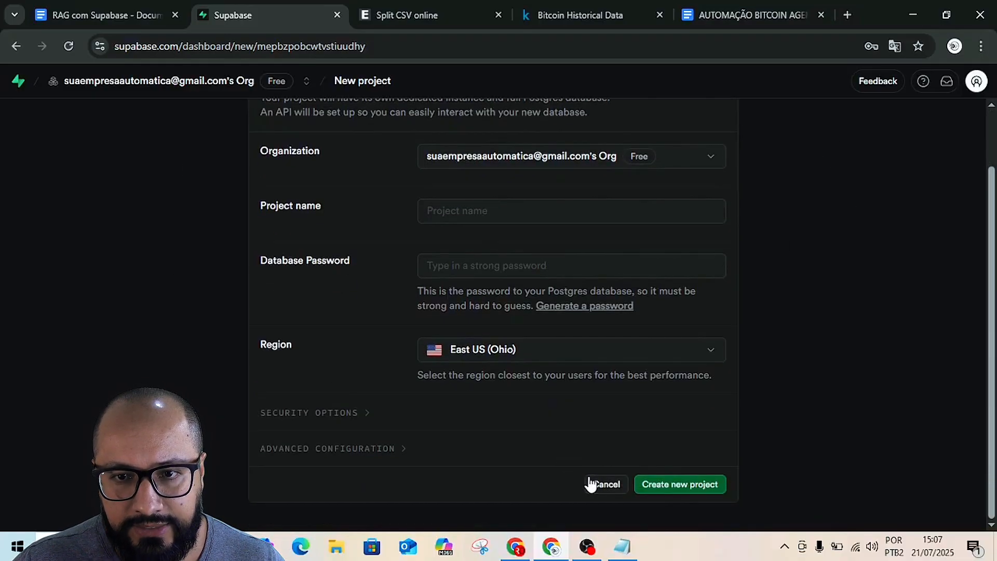
pyautogui.click(597, 484)
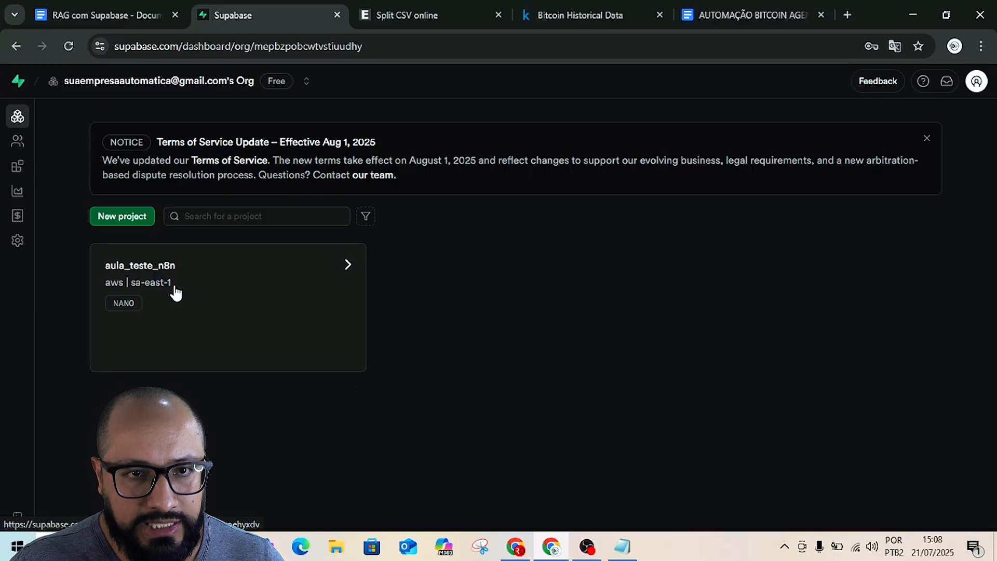
# Start a new Supabase project in the existing organization and name it n8n_aula
pyautogui.click(119, 217)
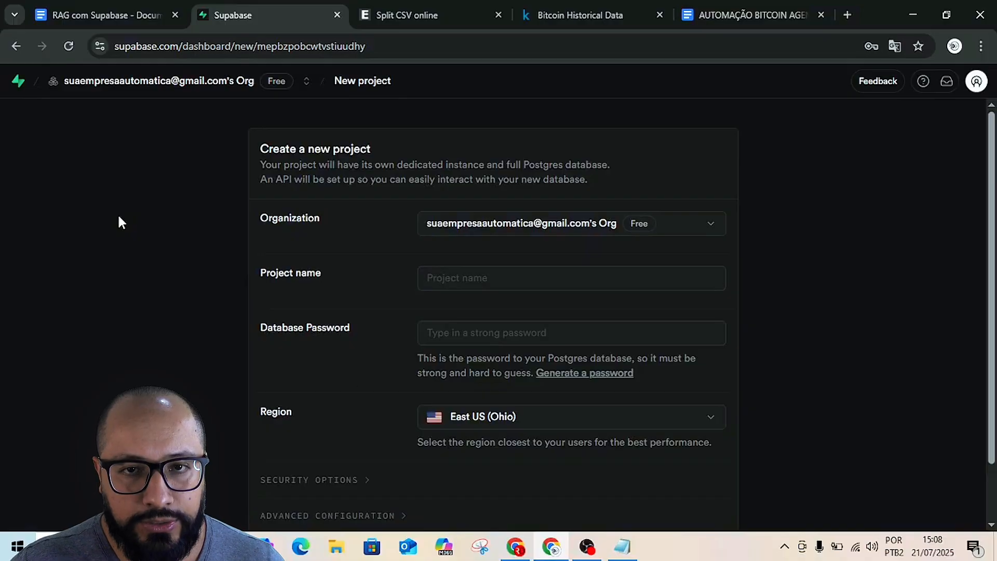
pyautogui.click(444, 273)
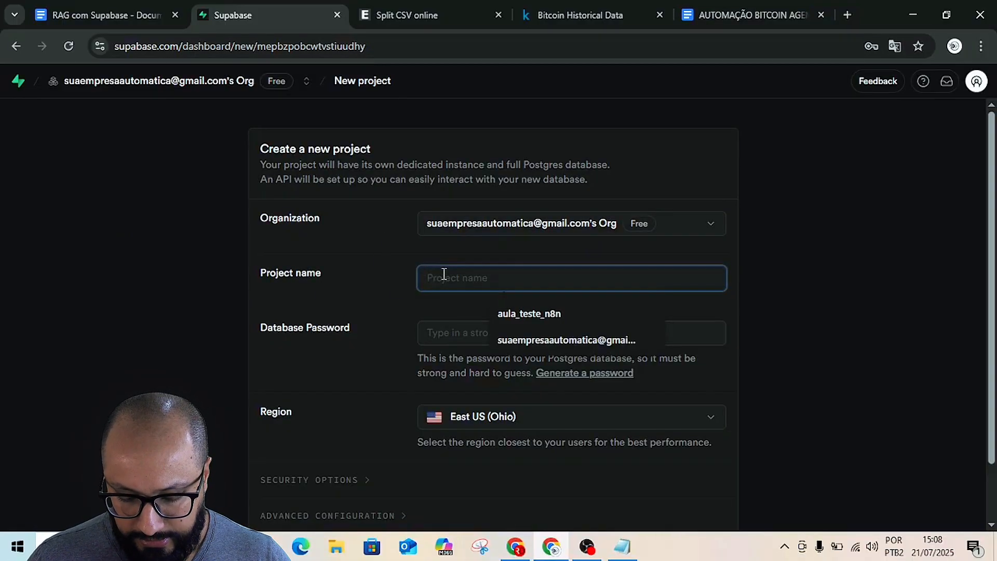
pyautogui.write('N8N')
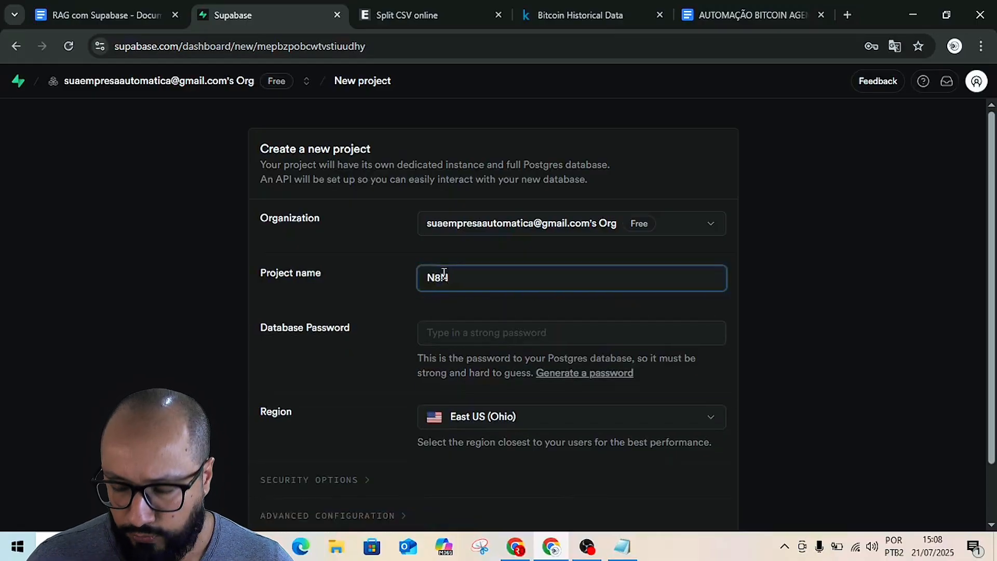
pyautogui.press('BackSpace')
pyautogui.press('BackSpace')
pyautogui.press('BackSpace')
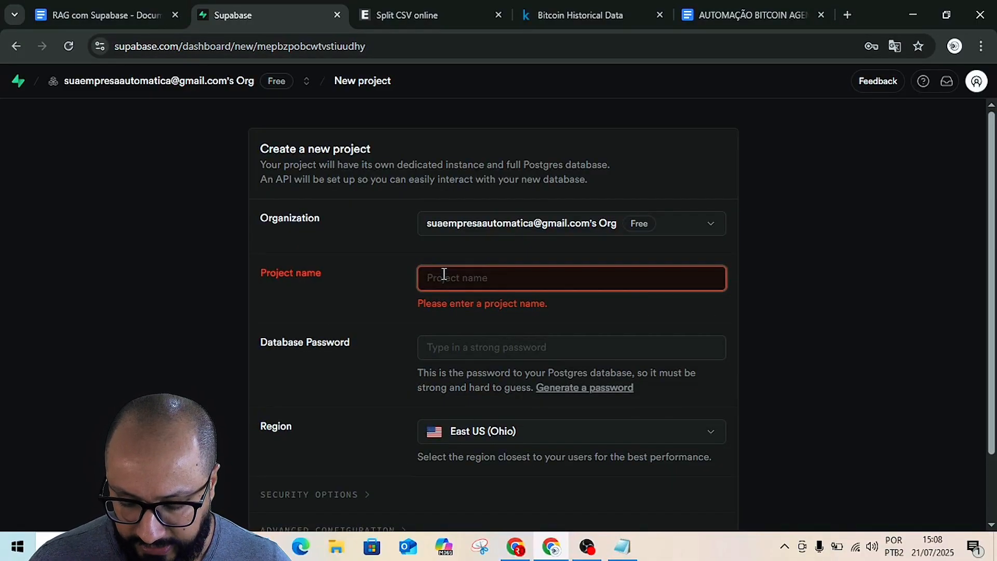
pyautogui.write('n8n')
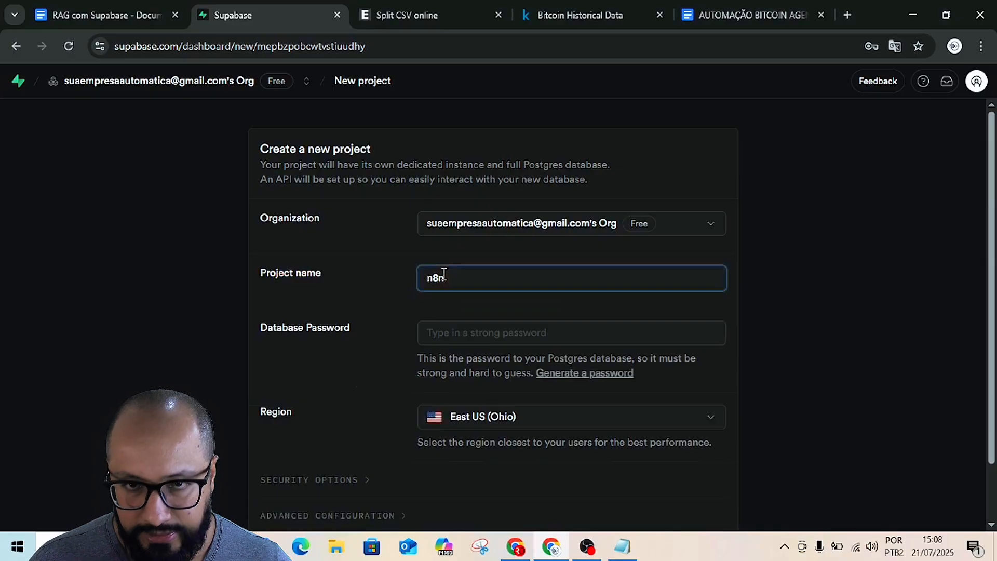
pyautogui.write('_')
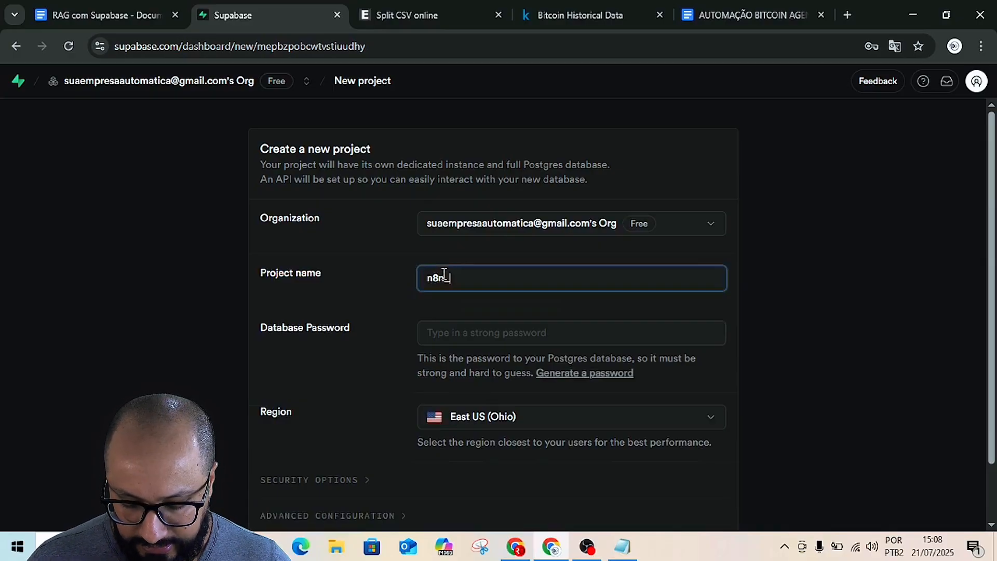
pyautogui.write('aula')
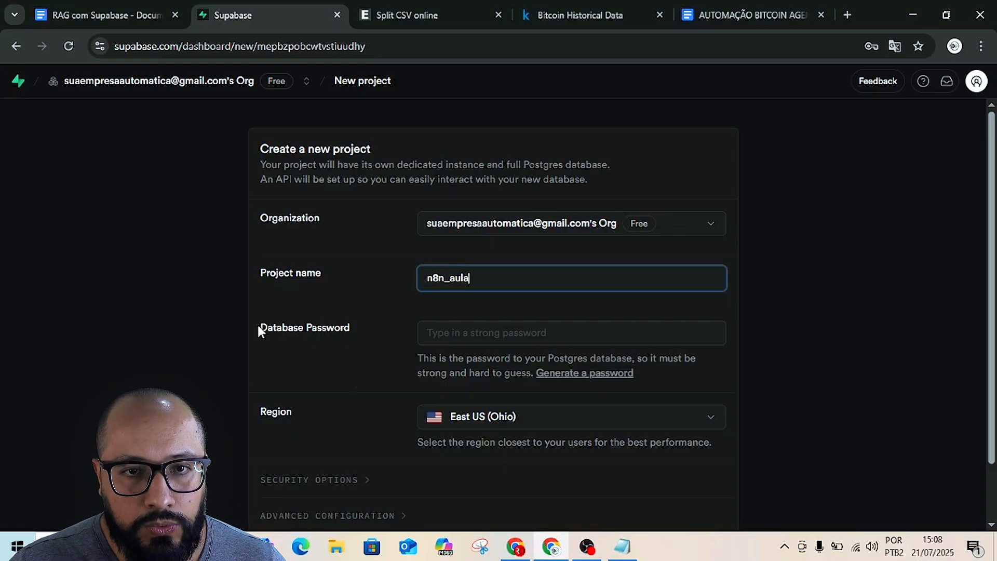
pyautogui.moveTo(259, 327); pyautogui.dragTo(284, 331)
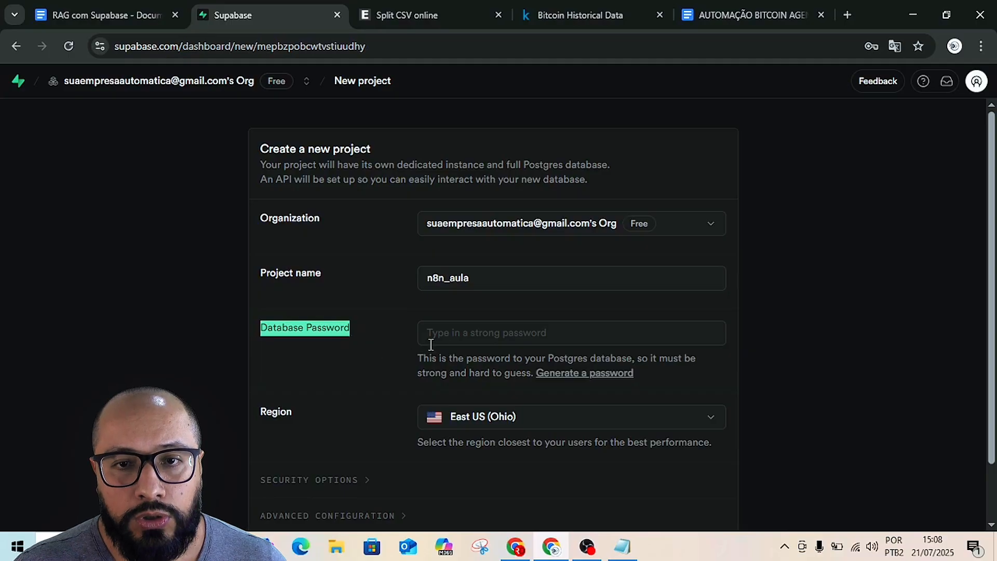
# Enter a strong database password for the new n8n_aula project
pyautogui.click(460, 330)
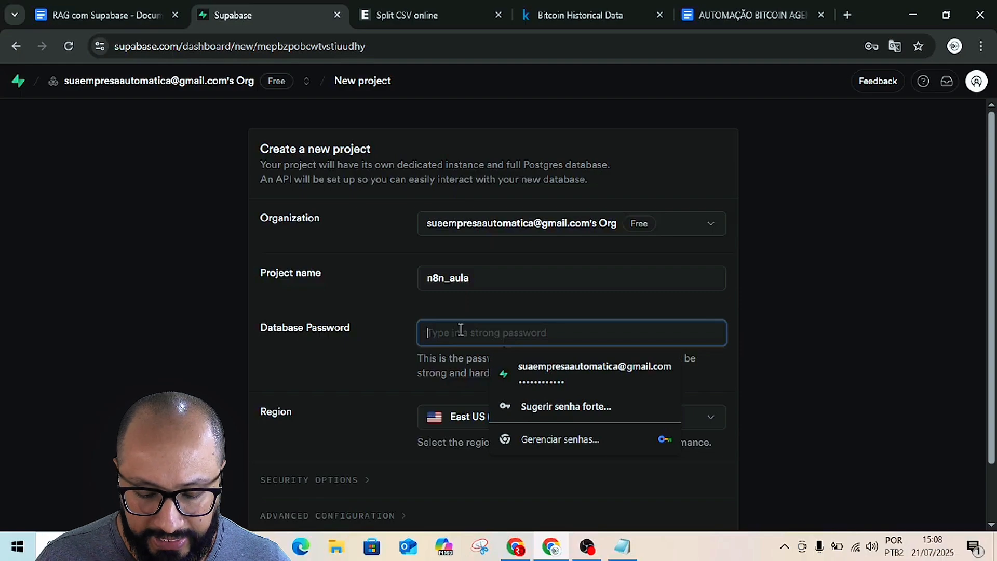
pyautogui.write('a')
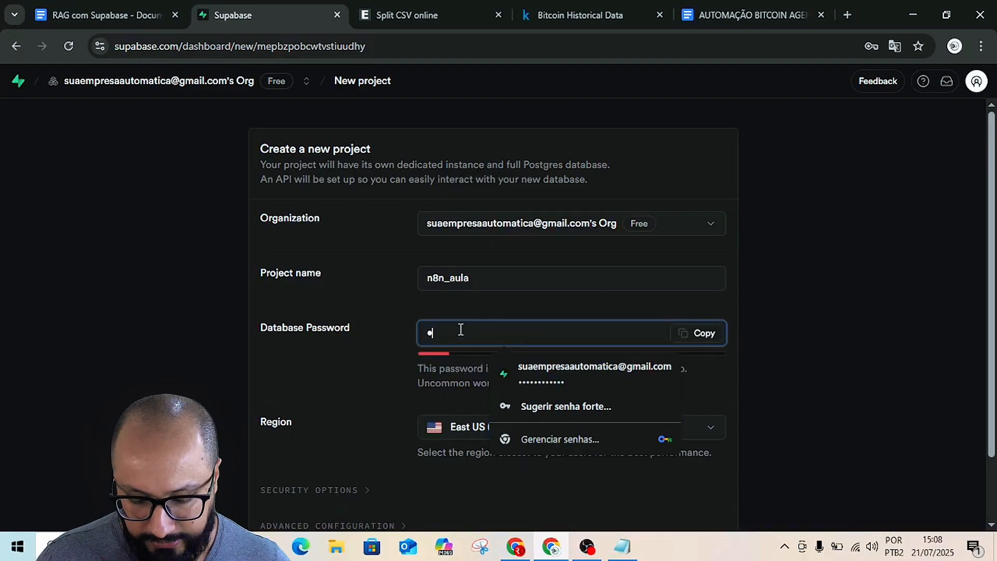
pyautogui.write('aaaaaa')
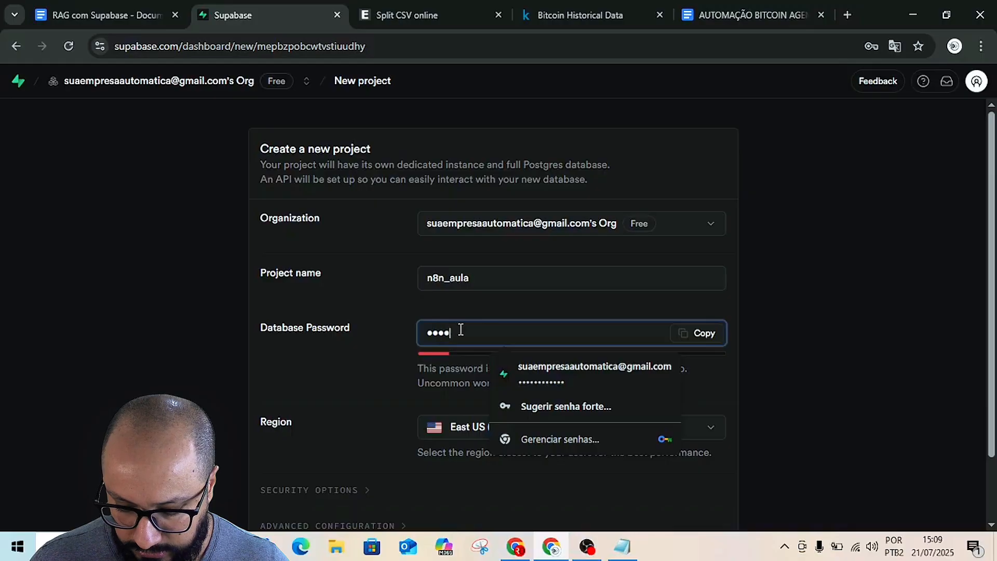
pyautogui.write('aaaaa')
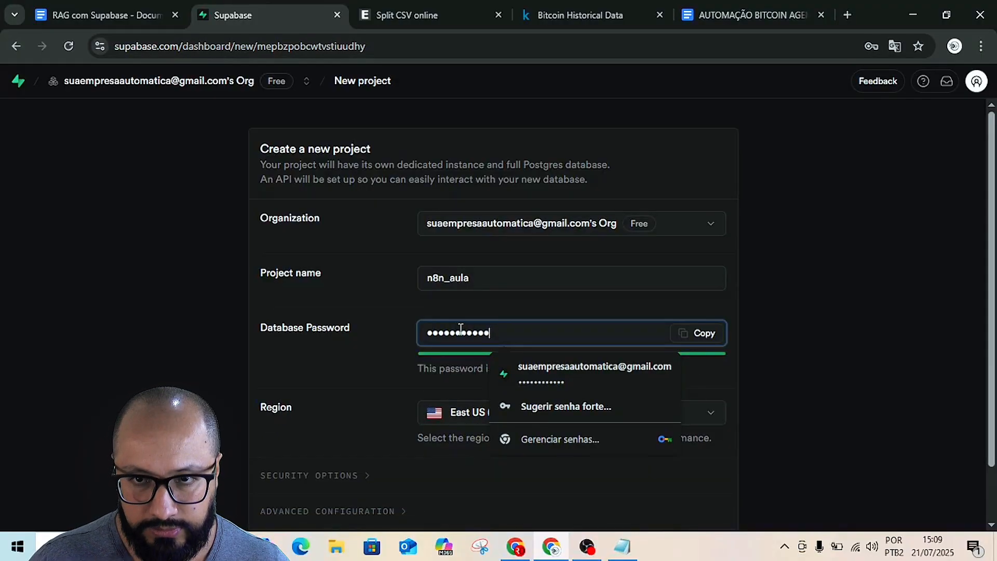
pyautogui.write('a')
pyautogui.click(379, 381)
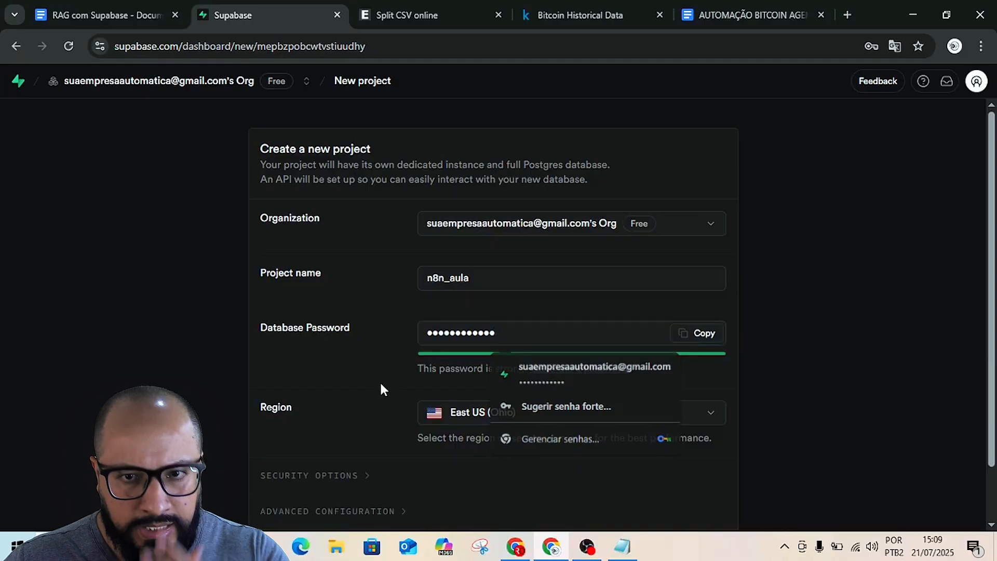
# Set the region to South America (São Paulo) and create the project, dismissing the browser's offer to save the password
pyautogui.click(506, 415)
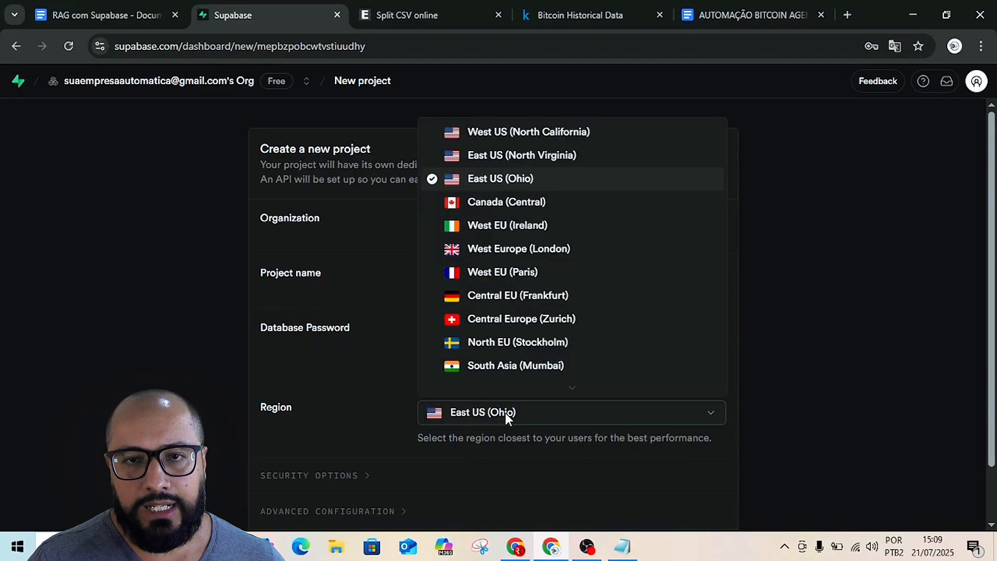
pyautogui.scroll(-2, 497, 266)
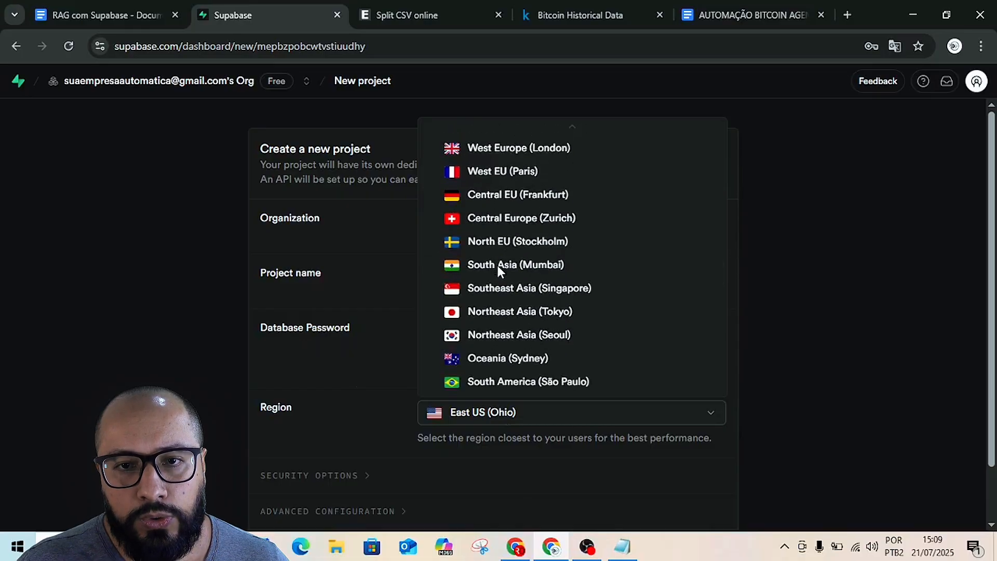
pyautogui.click(482, 381)
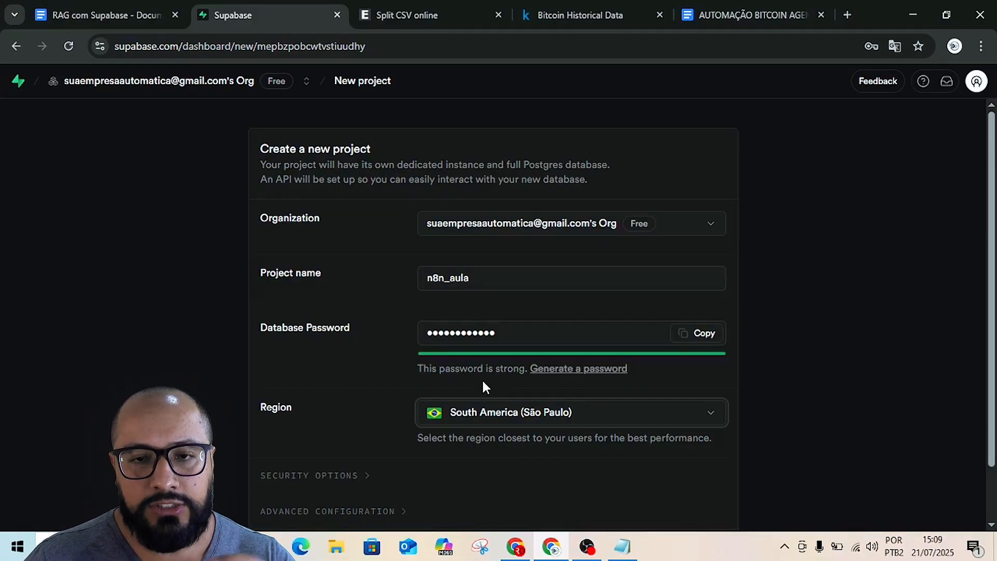
pyautogui.scroll(-2, 318, 387)
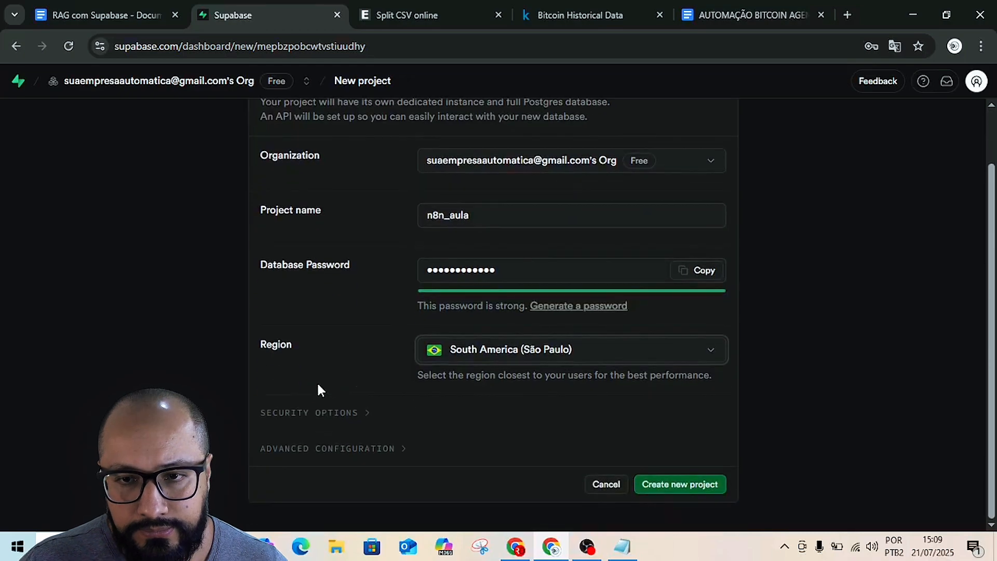
pyautogui.click(670, 490)
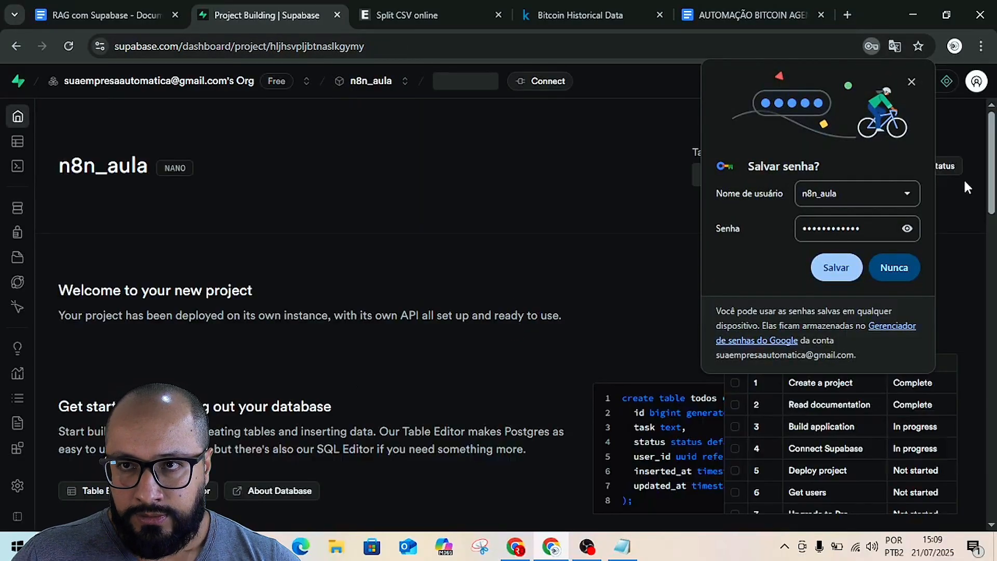
pyautogui.click(911, 81)
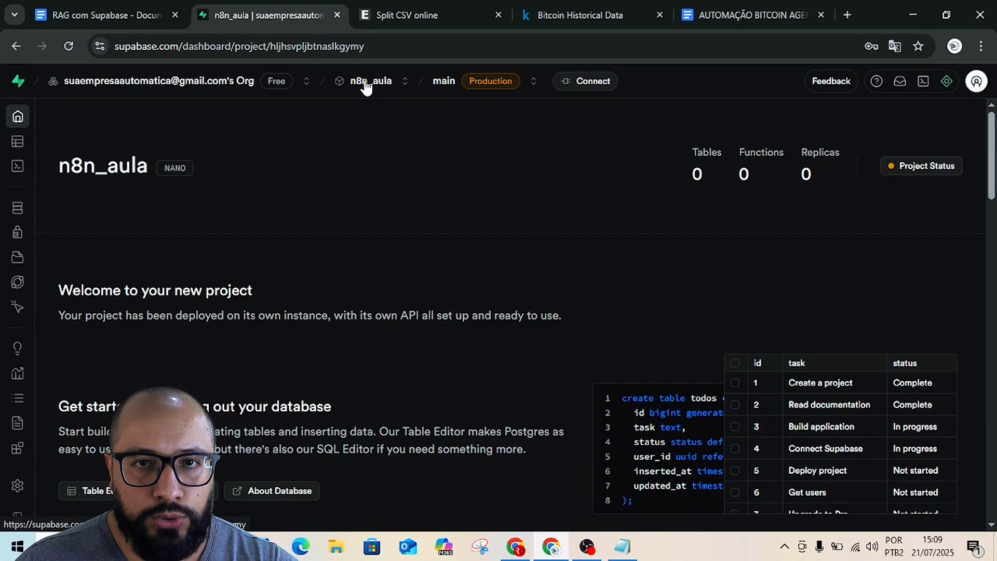
# View the list of available projects from the n8n_aula project, leaving the current project selected
pyautogui.click(406, 82)
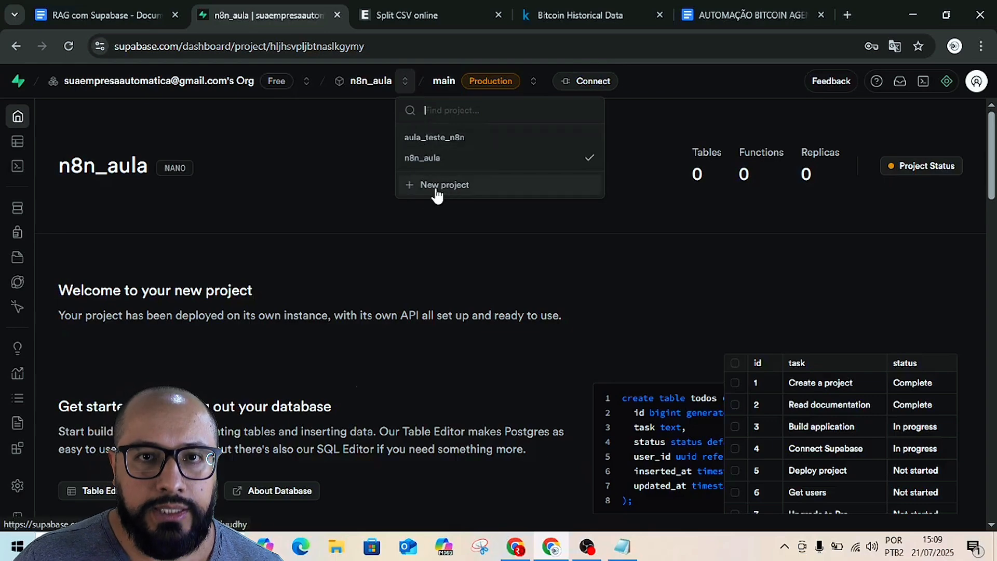
pyautogui.click(321, 137)
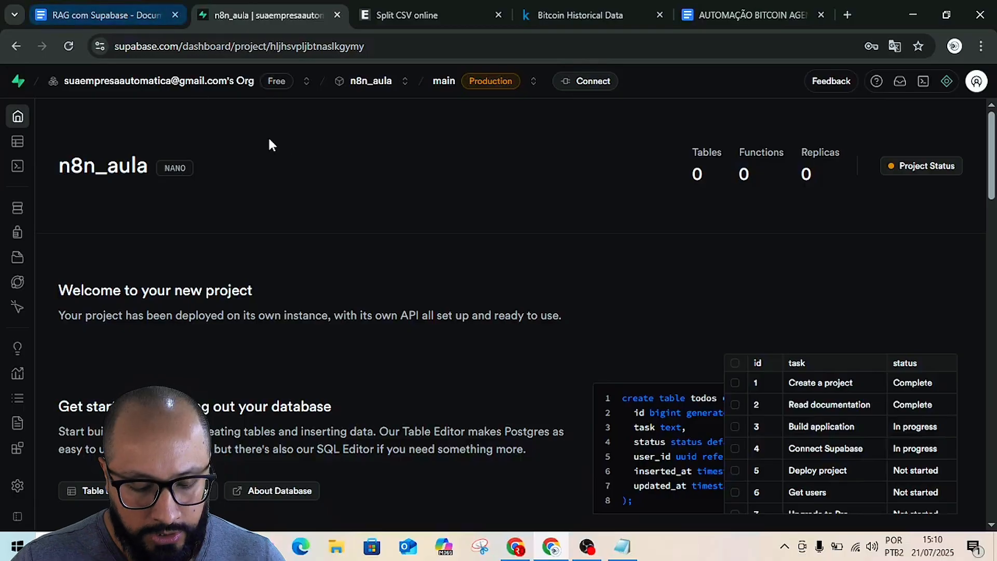
# Switch to n8n, open its home overview in a new tab and dismiss the trial banner
pyautogui.hotkey('alt', 'Tab')
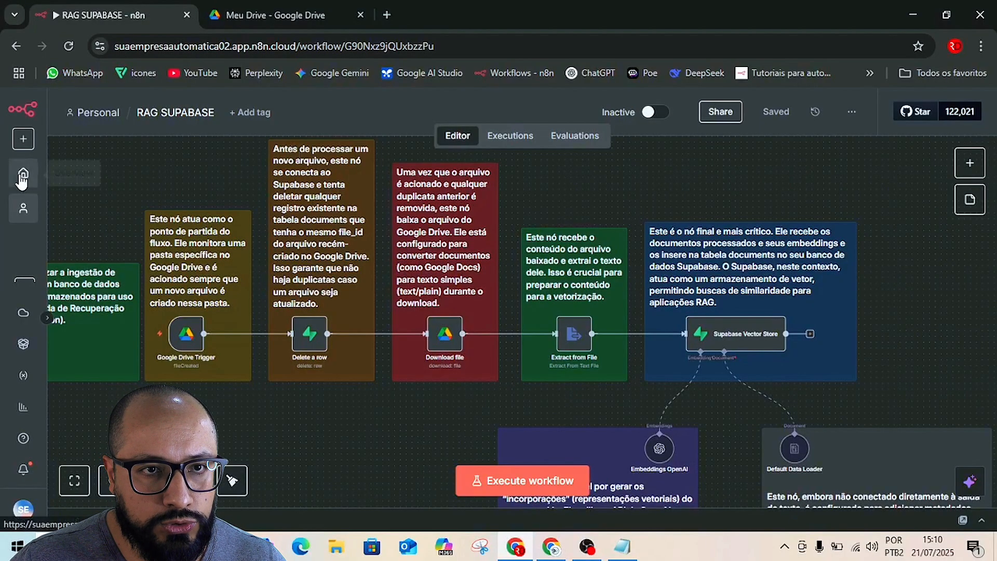
pyautogui.rightClick(24, 174)
pyautogui.click(67, 194)
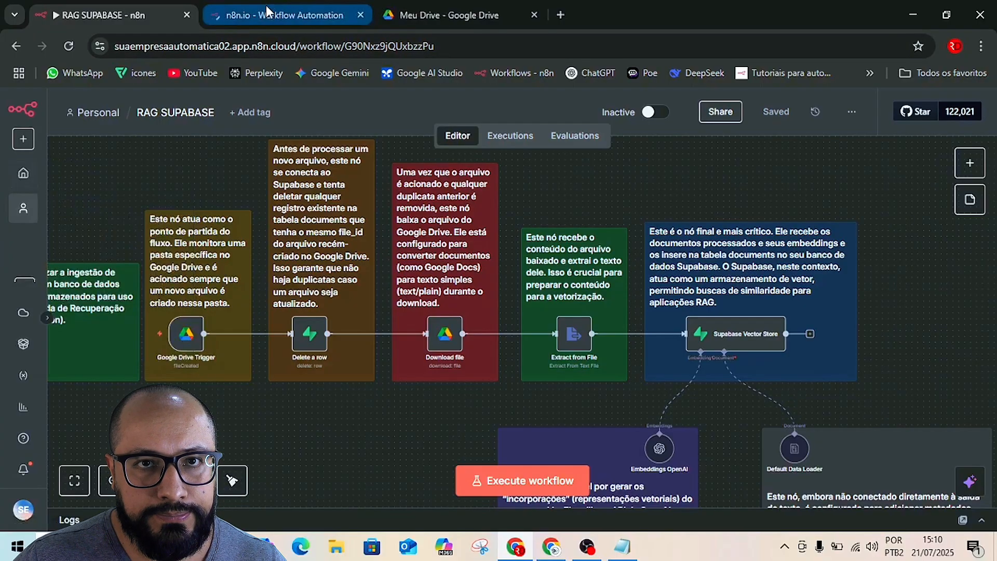
pyautogui.click(266, 16)
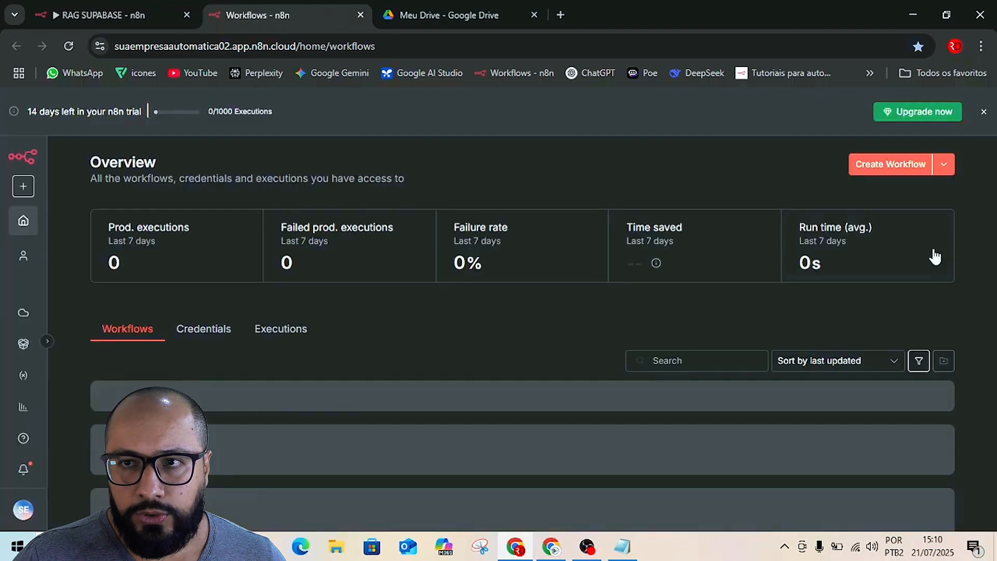
pyautogui.click(983, 111)
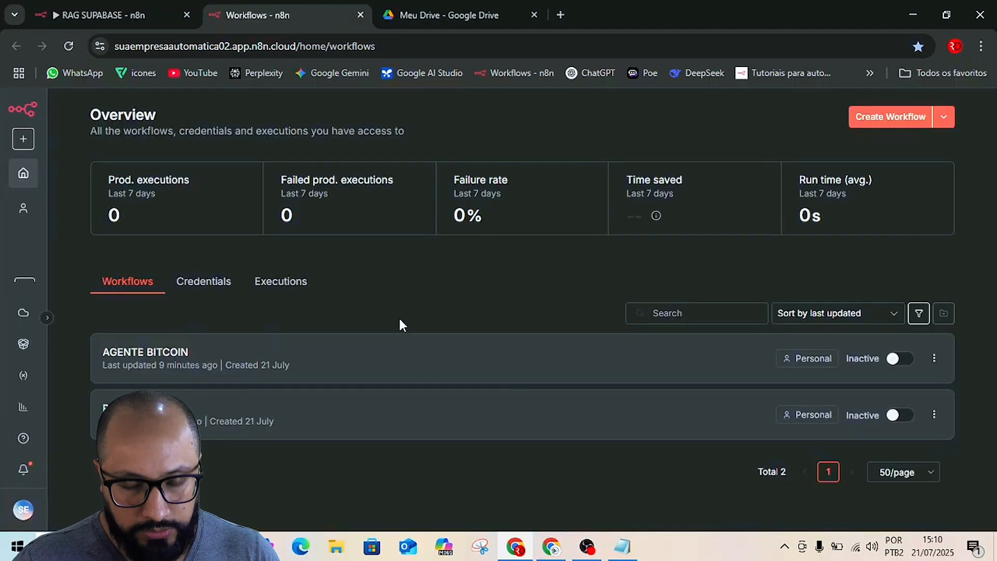
# Return to the RAG com Supabase guide and review it from section 2.1 through the Google Drive Trigger instructions in 2.2.1
pyautogui.hotkey('alt', 'Tab')
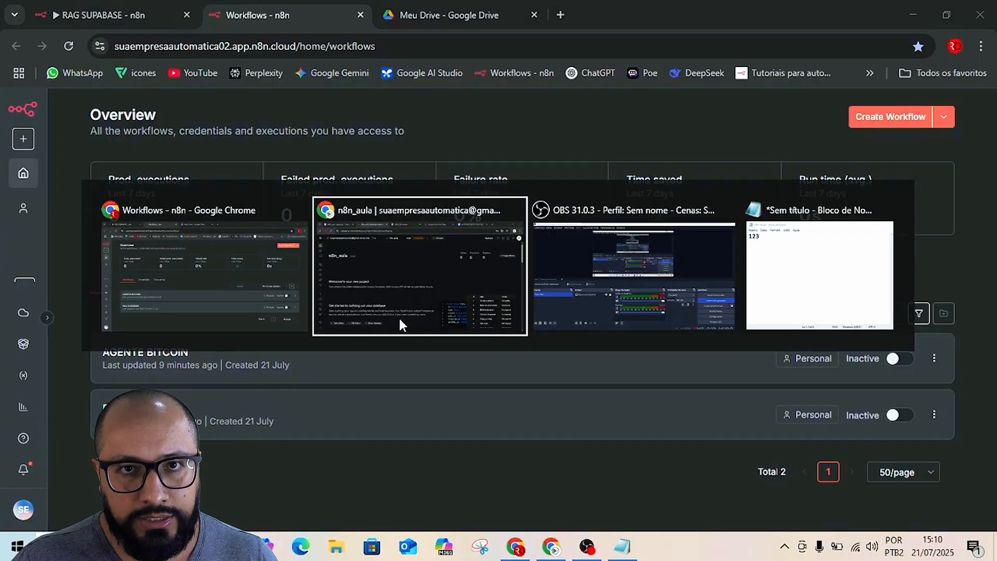
pyautogui.click(399, 319)
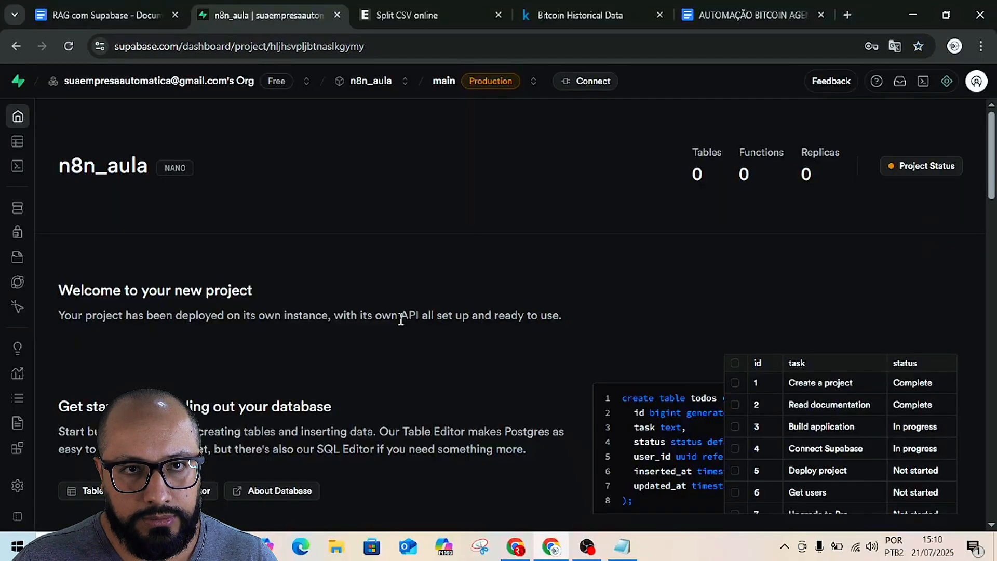
pyautogui.click(117, 14)
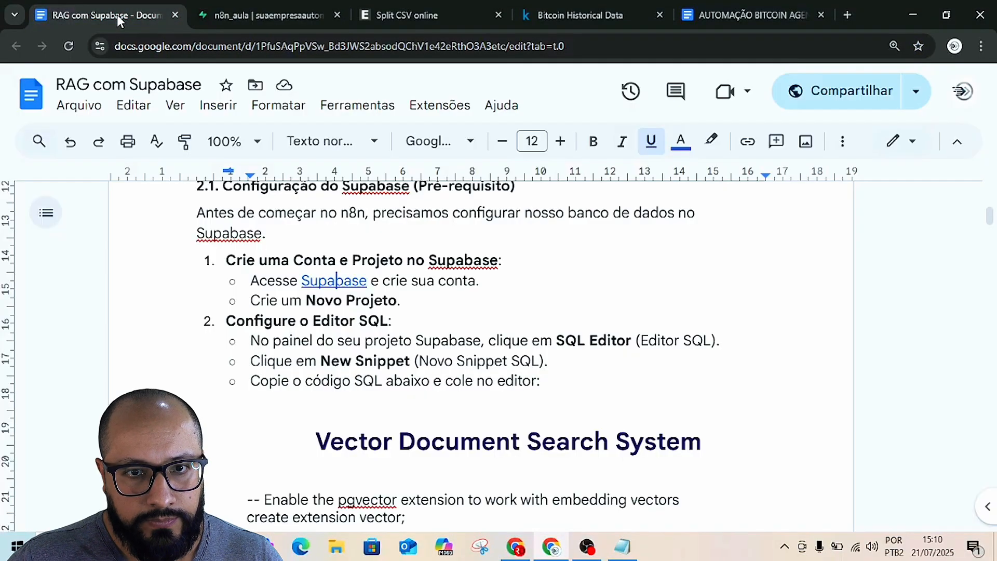
pyautogui.scroll(3, 431, 324)
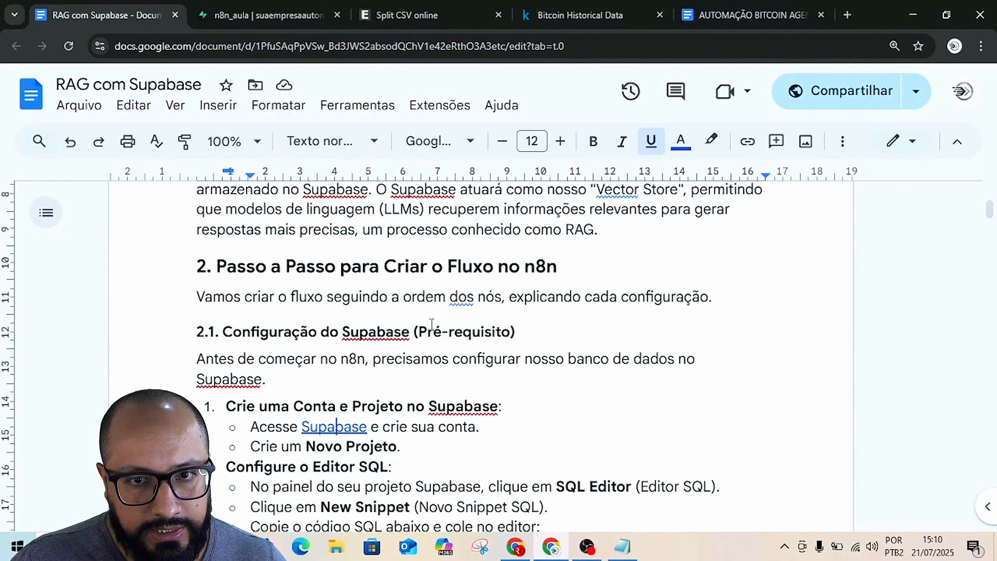
pyautogui.scroll(-1, 295, 358)
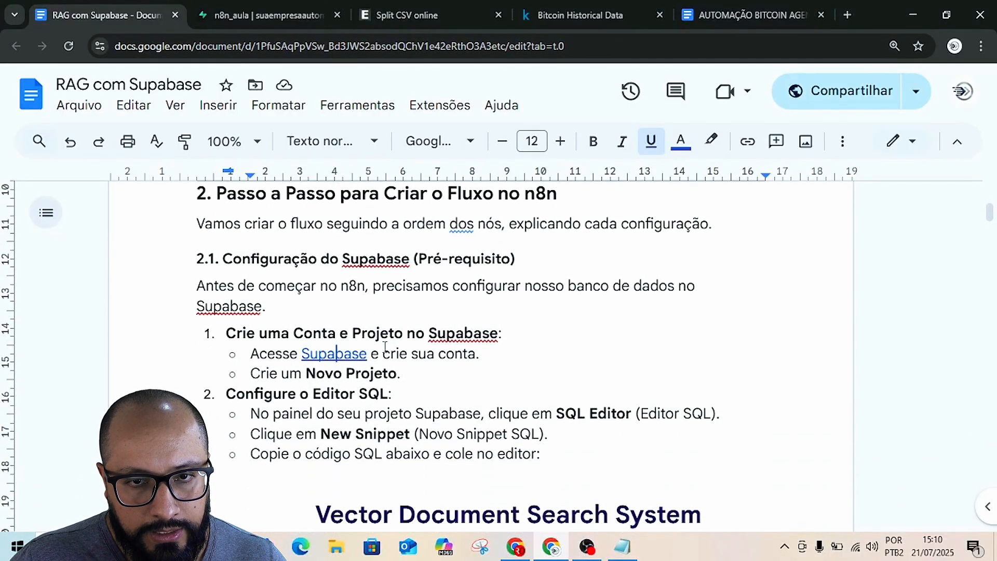
pyautogui.scroll(-5, 363, 345)
pyautogui.scroll(-15, 398, 352)
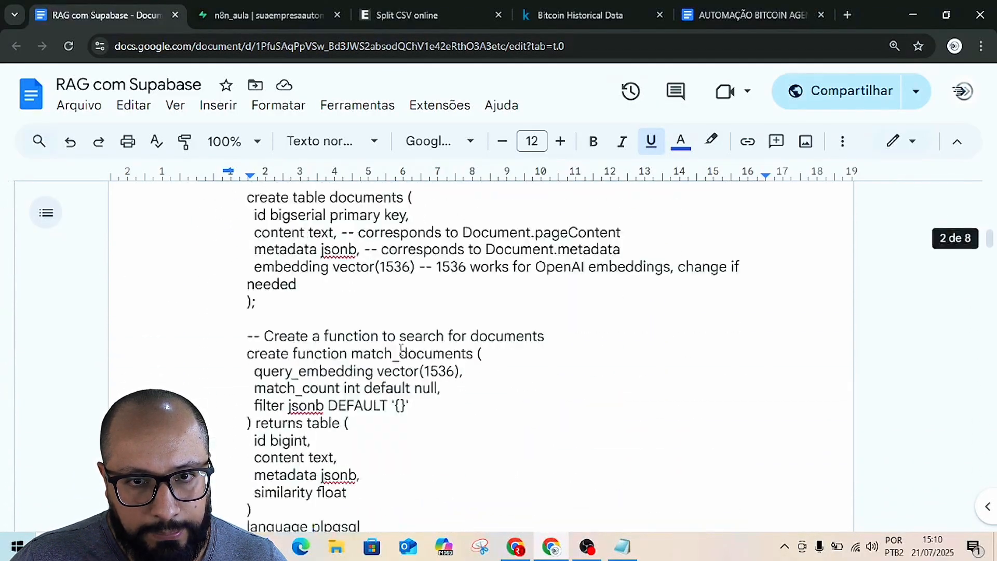
pyautogui.scroll(-1, 401, 362)
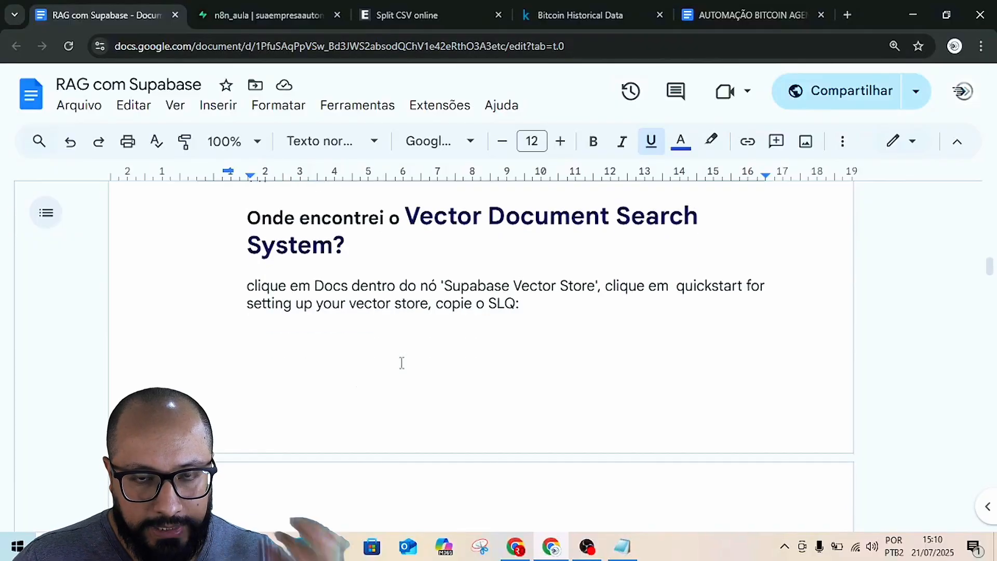
pyautogui.scroll(-6, 401, 358)
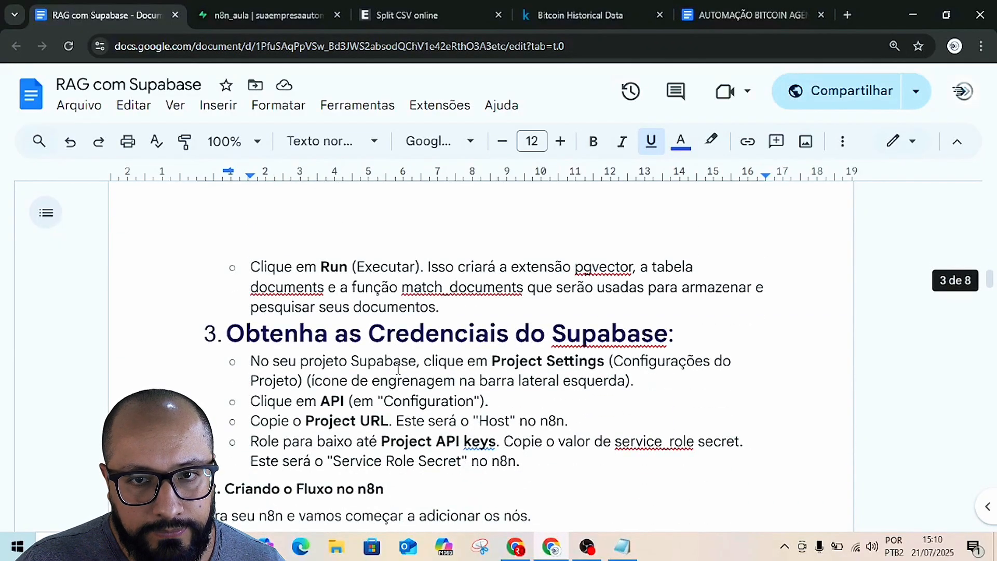
pyautogui.scroll(-2, 398, 369)
pyautogui.scroll(-3, 358, 301)
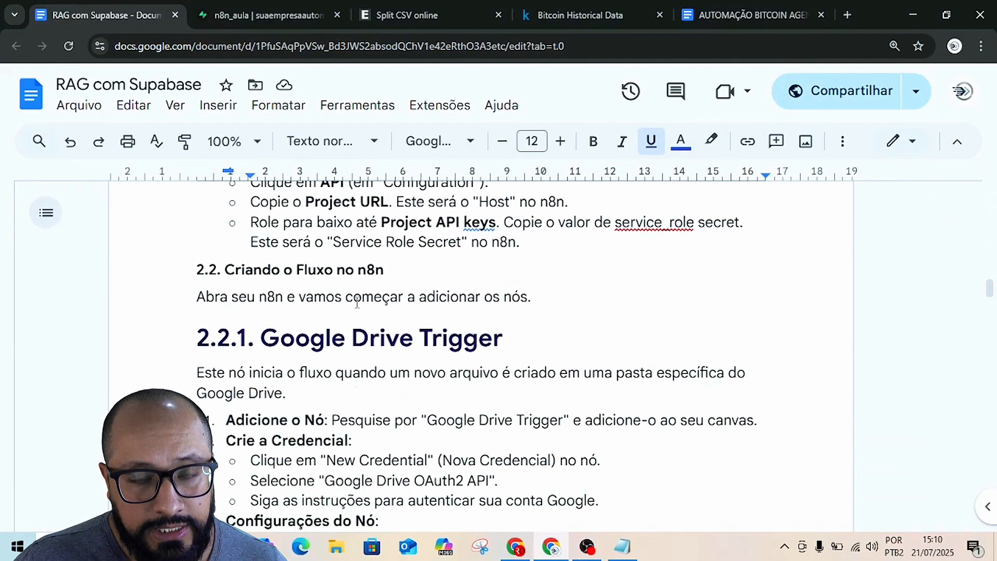
pyautogui.scroll(-1, 357, 303)
pyautogui.scroll(-2, 379, 291)
pyautogui.scroll(1, 381, 288)
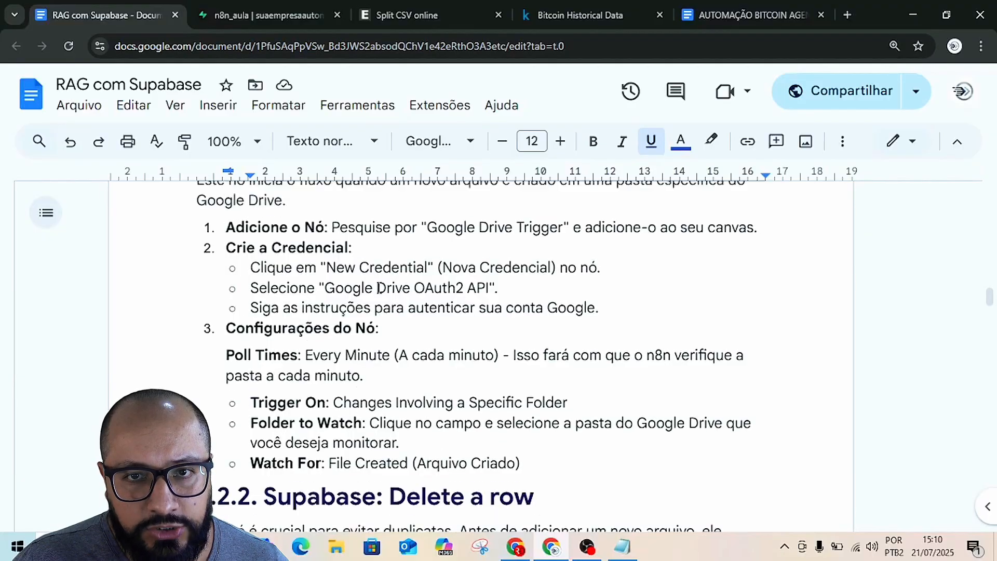
pyautogui.scroll(1, 381, 288)
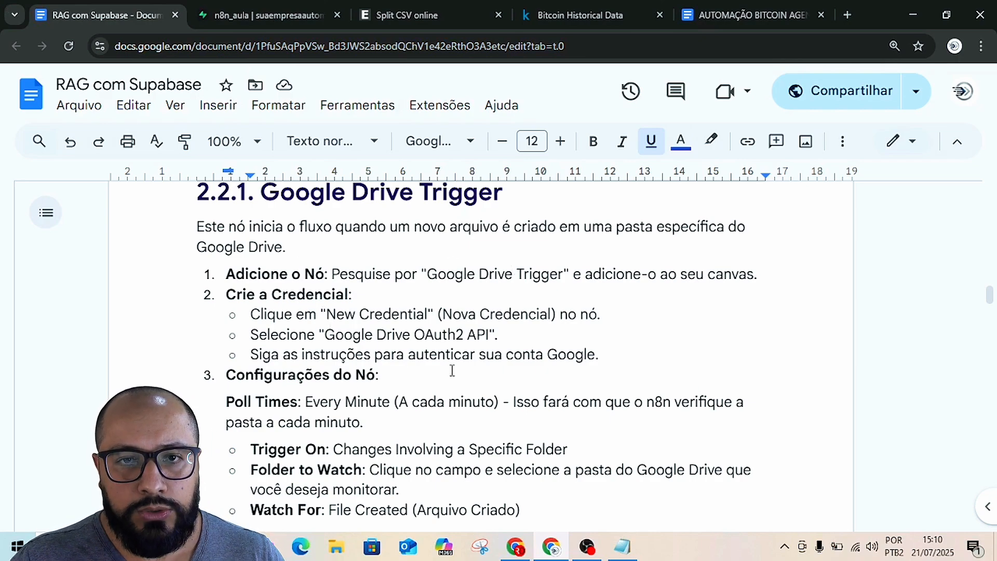
# Switch to n8n, create a new workflow and search its first-step triggers for drive to open the Google Drive options
pyautogui.hotkey('alt', 'Tab')
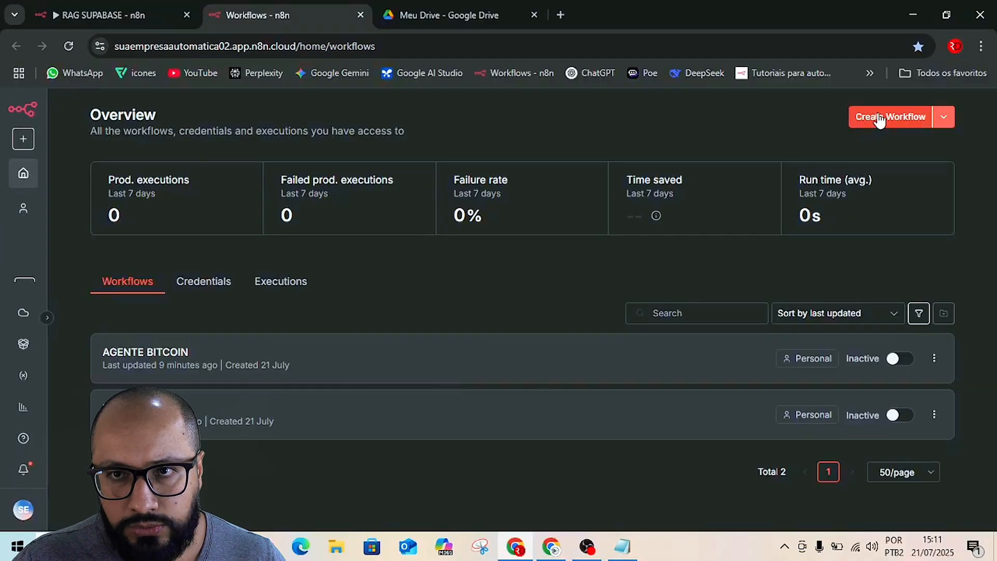
pyautogui.click(879, 120)
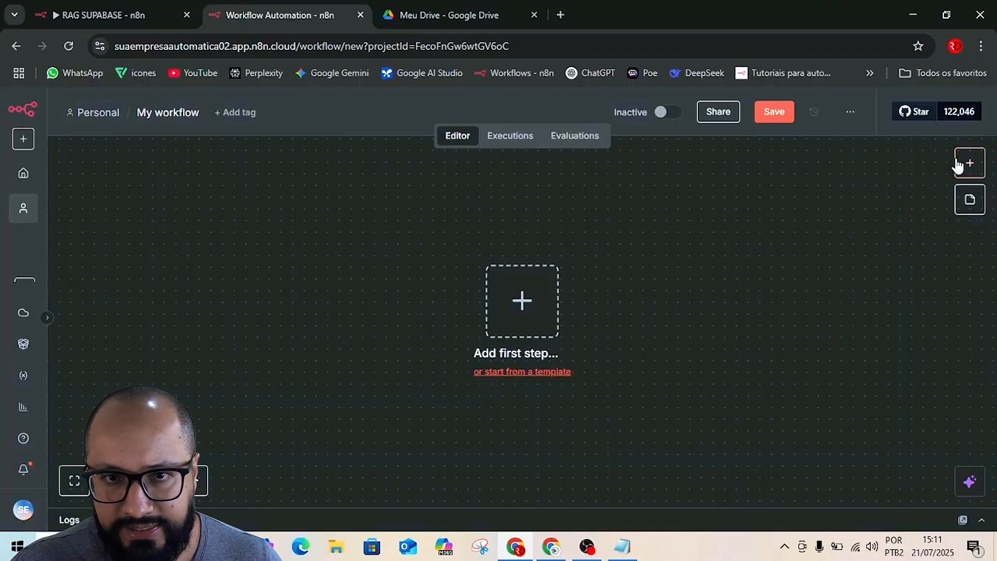
pyautogui.click(522, 301)
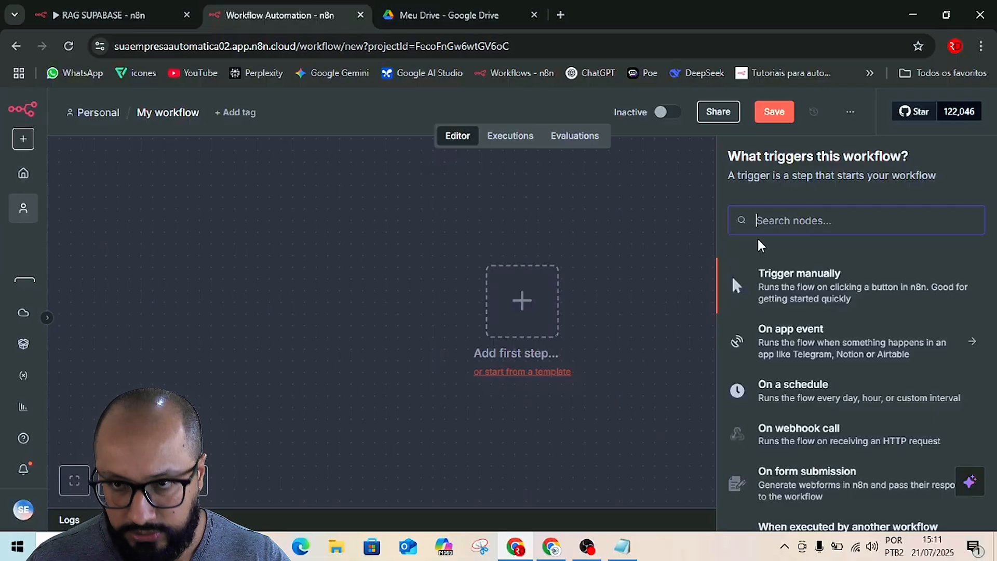
pyautogui.write('drive')
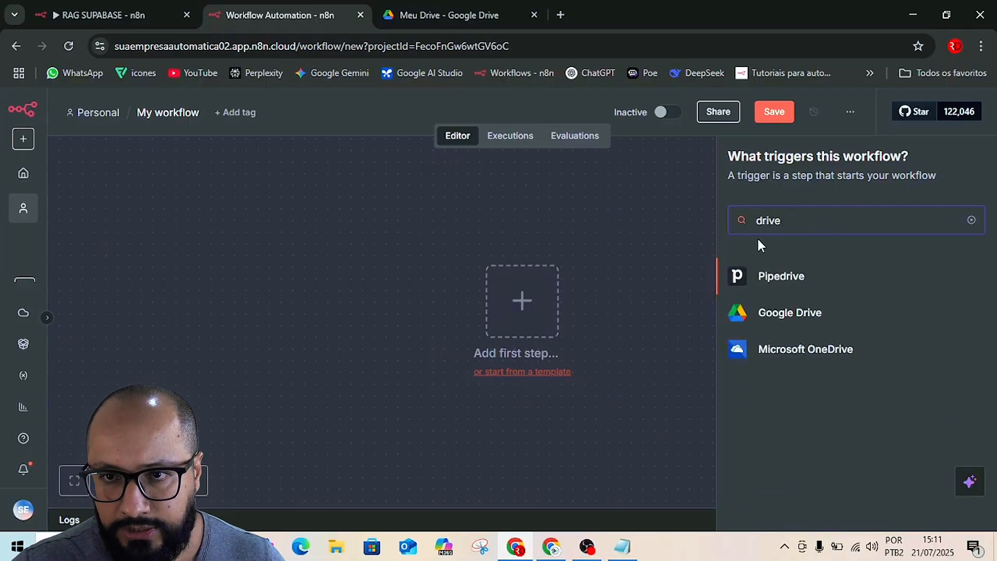
pyautogui.click(792, 314)
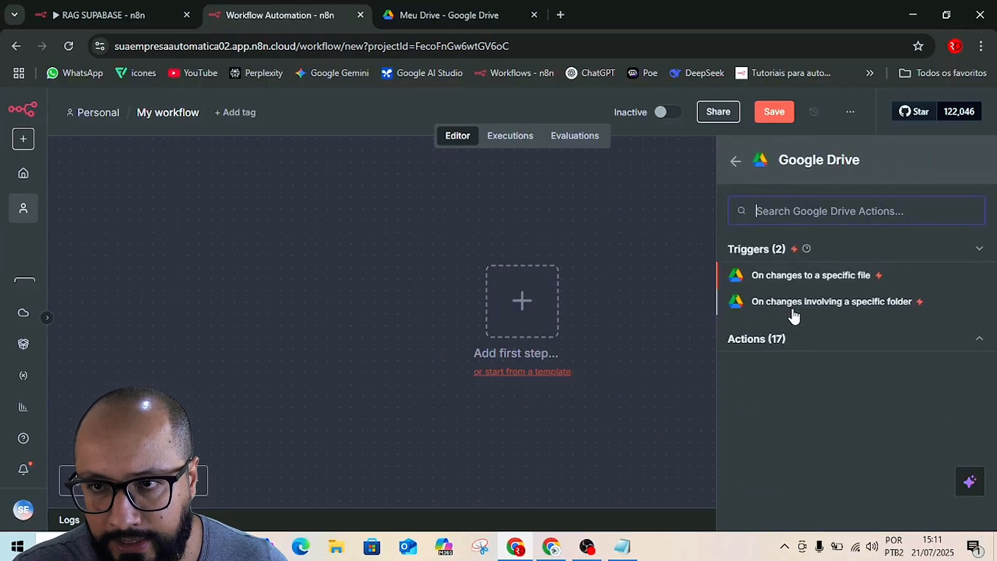
# Translate the n8n workflow page into Portuguese
pyautogui.rightClick(848, 124)
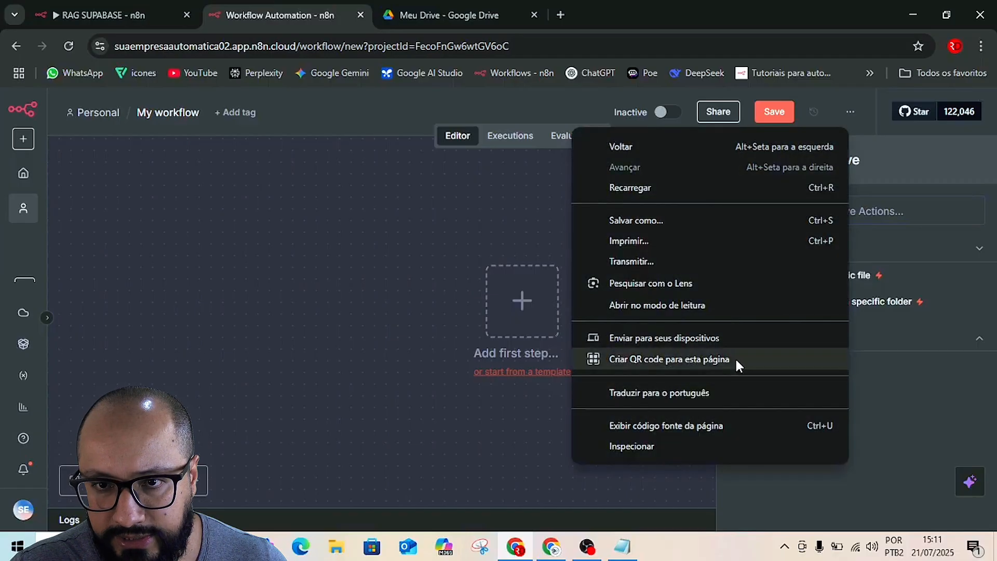
pyautogui.click(703, 393)
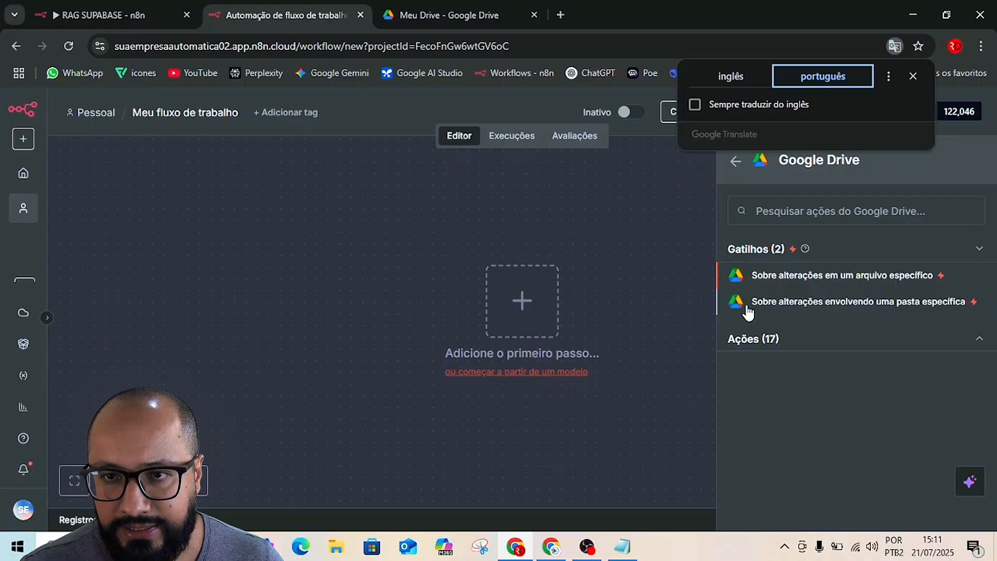
# Add the Google Drive trigger for changes involving a specific folder to the workflow
pyautogui.click(781, 303)
pyautogui.click(780, 305)
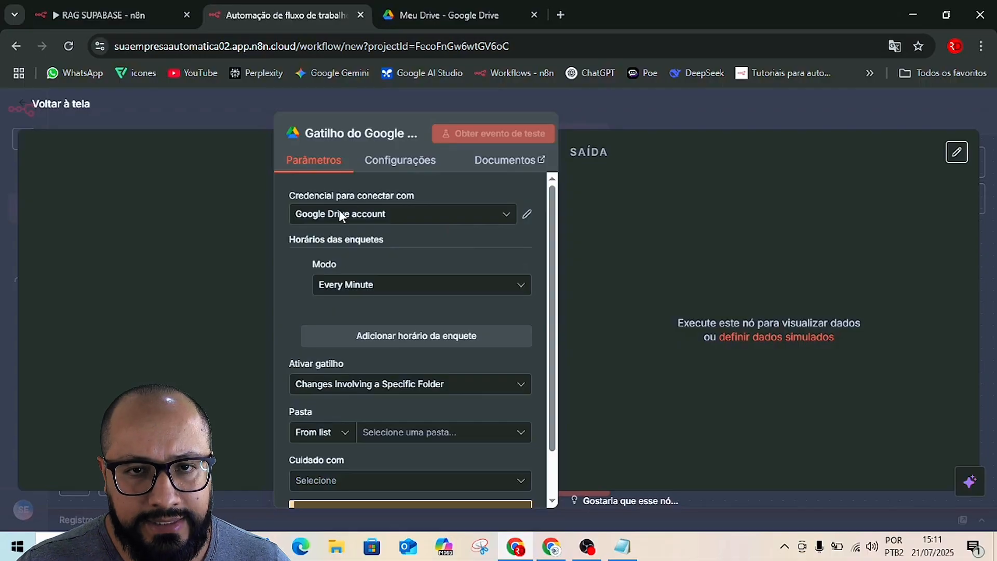
# Start a new Google Drive OAuth2 credential and read its documentation on creating a Google Cloud project and enabling APIs
pyautogui.click(371, 214)
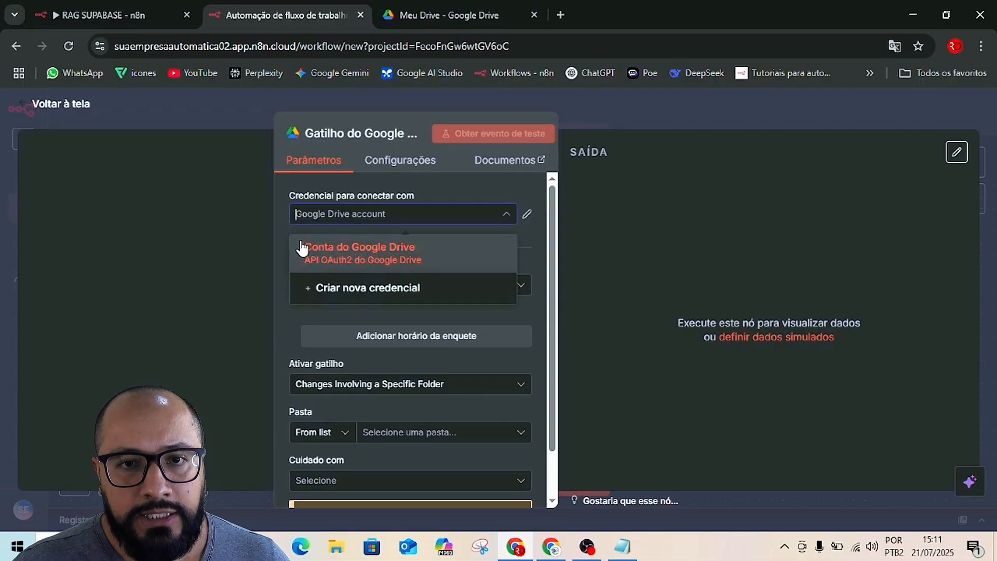
pyautogui.click(337, 299)
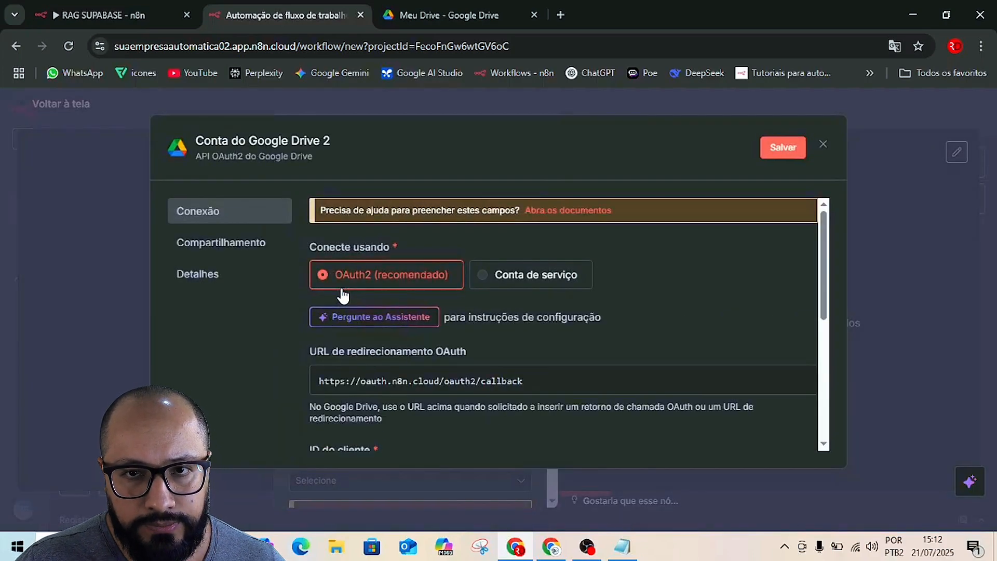
pyautogui.click(552, 214)
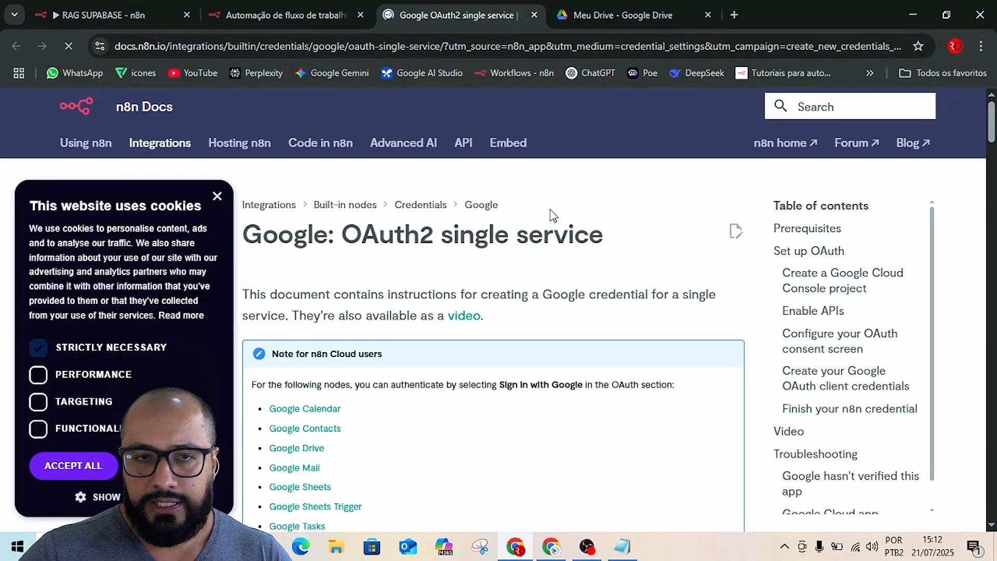
pyautogui.click(216, 196)
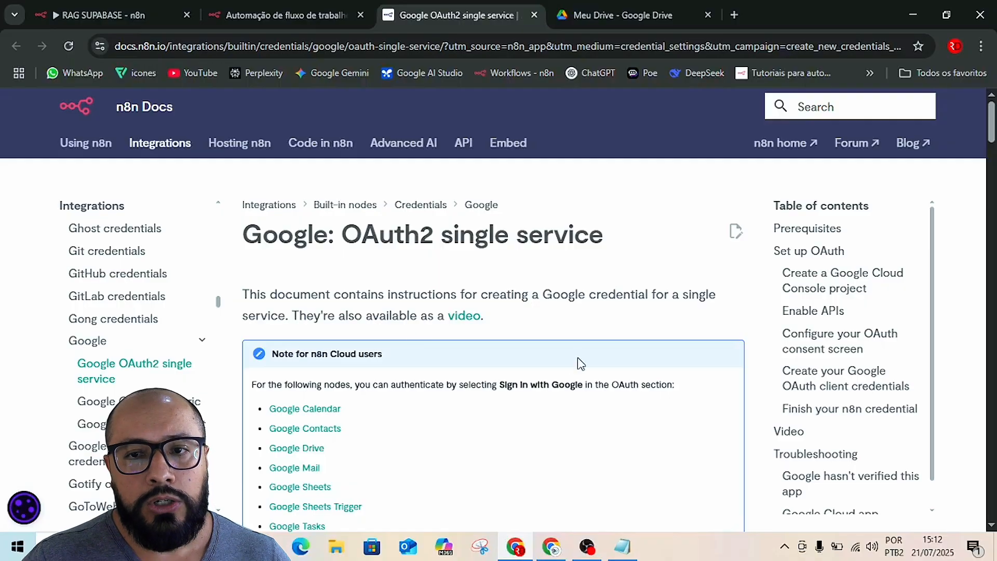
pyautogui.scroll(-5, 576, 363)
pyautogui.scroll(-10, 571, 367)
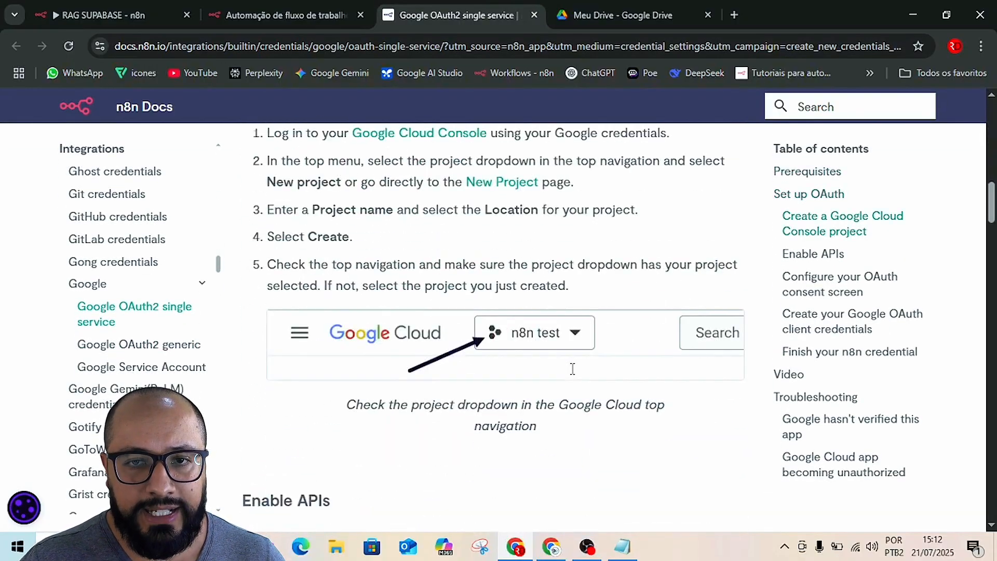
pyautogui.scroll(-7, 453, 395)
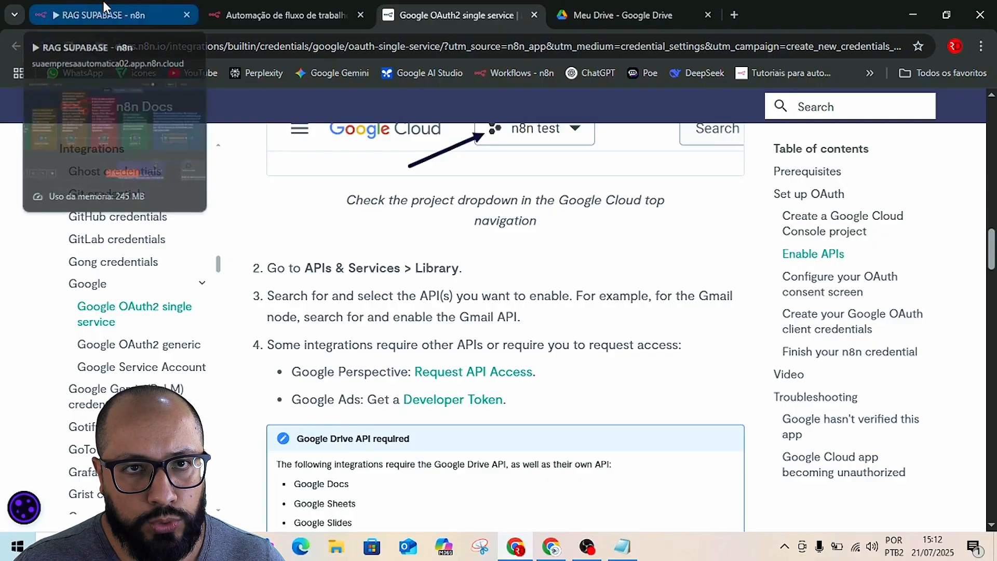
# Check the credential and node settings for the Google Drive Trigger in the RAG com Supabase guide, and return to the n8n documentation
pyautogui.hotkey('alt', 'Tab')
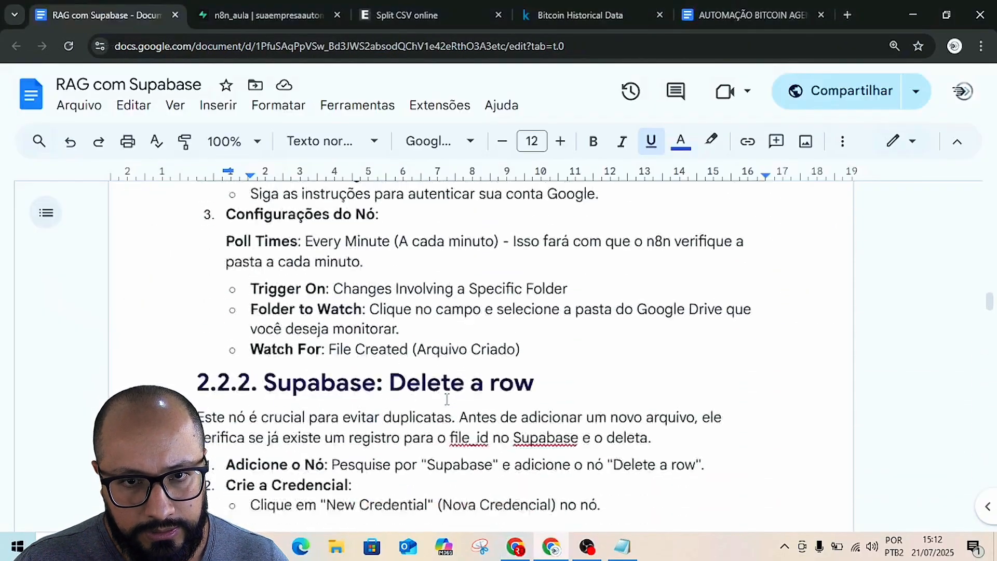
pyautogui.scroll(-3, 446, 399)
pyautogui.scroll(5, 442, 389)
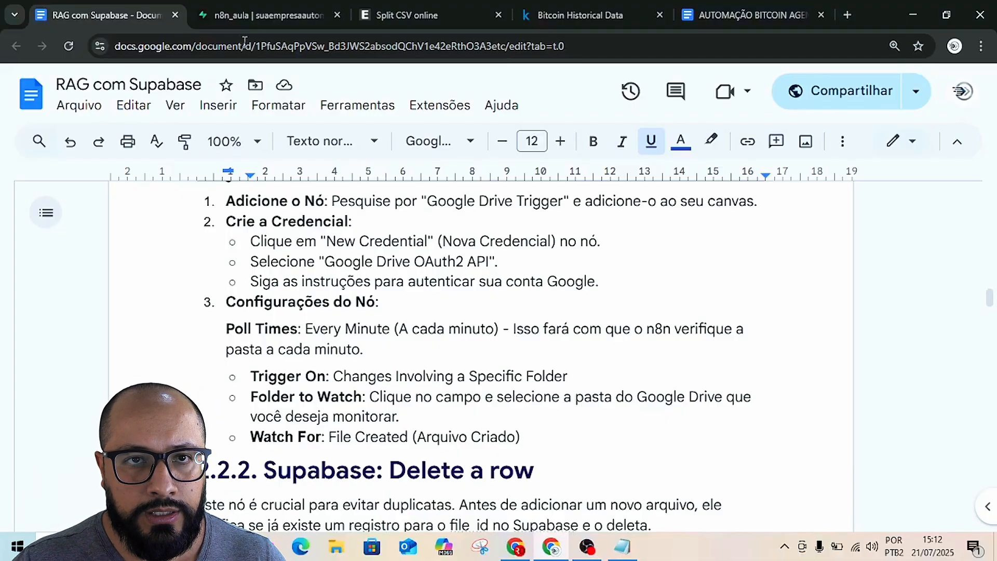
pyautogui.hotkey('alt', 'Tab')
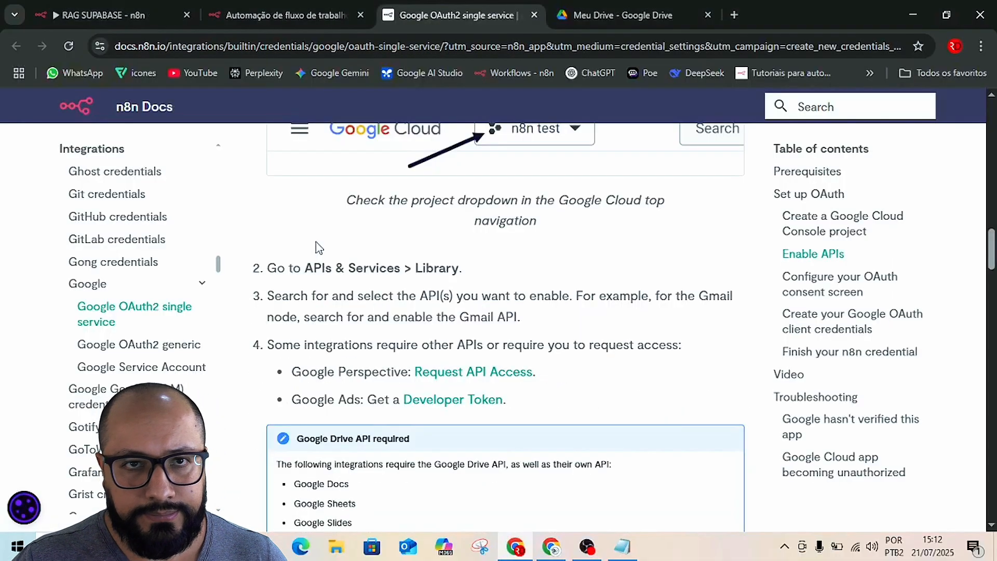
# Close the documentation, examine the client ID and client secret fields, and close the new credential without connecting it
pyautogui.click(534, 15)
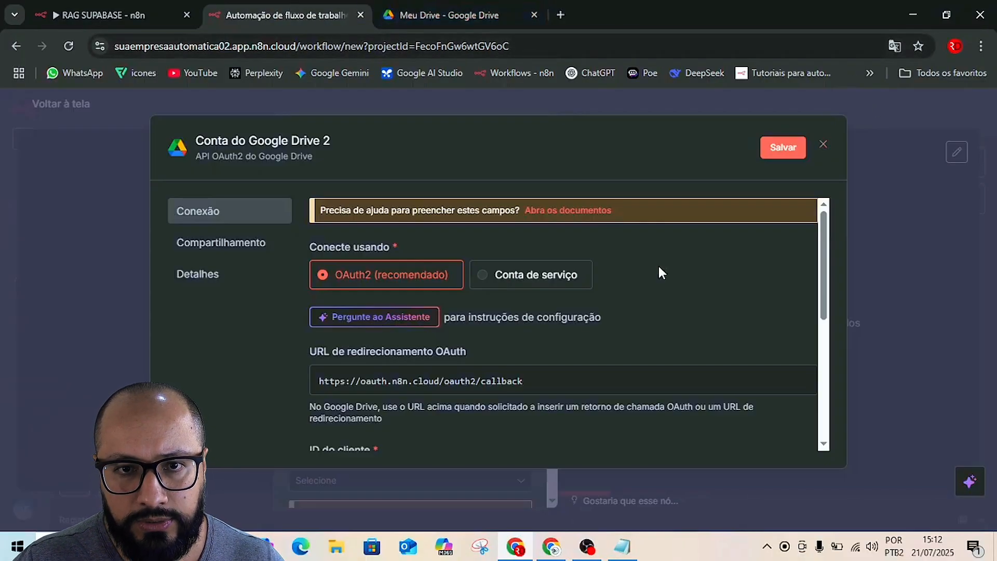
pyautogui.scroll(-4, 442, 403)
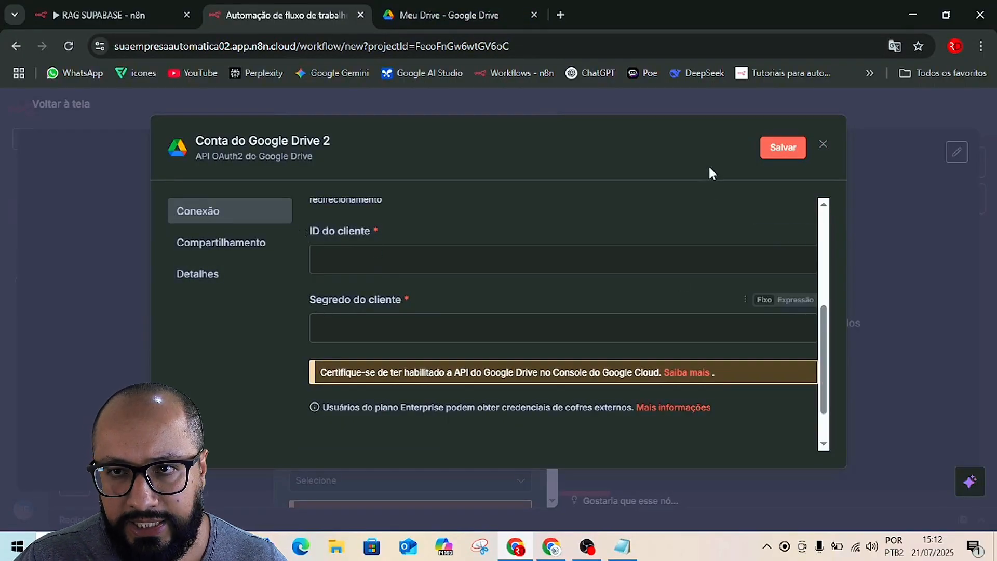
pyautogui.click(822, 145)
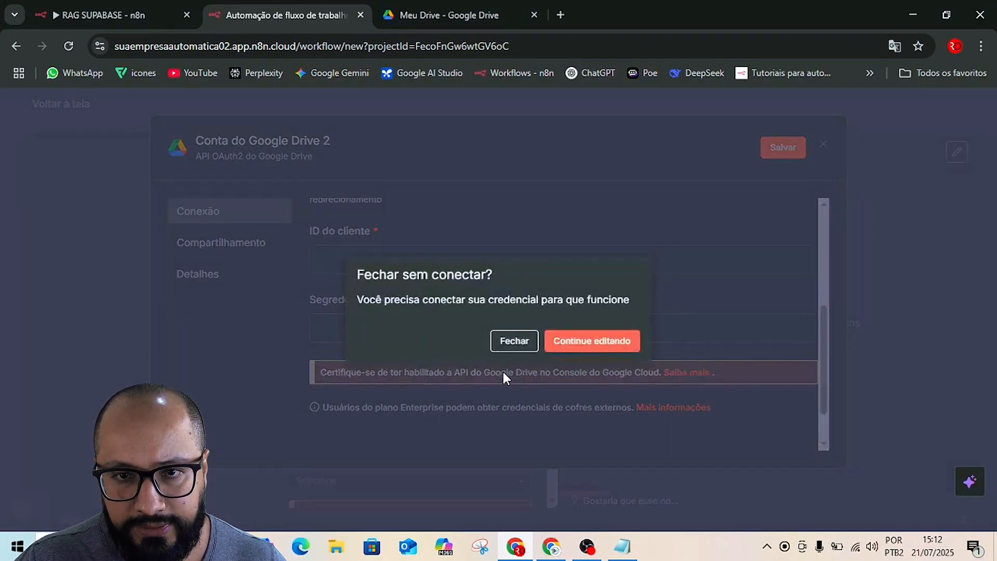
pyautogui.click(514, 341)
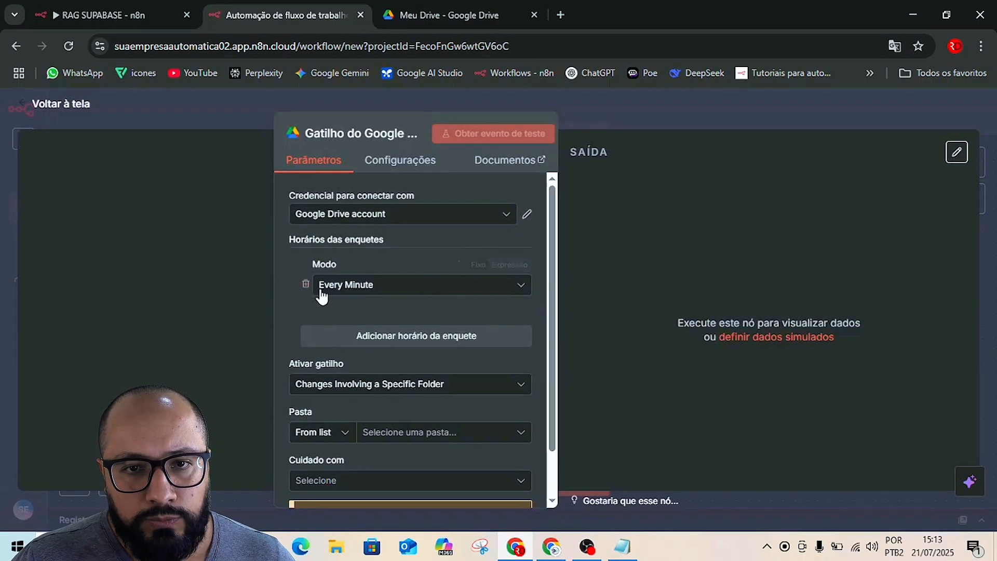
# Set the trigger's poll mode to Every Minute and have it fire on Changes Involving a Specific Folder
pyautogui.click(341, 287)
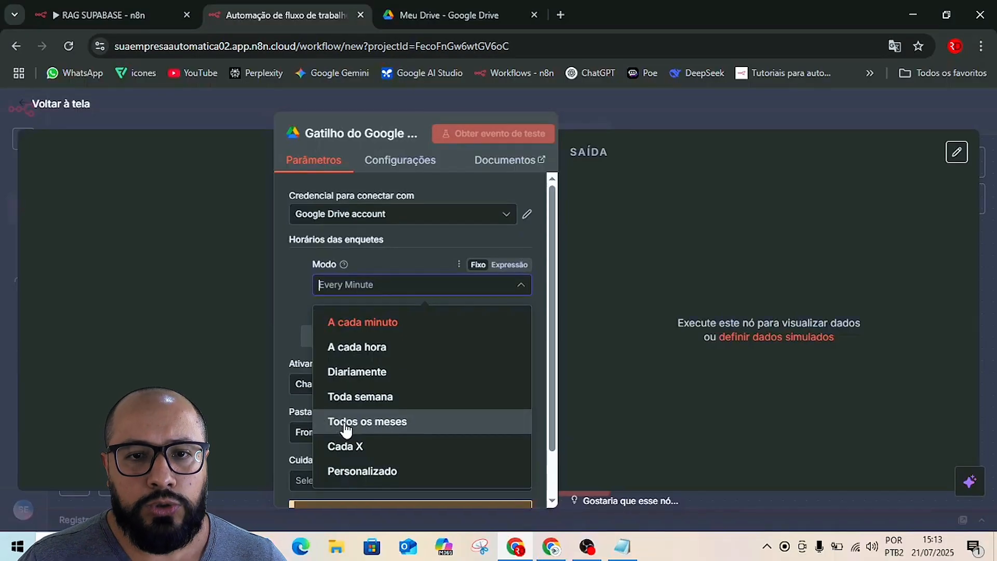
pyautogui.click(351, 324)
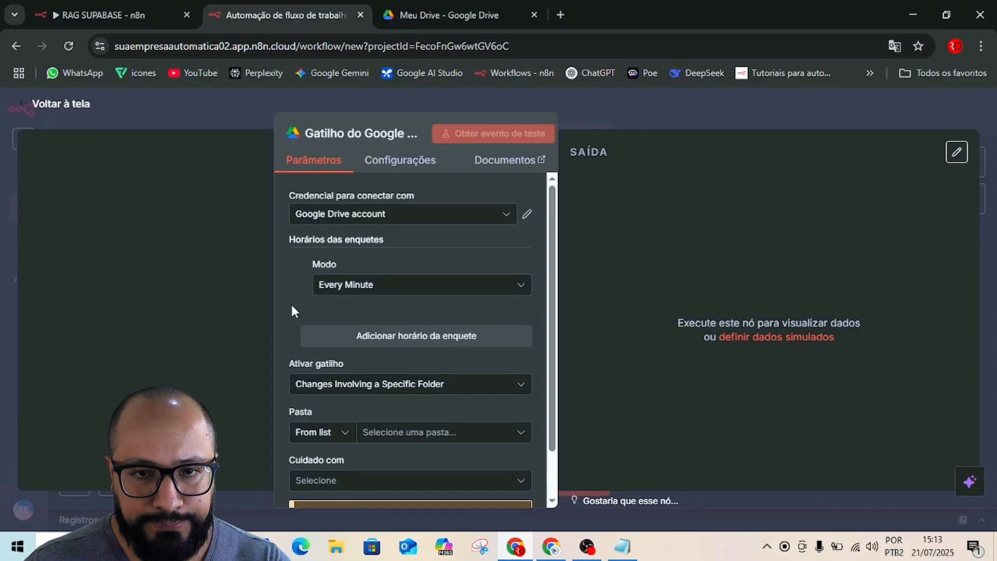
pyautogui.scroll(-1, 332, 340)
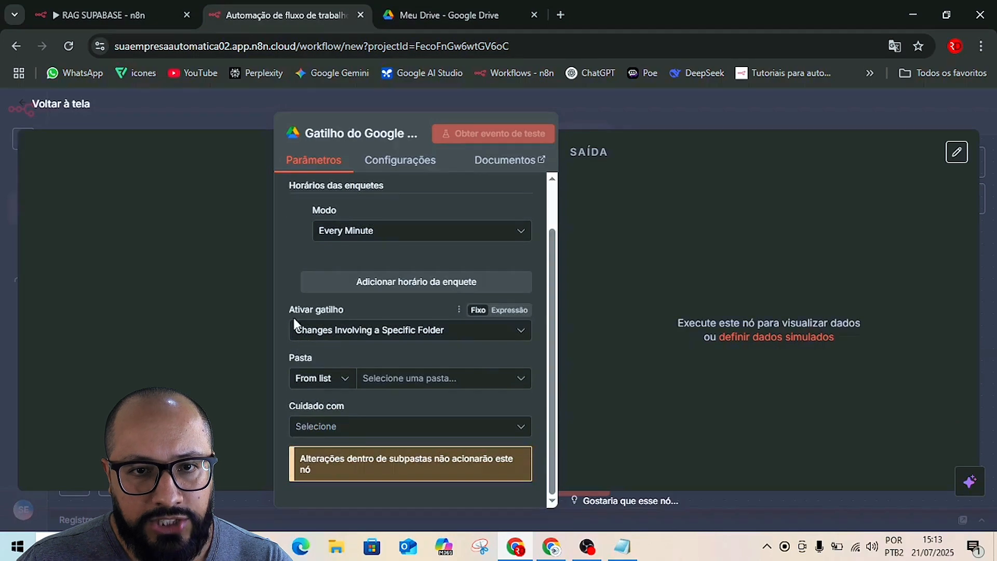
pyautogui.click(358, 335)
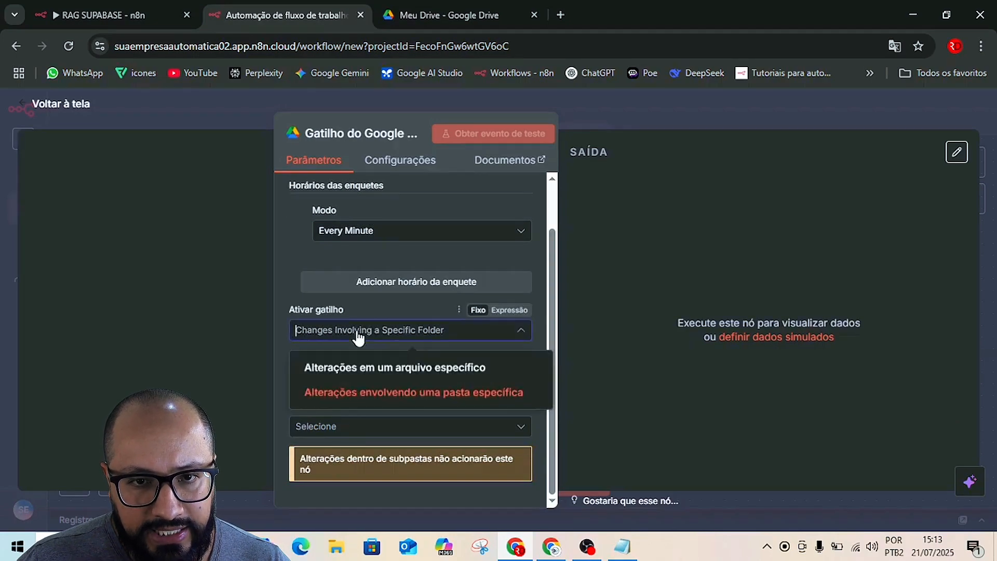
pyautogui.click(399, 397)
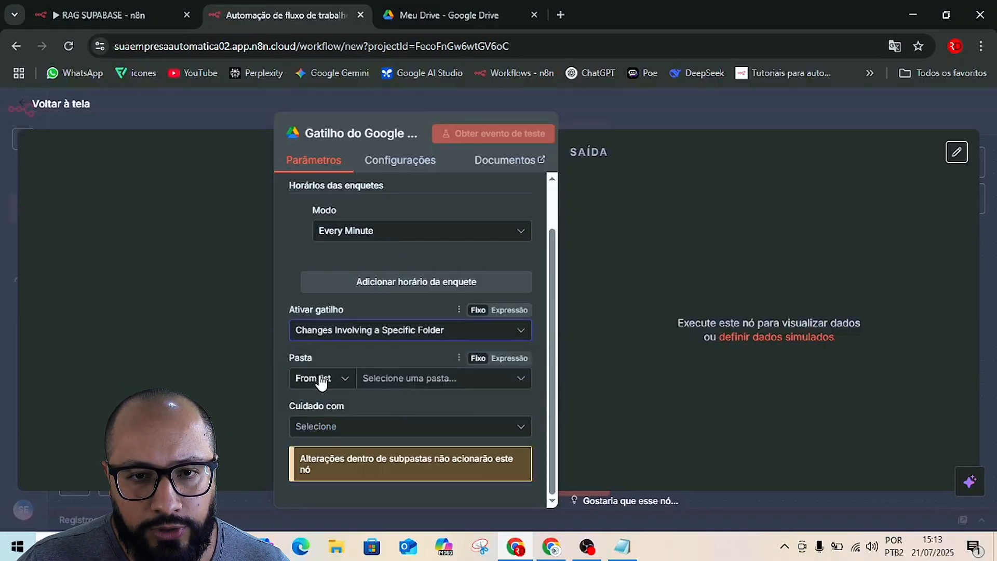
# Choose BANCO DE DADOS BITCOIN from the Google Drive folder list as the folder the trigger monitors
pyautogui.click(378, 379)
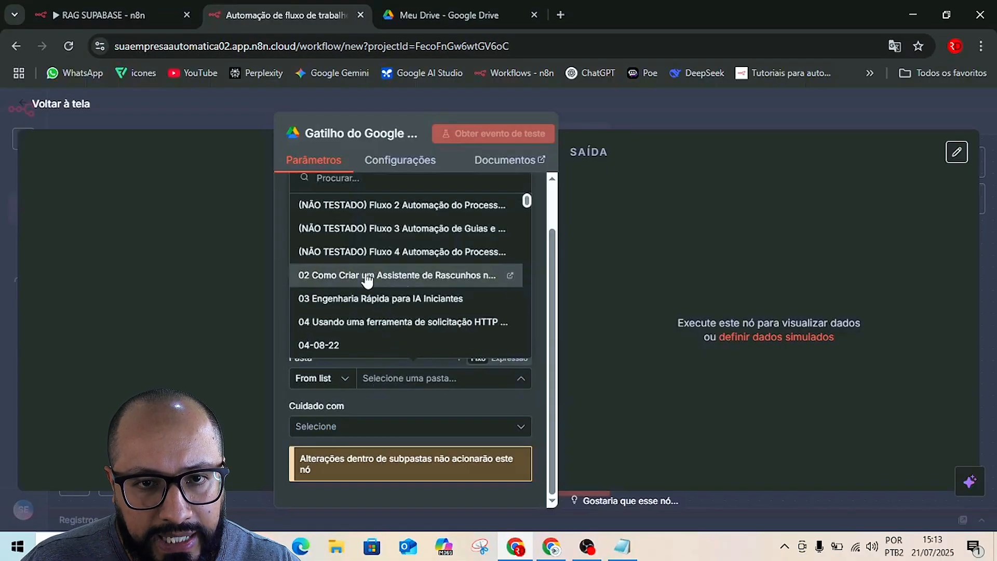
pyautogui.scroll(-5, 367, 281)
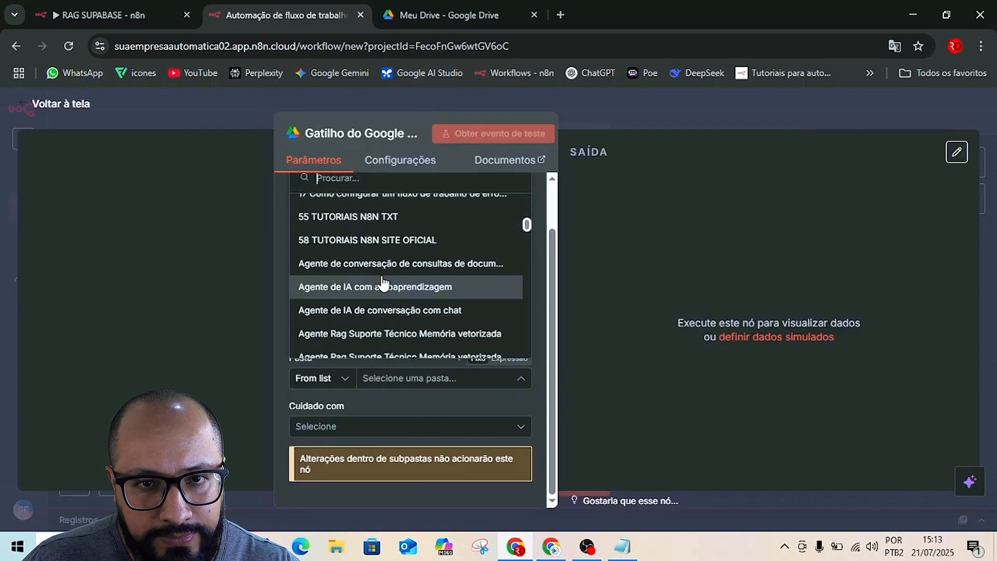
pyautogui.scroll(3, 382, 283)
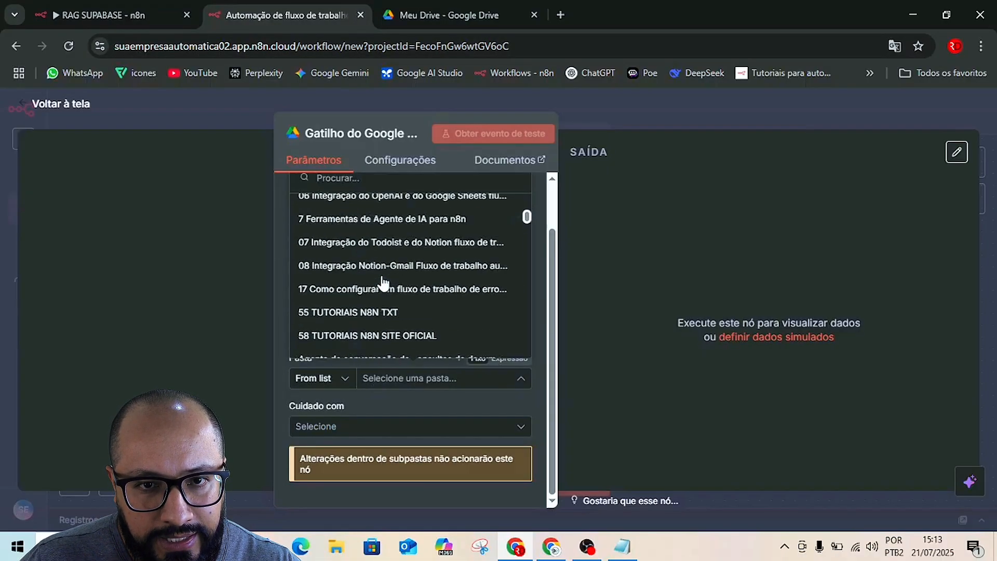
pyautogui.click(470, 7)
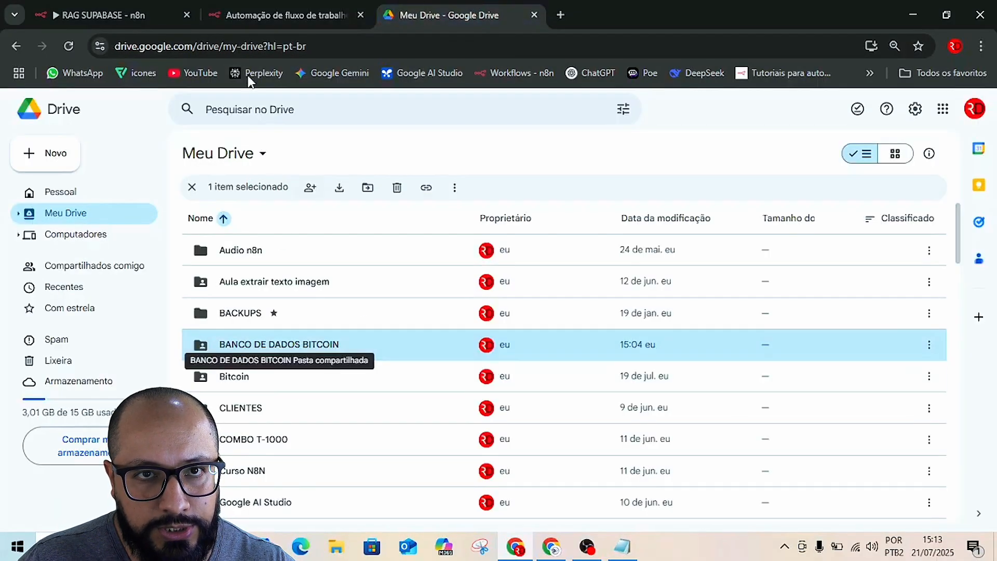
pyautogui.click(129, 7)
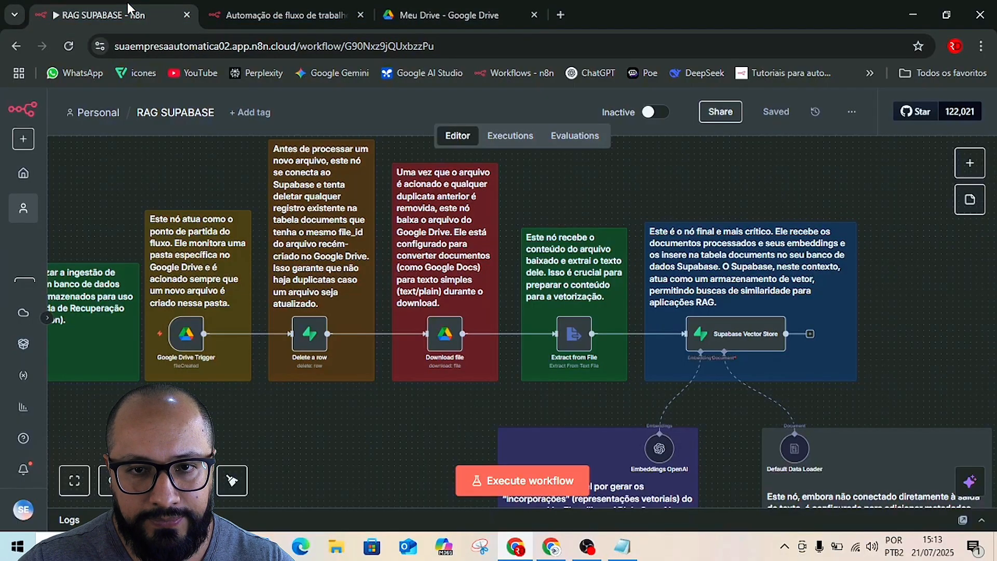
pyautogui.click(248, 12)
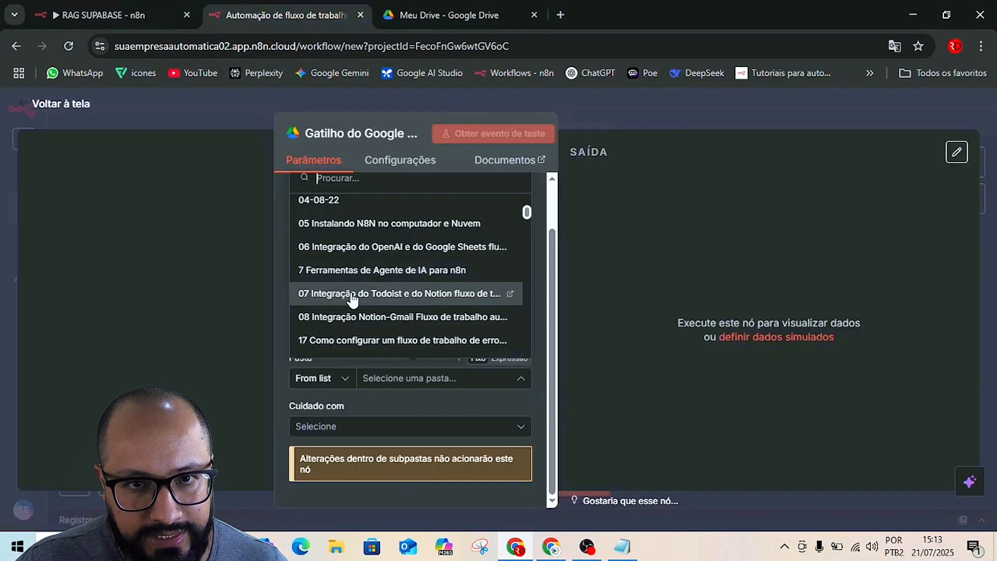
pyautogui.scroll(5, 352, 300)
pyautogui.scroll(2, 352, 299)
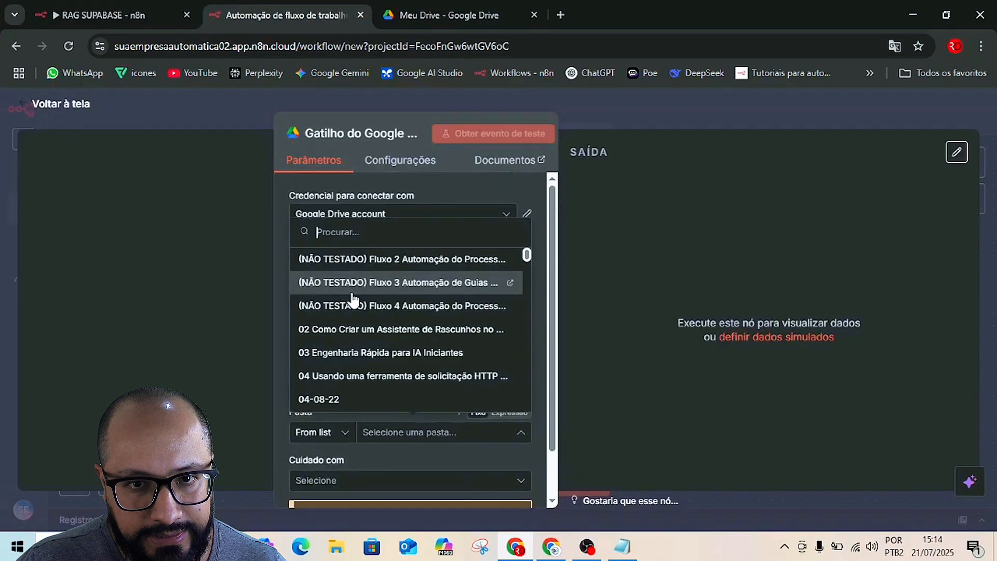
pyautogui.scroll(-8, 358, 306)
pyautogui.scroll(-5, 373, 312)
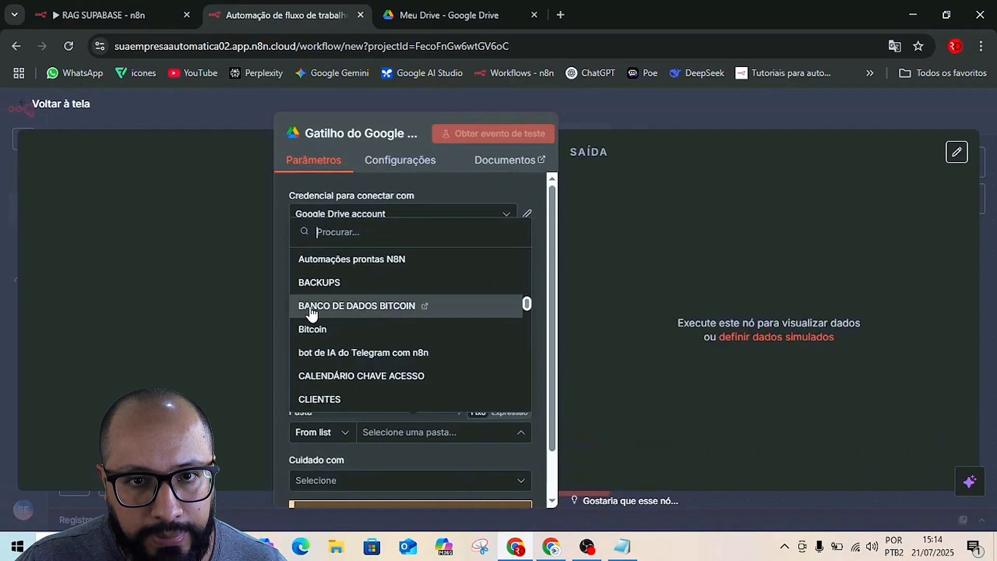
pyautogui.click(343, 308)
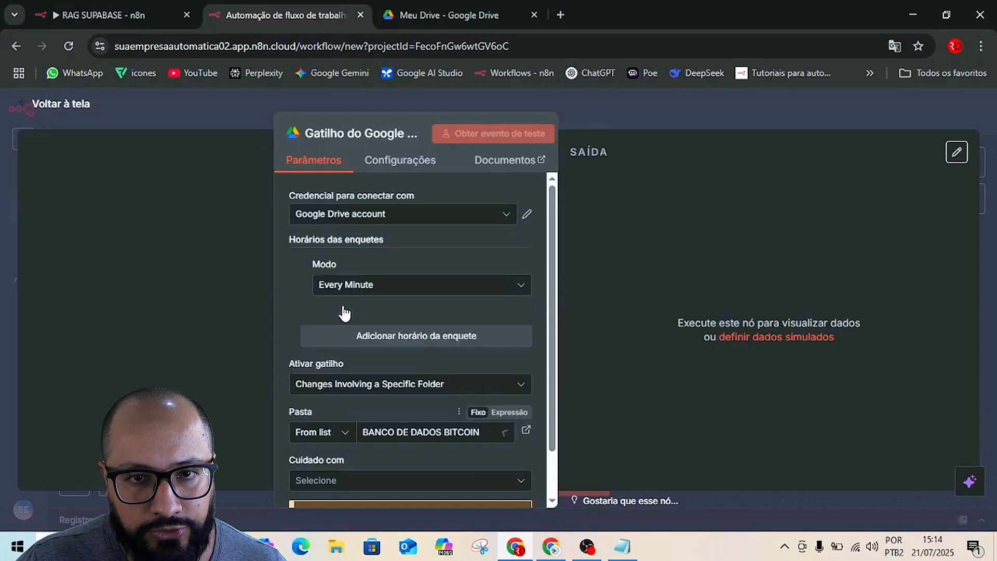
# Set the event the trigger watches for in the monitored folder to File Created
pyautogui.scroll(-1, 283, 395)
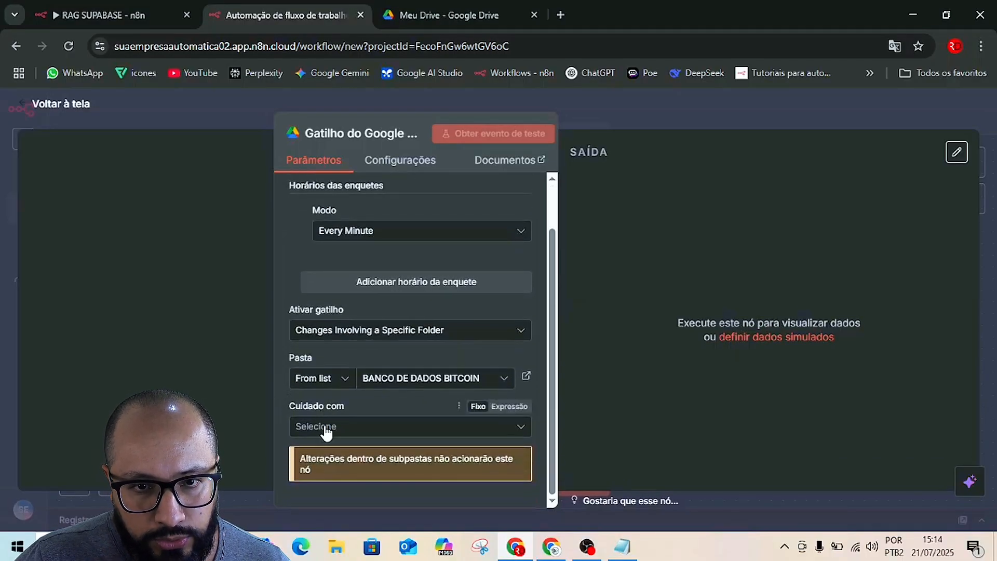
pyautogui.click(324, 427)
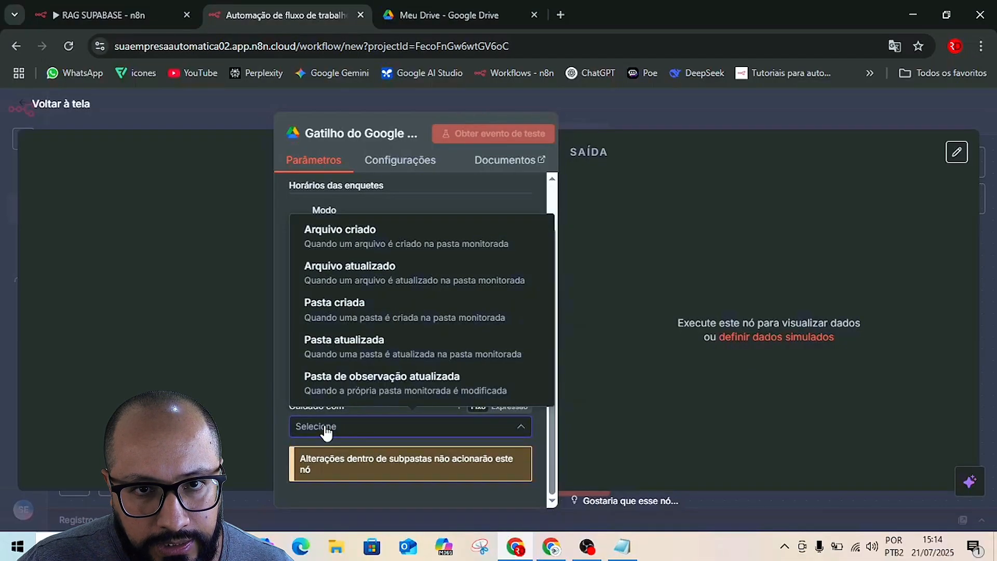
pyautogui.click(286, 412)
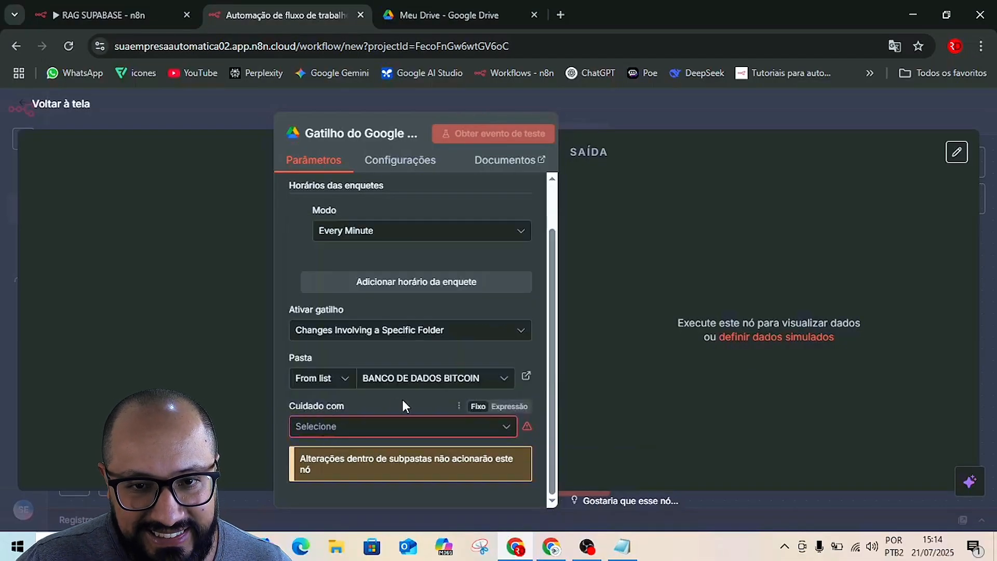
pyautogui.rightClick(402, 399)
pyautogui.click(338, 426)
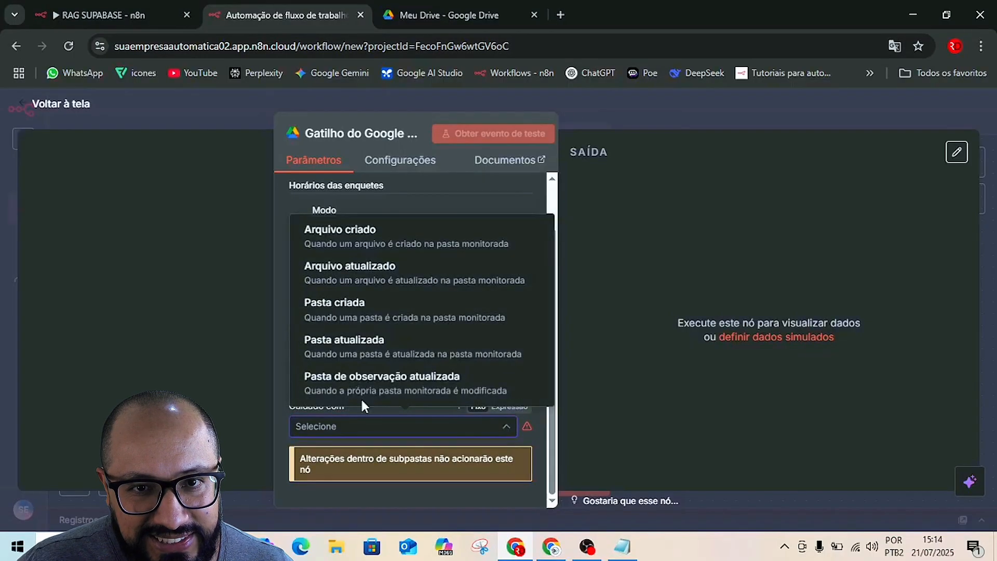
pyautogui.click(338, 233)
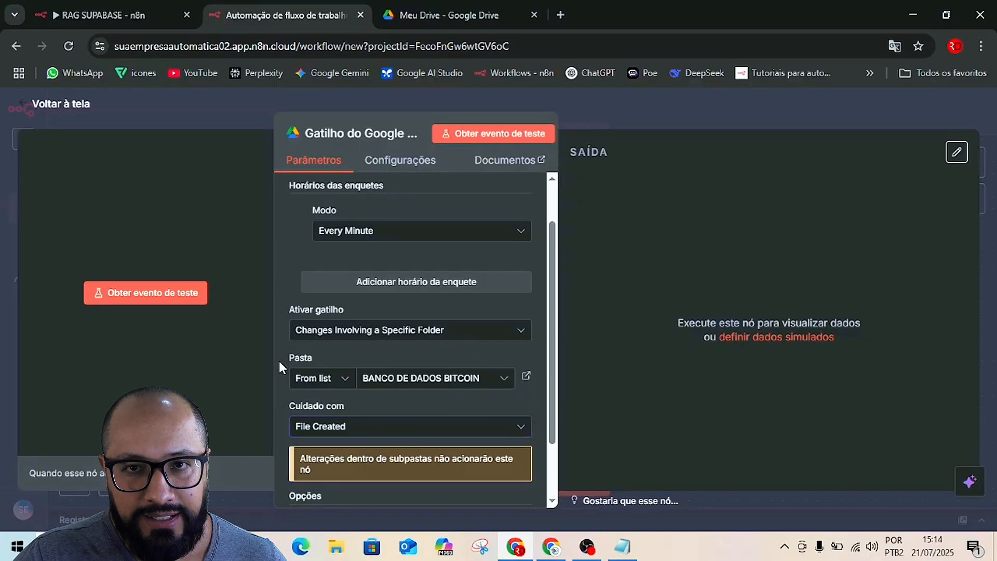
# Switch to Google Drive and open the BANCO DE DADOS BITCOIN folder
pyautogui.click(432, 14)
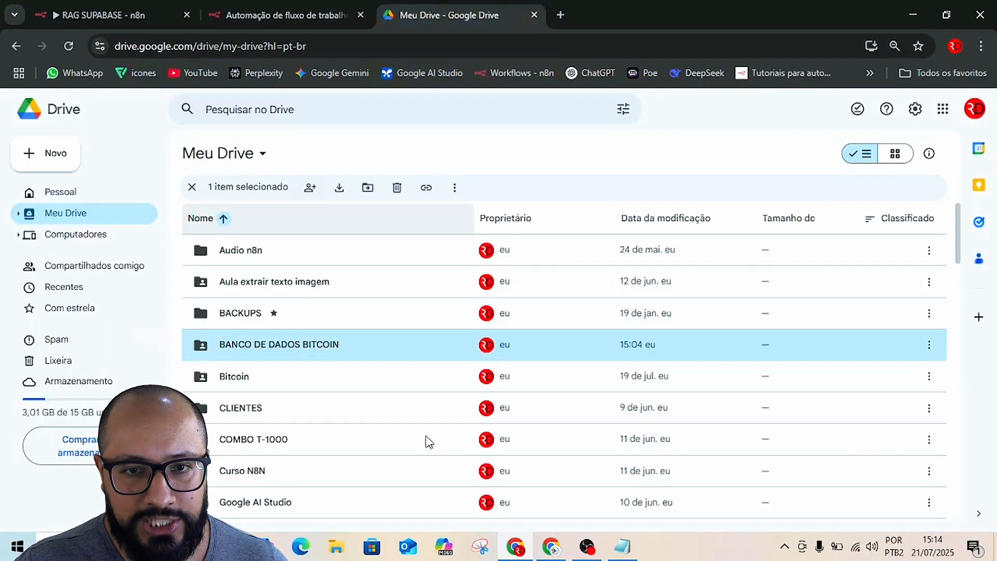
pyautogui.doubleClick(367, 344)
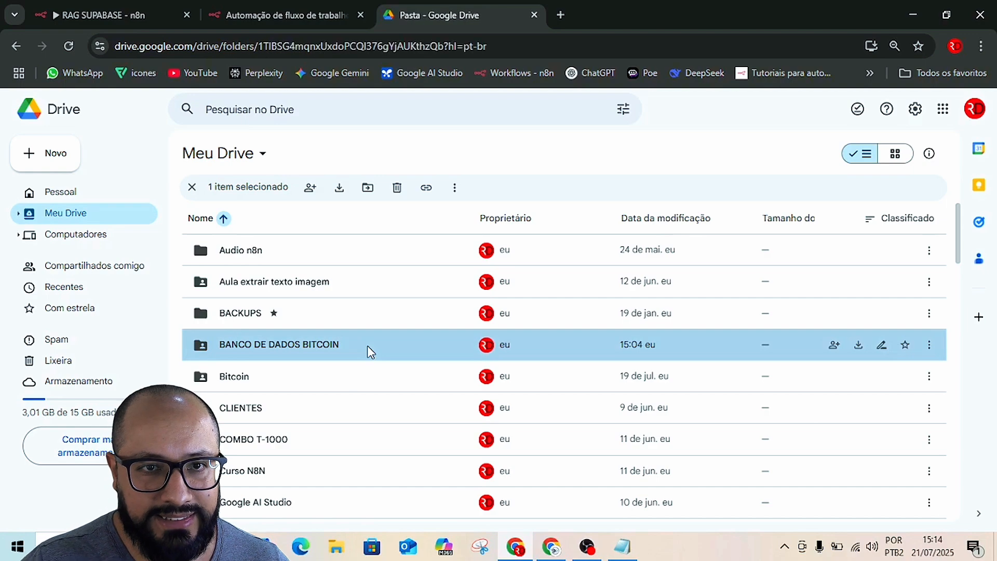
# Upload the 2019 a 2025 CSV file from the desktop's BTC folder into the BANCO DE DADOS BITCOIN Drive folder
pyautogui.click(49, 156)
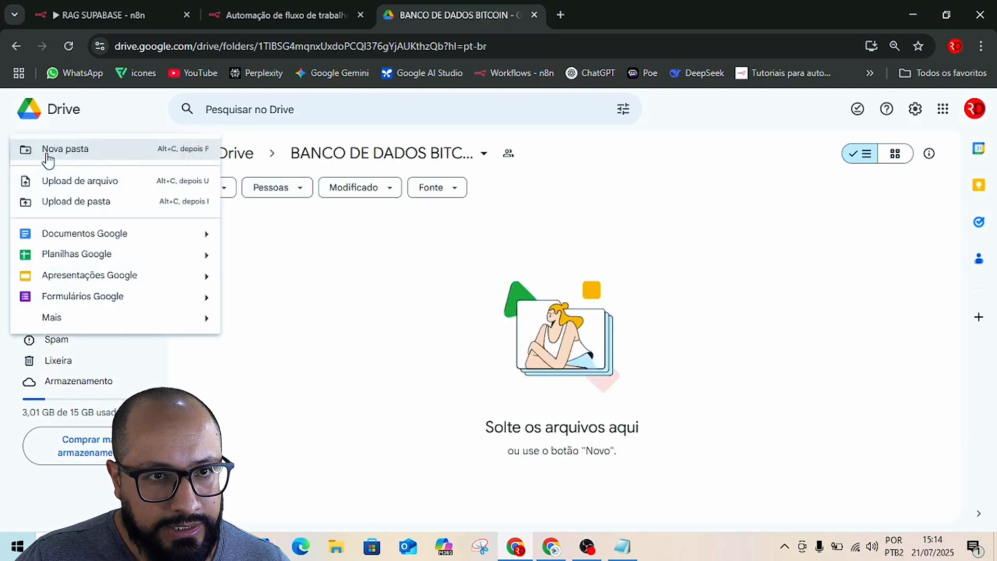
pyautogui.click(83, 185)
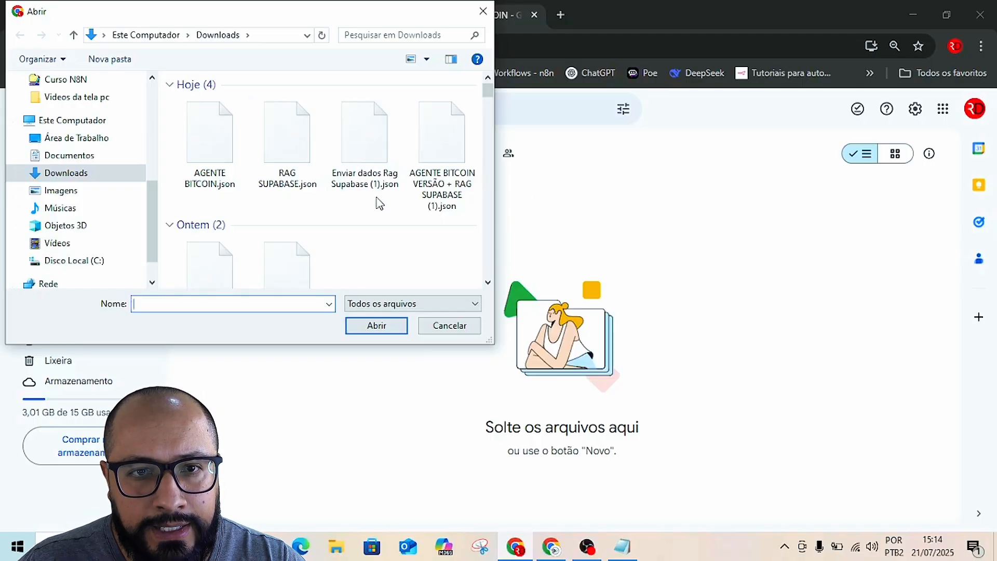
pyautogui.scroll(-3, 380, 203)
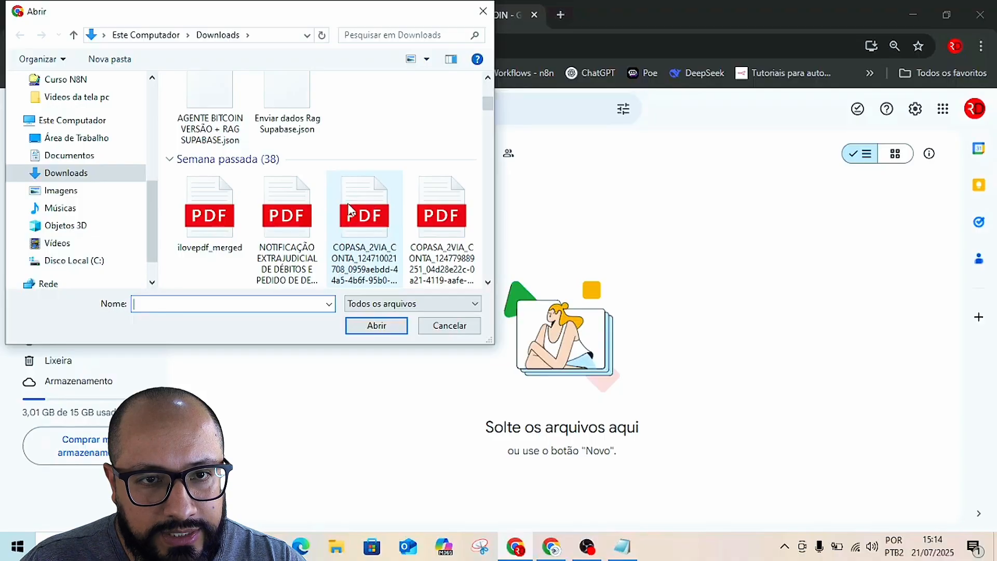
pyautogui.scroll(-1, 314, 212)
pyautogui.scroll(-1, 314, 212)
pyautogui.scroll(5, 315, 212)
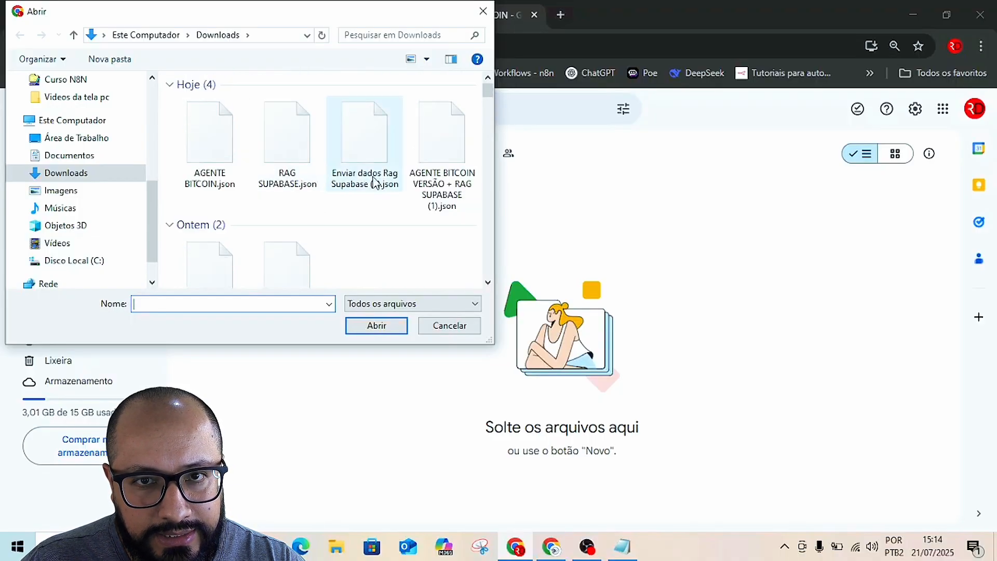
pyautogui.scroll(-3, 379, 207)
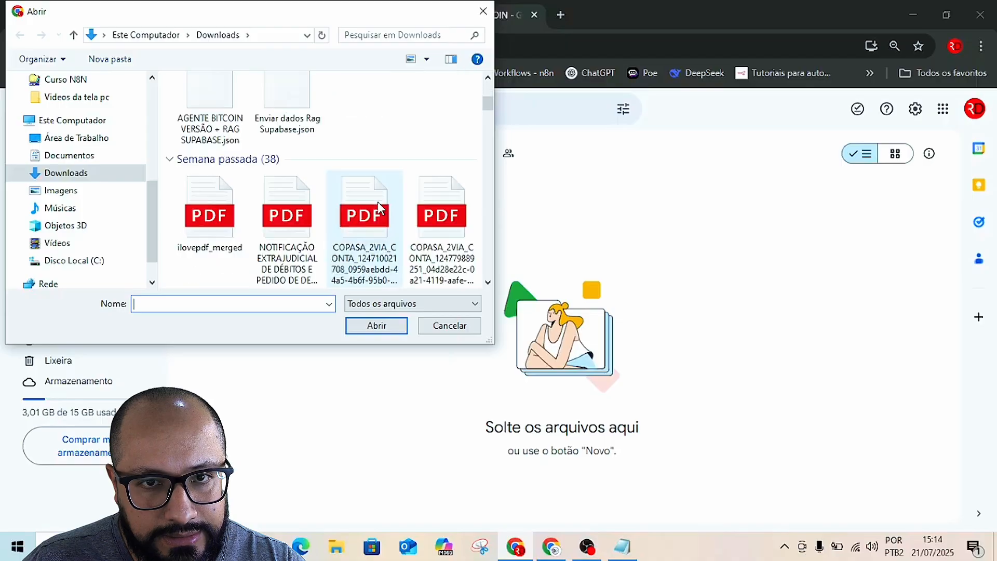
pyautogui.scroll(-6, 378, 207)
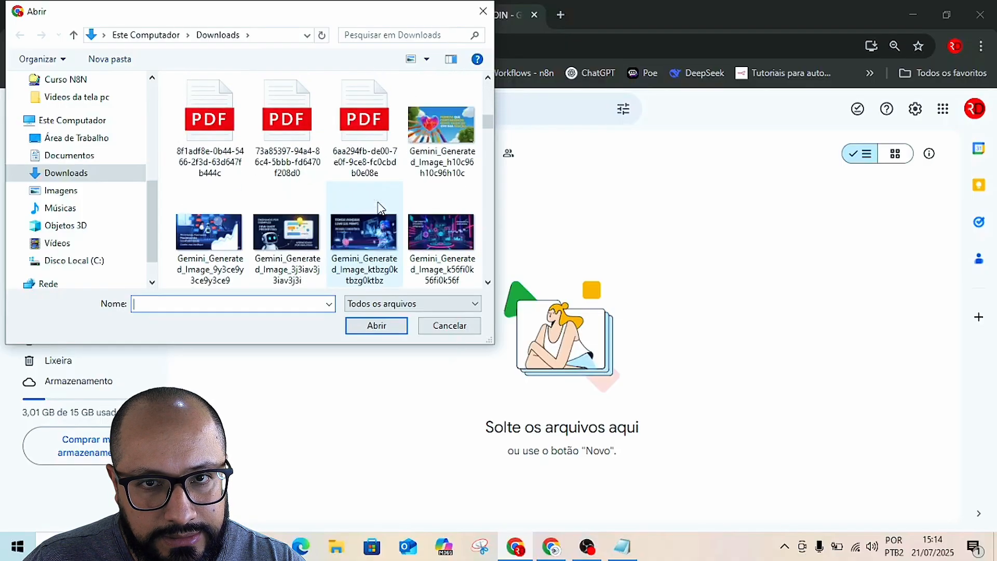
pyautogui.scroll(10, 381, 208)
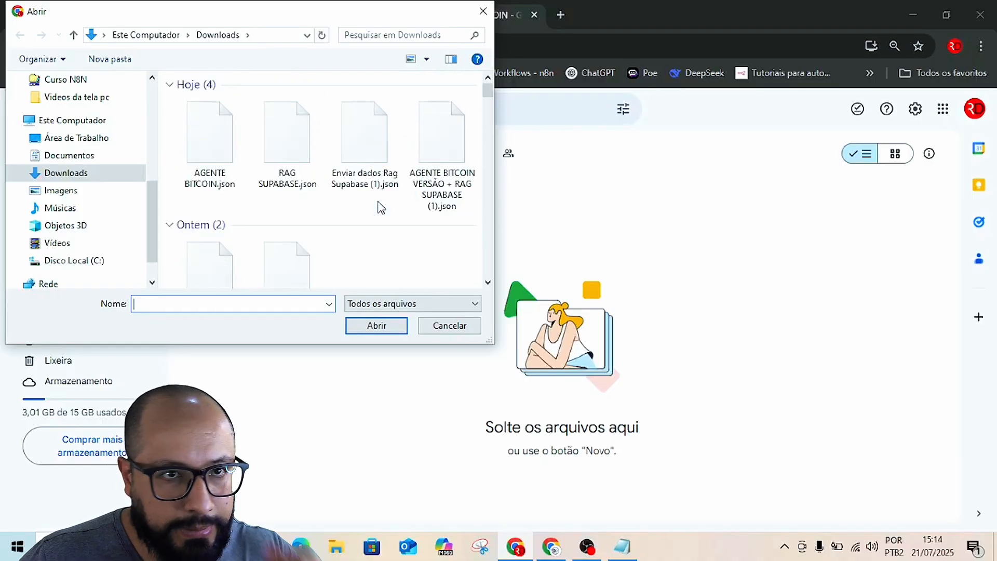
pyautogui.scroll(1, 62, 84)
pyautogui.click(58, 80)
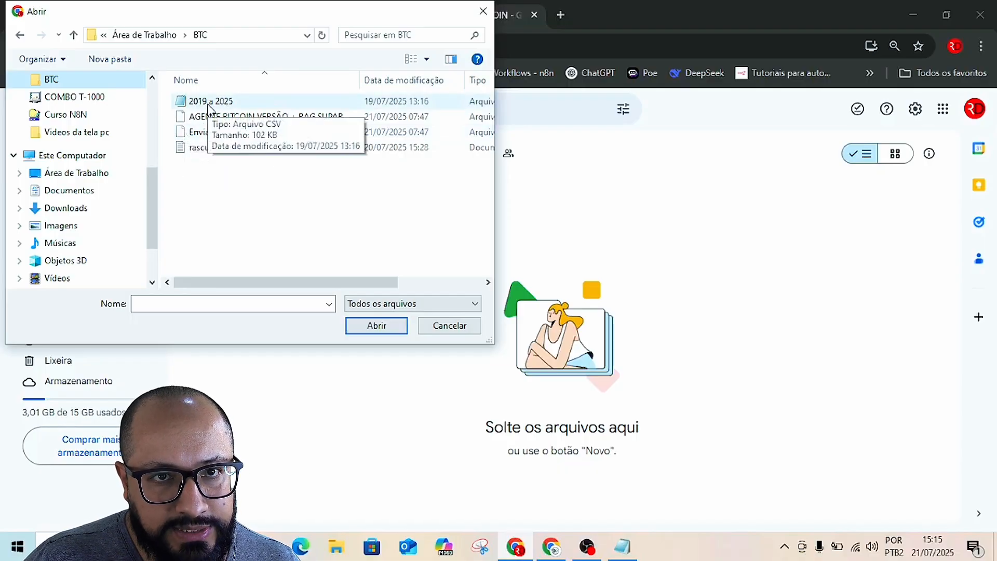
pyautogui.click(227, 102)
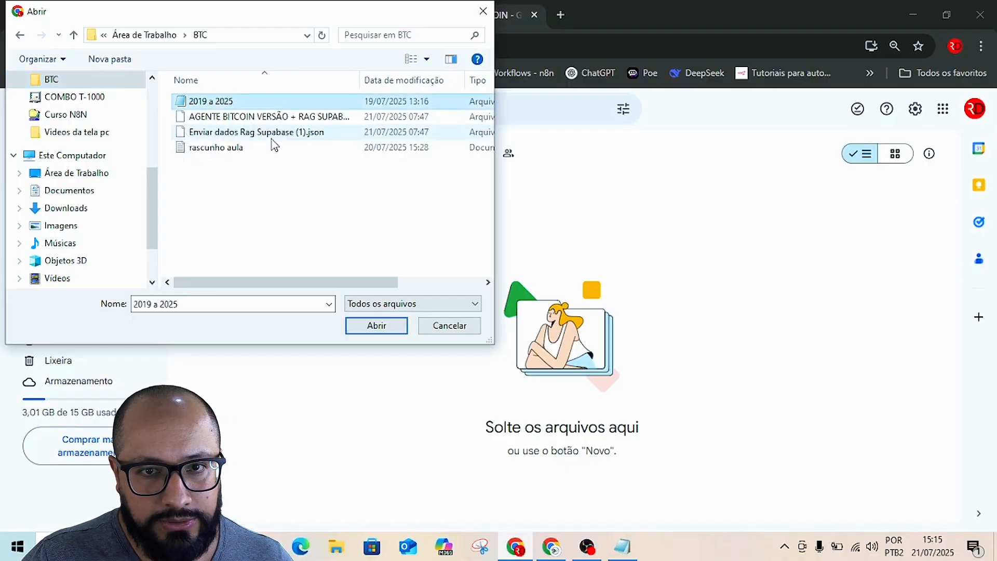
pyautogui.click(376, 327)
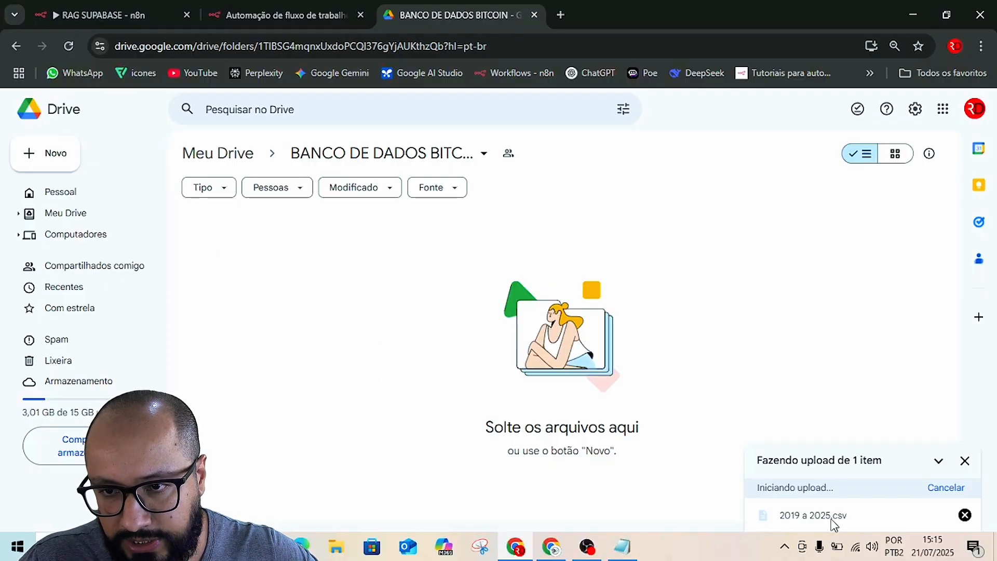
# Switch back to the n8n workflow, fetch a test event for the Google Drive trigger, and pin its output data
pyautogui.click(285, 15)
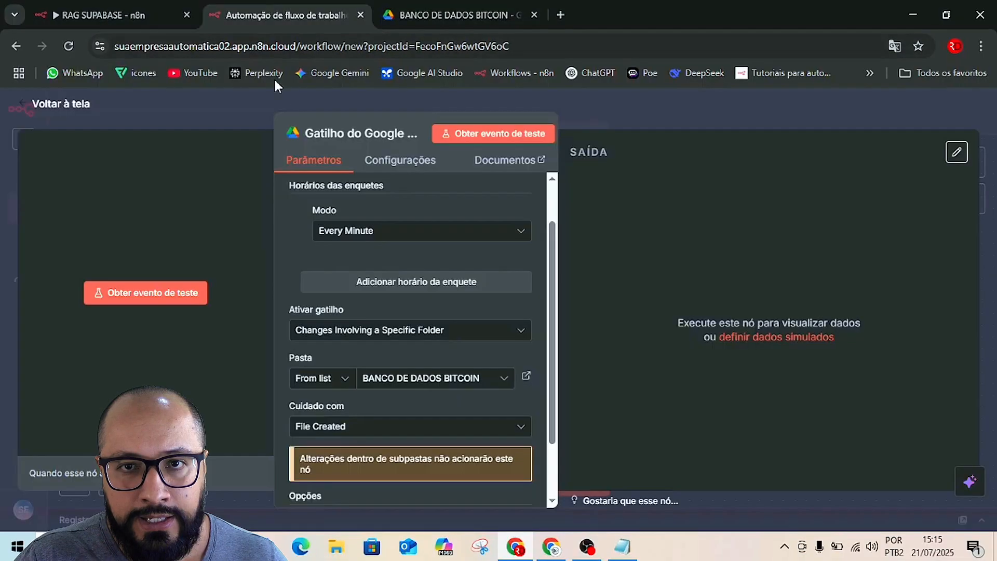
pyautogui.click(467, 136)
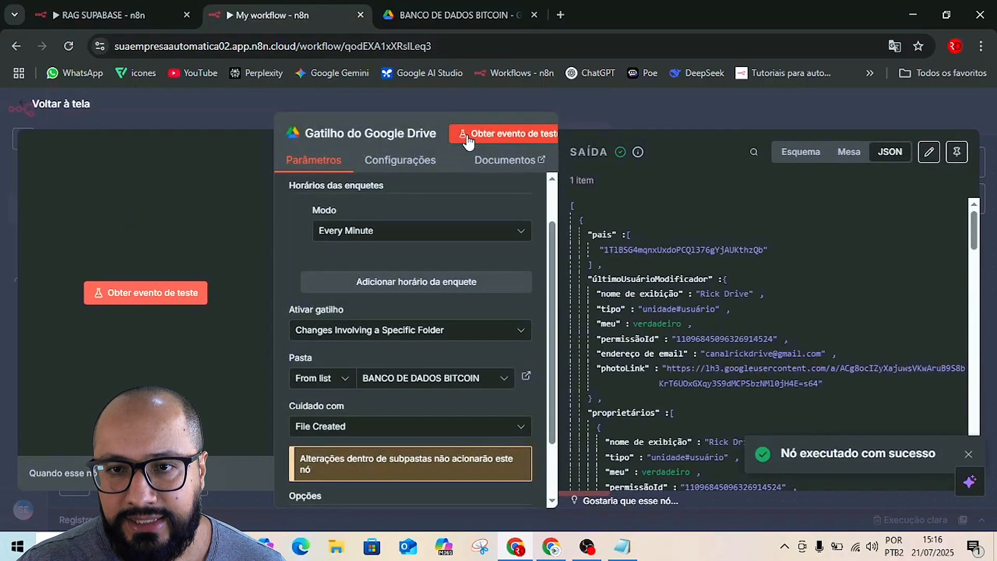
pyautogui.scroll(-10, 847, 328)
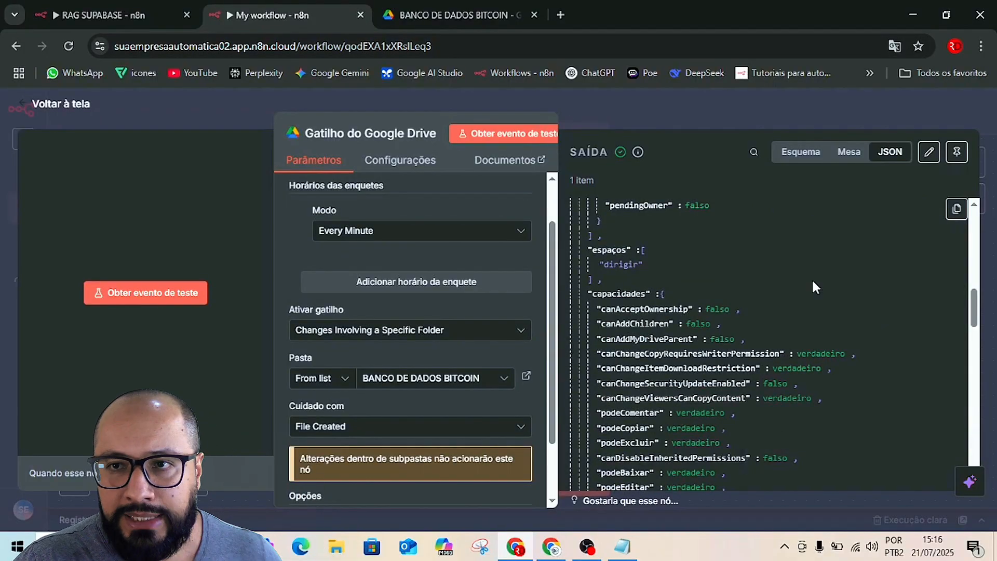
pyautogui.click(956, 152)
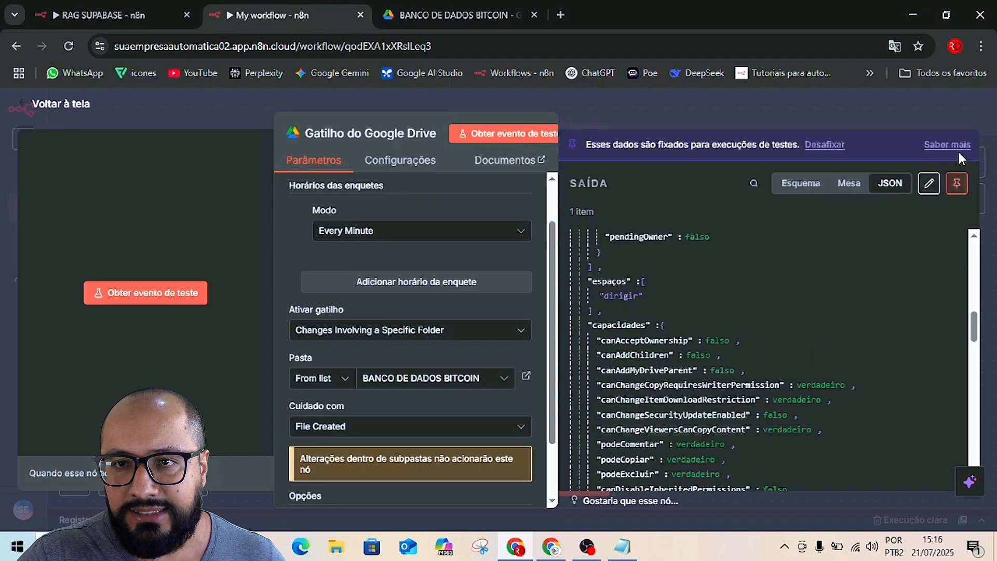
pyautogui.scroll(-10, 660, 357)
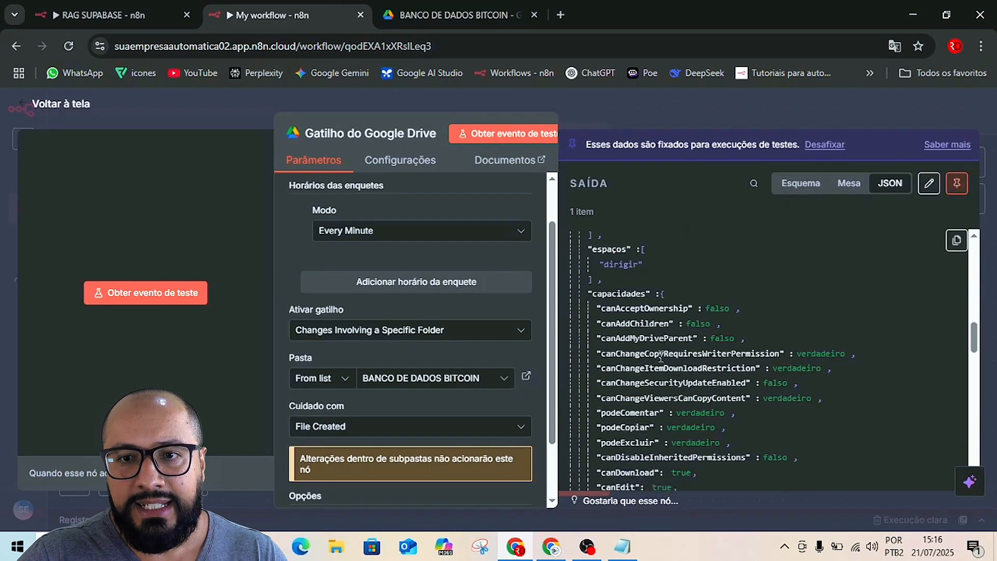
pyautogui.scroll(-5, 661, 356)
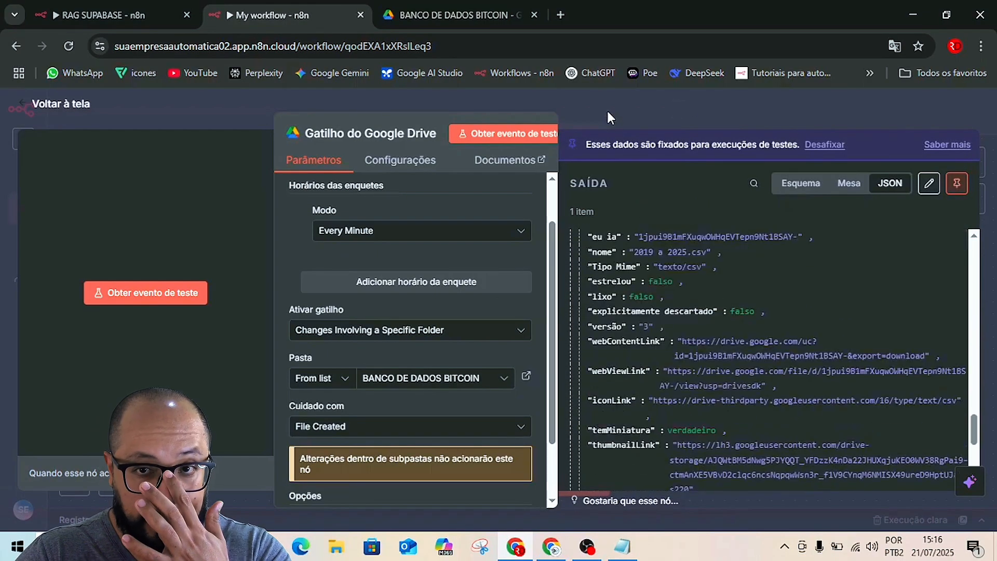
# Return from the Google Drive trigger's settings to the canvas and save the workflow
pyautogui.click(606, 108)
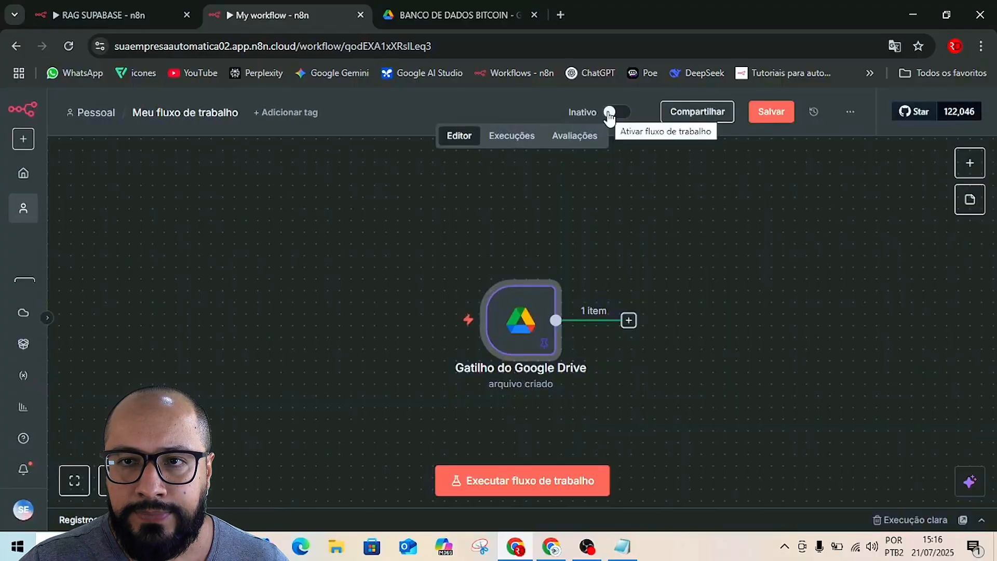
pyautogui.click(769, 112)
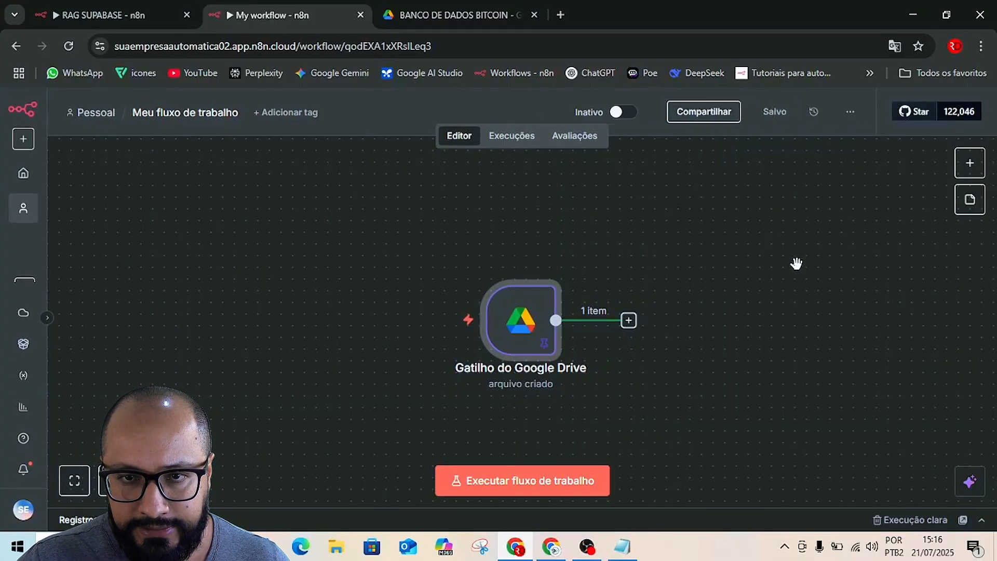
pyautogui.moveTo(796, 263); pyautogui.dragTo(553, 236)
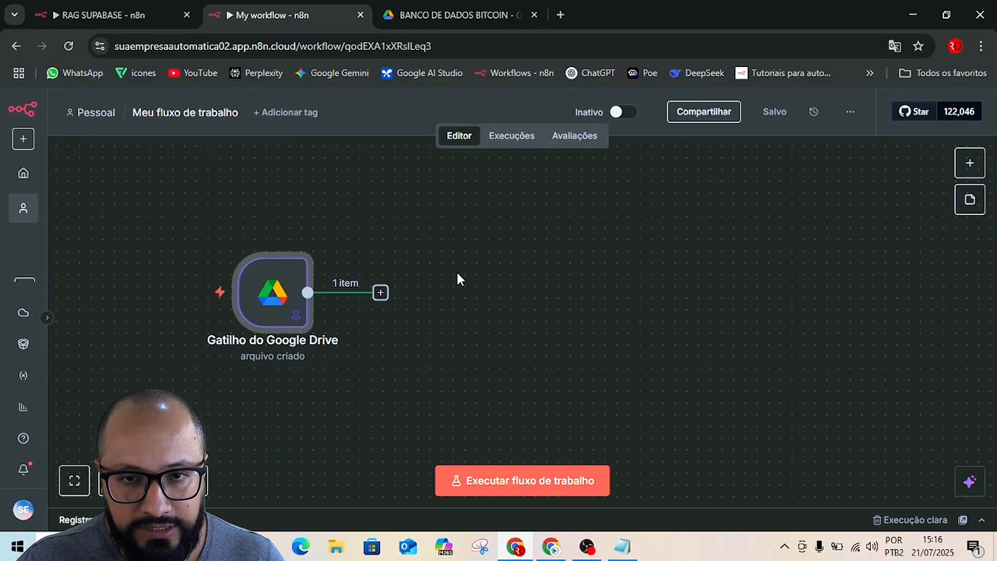
# Switch to the RAG com Supabase document and copy the word Supabase from the 2.2.2 Delete a row heading
pyautogui.hotkey('alt', 'Tab')
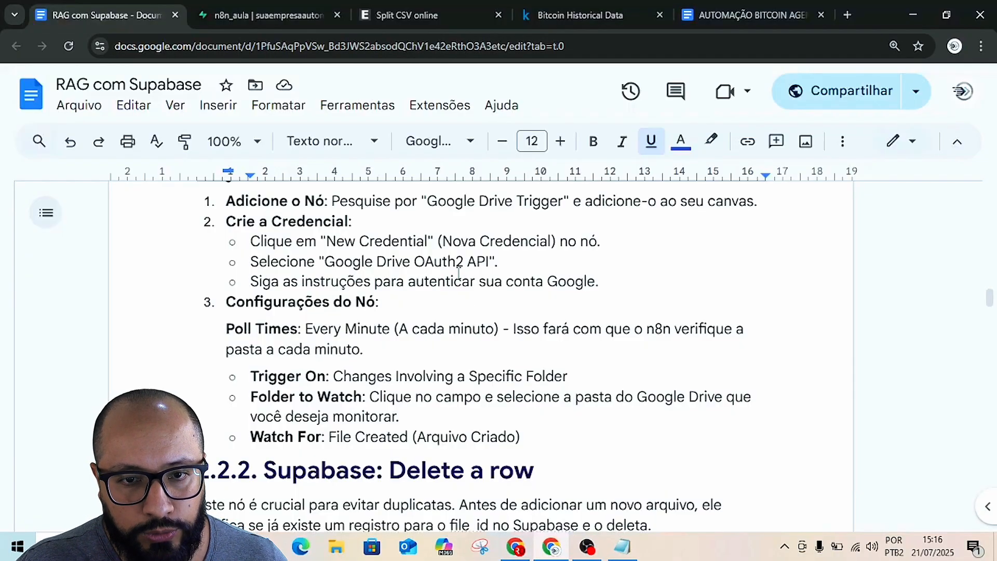
pyautogui.scroll(-3, 426, 355)
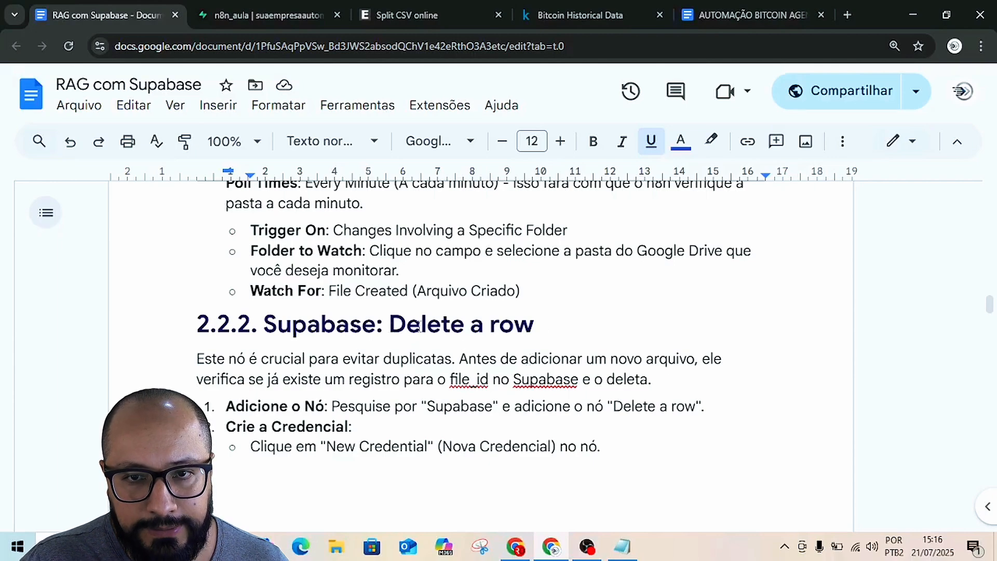
pyautogui.moveTo(419, 327); pyautogui.dragTo(529, 330)
pyautogui.click(532, 329)
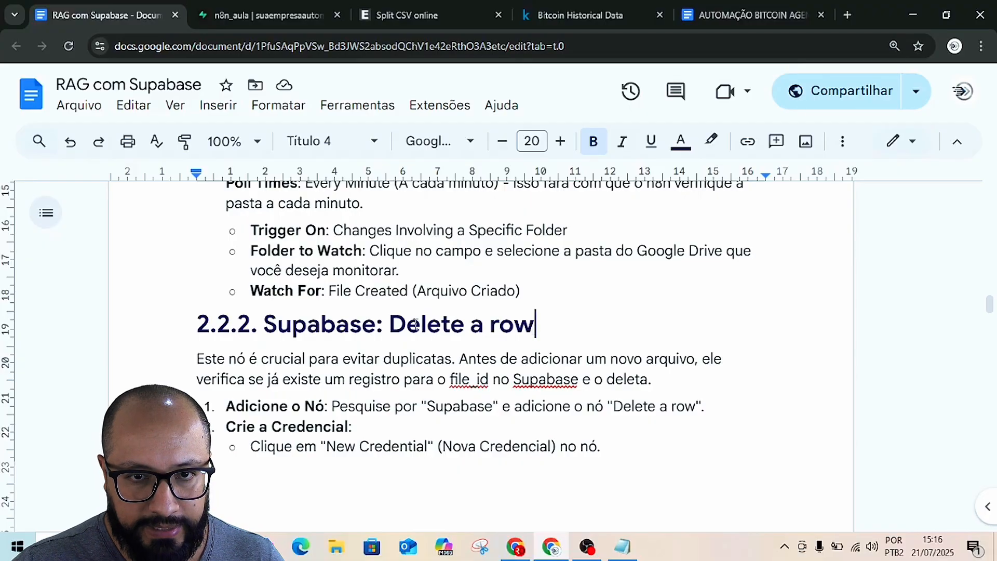
pyautogui.doubleClick(327, 321)
pyautogui.hotkey('ctrl', 'c')
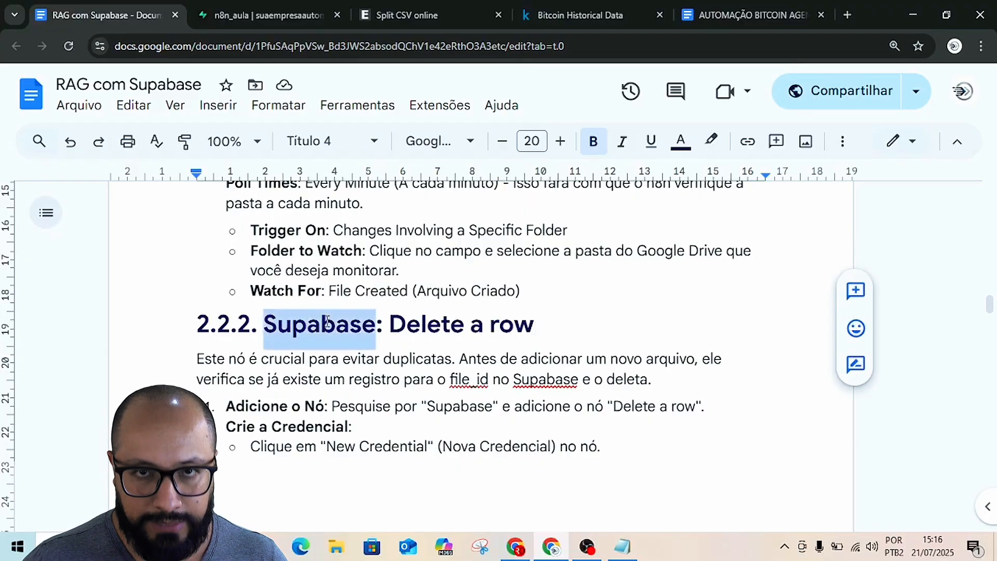
# Back in n8n, search for Supabase and add its Delete a row action after the Google Drive trigger
pyautogui.hotkey('alt', 'Tab')
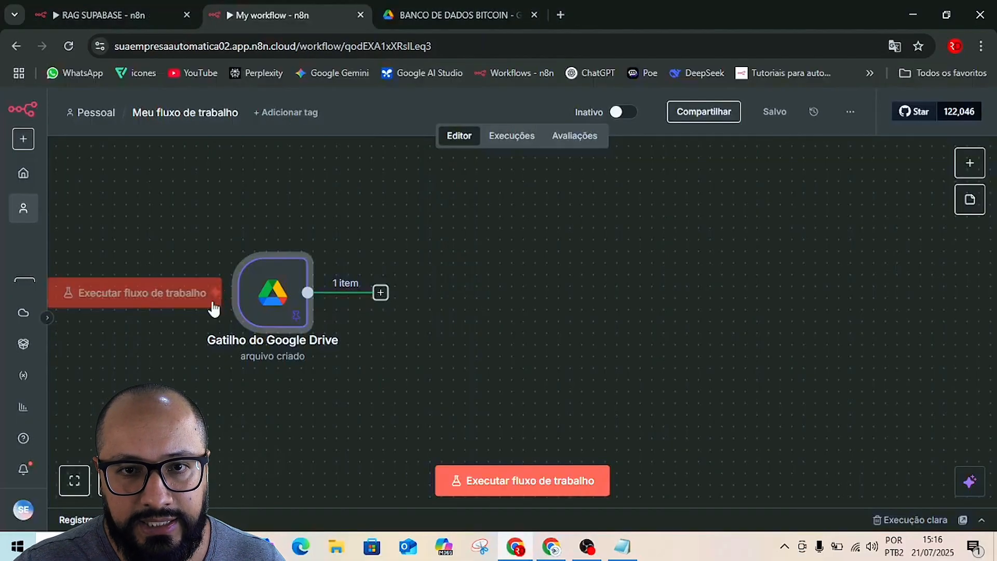
pyautogui.click(380, 294)
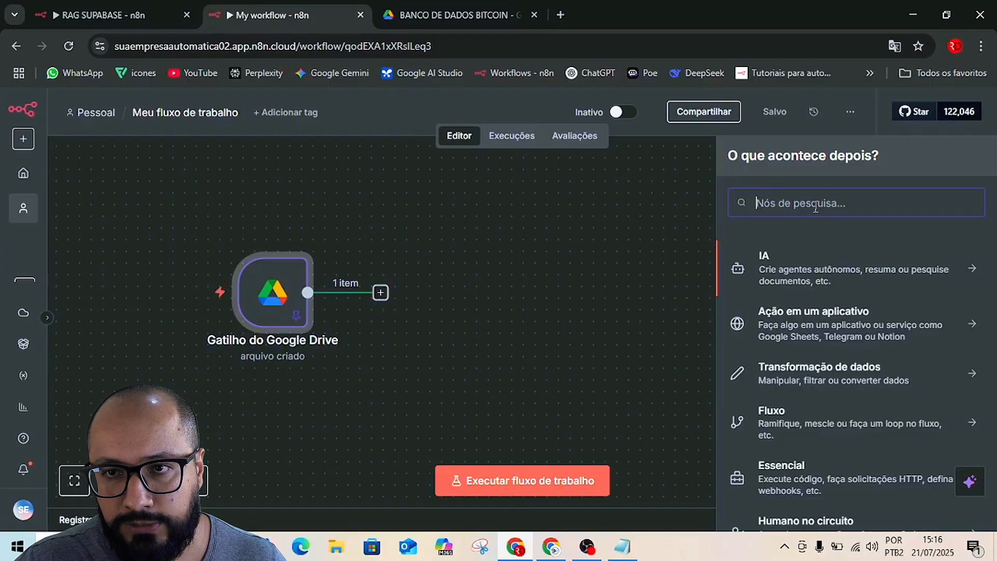
pyautogui.hotkey('ctrl', 'v')
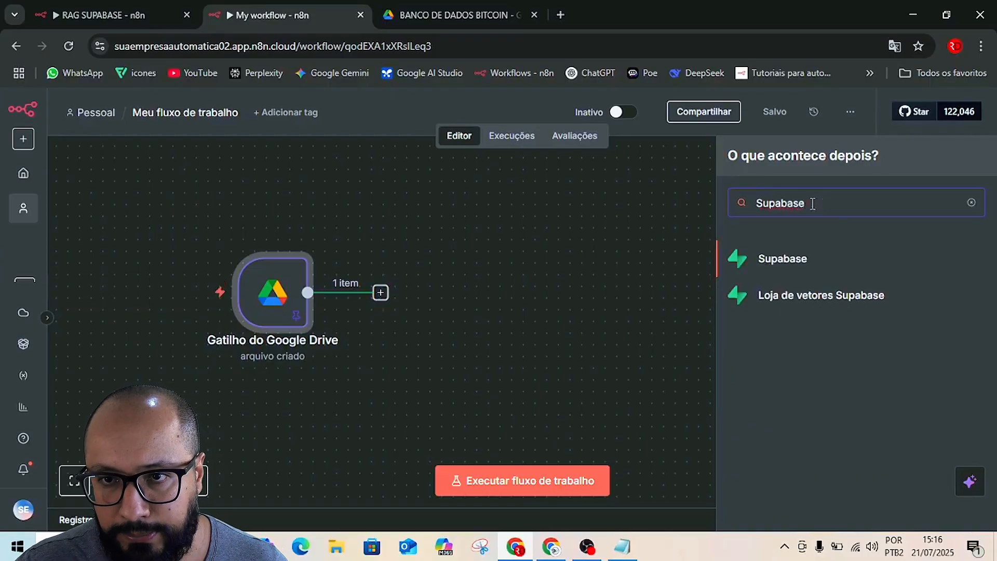
pyautogui.click(786, 262)
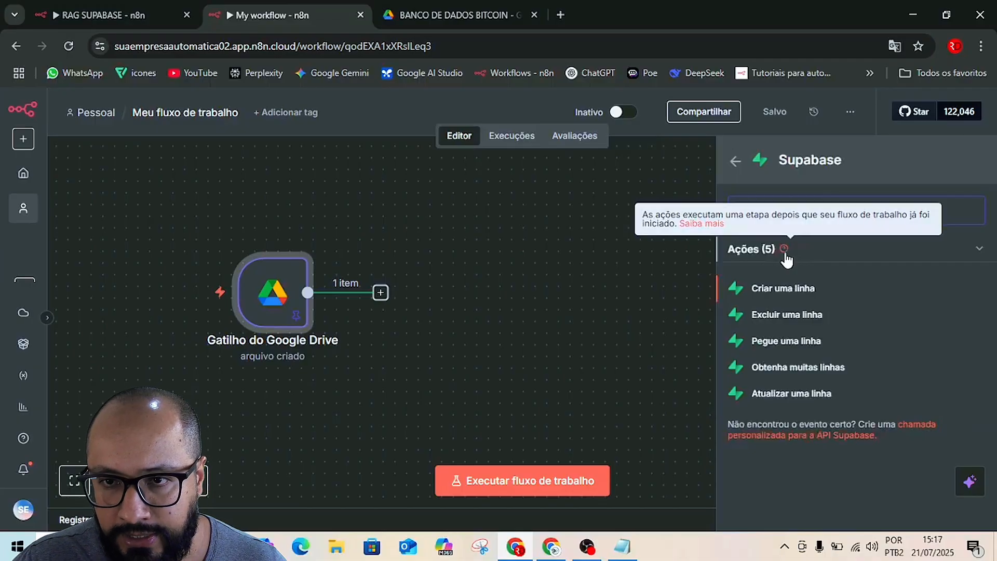
pyautogui.click(782, 314)
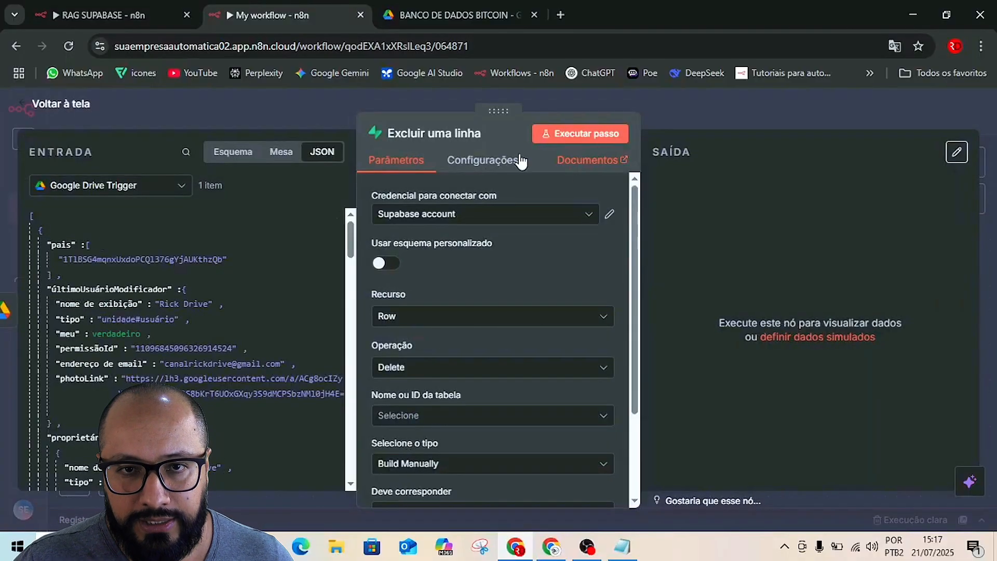
pyautogui.press('Escape')
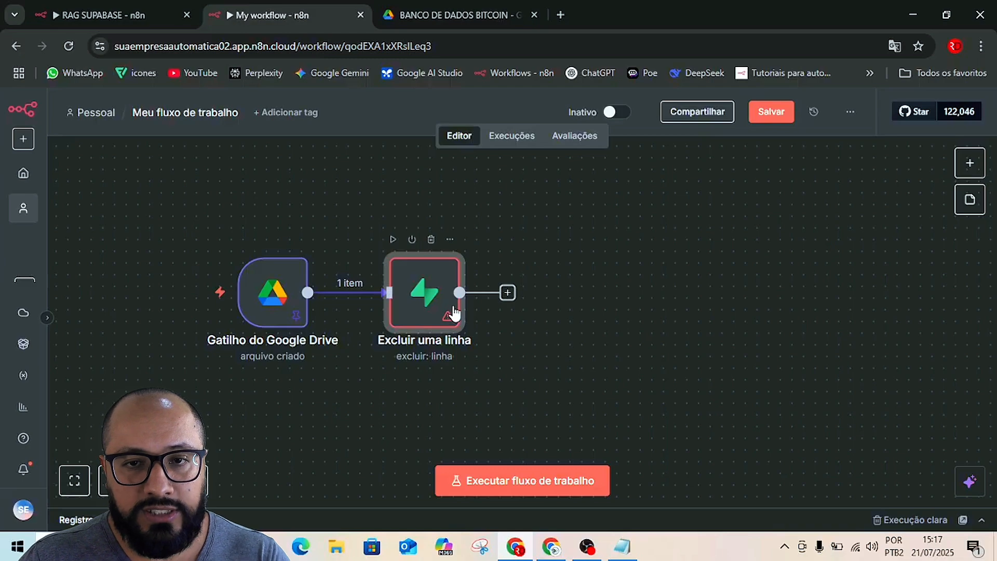
# Select the existing Supabase account as the credential of the Delete a row node
pyautogui.doubleClick(441, 268)
pyautogui.click(434, 214)
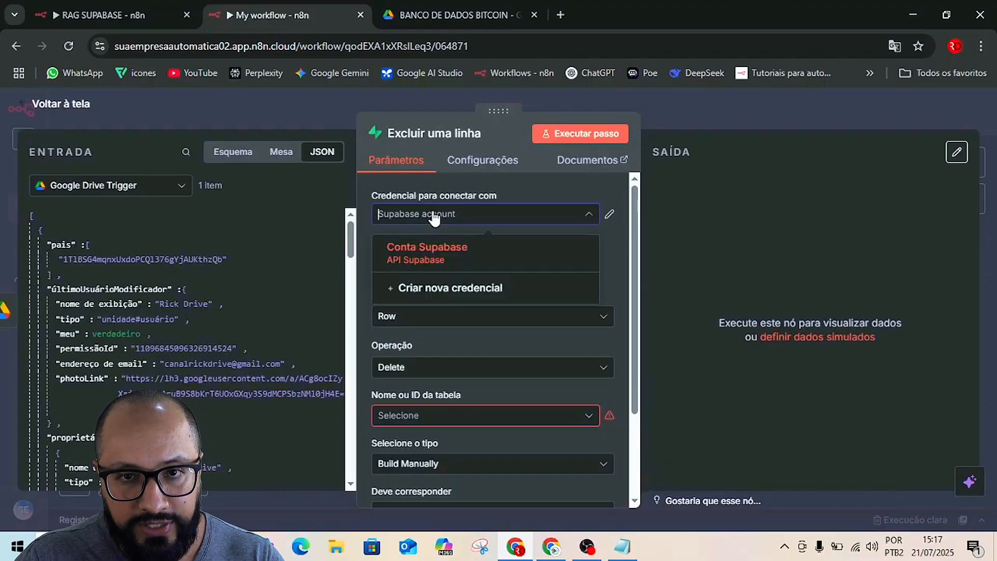
pyautogui.click(436, 255)
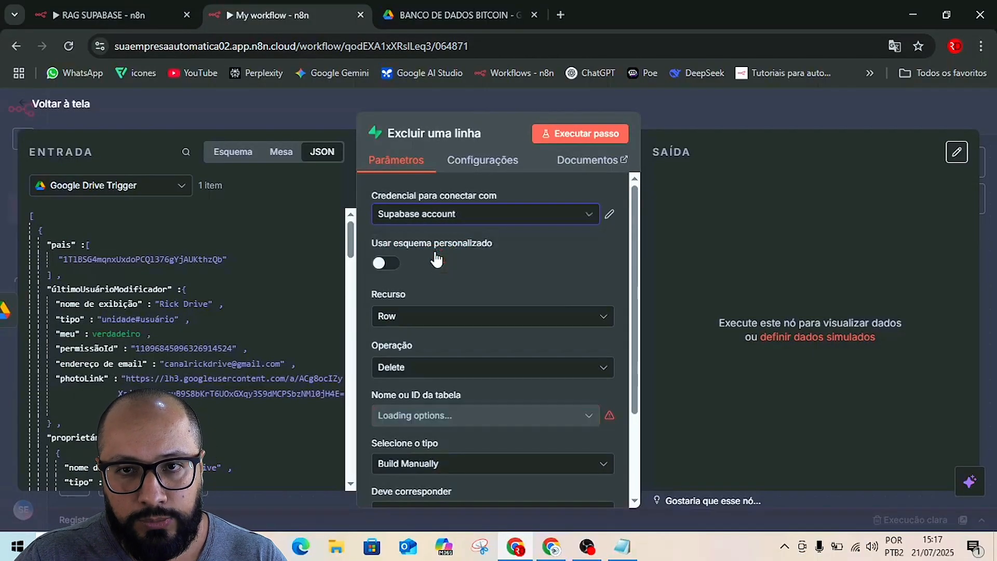
# Open the Supabase account credential's host and service role secret settings, and switch the page from Portuguese to English
pyautogui.click(610, 214)
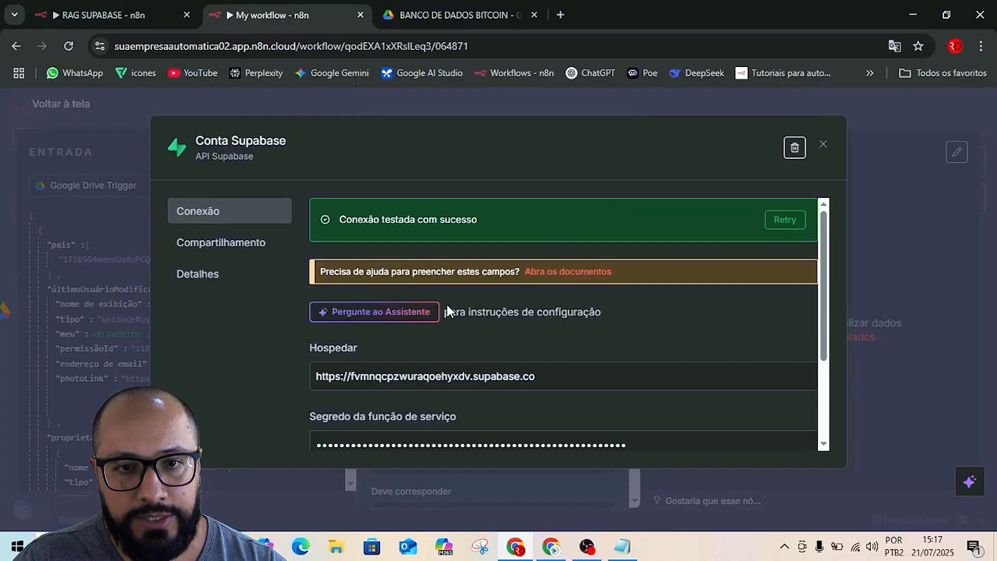
pyautogui.scroll(-3, 436, 325)
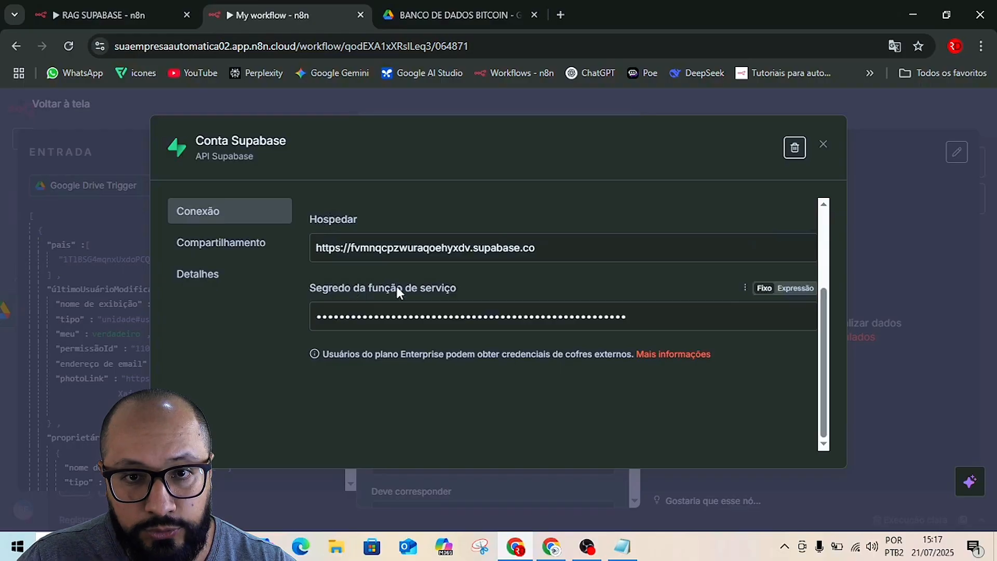
pyautogui.click(893, 46)
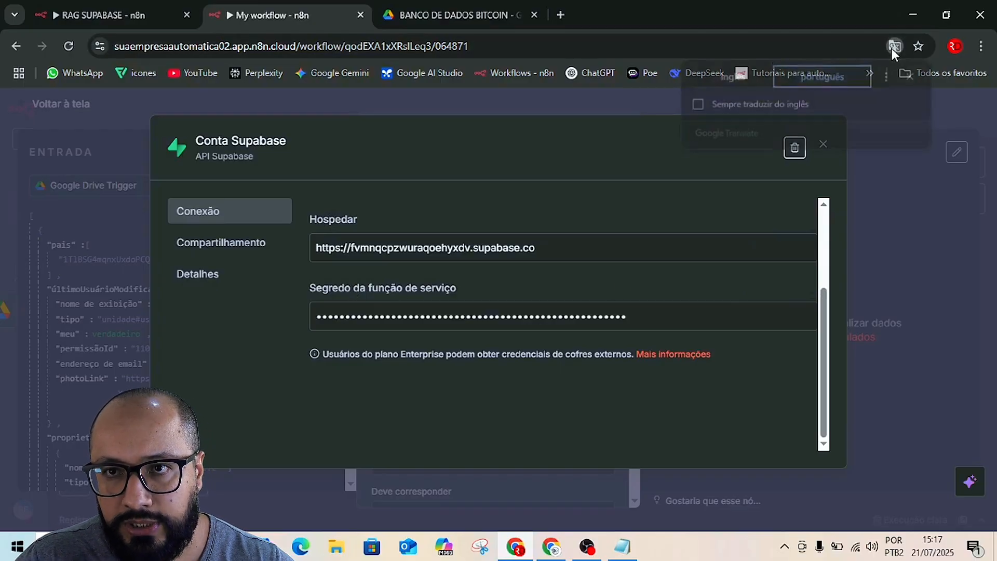
pyautogui.click(732, 77)
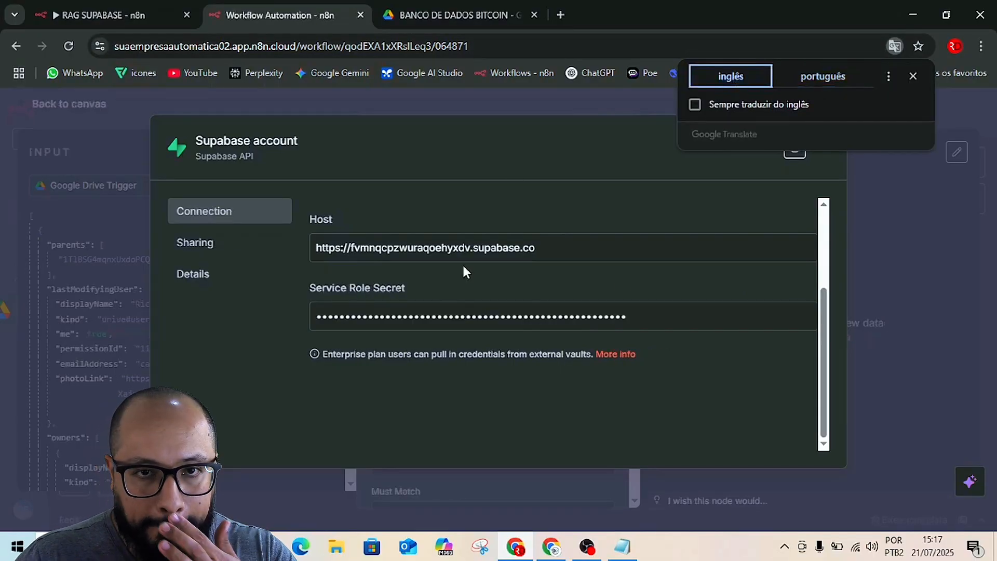
pyautogui.click(429, 9)
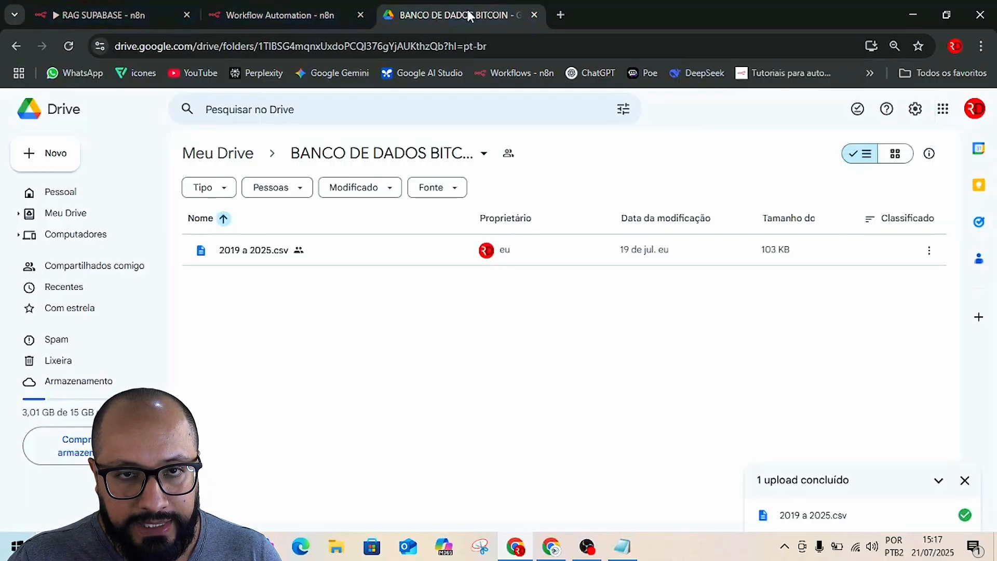
pyautogui.hotkey('alt', 'Tab')
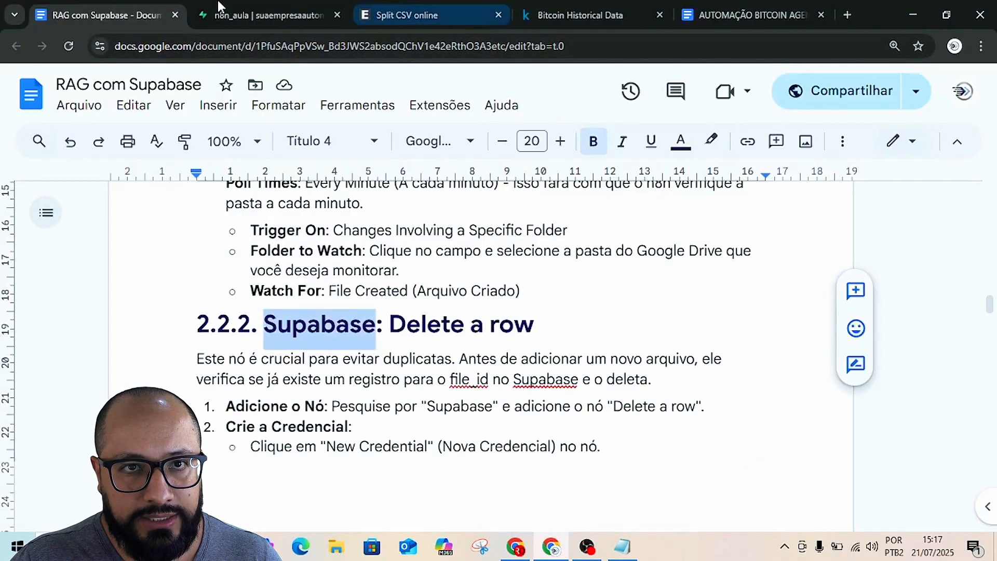
pyautogui.click(223, 8)
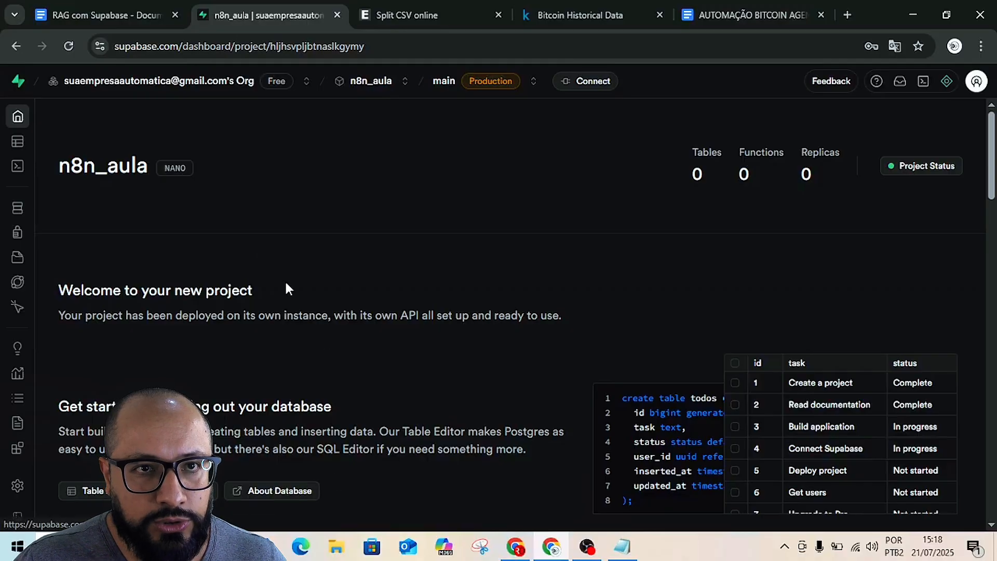
pyautogui.hotkey('alt', 'Tab')
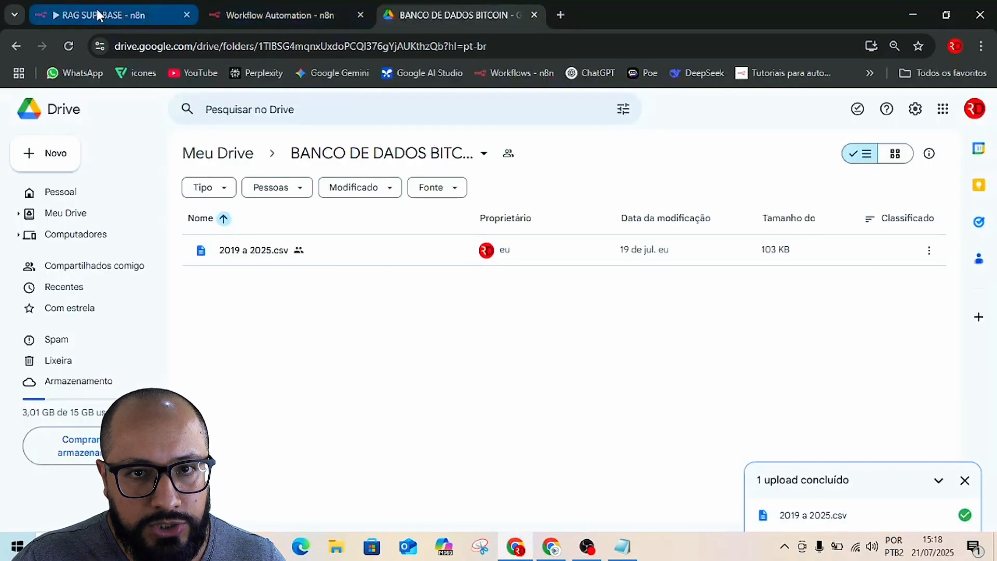
pyautogui.click(99, 16)
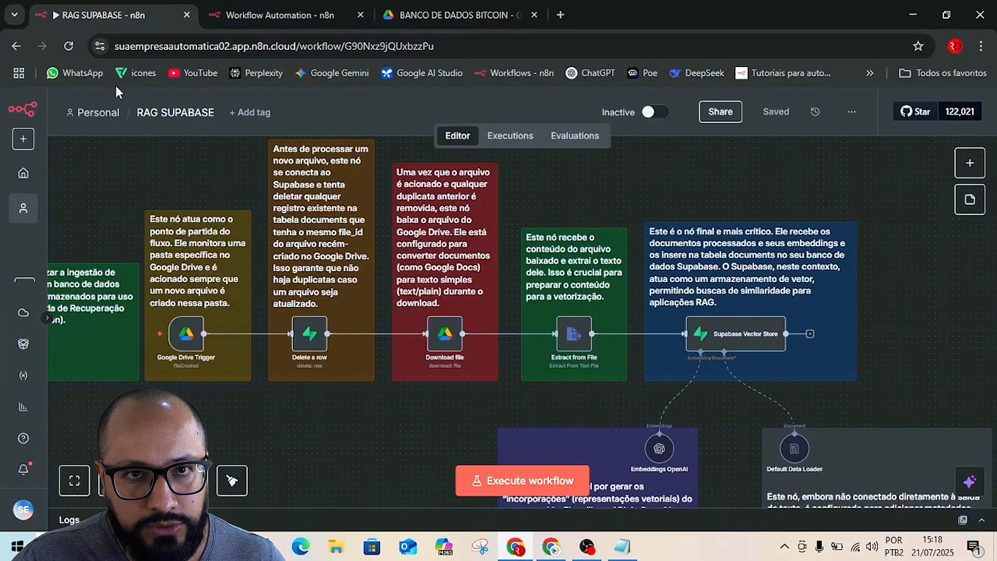
pyautogui.click(310, 7)
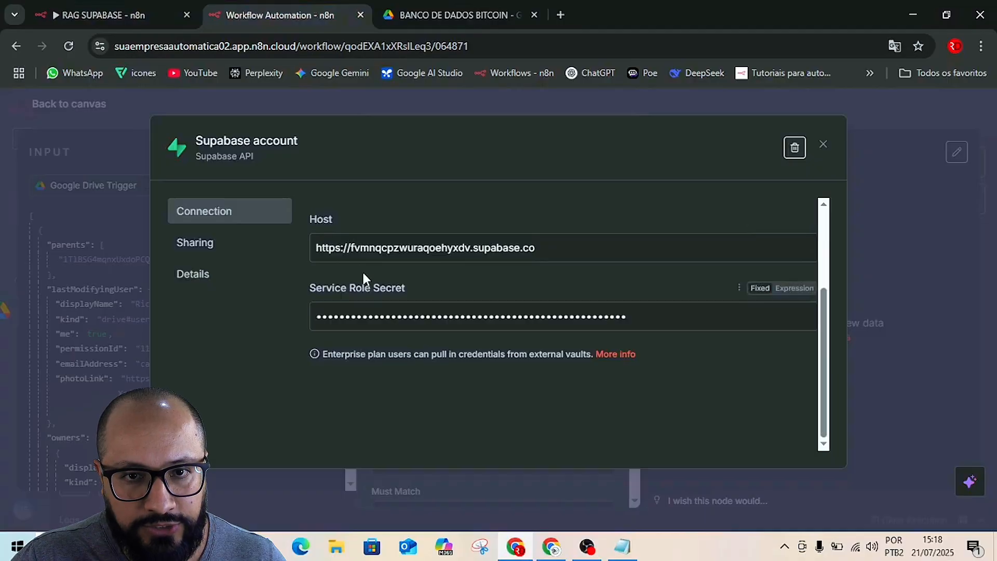
# Switch to the n8n_aula project in Supabase and copy its project URL from the Data API settings
pyautogui.hotkey('alt', 'Tab')
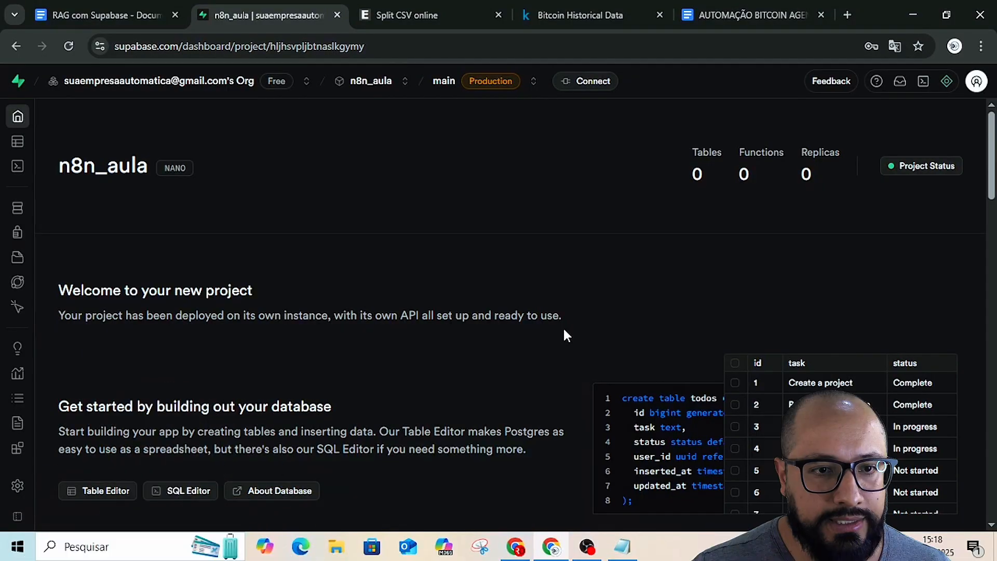
pyautogui.moveTo(8, 441)
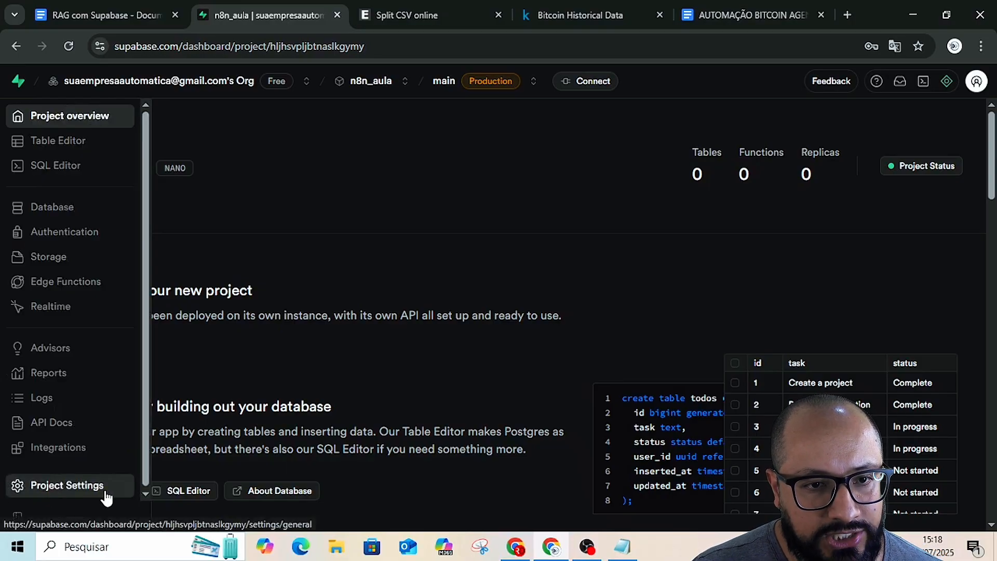
pyautogui.click(59, 488)
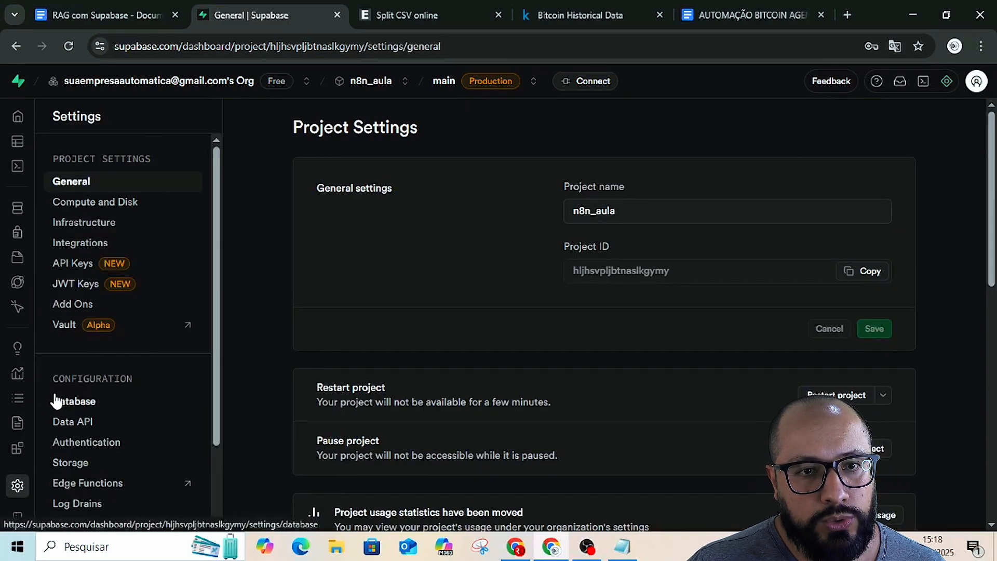
pyautogui.click(79, 425)
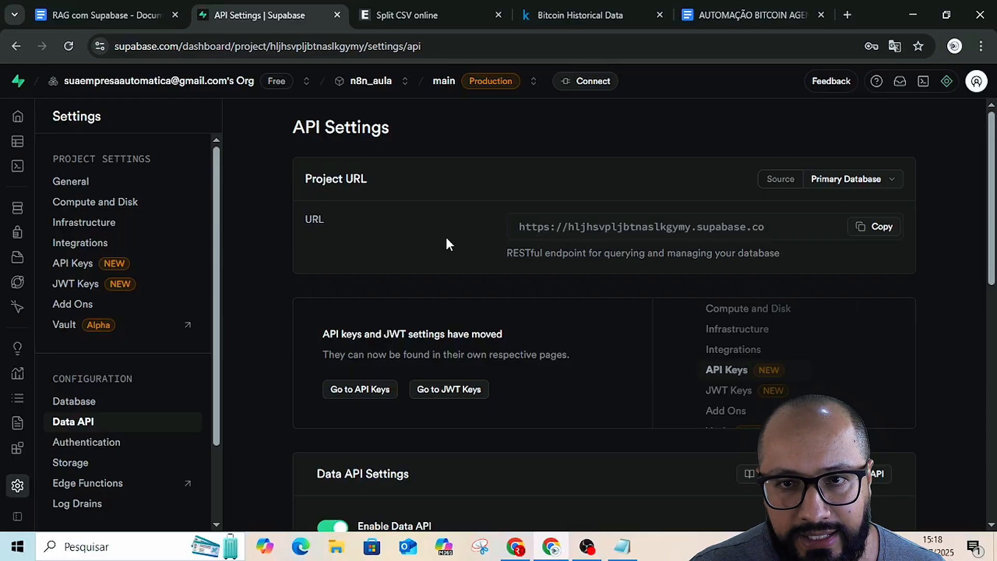
pyautogui.click(877, 229)
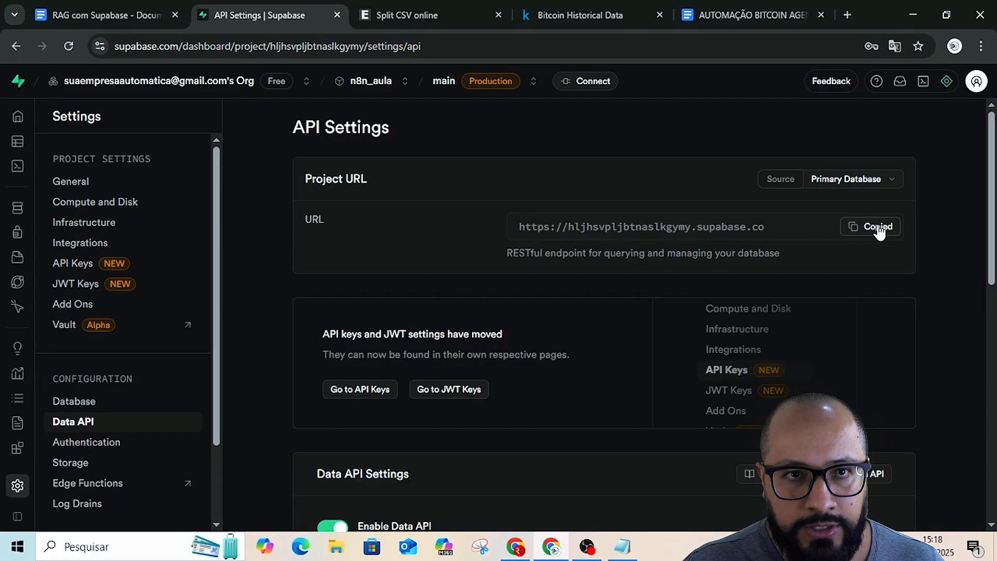
# Back in n8n, replace the Supabase account's host with the copied project URL and clear its Service Role Secret
pyautogui.hotkey('alt', 'Tab')
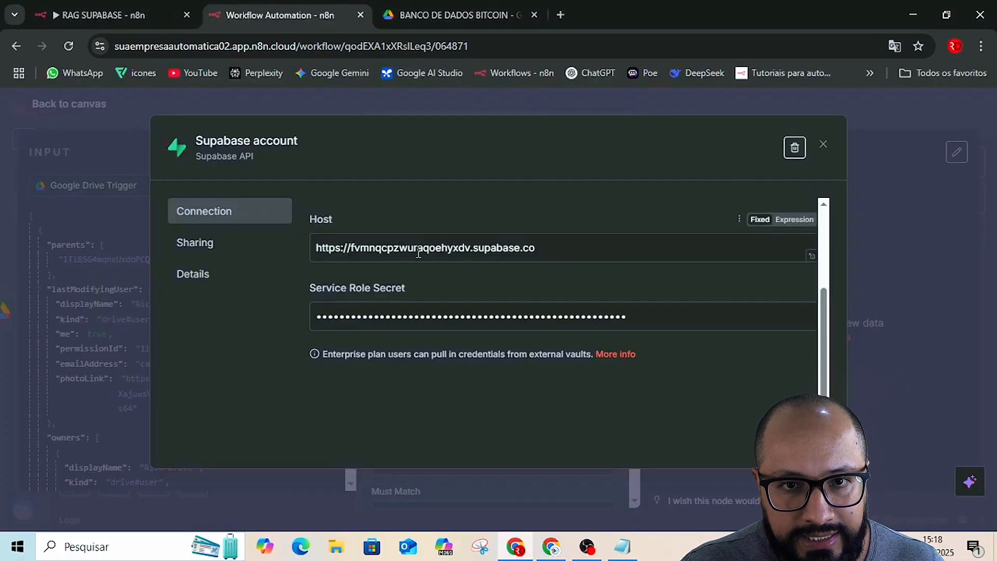
pyautogui.tripleClick(420, 248)
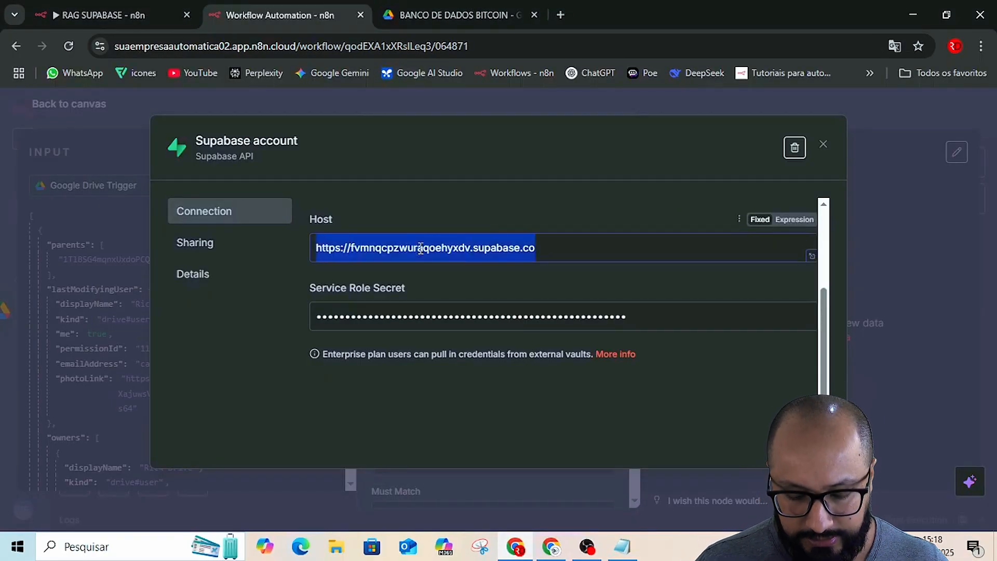
pyautogui.hotkey('ctrl', 'v')
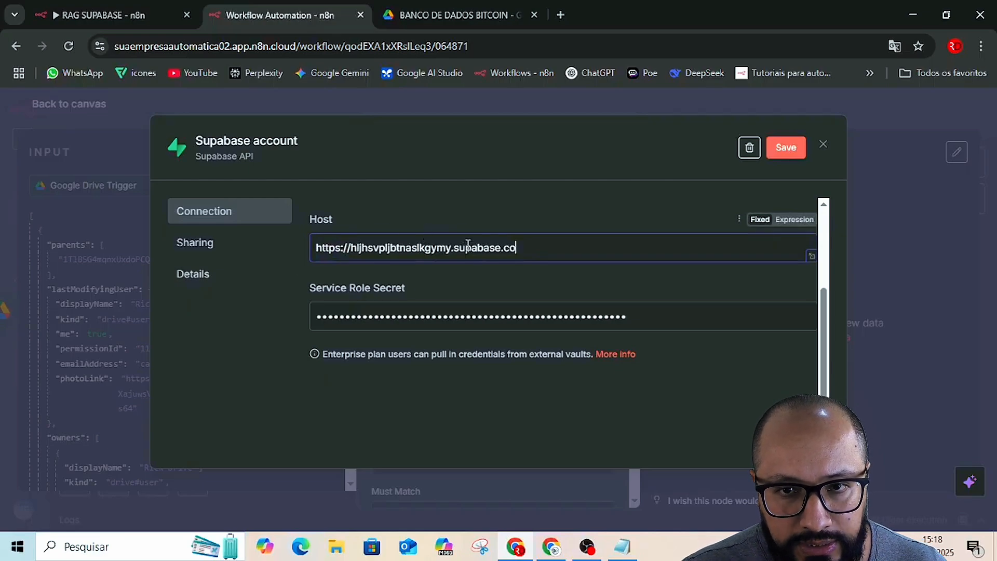
pyautogui.tripleClick(662, 319)
pyautogui.press('BackSpace')
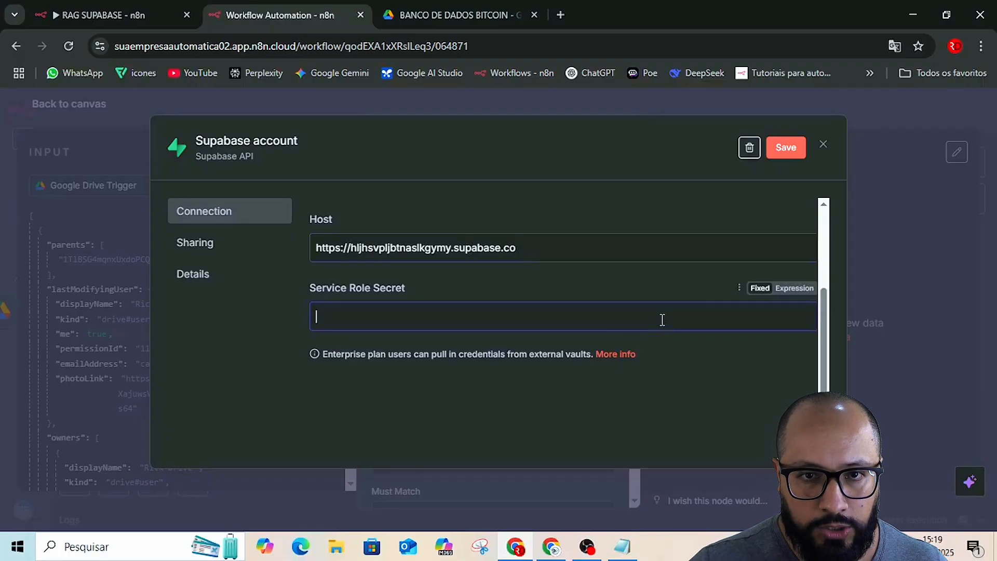
pyautogui.click(278, 331)
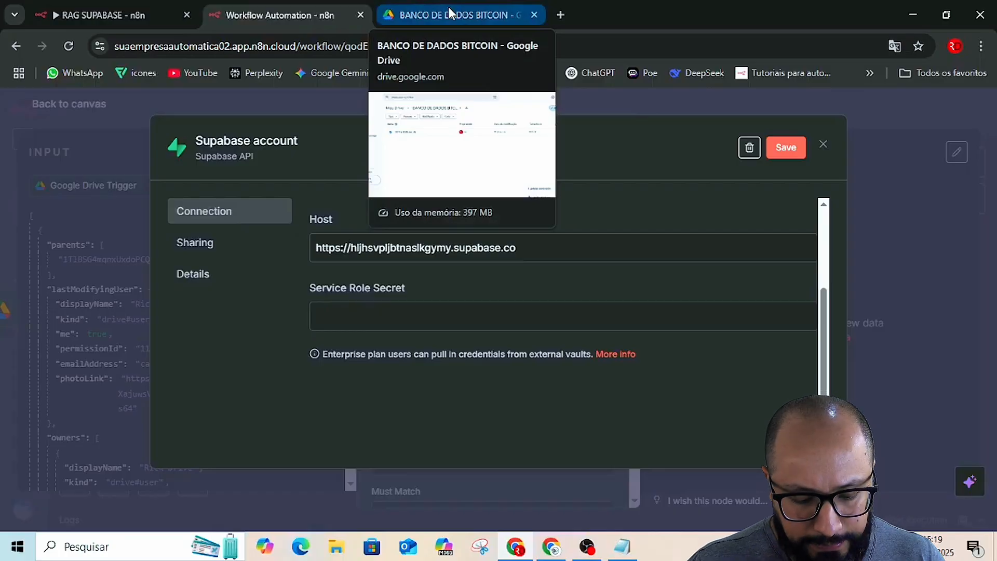
# Return to the Supabase project's API Keys settings, reveal the service_role secret key and copy it
pyautogui.hotkey('alt', 'Tab')
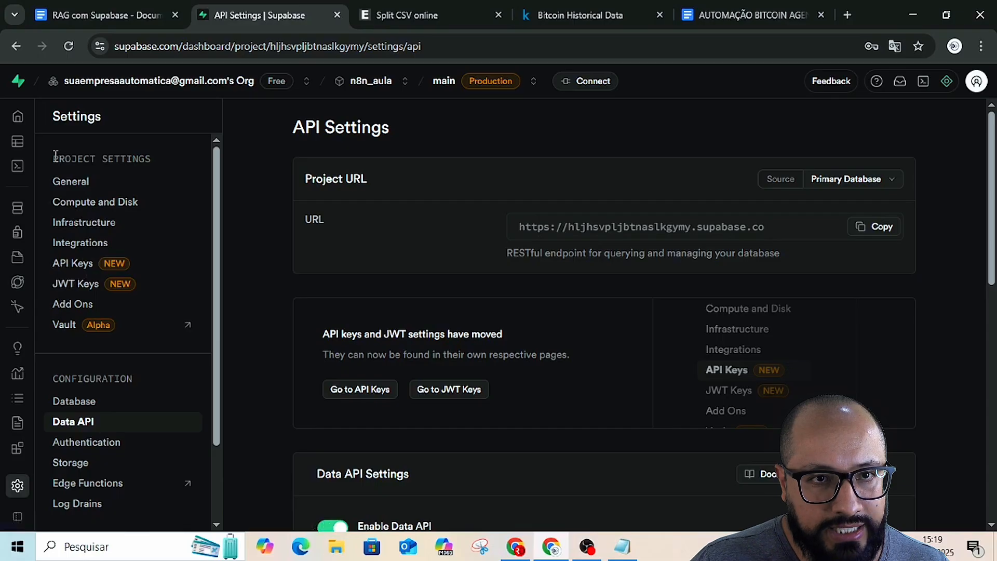
pyautogui.click(66, 262)
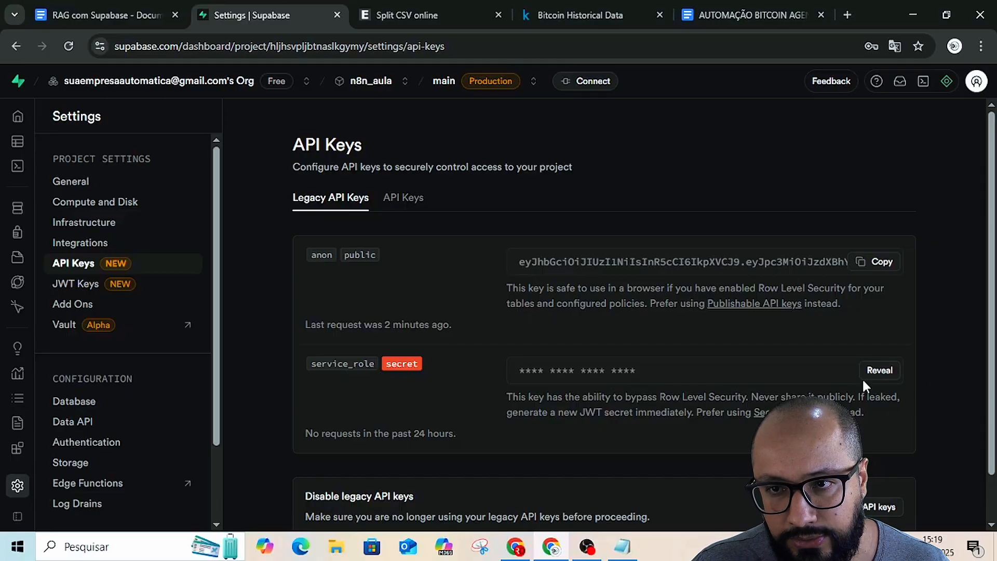
pyautogui.click(889, 373)
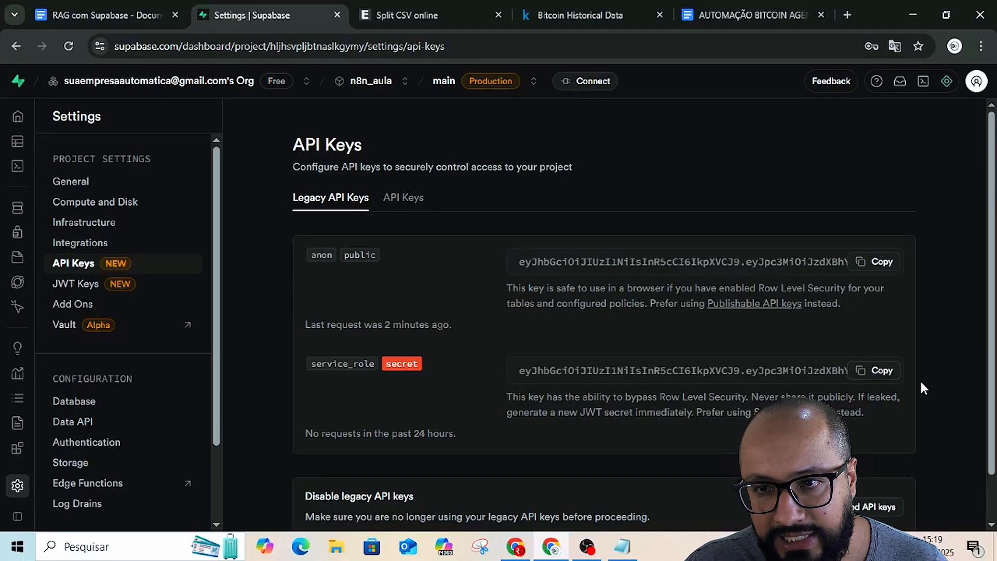
pyautogui.click(875, 375)
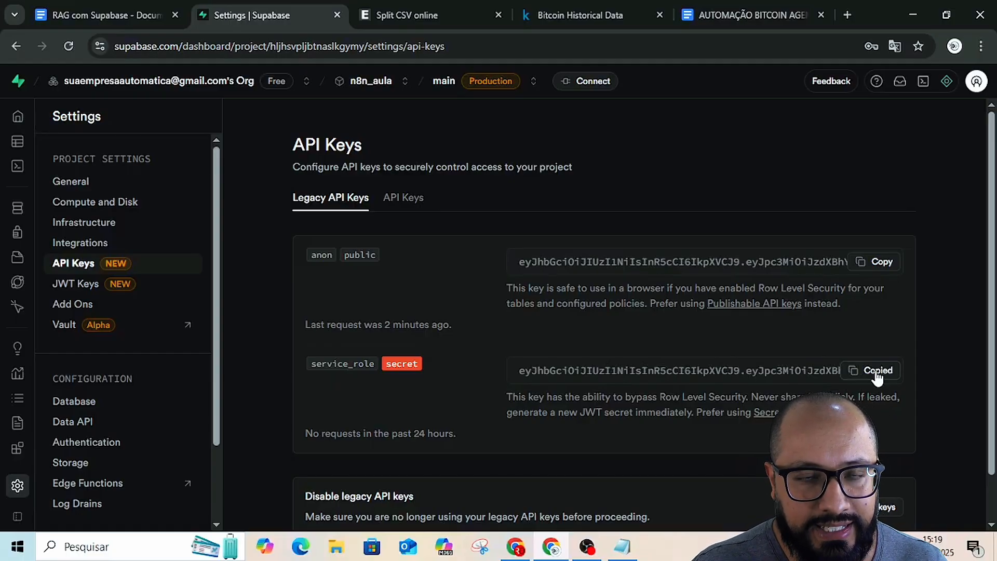
# In n8n, paste the service role key into the Service Role Secret, save and close the credential, and dismiss the browser's password-saving offer
pyautogui.hotkey('alt', 'Tab')
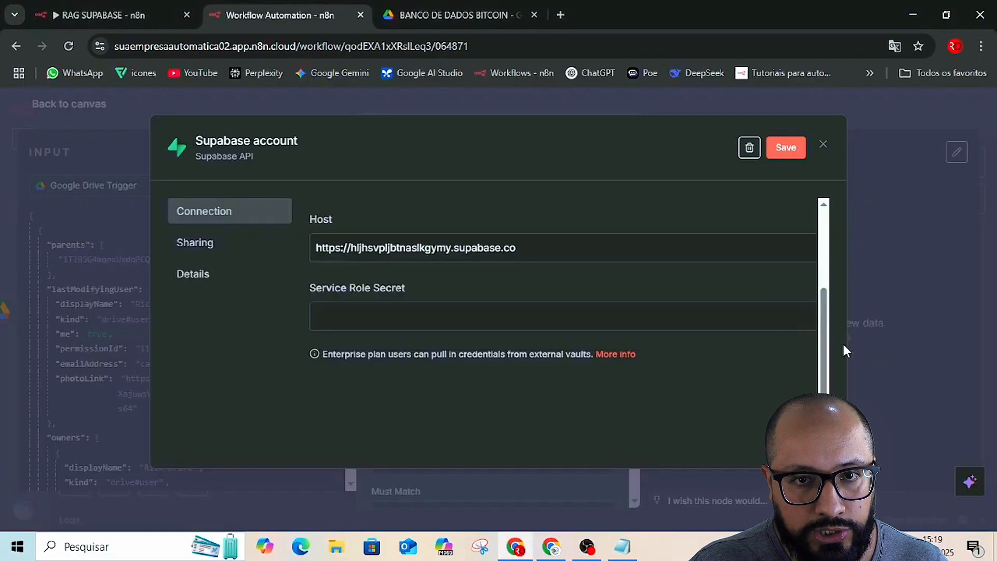
pyautogui.click(367, 316)
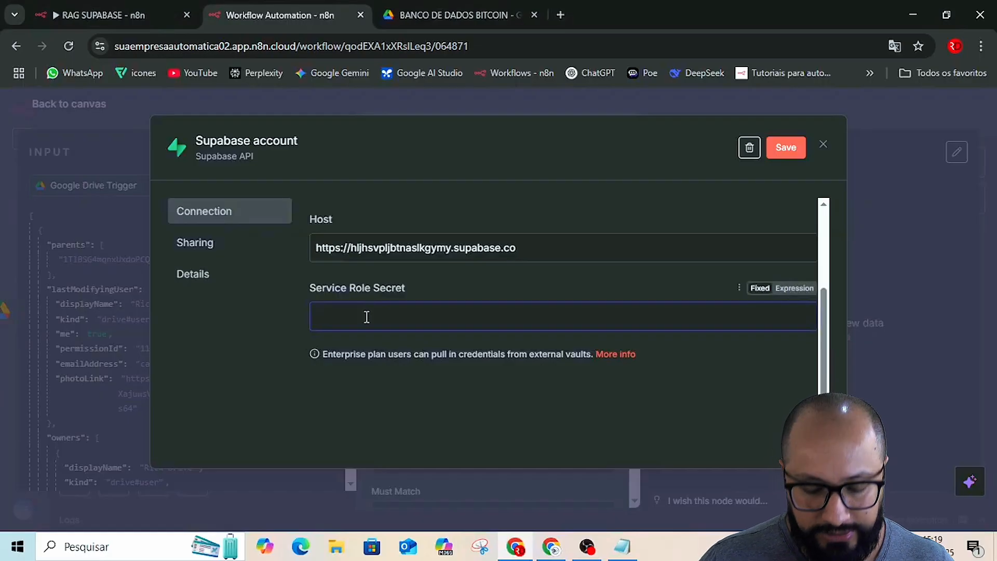
pyautogui.hotkey('ctrl', 'v')
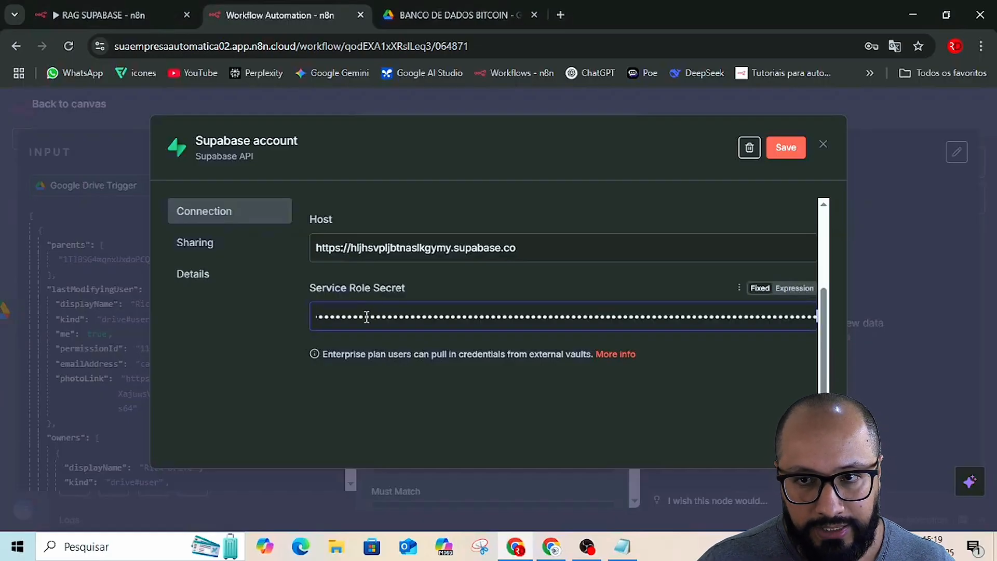
pyautogui.click(786, 152)
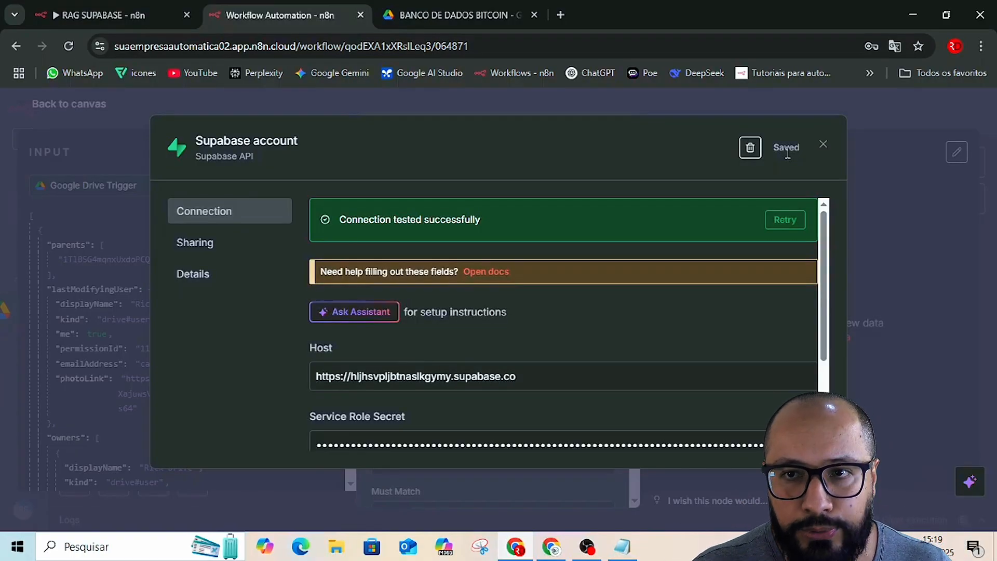
pyautogui.click(824, 144)
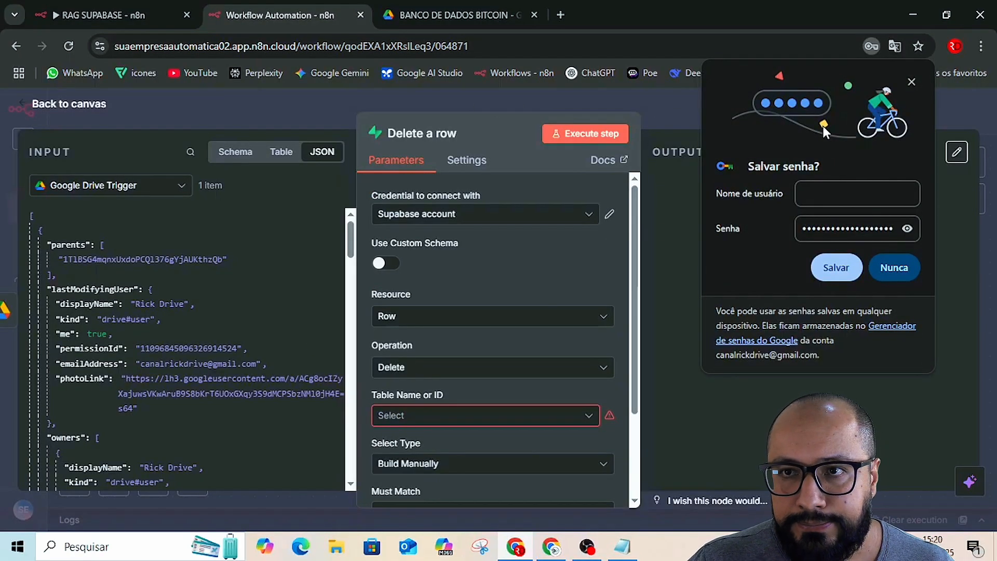
pyautogui.click(911, 83)
pyautogui.click(910, 82)
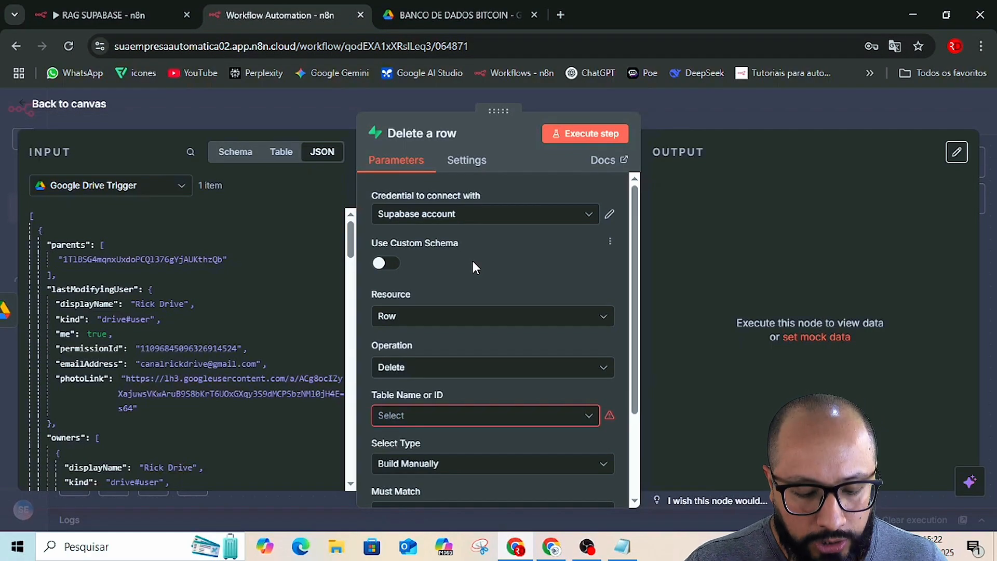
# Switch to the n8n_aula project in Supabase and start a new table named aula_n8n under the public schema
pyautogui.hotkey('alt', 'Tab')
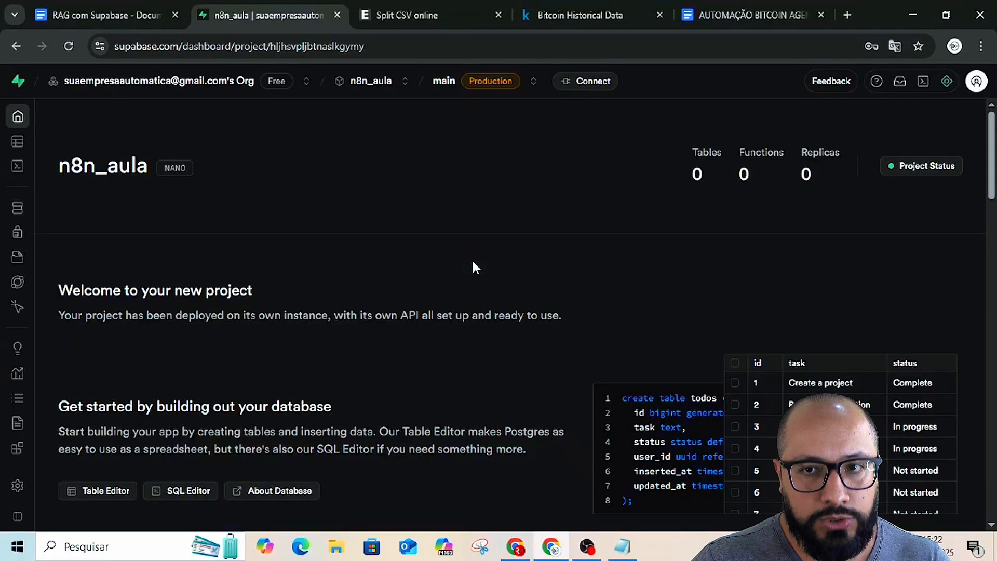
pyautogui.scroll(-6, 644, 373)
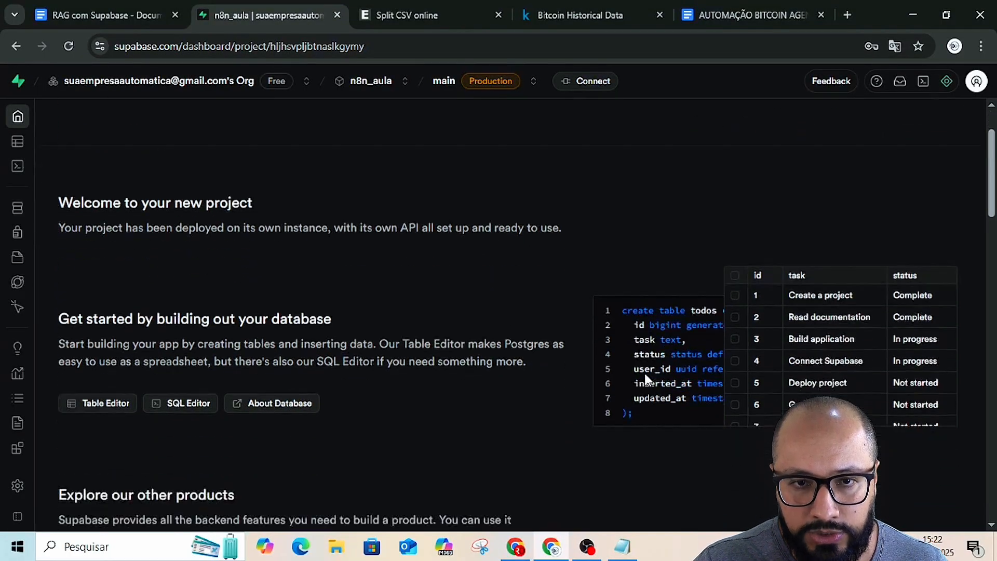
pyautogui.scroll(6, 559, 387)
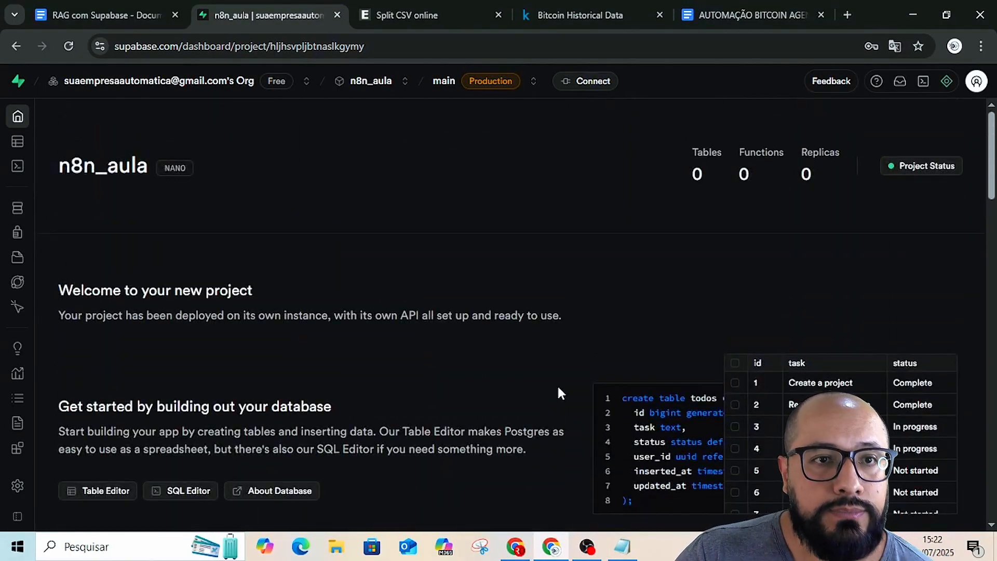
pyautogui.moveTo(16, 124)
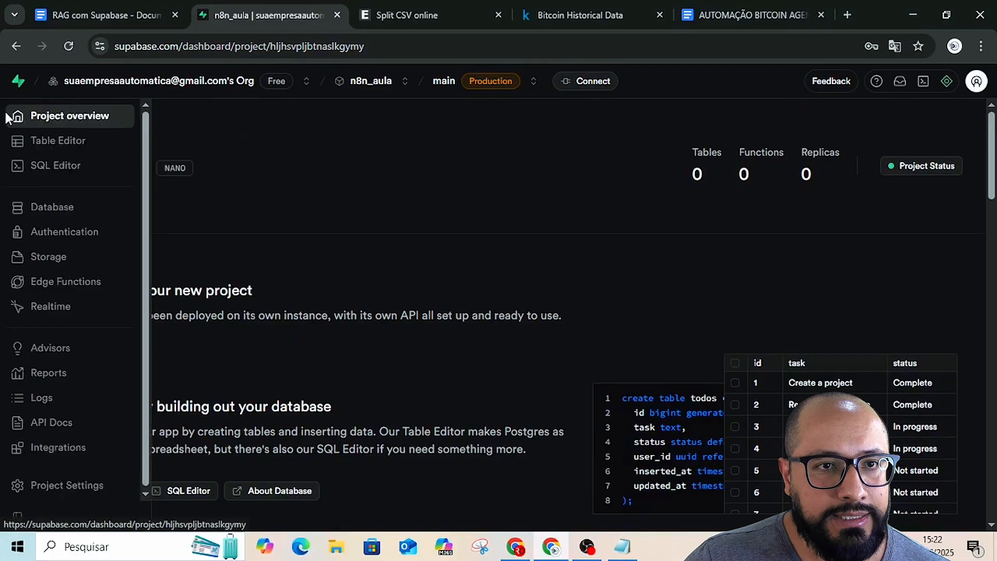
pyautogui.click(34, 147)
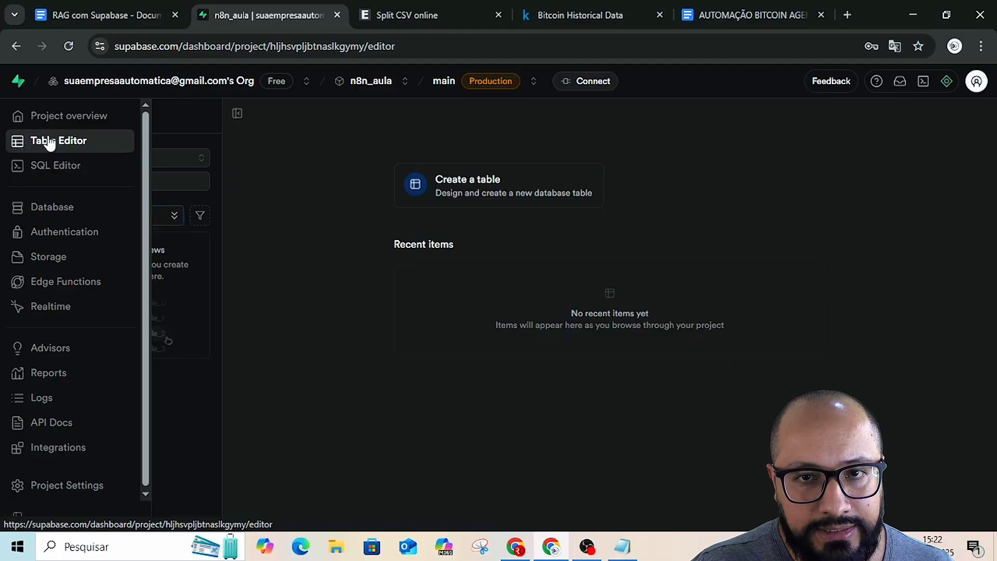
pyautogui.click(485, 183)
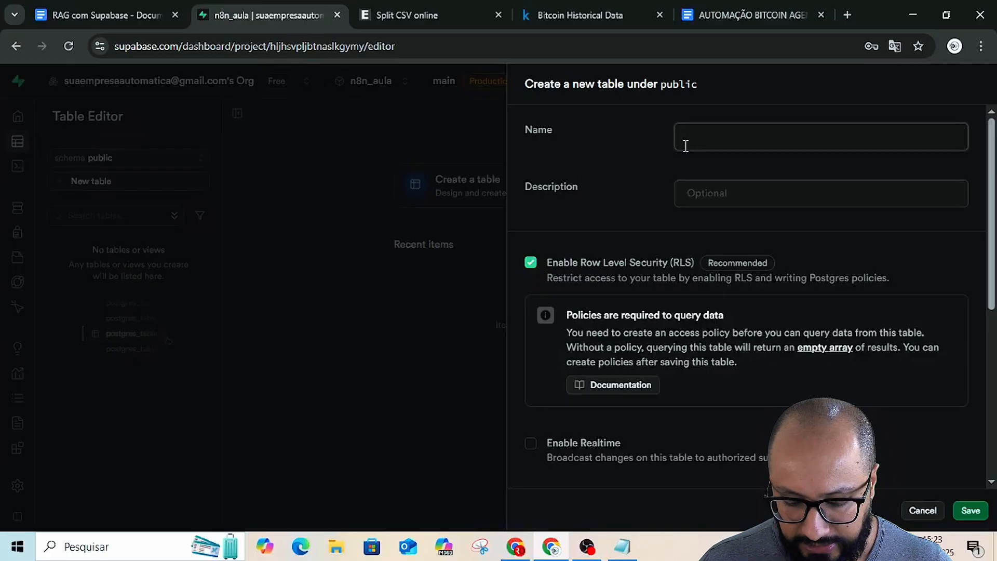
pyautogui.write('_aula')
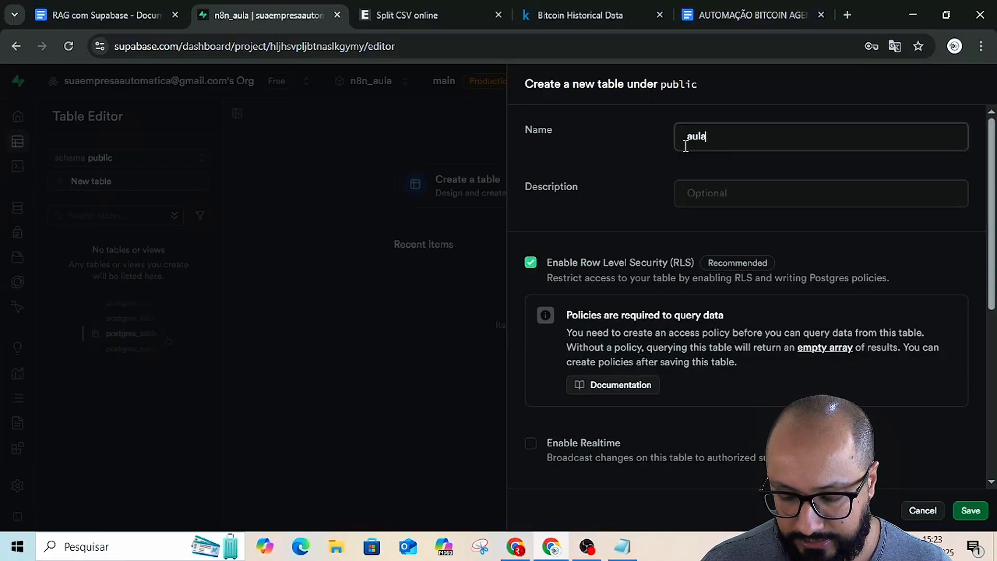
pyautogui.write('_')
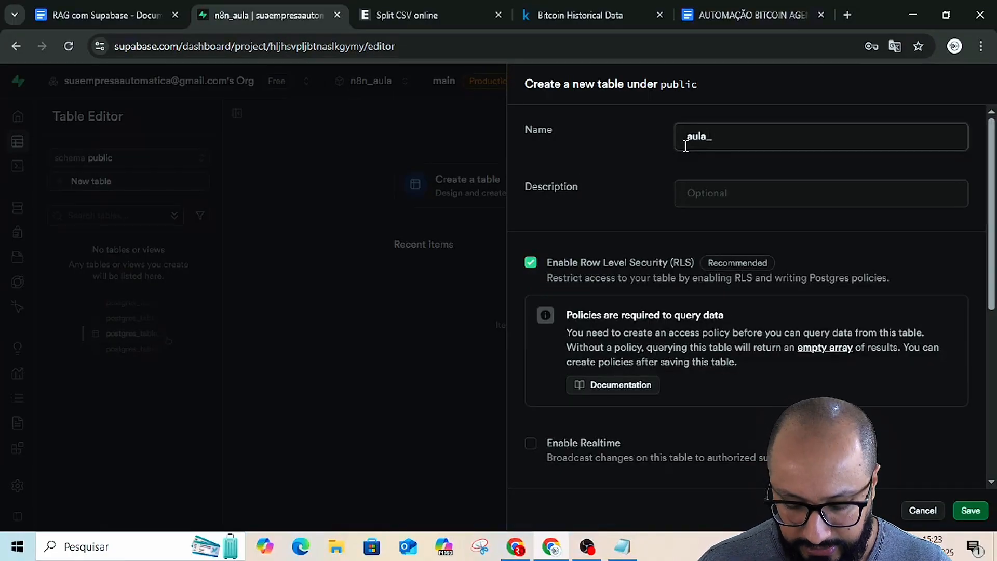
pyautogui.write('n8n')
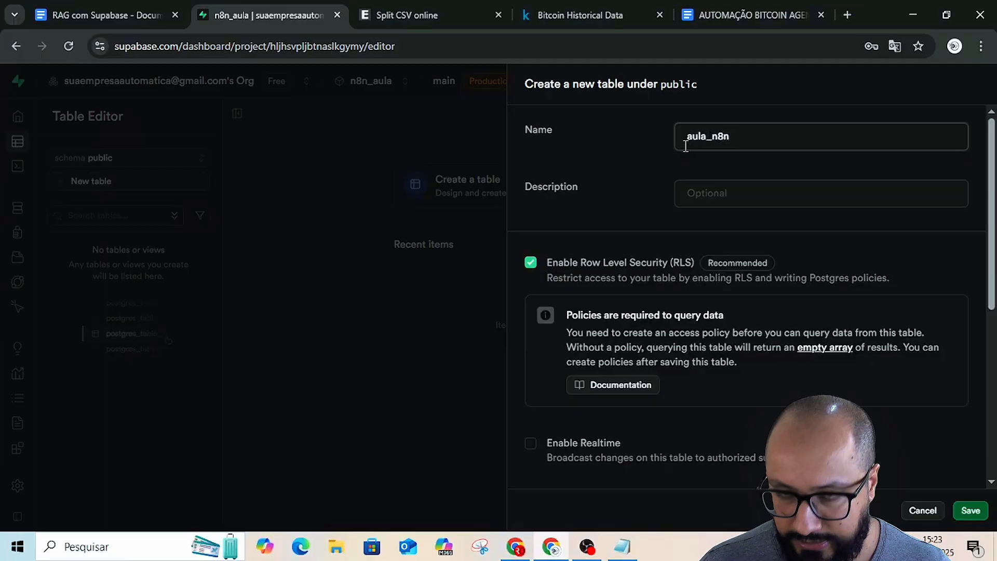
# Complete the new table's name as aula_n8n_tabela and save the table
pyautogui.write('_tabe')
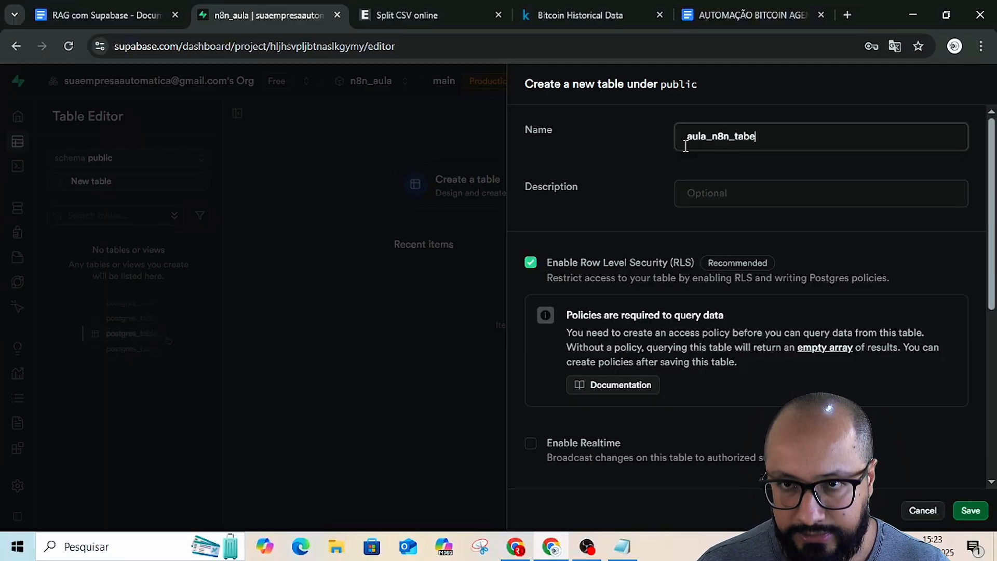
pyautogui.write('la')
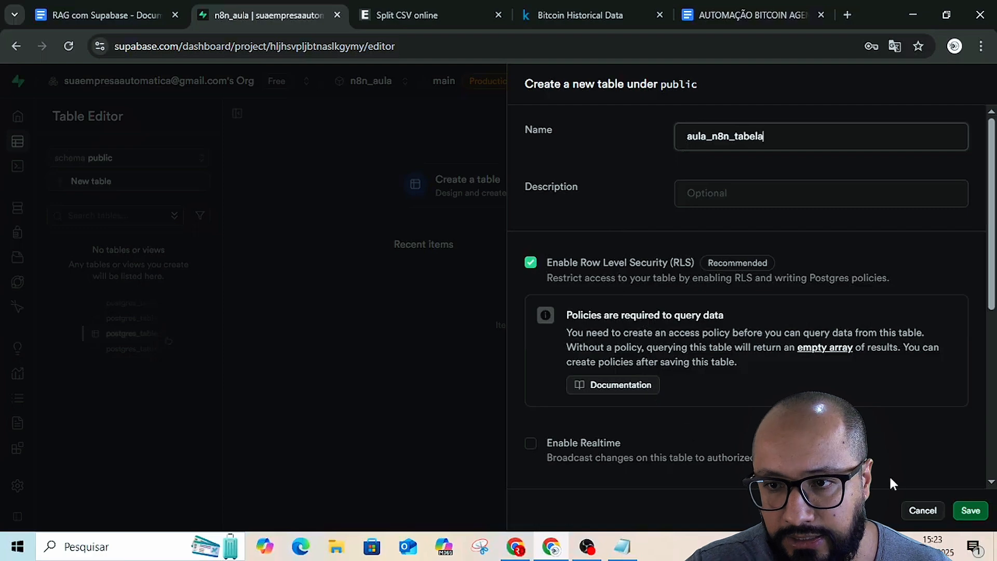
pyautogui.click(965, 508)
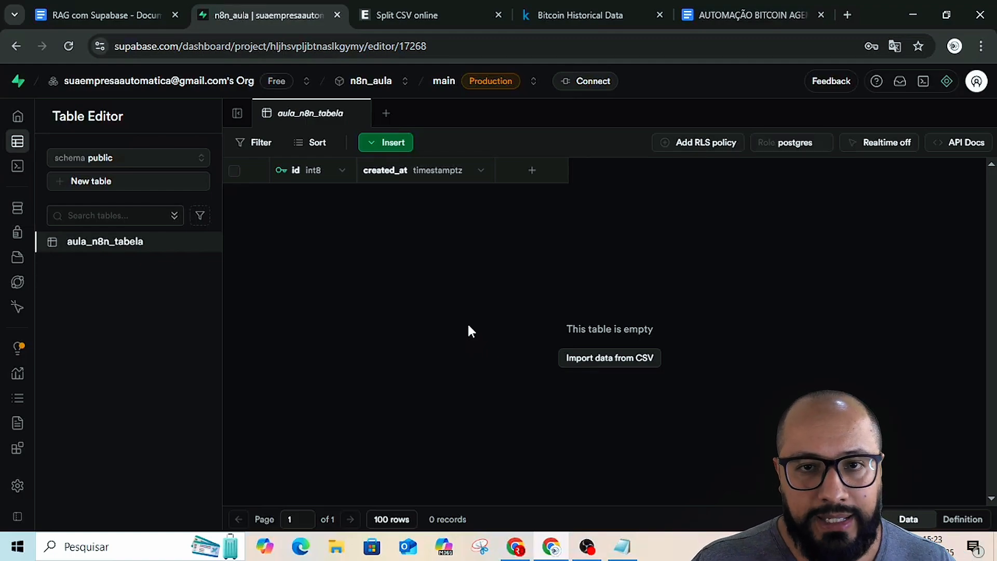
# Go to the n8n_aula project's SQL Editor and create a new blank SQL snippet
pyautogui.moveTo(11, 160)
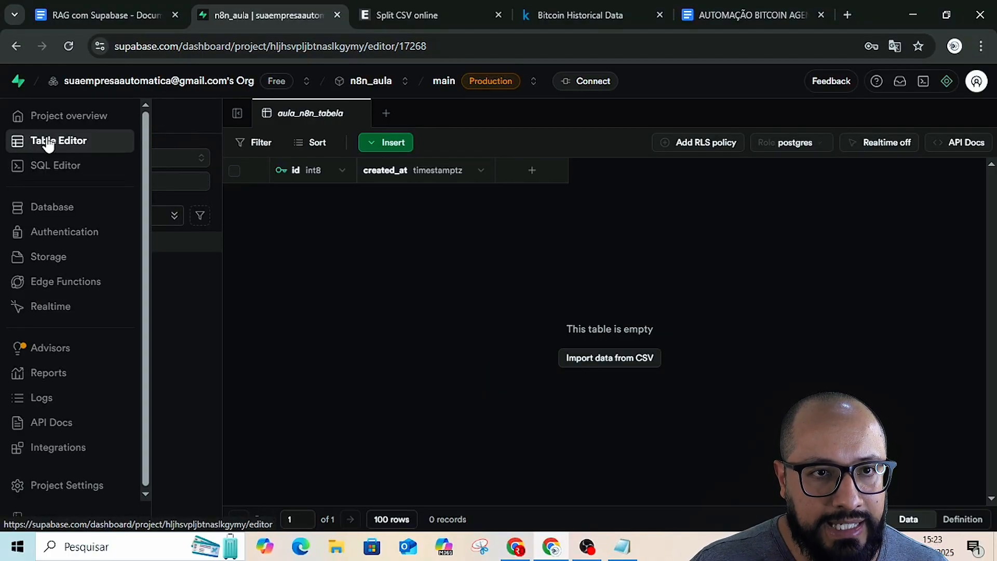
pyautogui.click(41, 171)
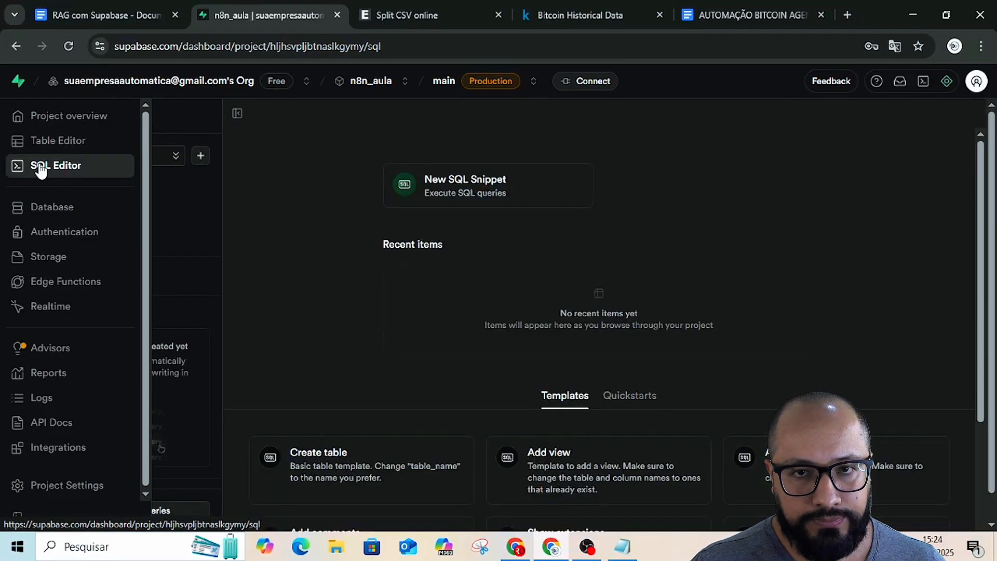
pyautogui.click(477, 191)
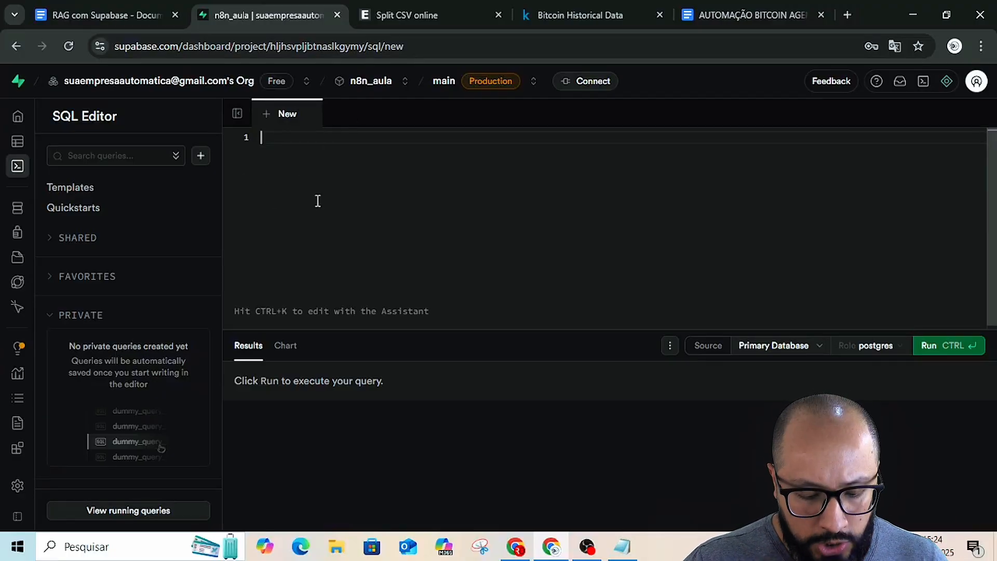
# Examine the Vector Document Search System SQL in the RAG com Supabase document and the note on where to find it
pyautogui.hotkey('alt', 'Tab')
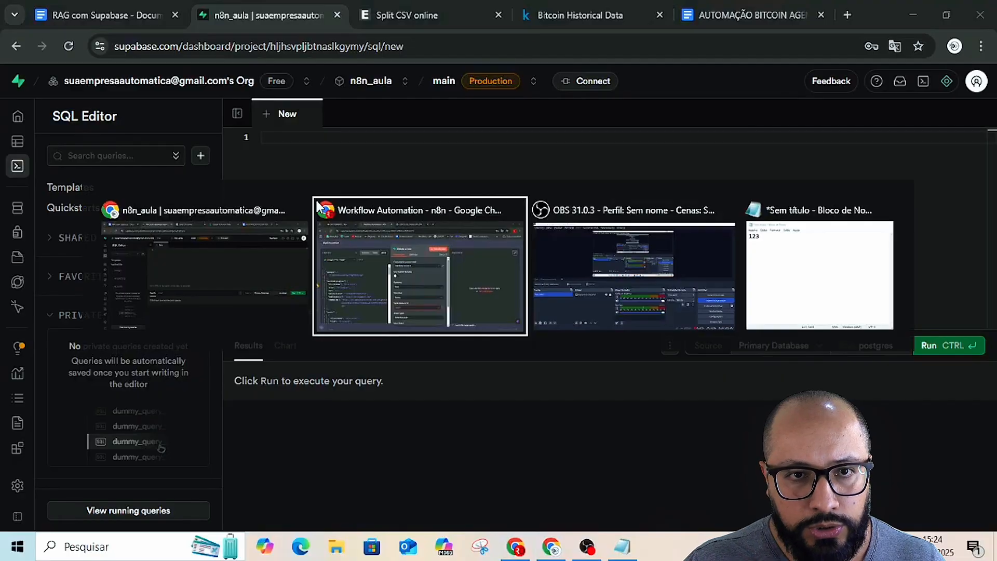
pyautogui.hotkey('alt', 'Tab')
pyautogui.hotkey('alt', 'Tab')
pyautogui.hotkey('alt', 'Tab')
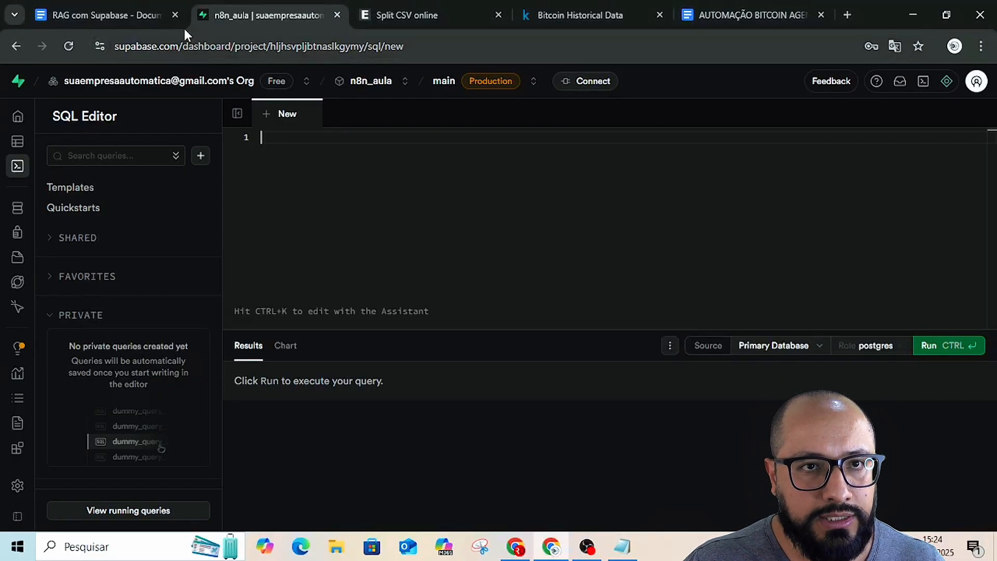
pyautogui.click(140, 12)
pyautogui.scroll(15, 762, 328)
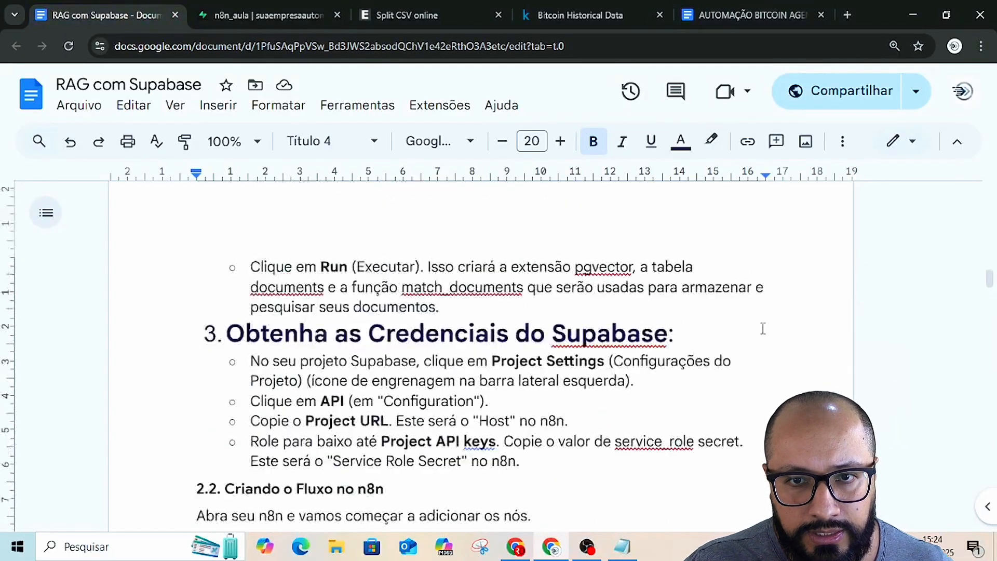
pyautogui.scroll(8, 763, 328)
pyautogui.scroll(-6, 761, 329)
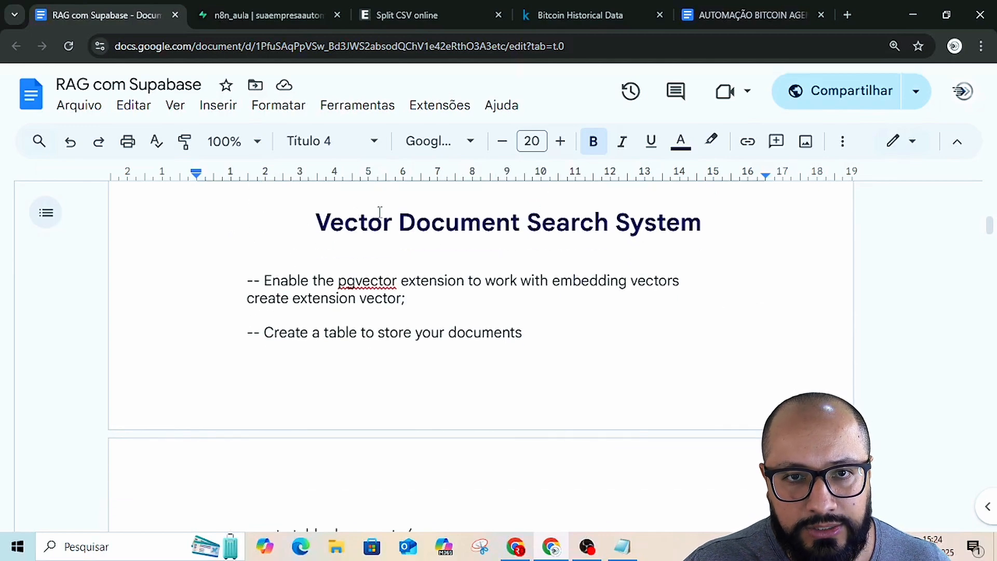
pyautogui.moveTo(238, 280); pyautogui.dragTo(323, 381)
pyautogui.scroll(-6, 397, 364)
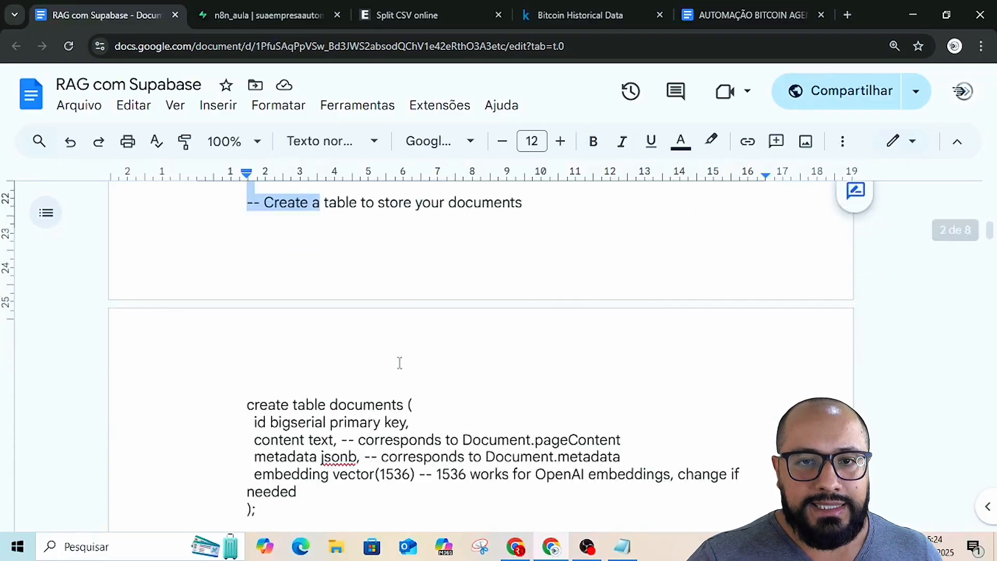
pyautogui.scroll(-4, 396, 369)
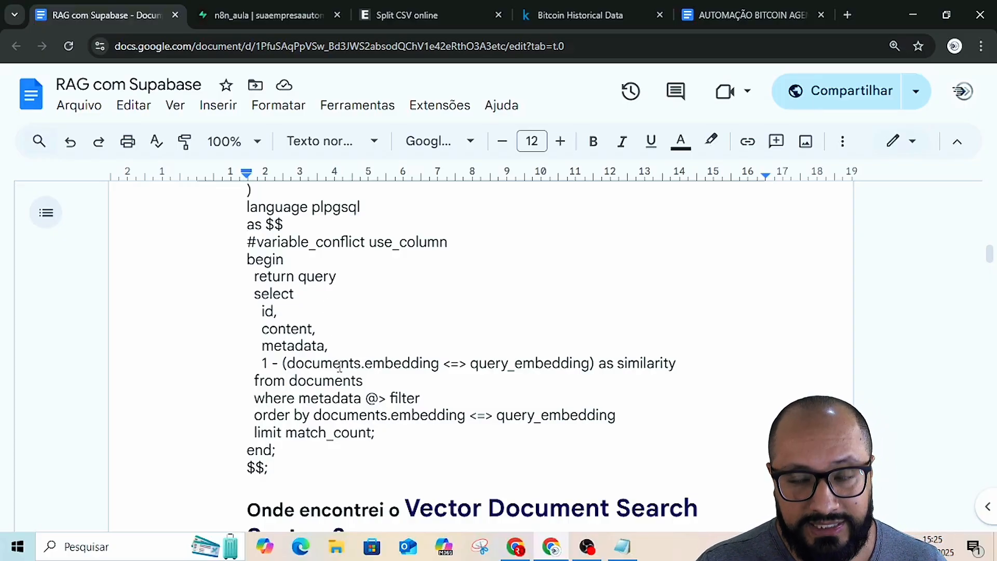
pyautogui.scroll(-3, 403, 394)
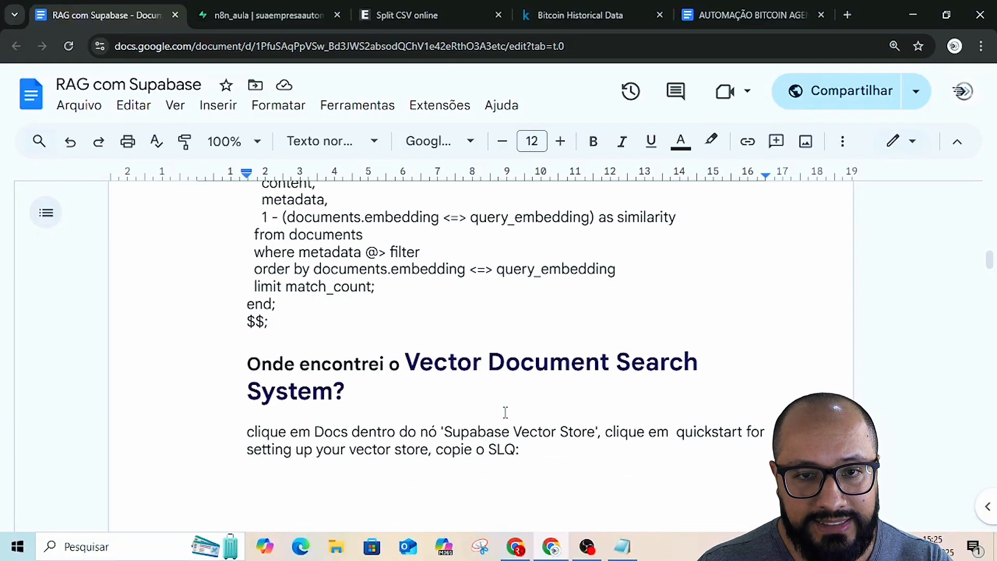
pyautogui.scroll(-2, 475, 405)
pyautogui.scroll(-2, 318, 359)
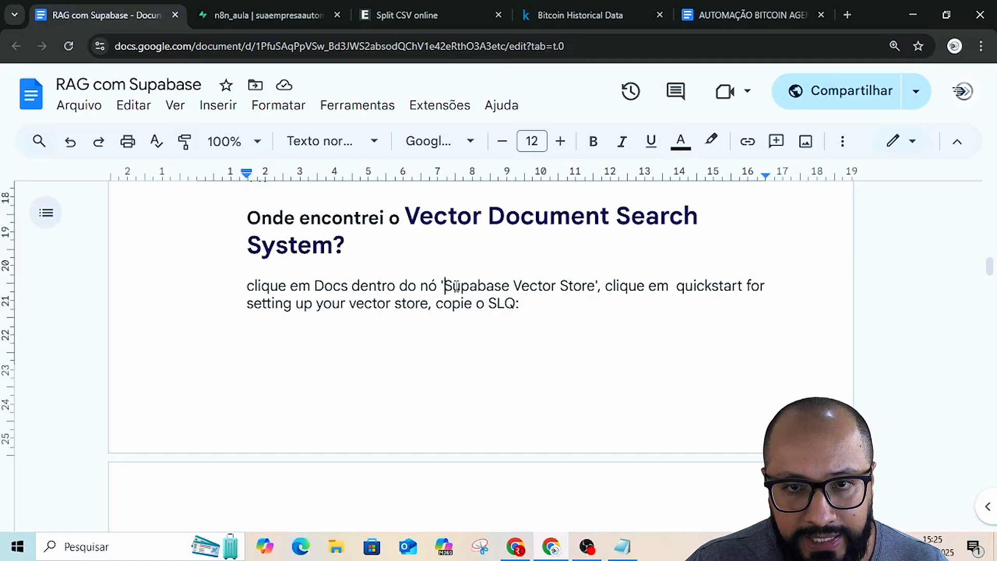
# Copy the node name Supabase Vector Store from the document and add that node in n8n with the Add documents to vector store action
pyautogui.moveTo(445, 286); pyautogui.dragTo(594, 294)
pyautogui.hotkey('ctrl', 'c')
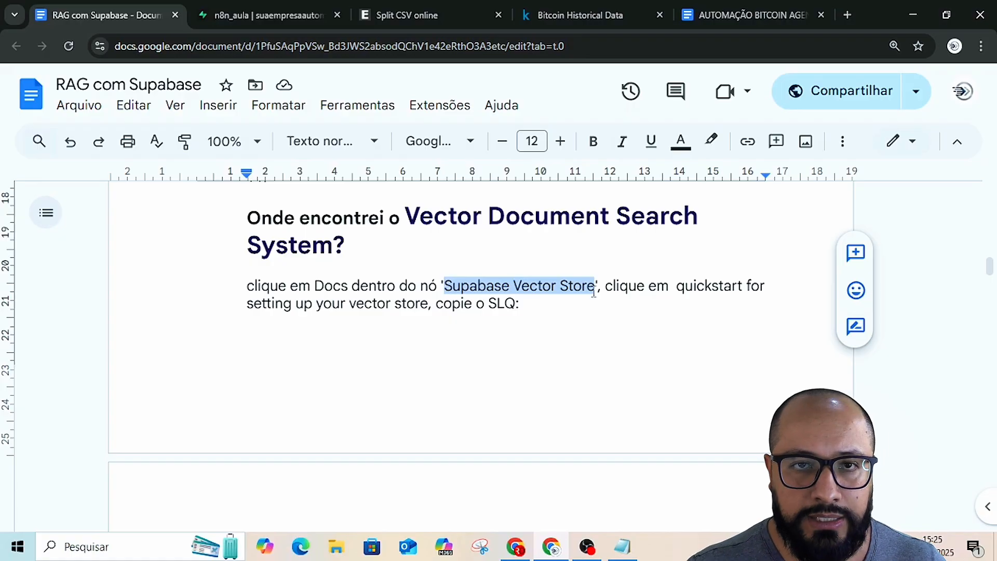
pyautogui.hotkey('alt', 'Tab')
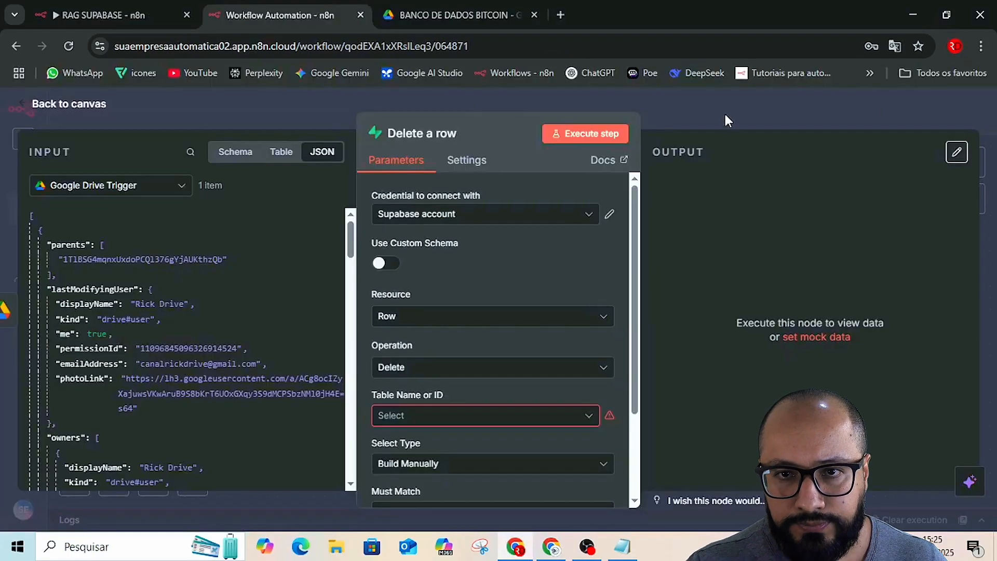
pyautogui.click(724, 112)
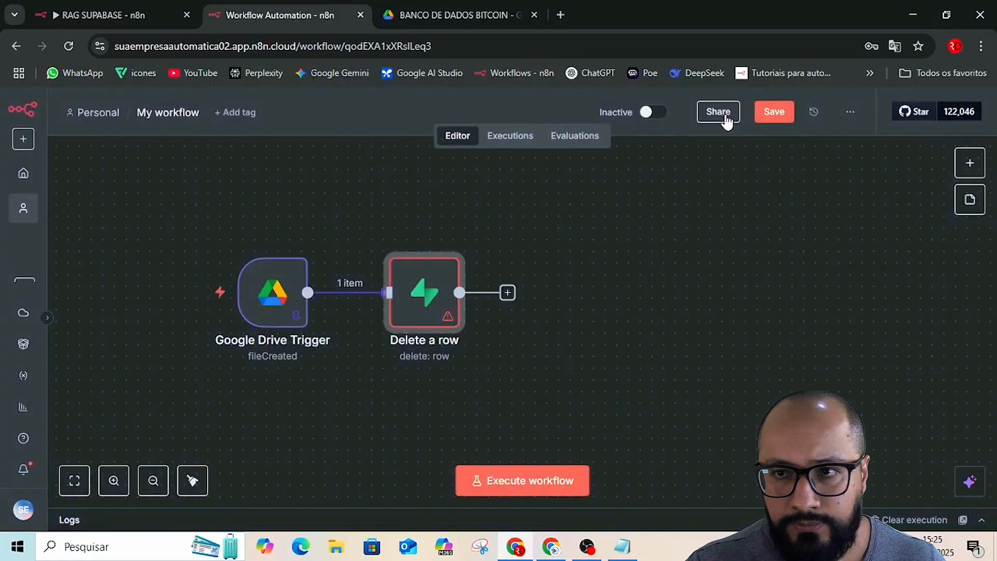
pyautogui.click(967, 158)
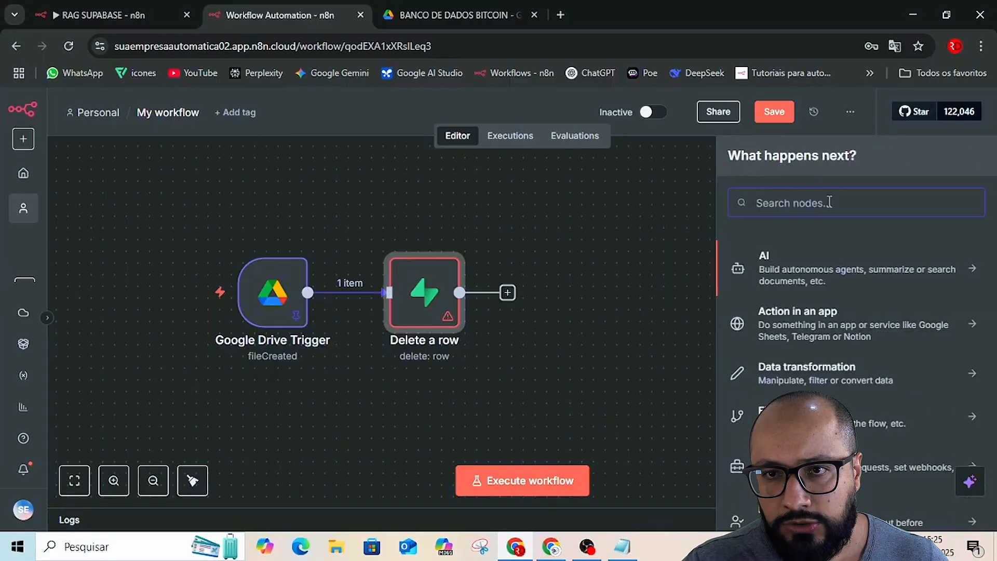
pyautogui.hotkey('ctrl', 'v')
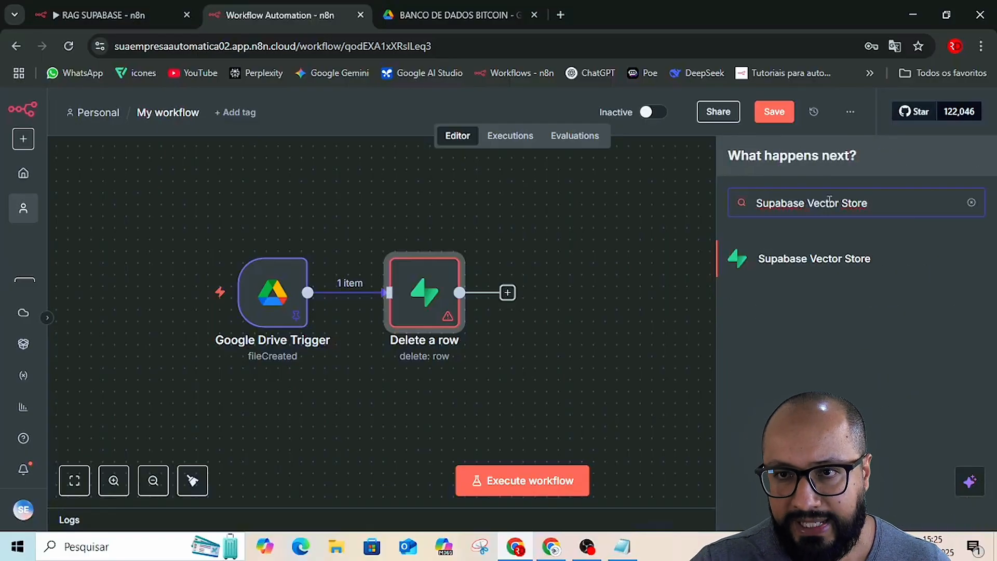
pyautogui.click(819, 260)
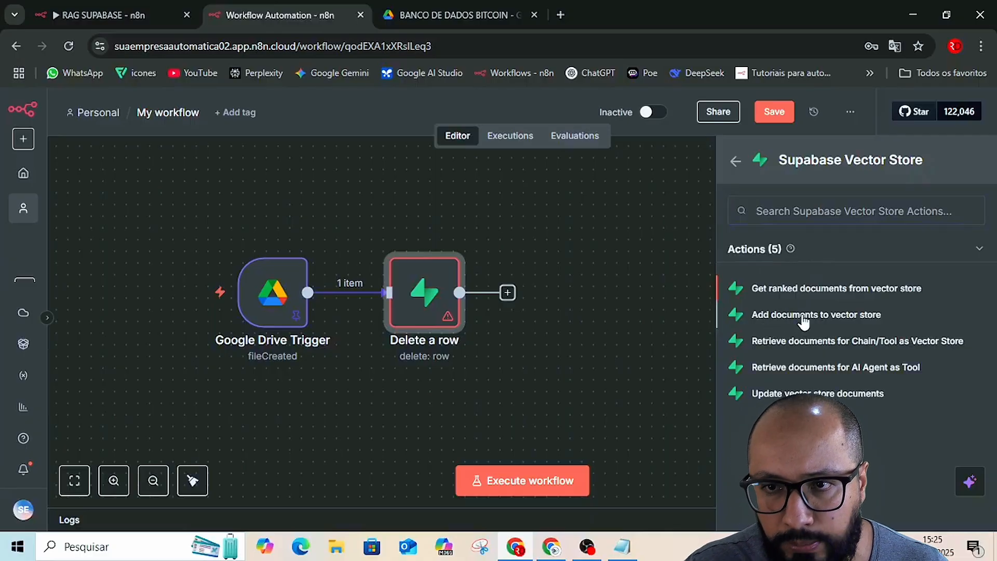
pyautogui.click(786, 318)
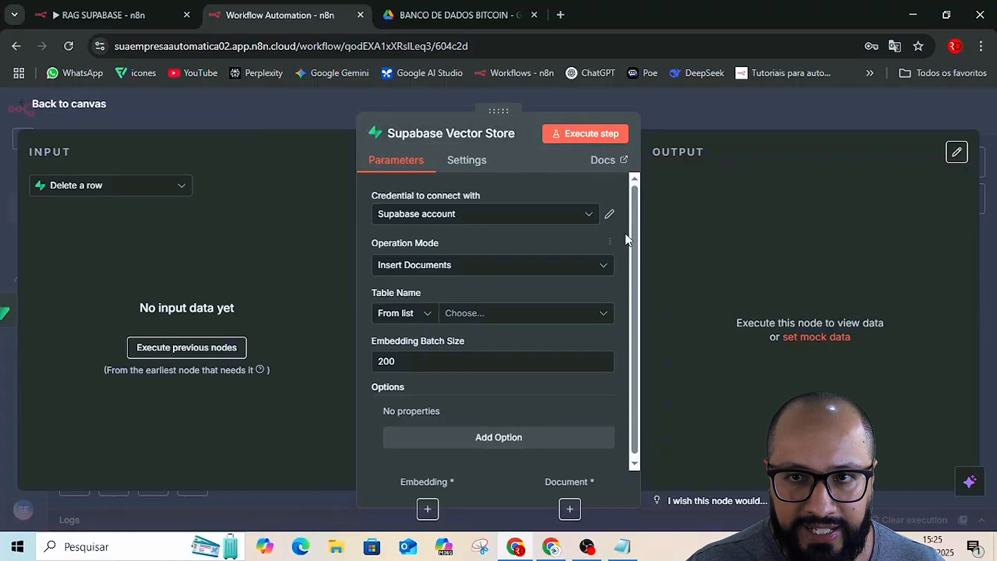
# Remove the connection between Delete a row and Supabase Vector Store, and place the vector store node well away from it
pyautogui.click(697, 104)
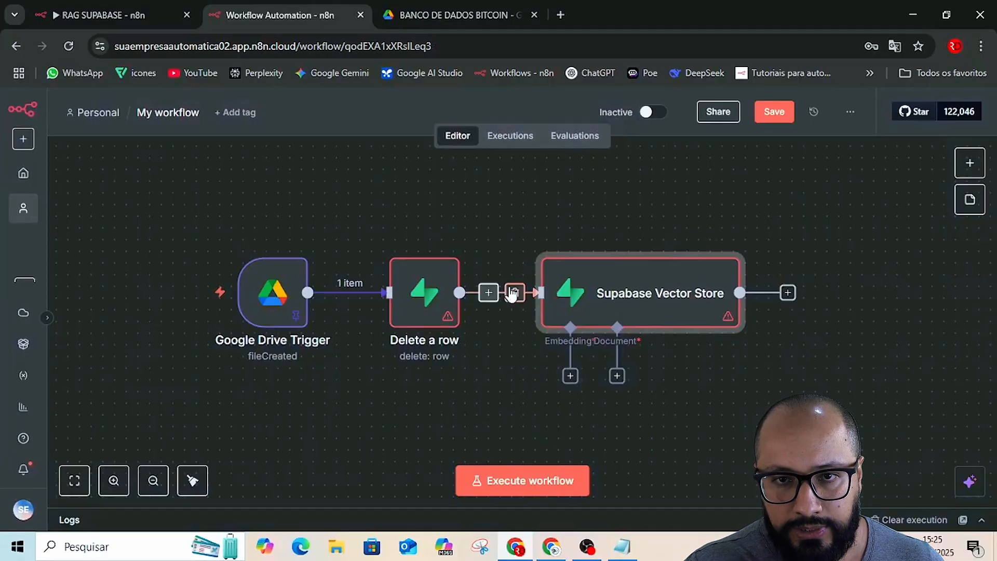
pyautogui.click(514, 289)
pyautogui.moveTo(608, 302); pyautogui.dragTo(842, 268)
pyautogui.moveTo(965, 393); pyautogui.dragTo(678, 387)
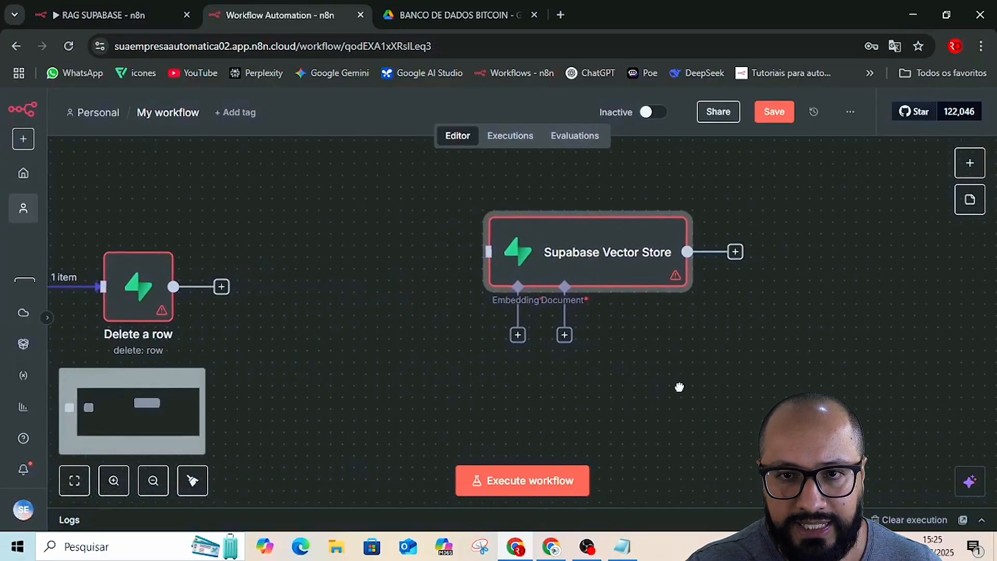
pyautogui.moveTo(574, 239); pyautogui.dragTo(761, 243)
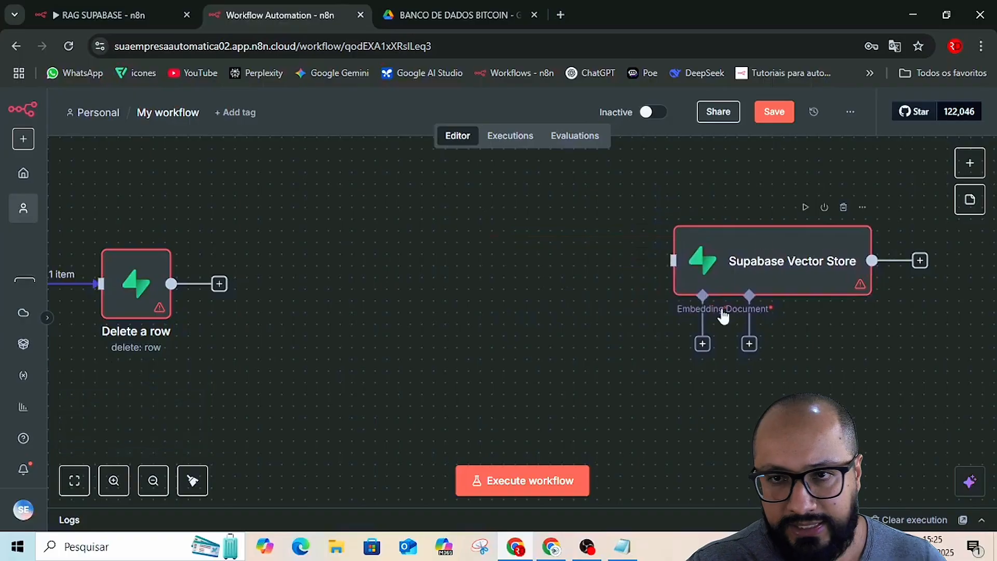
# Open the Supabase Vector Store node's documentation and follow its quickstart for setting up your vector store
pyautogui.click(775, 261)
pyautogui.doubleClick(776, 261)
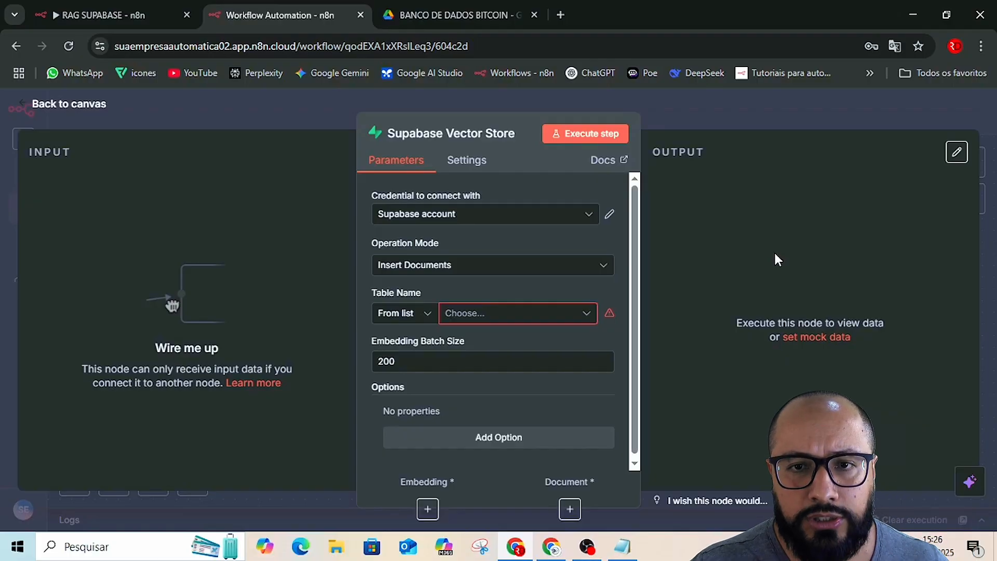
pyautogui.click(603, 162)
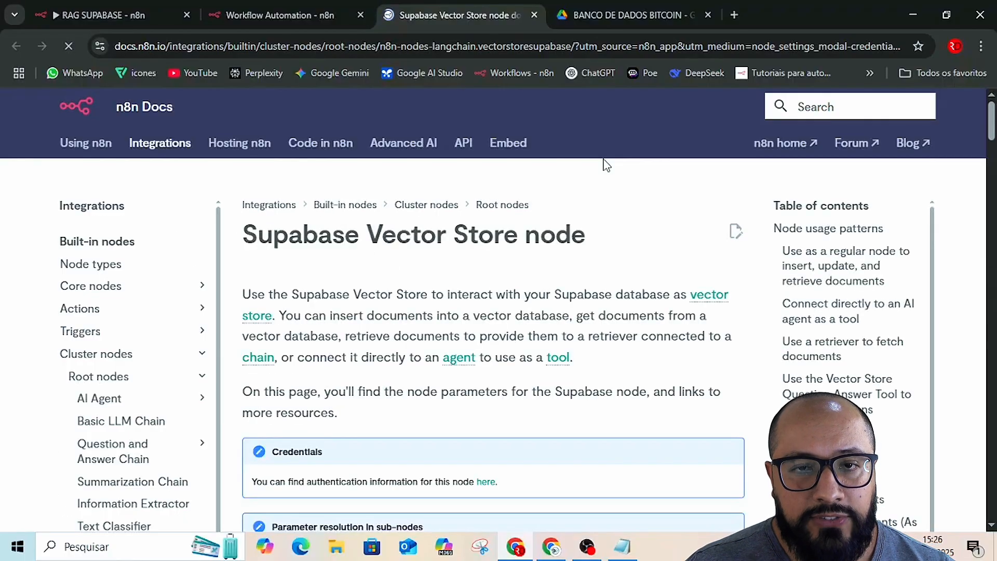
pyautogui.click(216, 197)
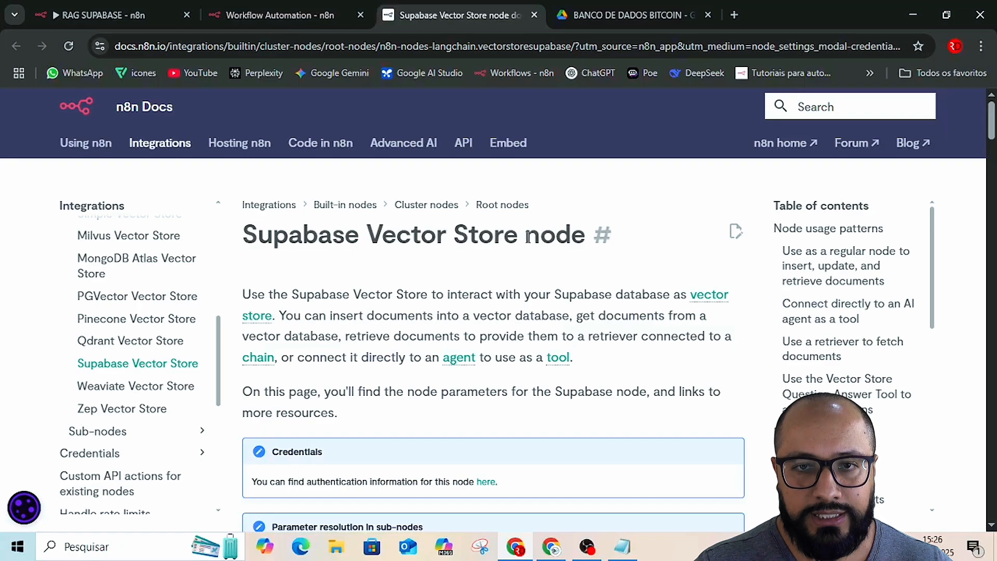
pyautogui.scroll(-6, 527, 239)
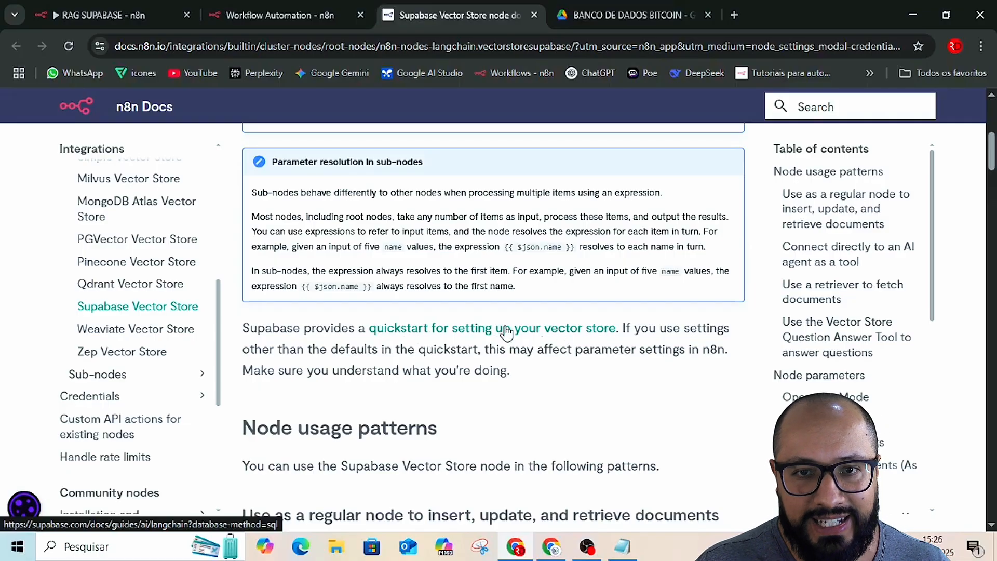
pyautogui.click(444, 333)
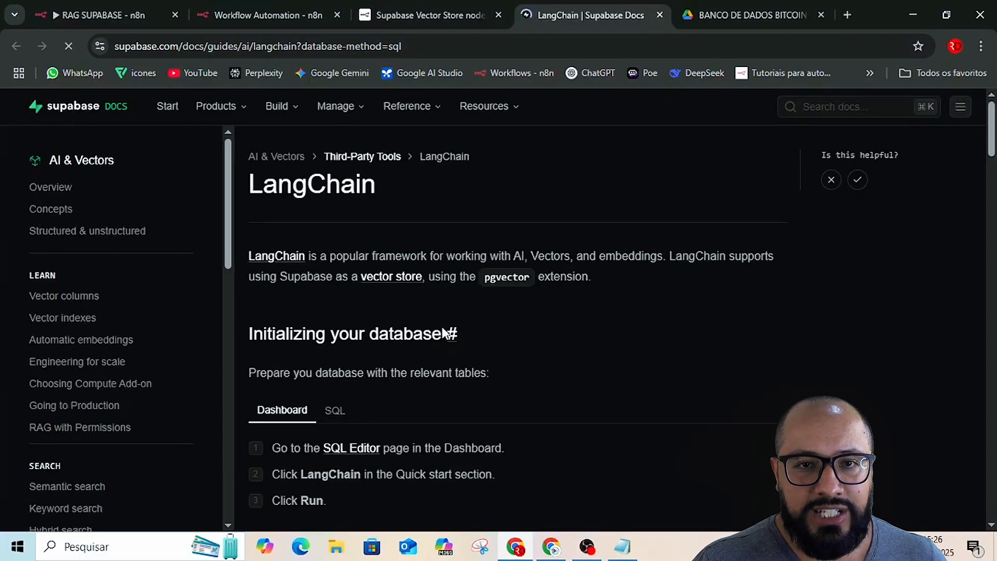
# Examine the SQL script under Initializing your database on the Supabase LangChain page
pyautogui.scroll(-3, 443, 326)
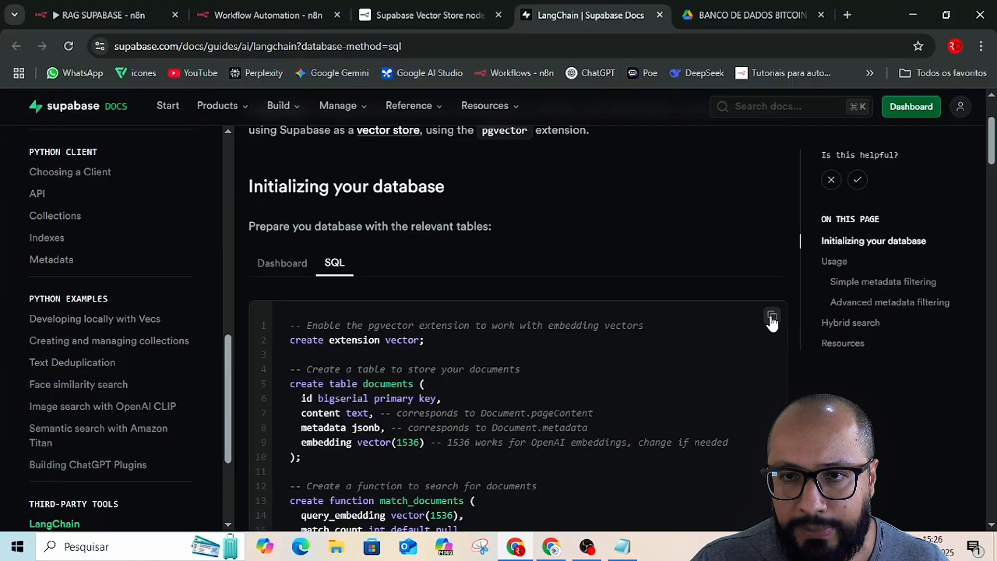
pyautogui.scroll(-4, 771, 322)
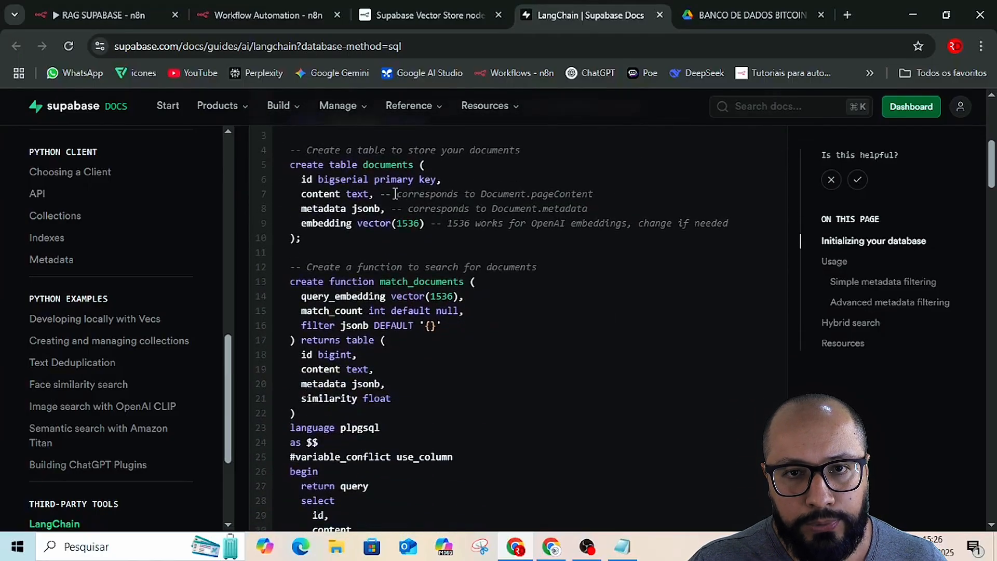
pyautogui.scroll(-5, 418, 343)
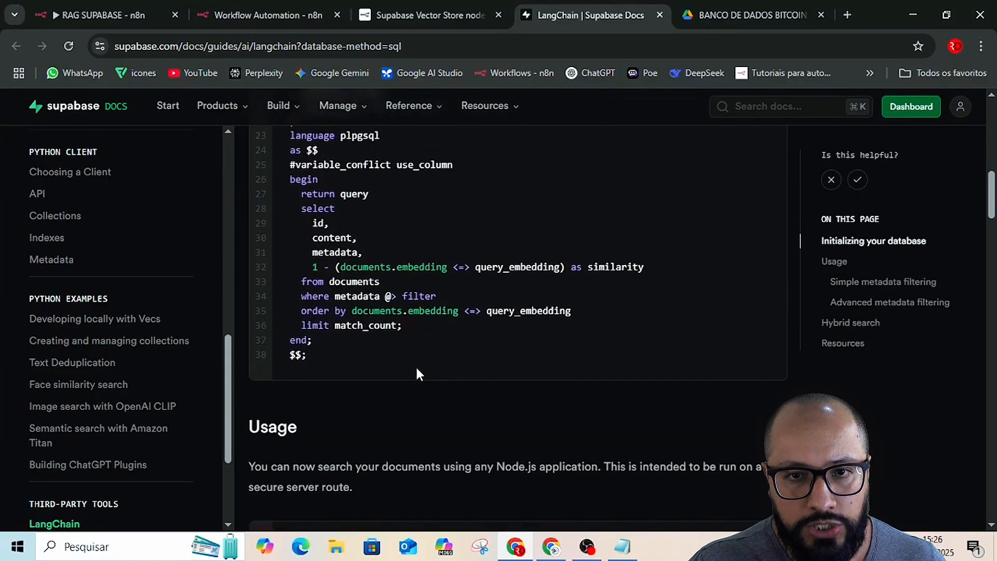
pyautogui.scroll(3, 415, 366)
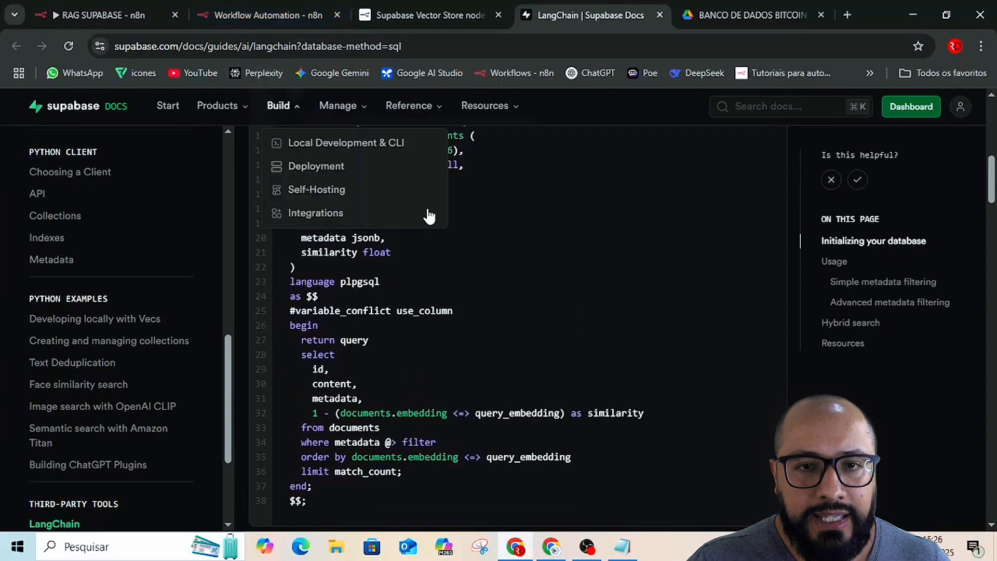
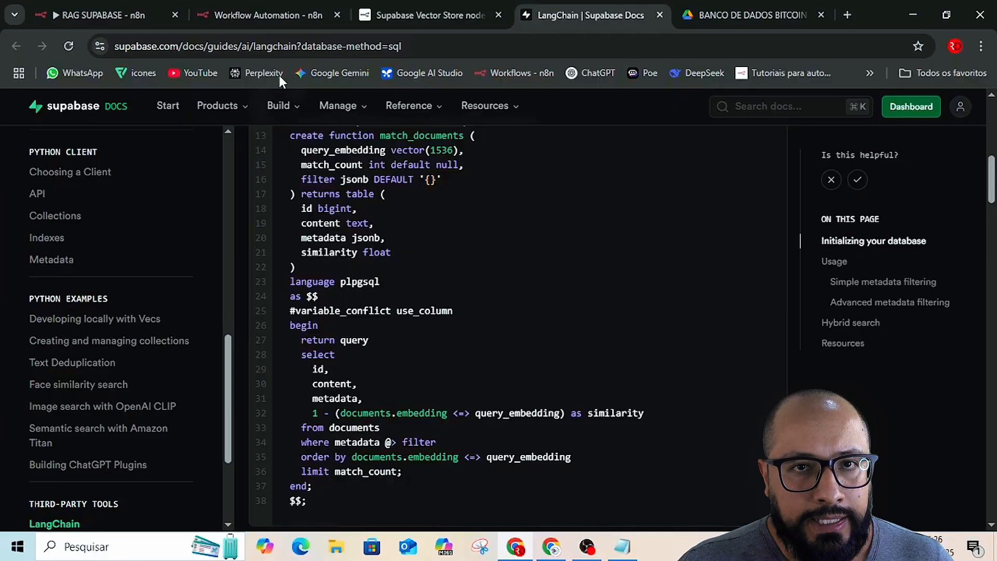
pyautogui.hotkey('alt', 'Tab')
pyautogui.hotkey('alt', 'Tab')
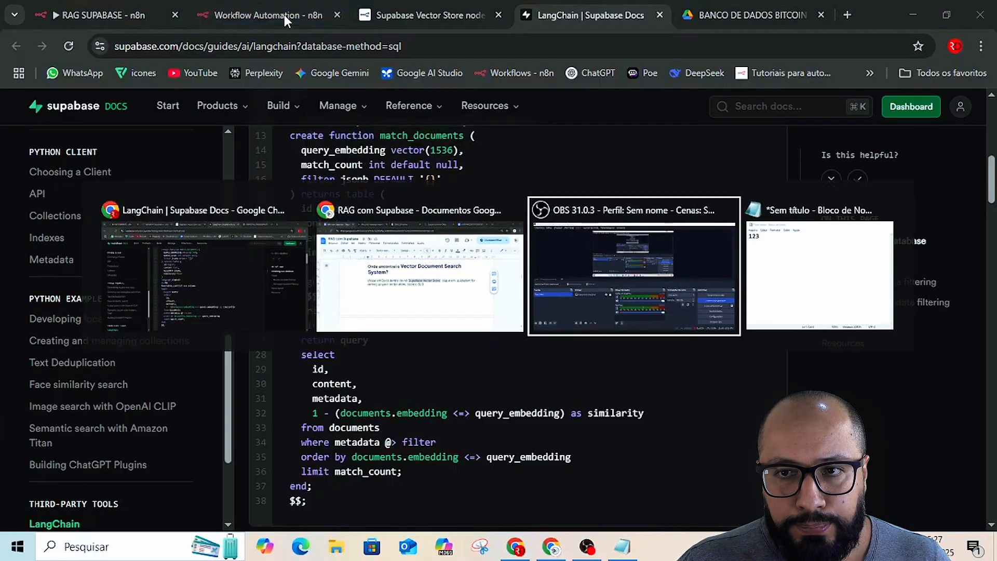
# Switch to the n8n_aula project's SQL Editor in Supabase, paste the copied vector store script into a new query and run it
pyautogui.hotkey('alt', 'Tab')
pyautogui.hotkey('alt', 'Tab')
pyautogui.hotkey('alt', 'Tab')
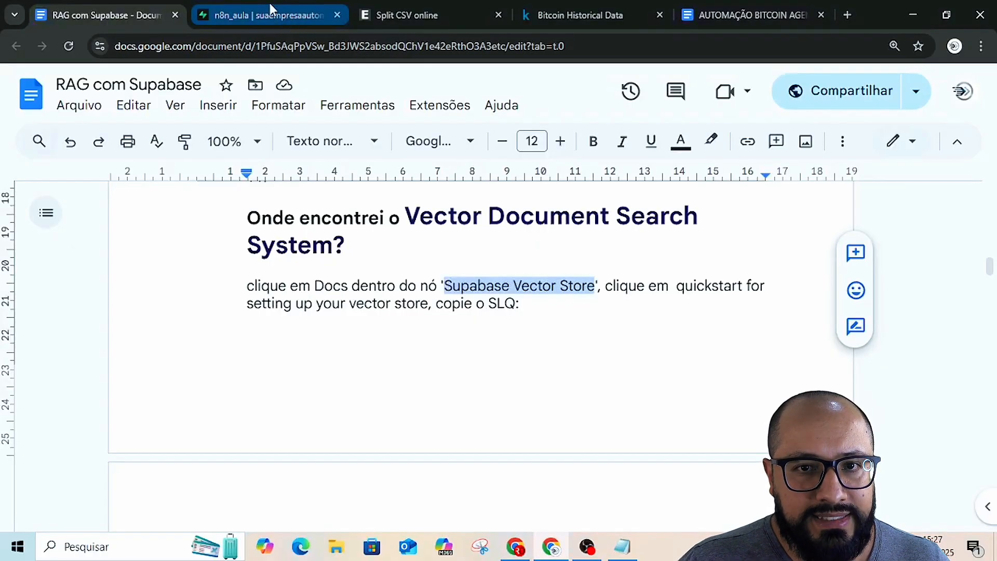
pyautogui.click(270, 6)
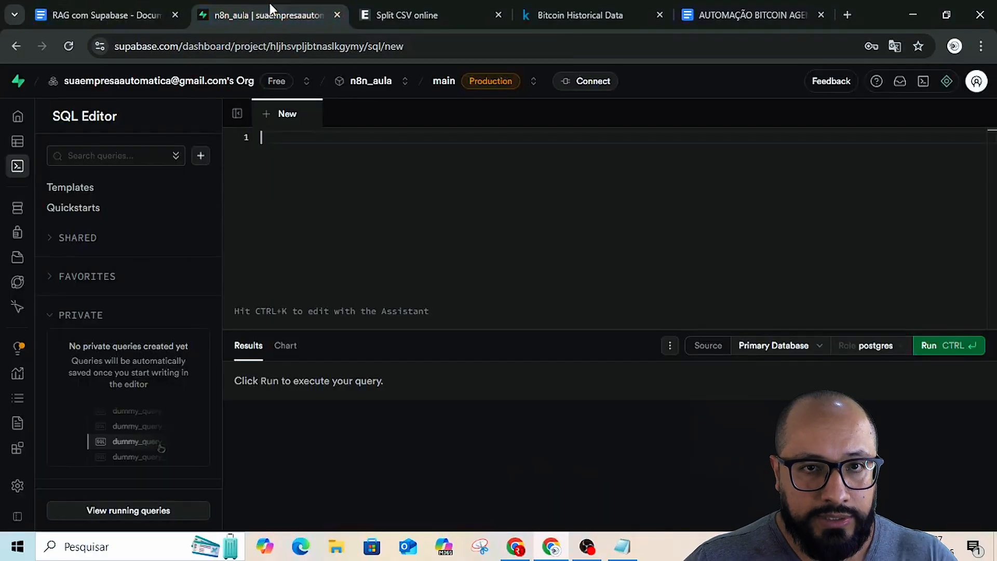
pyautogui.click(298, 151)
pyautogui.hotkey('ctrl', 'v')
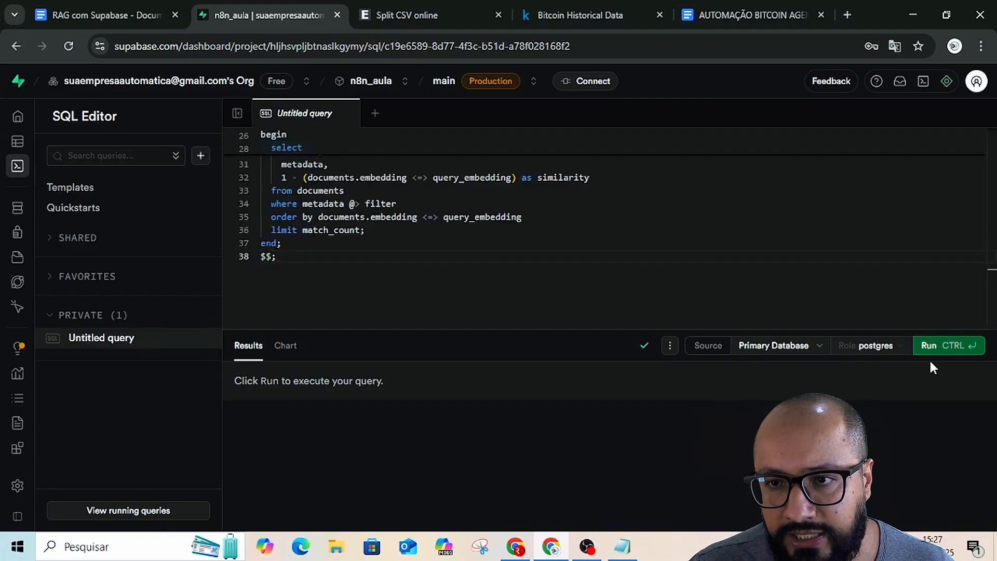
pyautogui.click(929, 346)
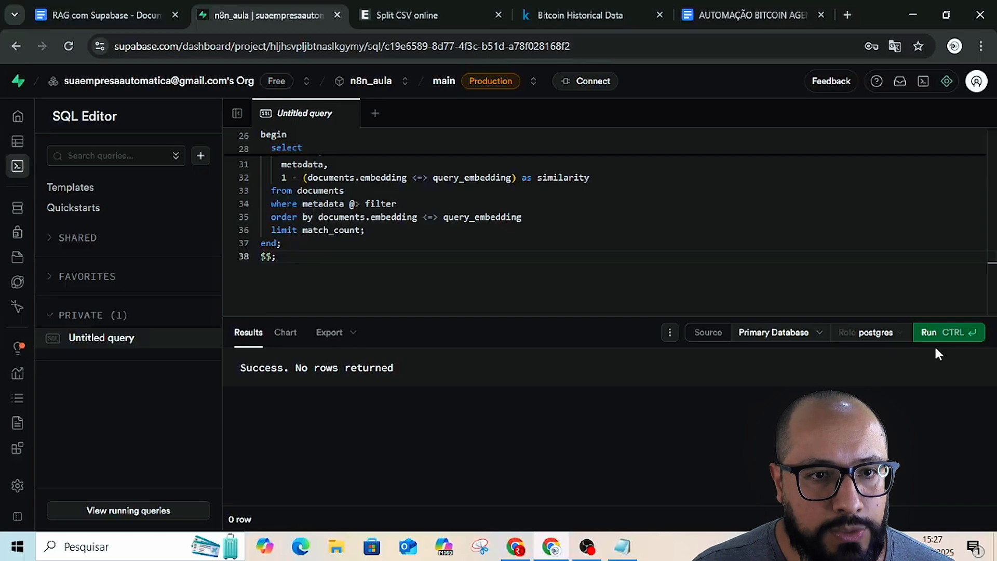
pyautogui.scroll(3, 415, 259)
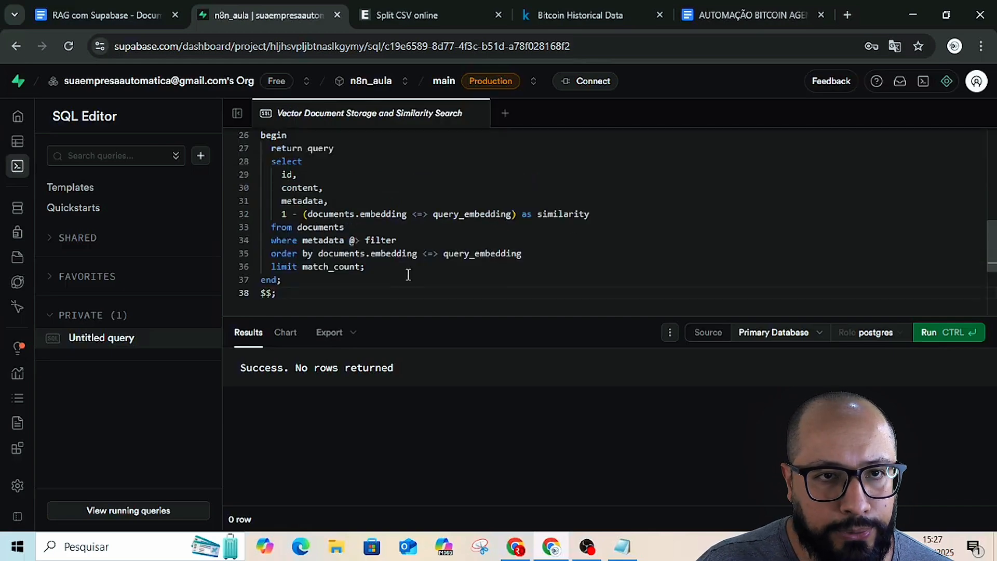
# Compare the columns of the aula_n8n_tabela and documents tables in the Supabase Table Editor
pyautogui.click(15, 144)
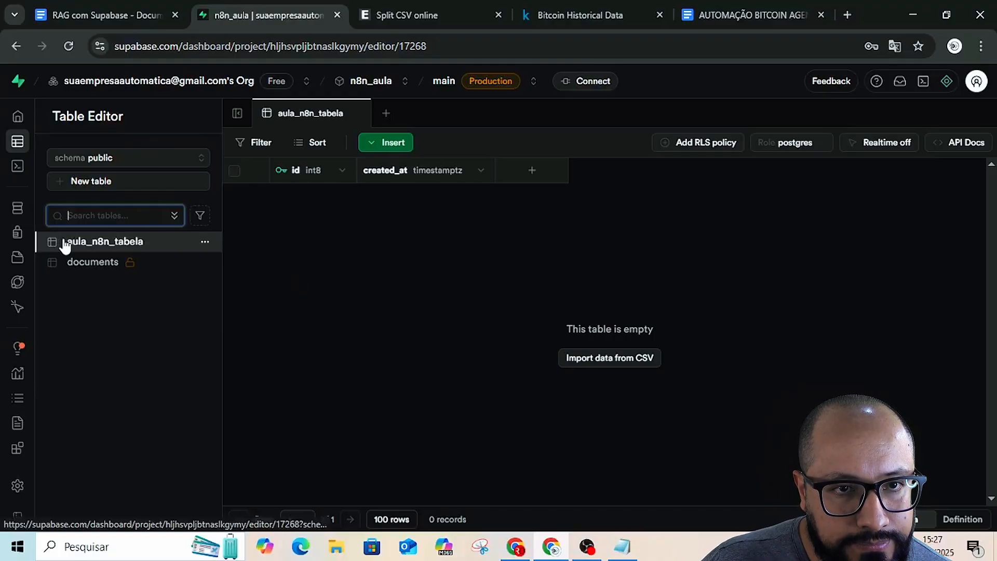
pyautogui.click(98, 264)
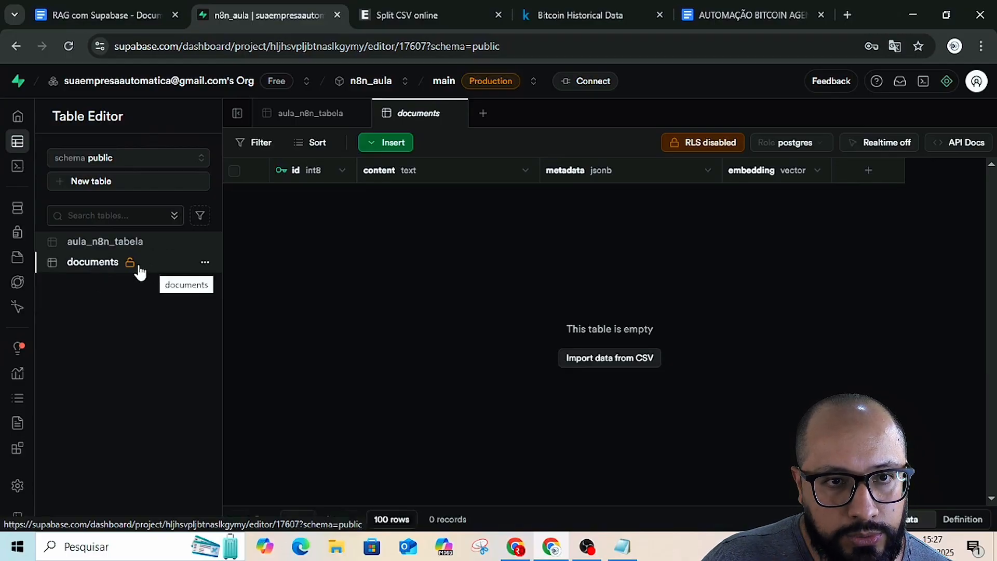
pyautogui.click(105, 243)
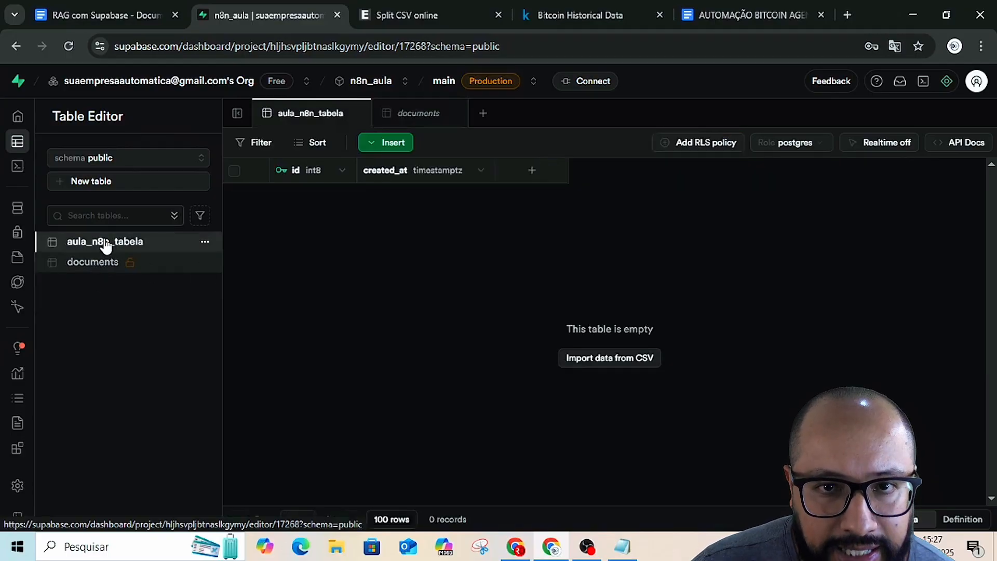
pyautogui.click(105, 266)
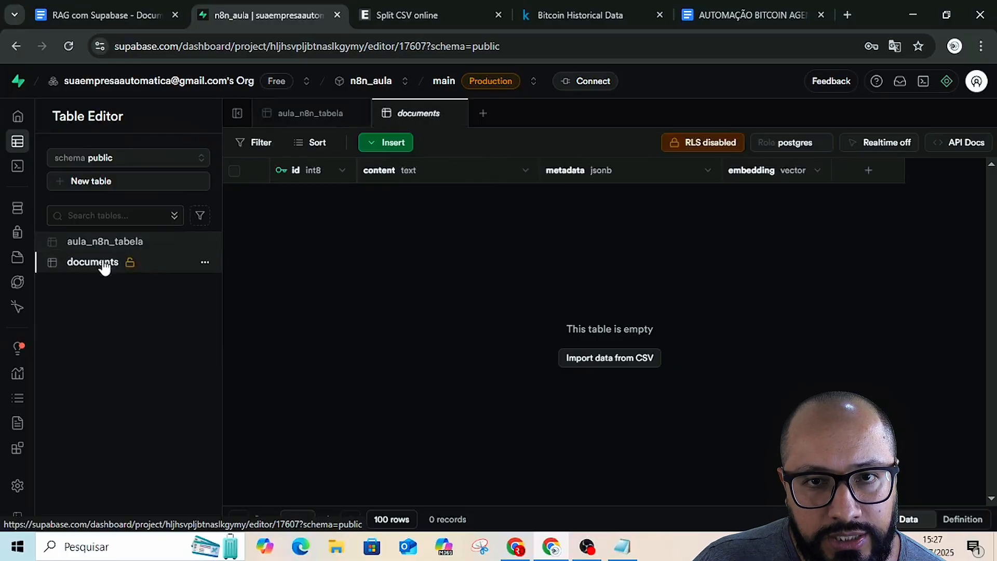
pyautogui.click(126, 245)
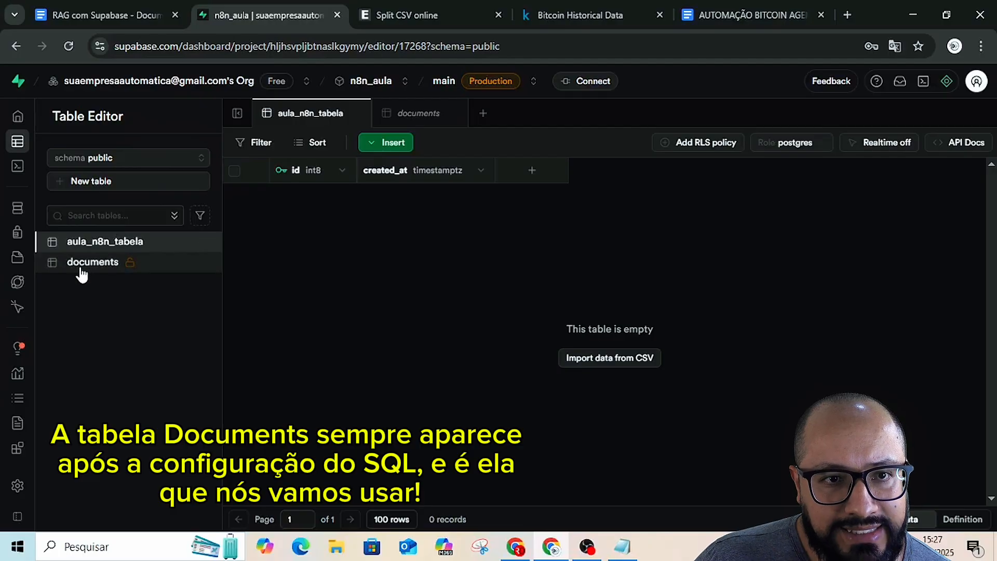
pyautogui.click(91, 265)
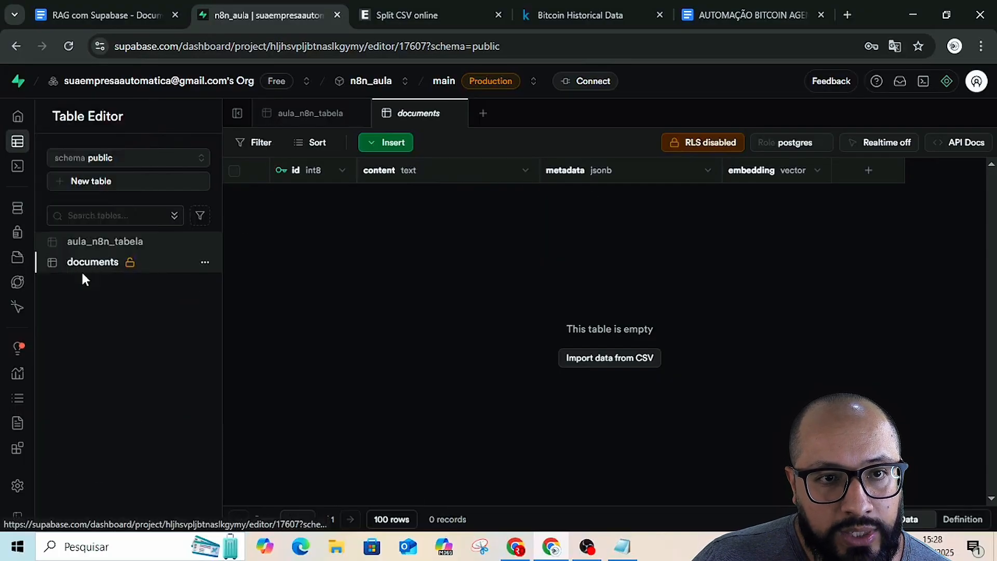
pyautogui.moveTo(21, 172)
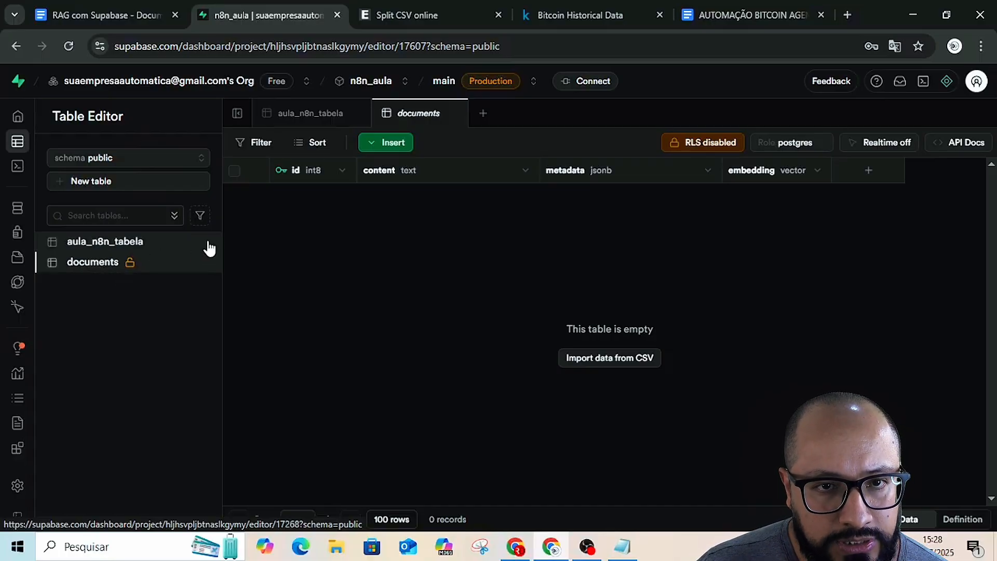
# Delete the aula_n8n_tabela table from the public schema and open the documents table
pyautogui.click(128, 243)
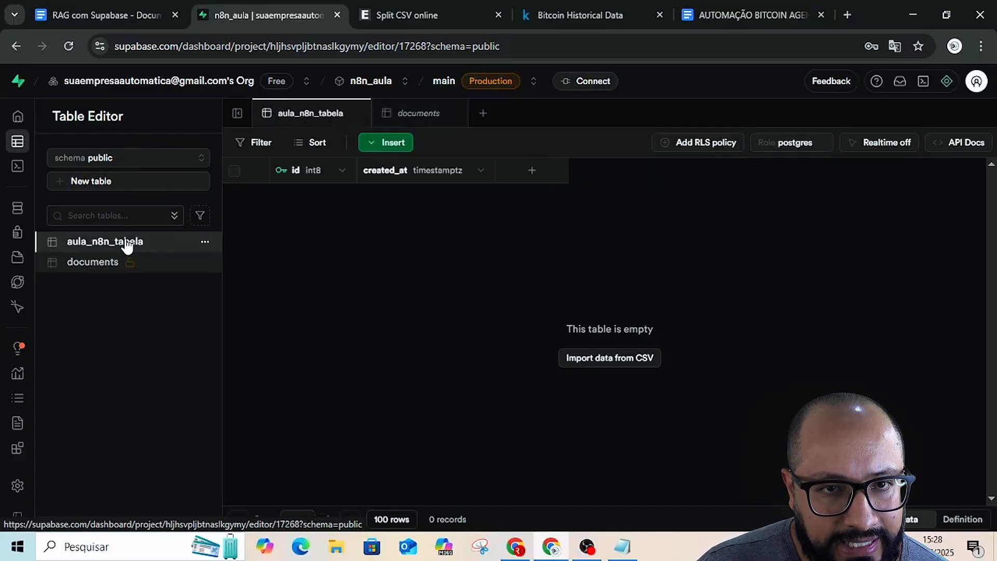
pyautogui.click(205, 242)
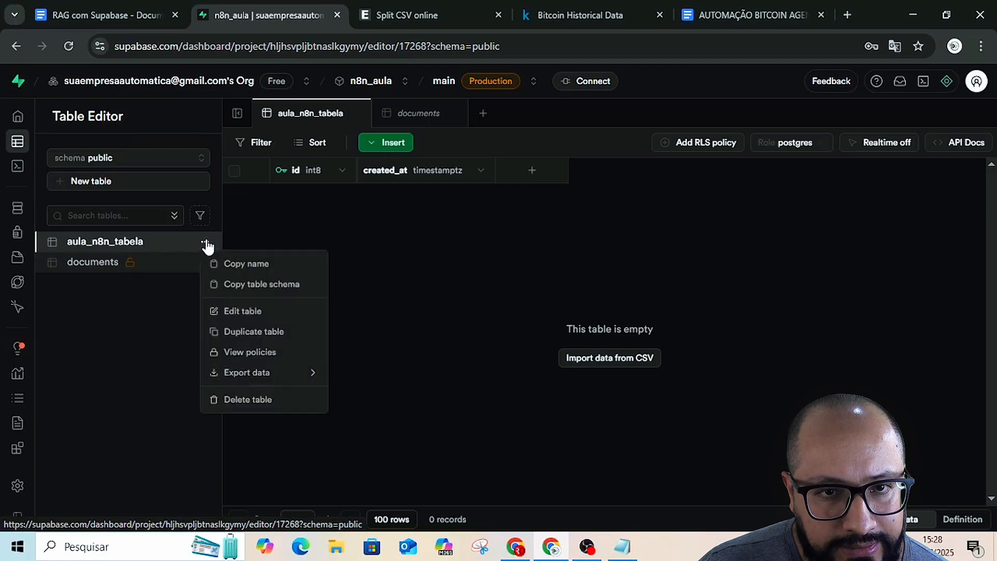
pyautogui.click(244, 397)
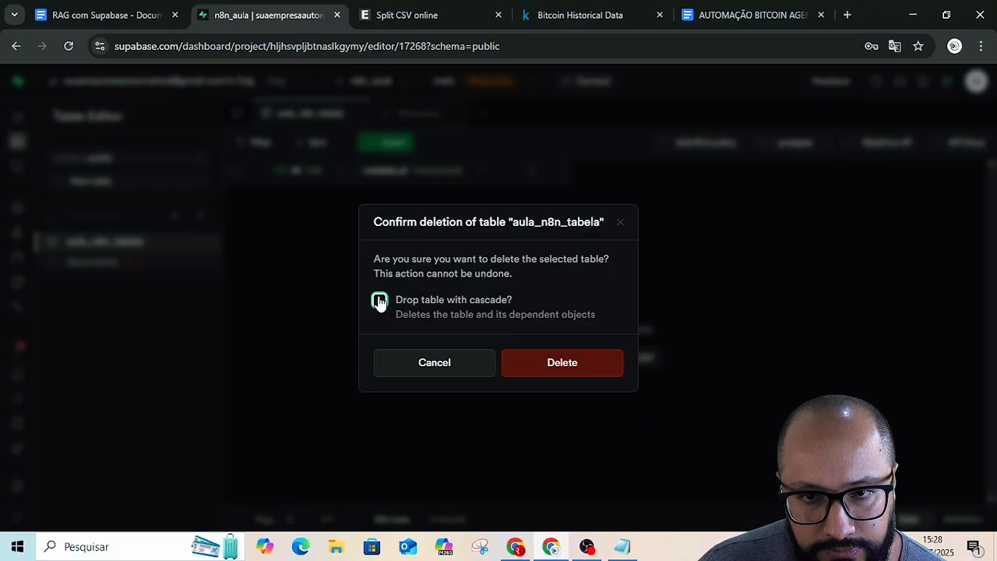
pyautogui.click(554, 360)
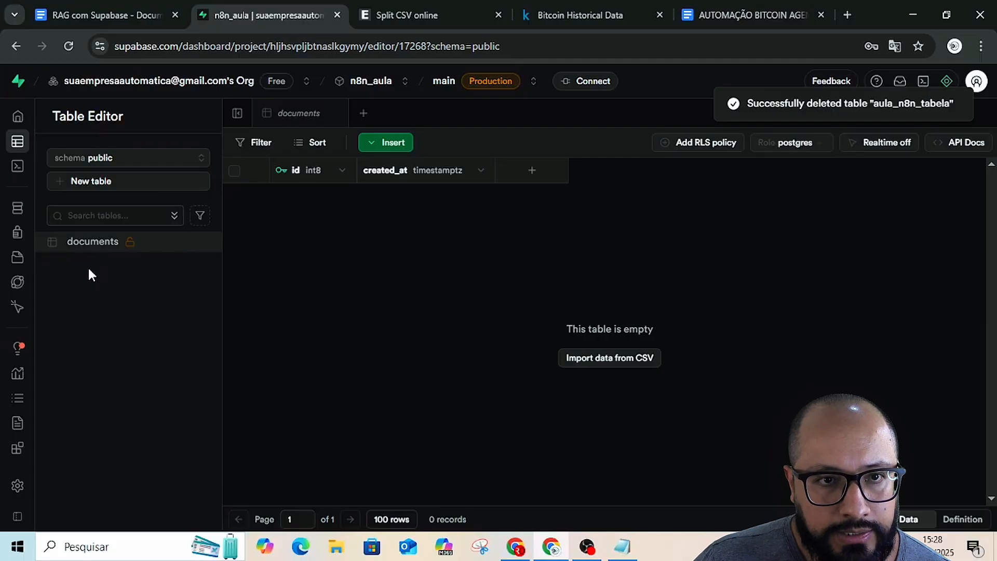
pyautogui.click(86, 244)
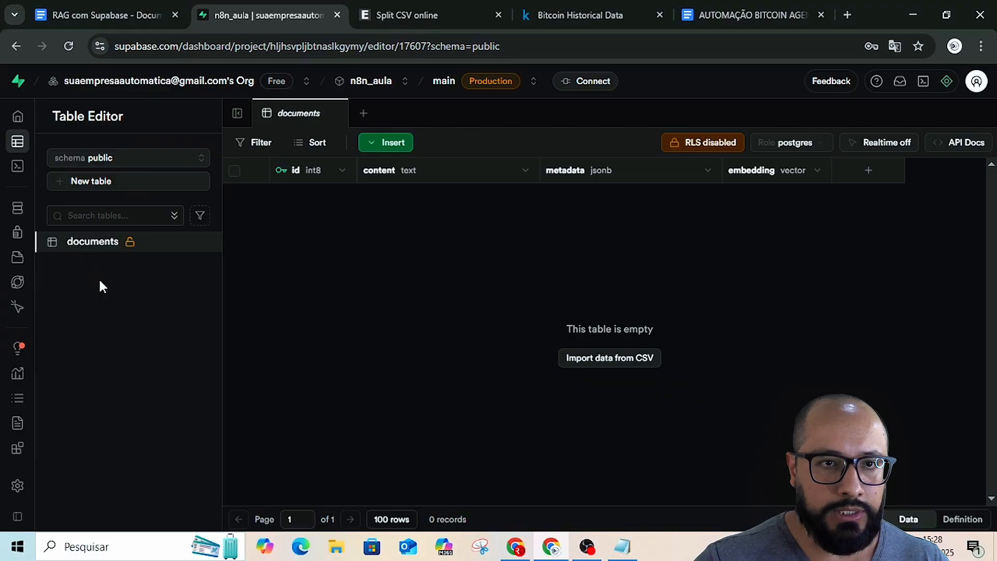
# Review the saved SQL query in the SQL Editor and return to the documents table in the Table Editor
pyautogui.moveTo(15, 220)
pyautogui.click(17, 166)
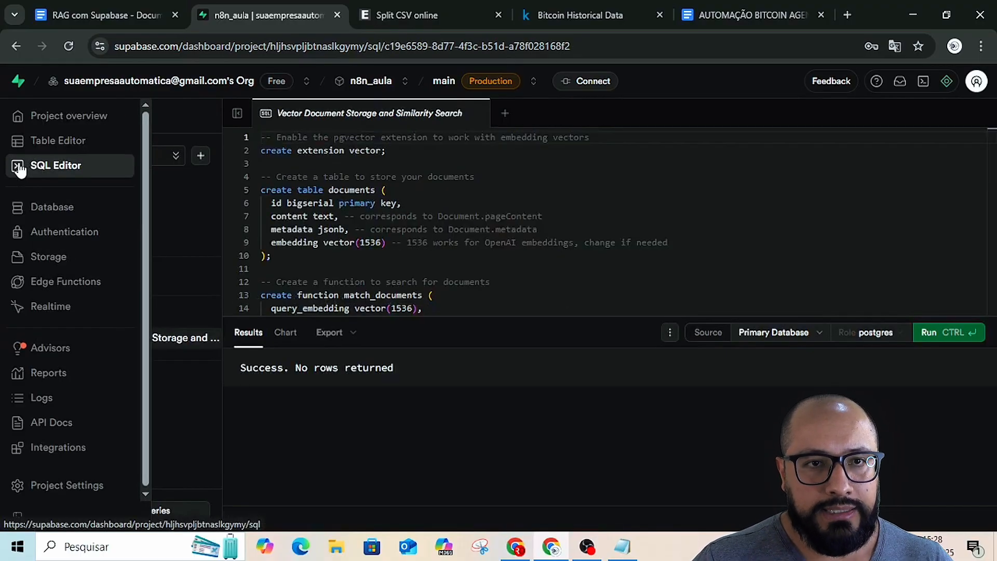
pyautogui.click(44, 140)
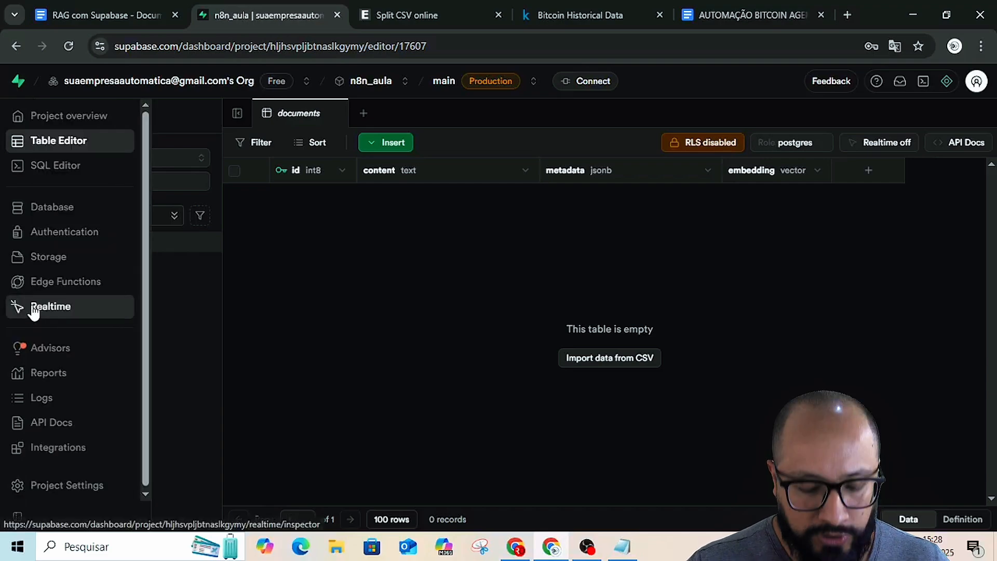
# Switch to the n8n workflow and set the Supabase Vector Store node's table name to documents
pyautogui.hotkey('alt', 'Tab')
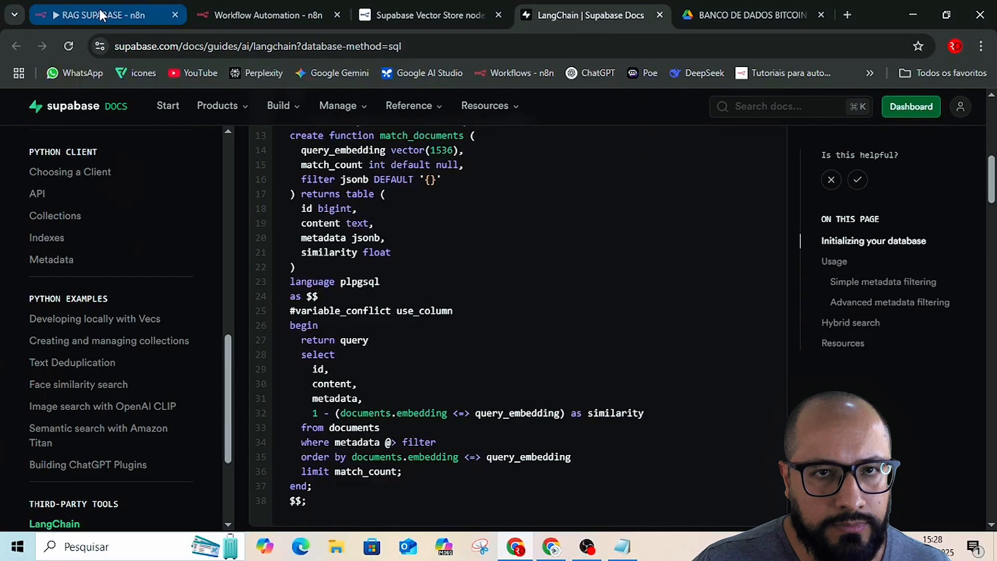
pyautogui.click(260, 11)
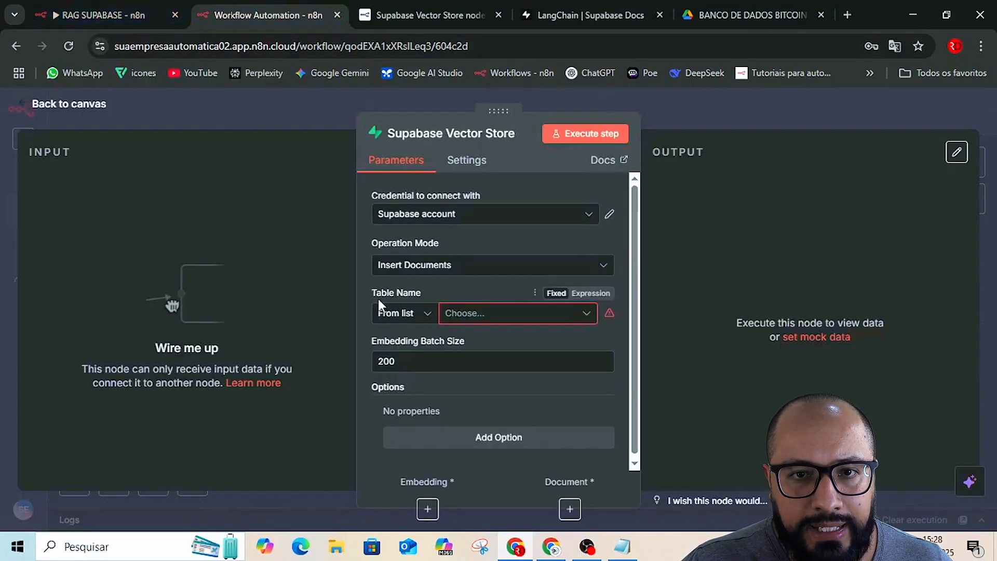
pyautogui.click(471, 314)
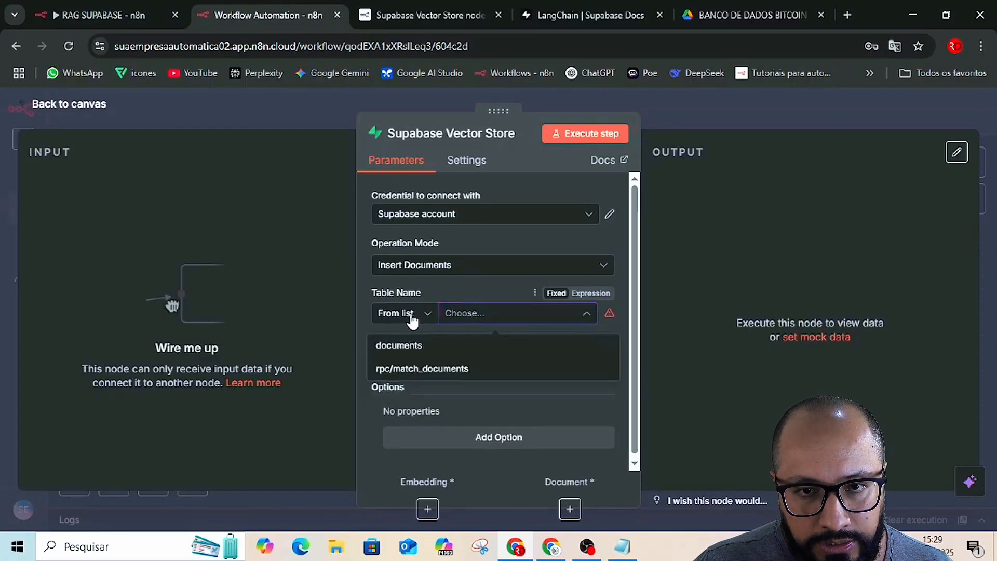
pyautogui.click(391, 346)
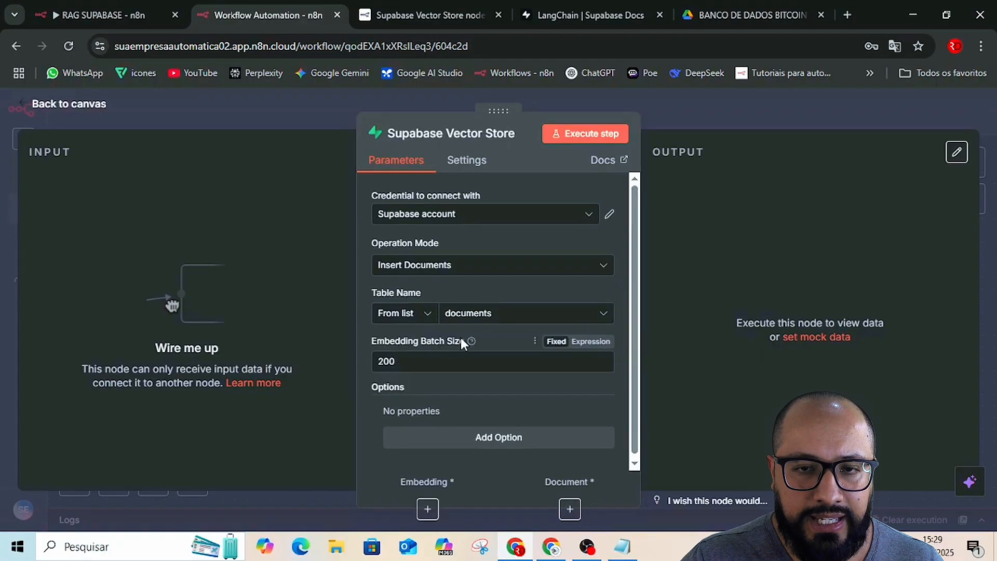
# Translate the n8n page into Portuguese, look over the Supabase Vector Store node's parameters and return to the canvas
pyautogui.rightClick(482, 334)
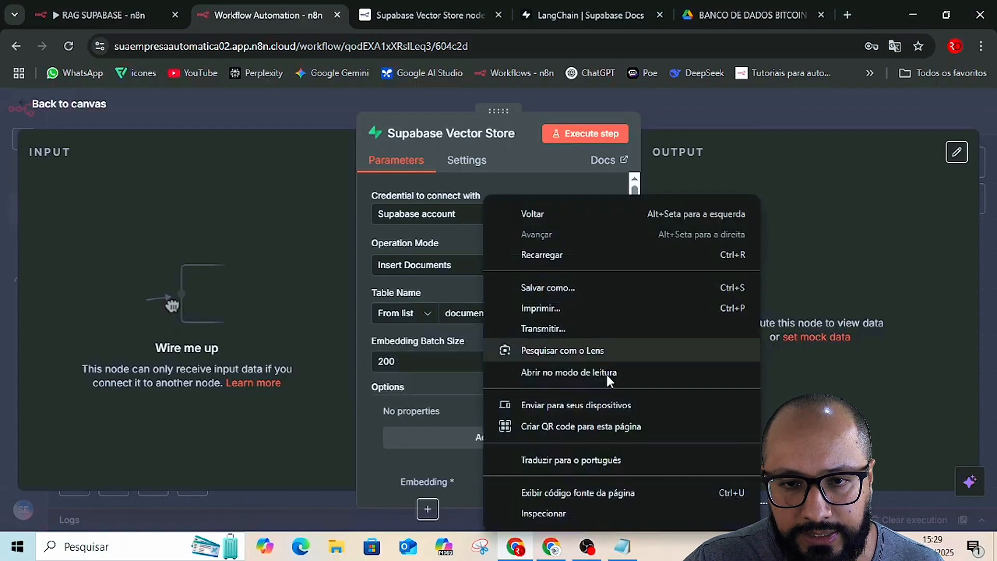
pyautogui.click(591, 459)
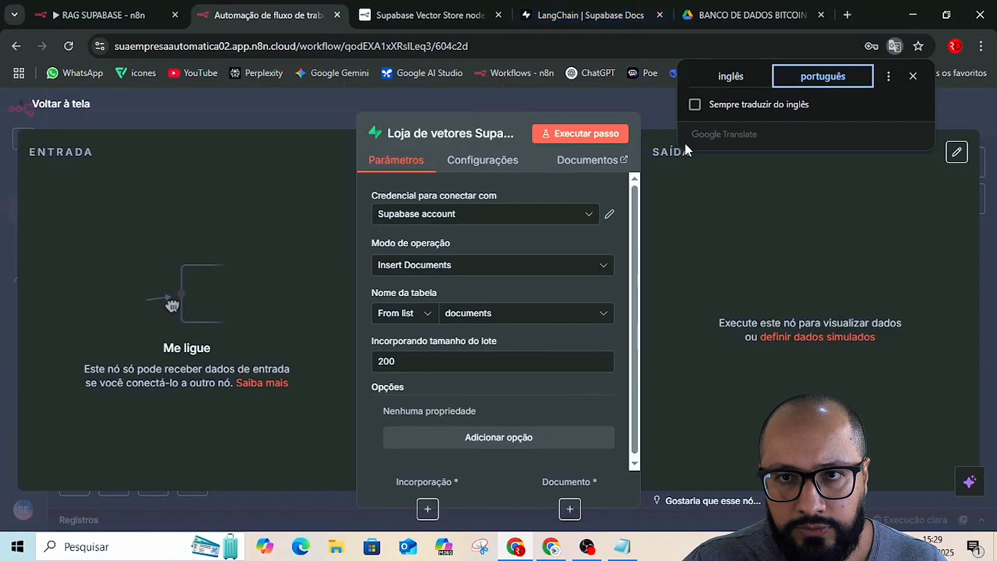
pyautogui.click(661, 111)
pyautogui.click(660, 110)
pyautogui.click(765, 114)
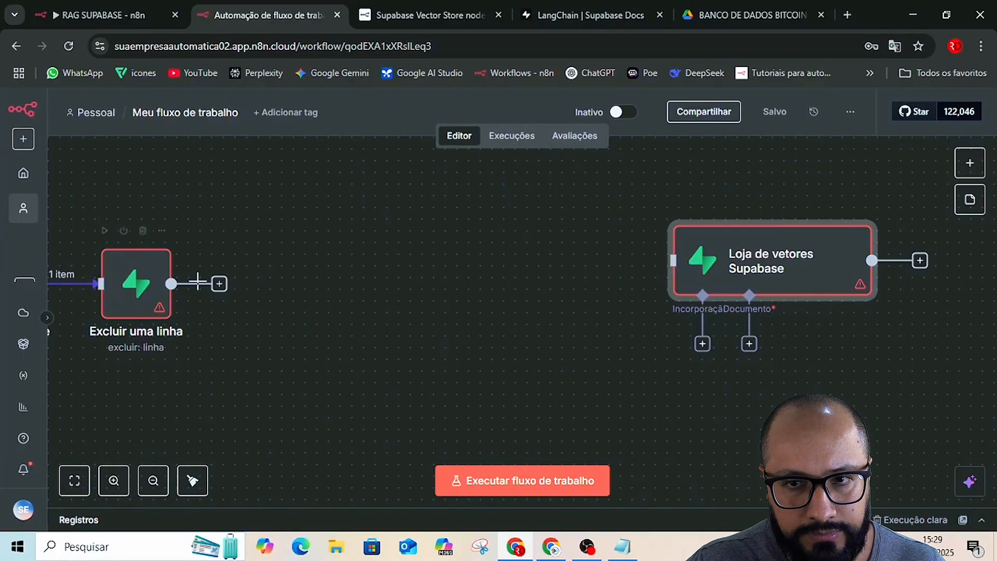
pyautogui.doubleClick(785, 257)
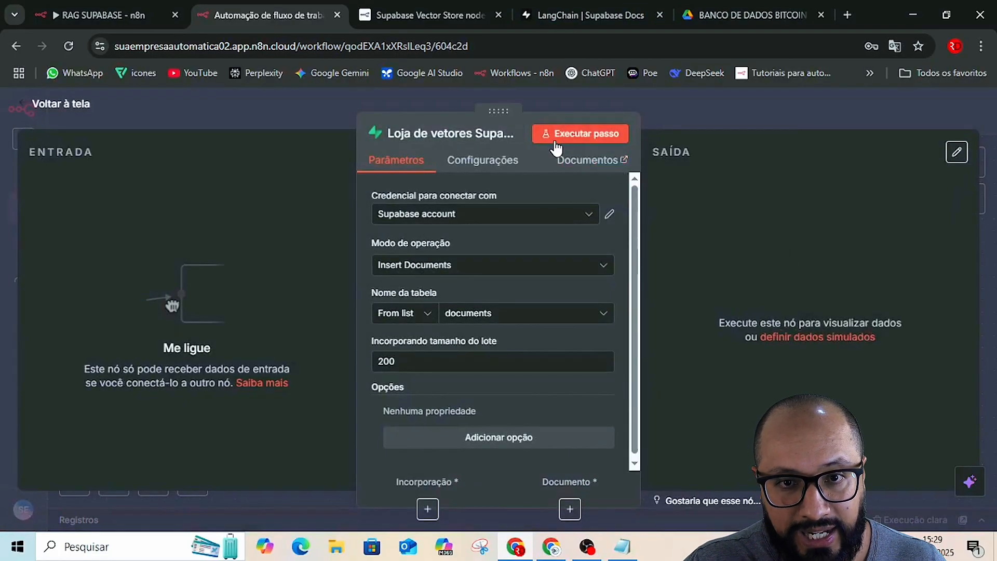
pyautogui.click(727, 117)
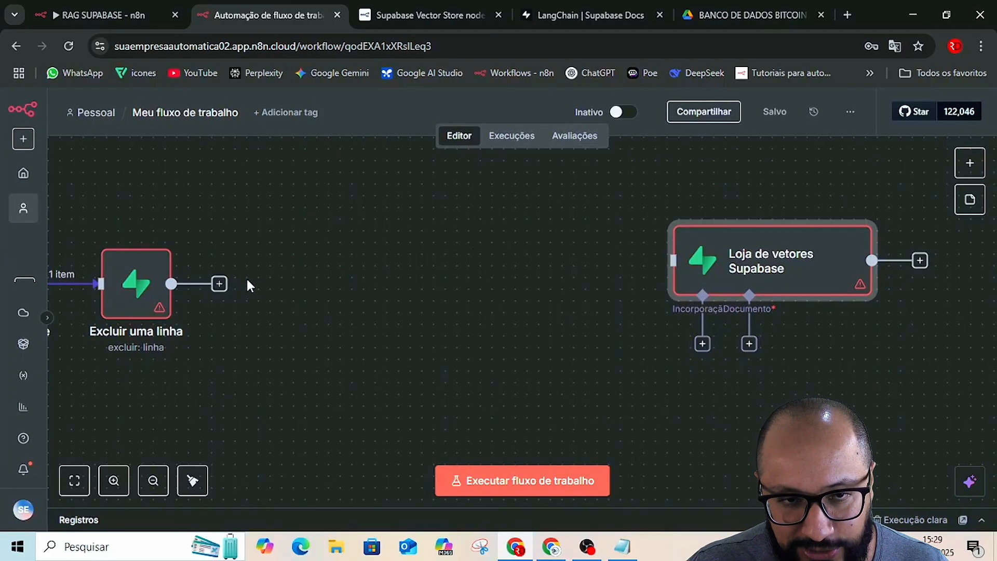
# Bring the Google Drive trigger and the delete-row node into view and restore the page to English
pyautogui.moveTo(256, 203); pyautogui.dragTo(668, 249)
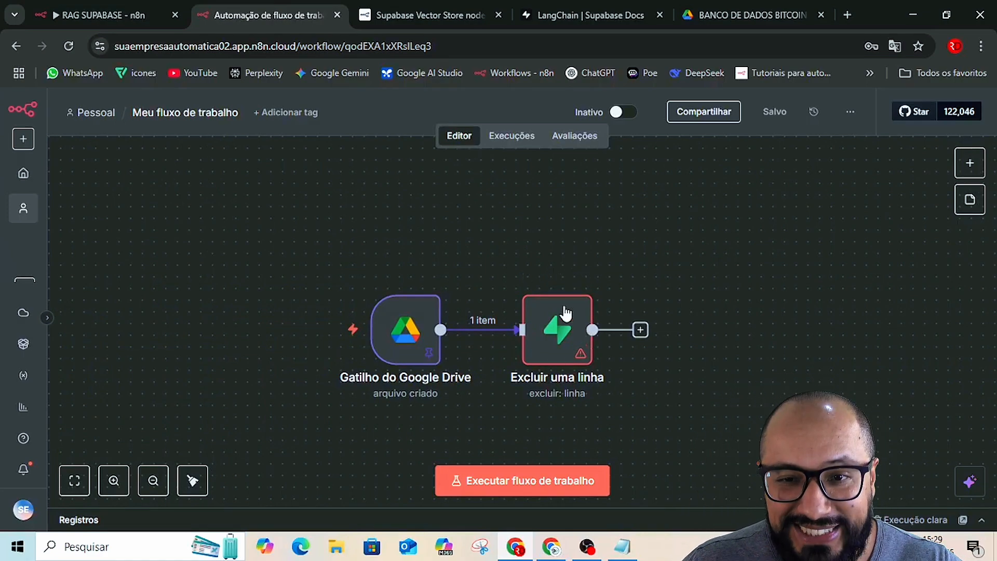
pyautogui.rightClick(842, 124)
pyautogui.click(662, 387)
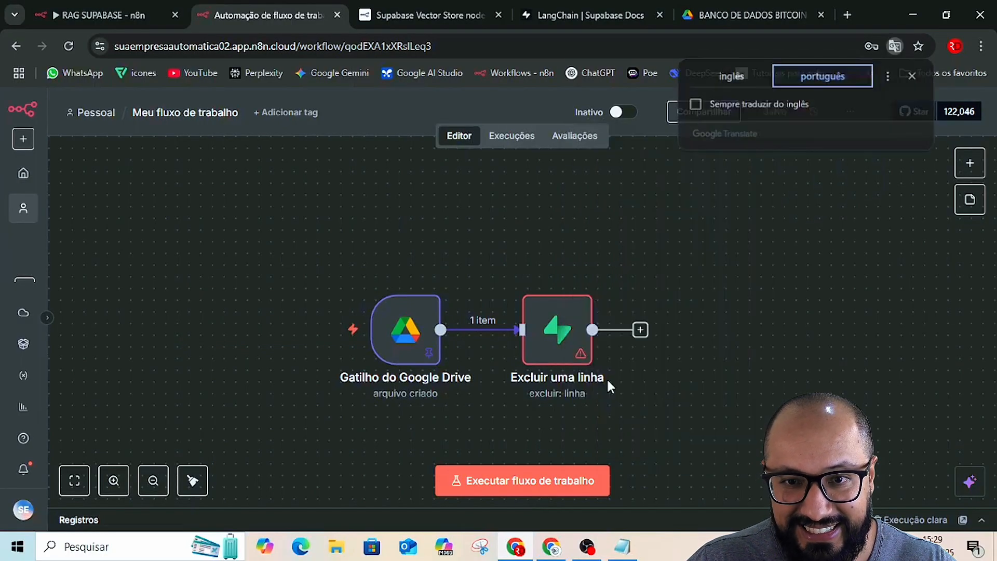
pyautogui.click(749, 77)
# Open the Delete a row node and choose documents as its table
pyautogui.click(569, 345)
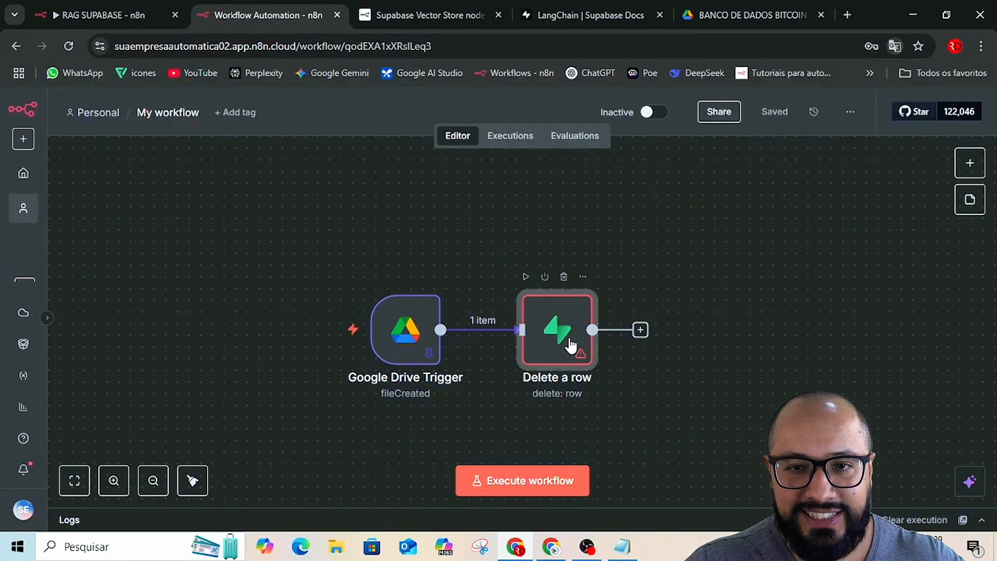
pyautogui.doubleClick(570, 345)
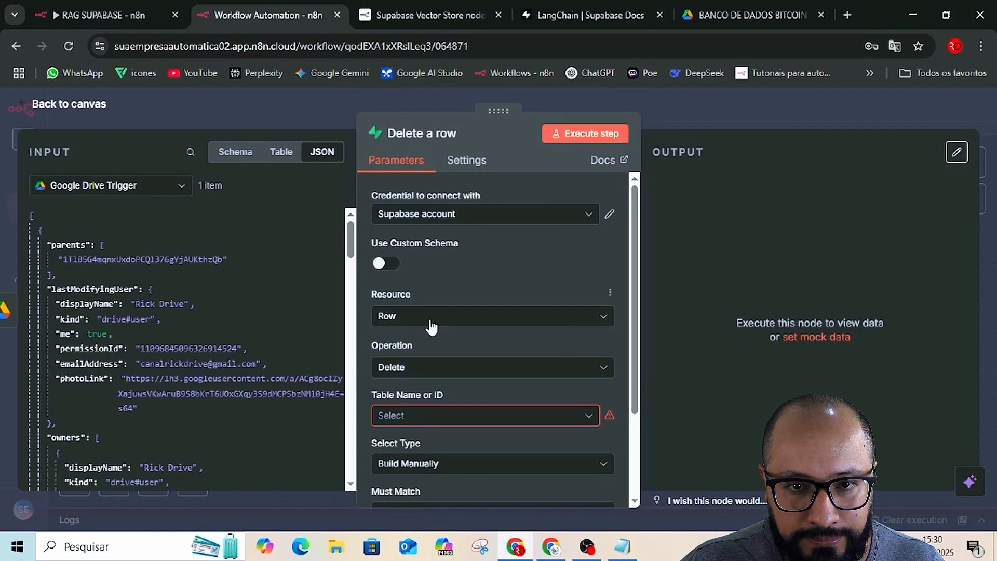
pyautogui.scroll(-2, 462, 291)
pyautogui.scroll(-1, 385, 294)
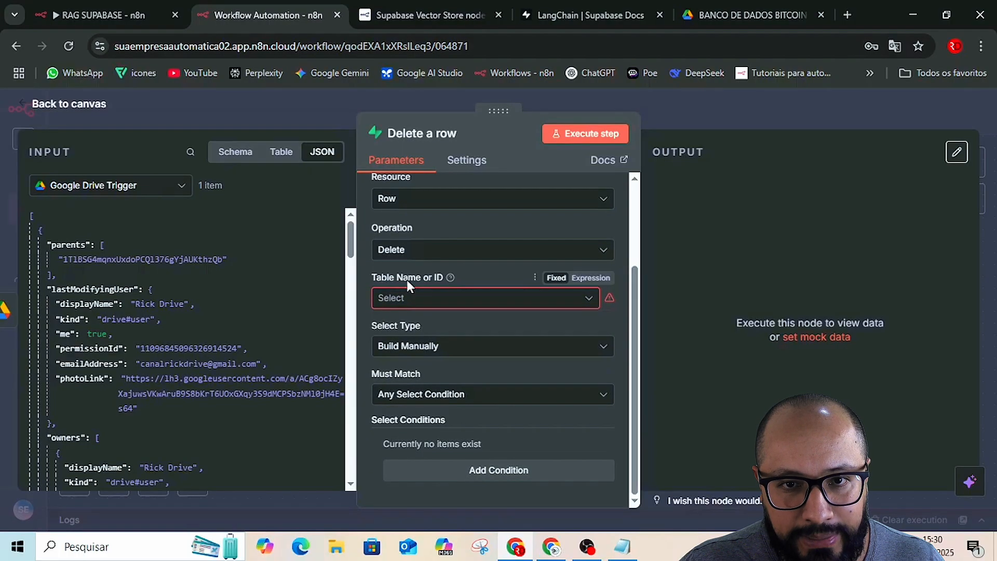
pyautogui.click(411, 297)
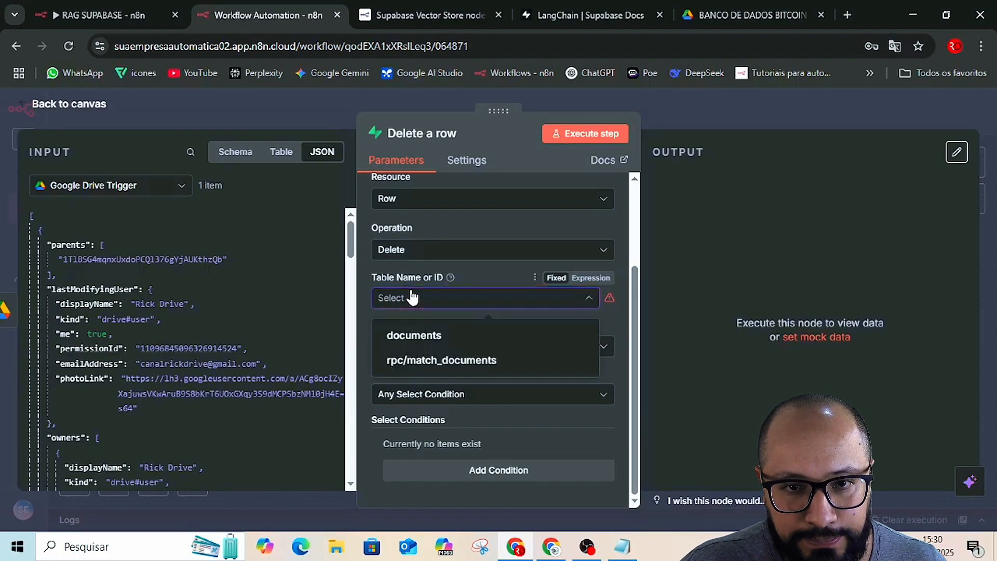
pyautogui.click(402, 336)
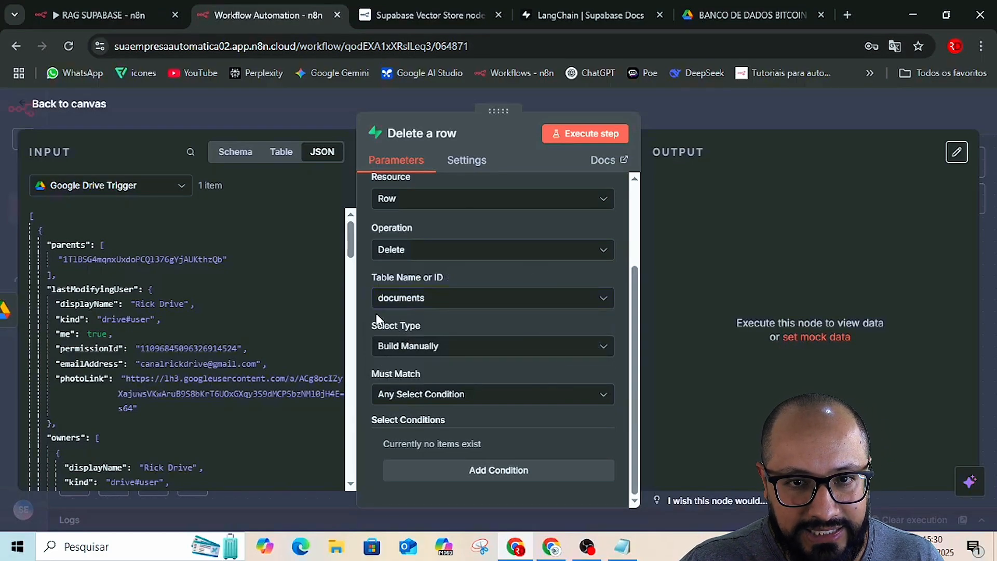
# Switch to the RAG com Supabase guide and find section 2.2.2, Supabase: Delete a row
pyautogui.hotkey('alt', 'Tab')
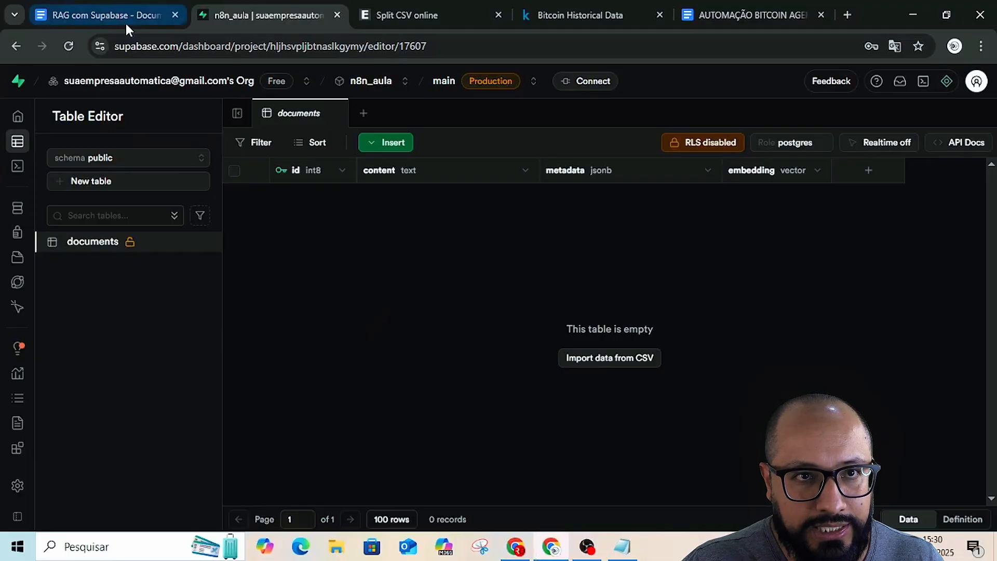
pyautogui.click(115, 17)
pyautogui.scroll(5, 529, 330)
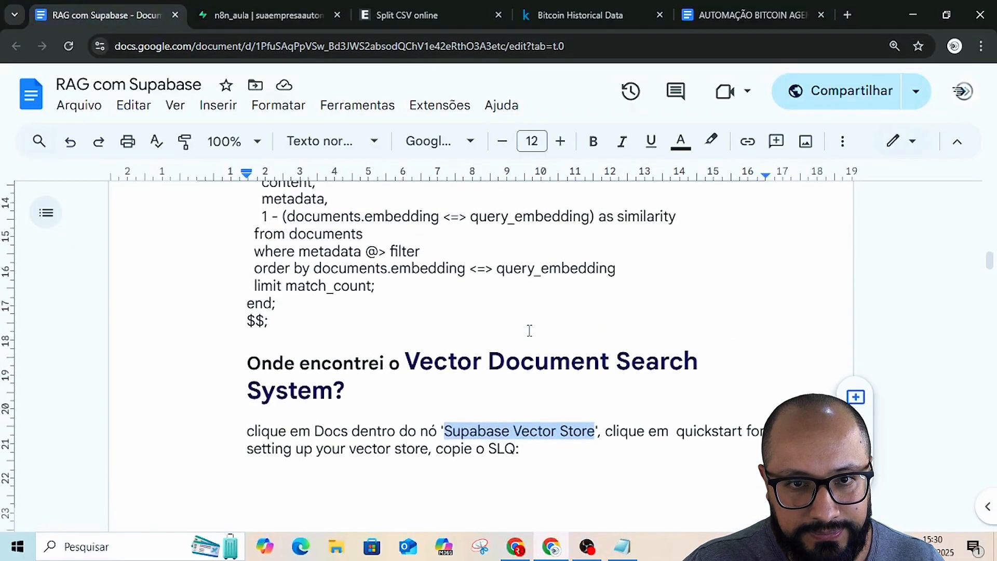
pyautogui.scroll(15, 529, 330)
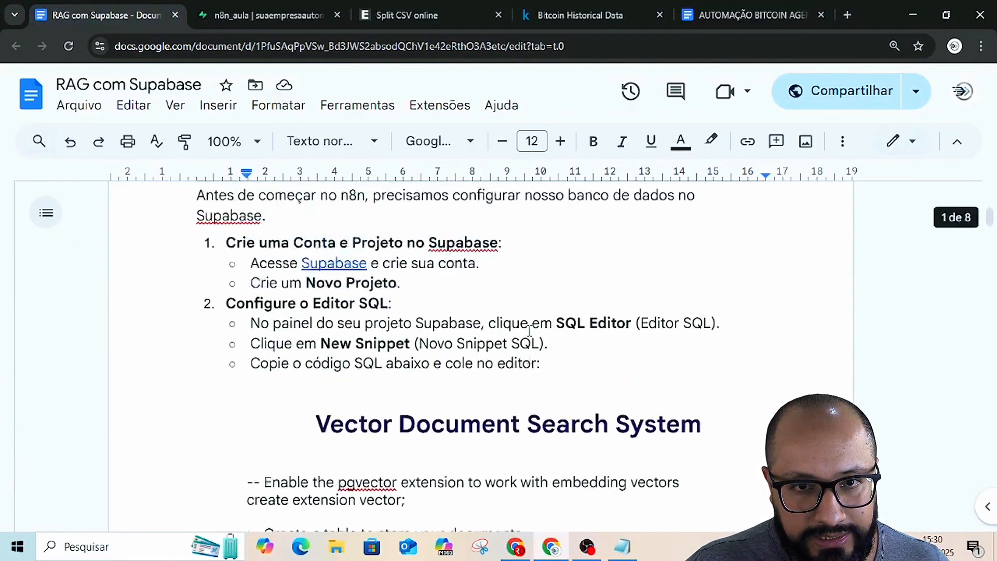
pyautogui.scroll(5, 529, 330)
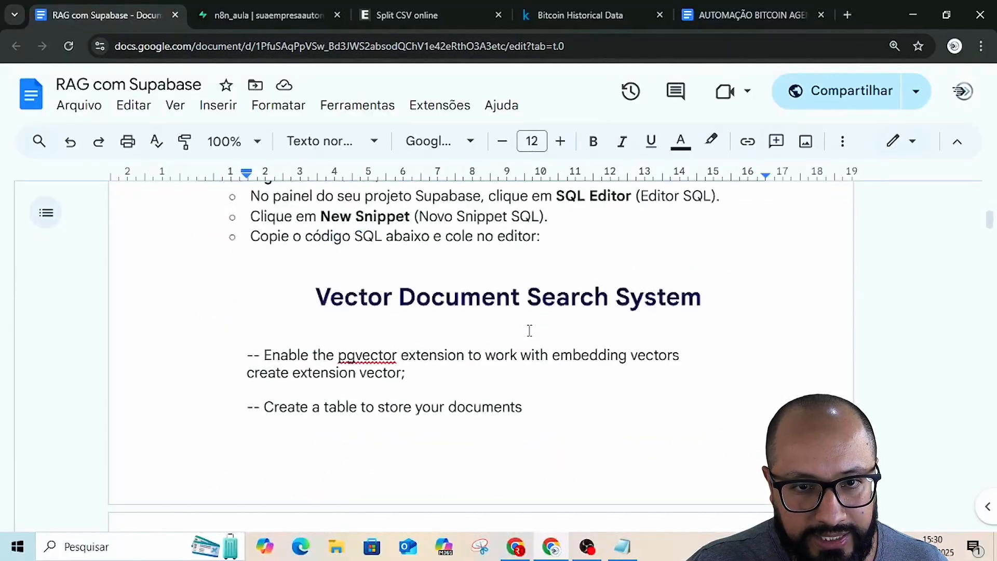
pyautogui.scroll(-20, 529, 330)
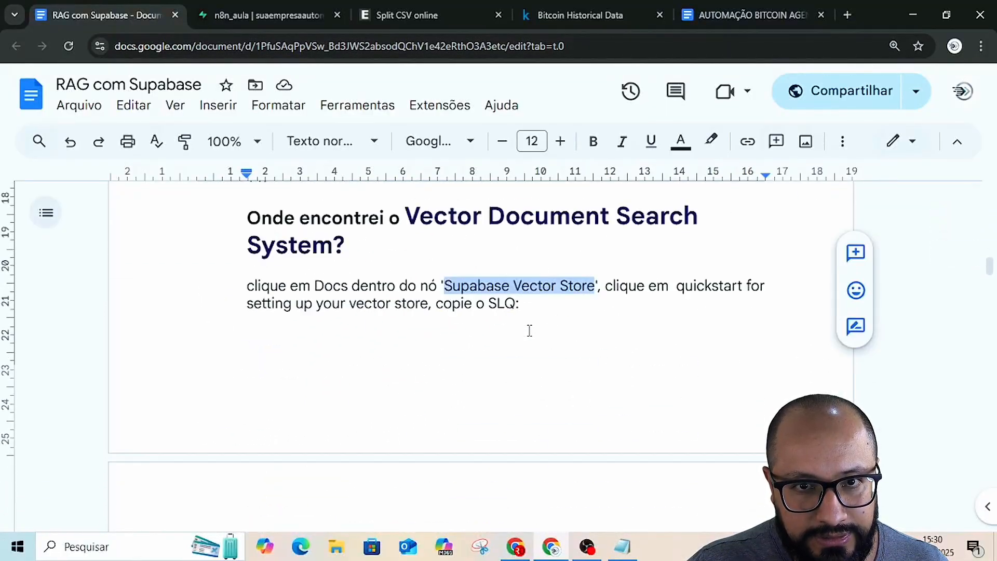
pyautogui.scroll(-4, 531, 334)
pyautogui.scroll(-10, 533, 333)
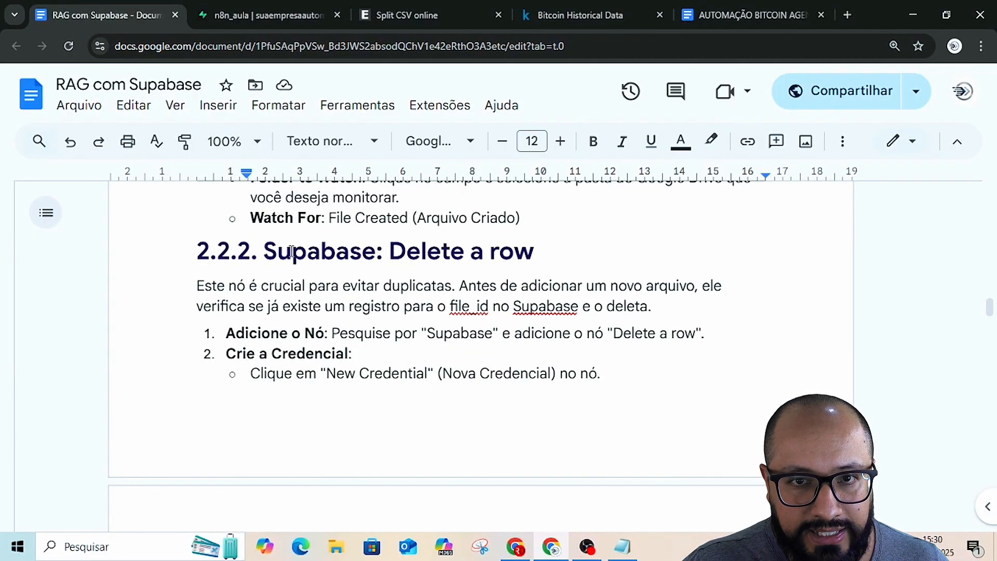
pyautogui.moveTo(292, 253); pyautogui.dragTo(531, 254)
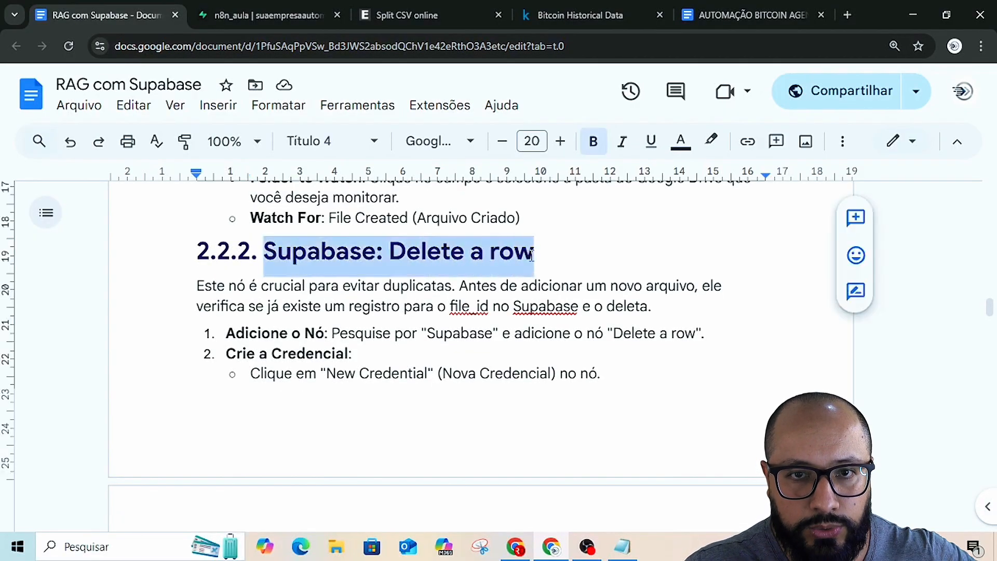
# Read the guide's Configurações do Nó list and compare its resource, operation and table settings with the Delete a row node
pyautogui.scroll(-5, 261, 354)
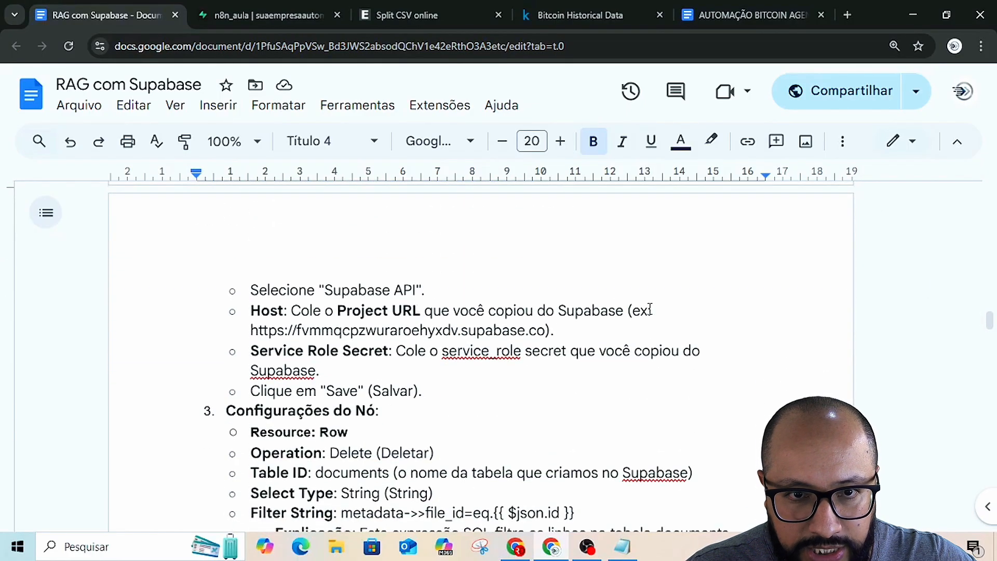
pyautogui.scroll(-1, 332, 304)
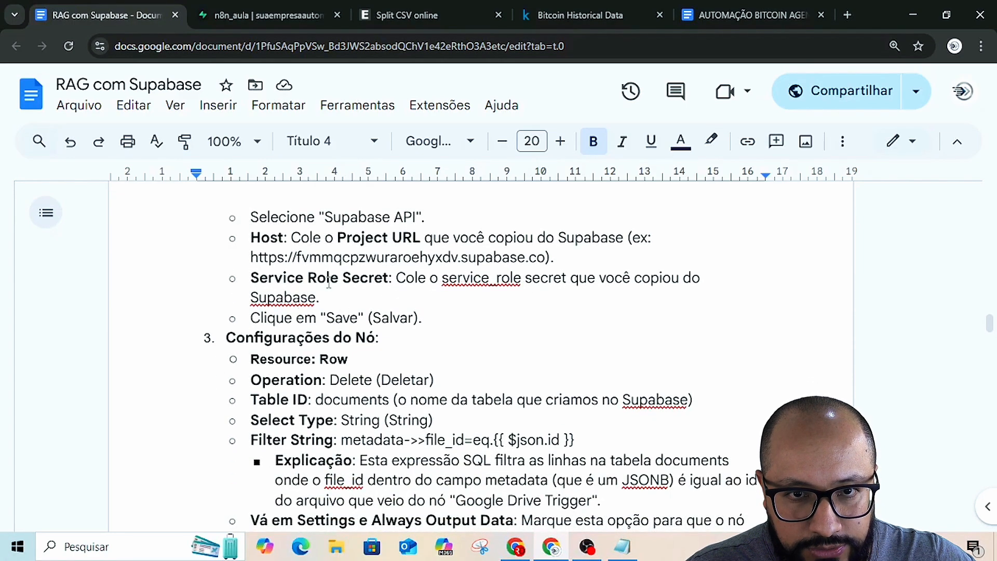
pyautogui.scroll(-1, 200, 267)
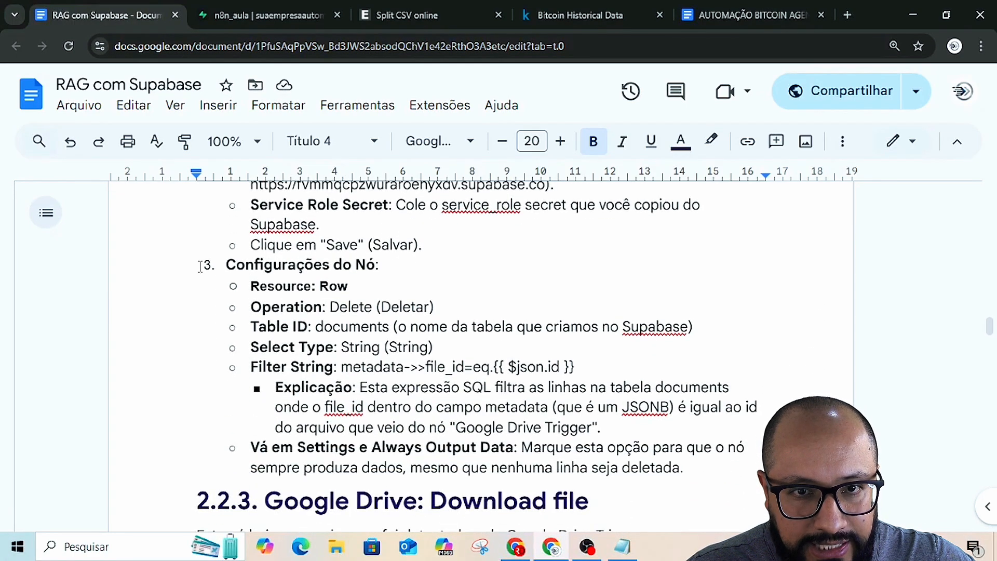
pyautogui.moveTo(227, 265); pyautogui.dragTo(386, 266)
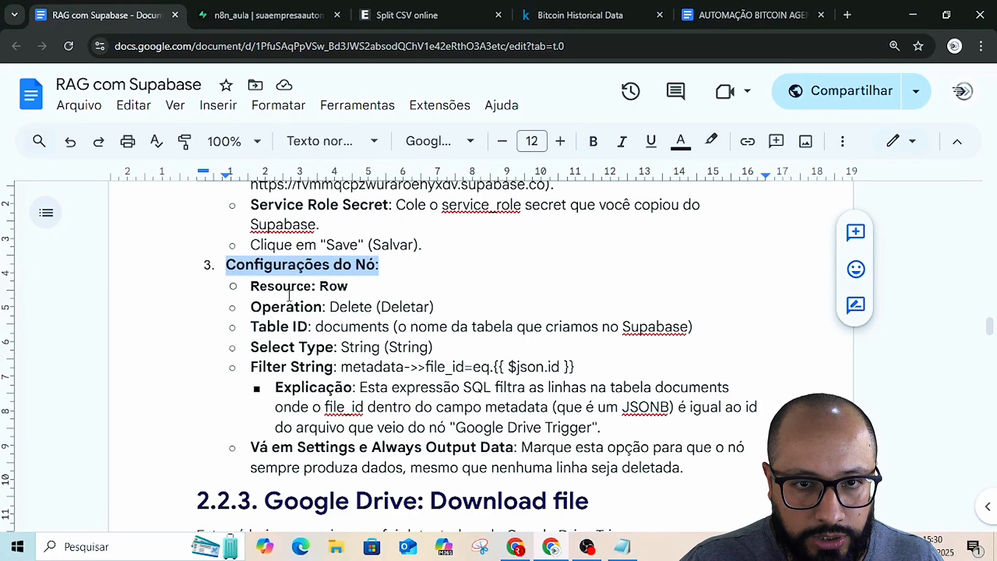
pyautogui.hotkey('alt', 'Tab')
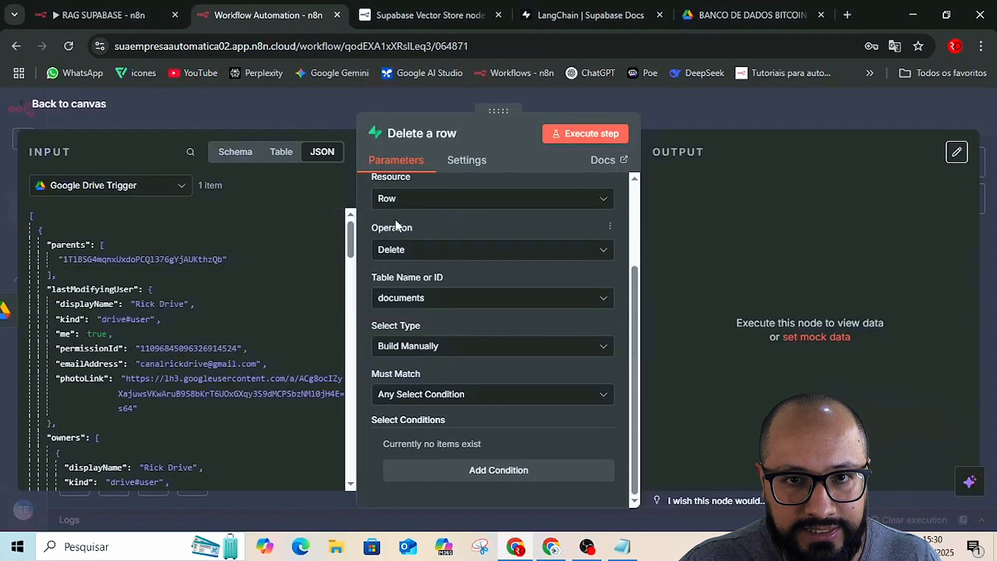
pyautogui.hotkey('alt', 'Tab')
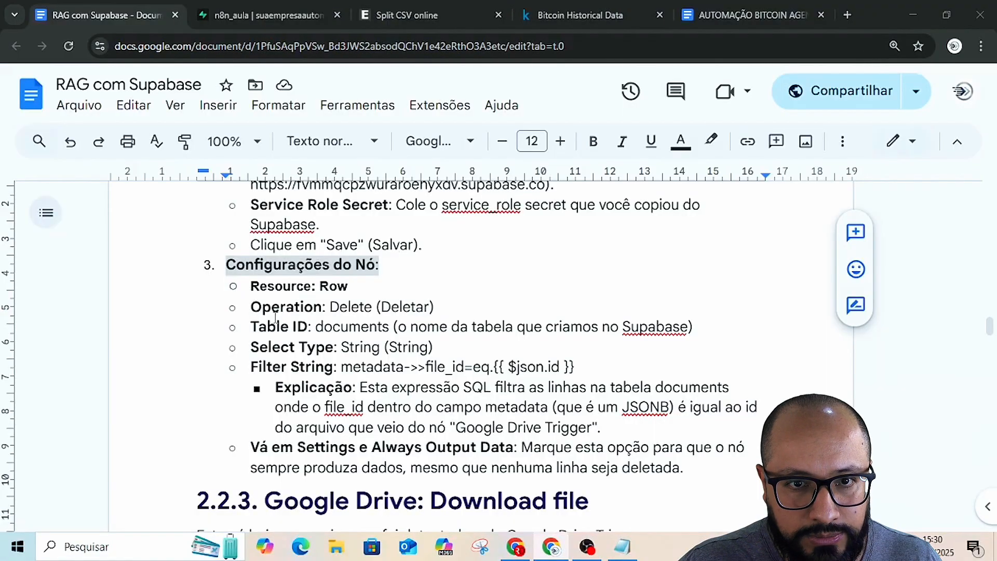
pyautogui.scroll(-2, 413, 315)
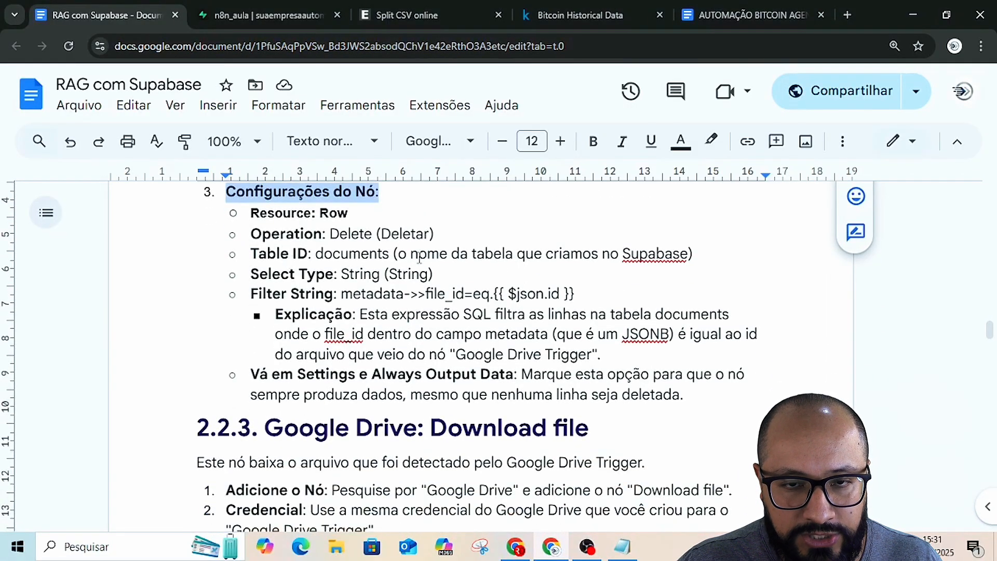
# Reselect documents as the Delete a row node's table and return to the guide to check the Select Type setting
pyautogui.hotkey('alt', 'Tab')
pyautogui.click(406, 303)
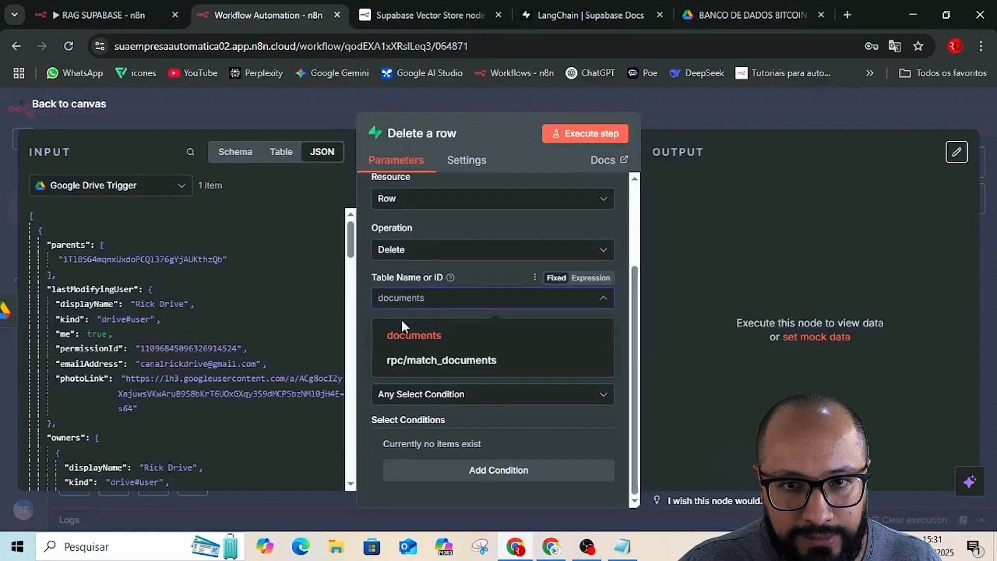
pyautogui.click(413, 335)
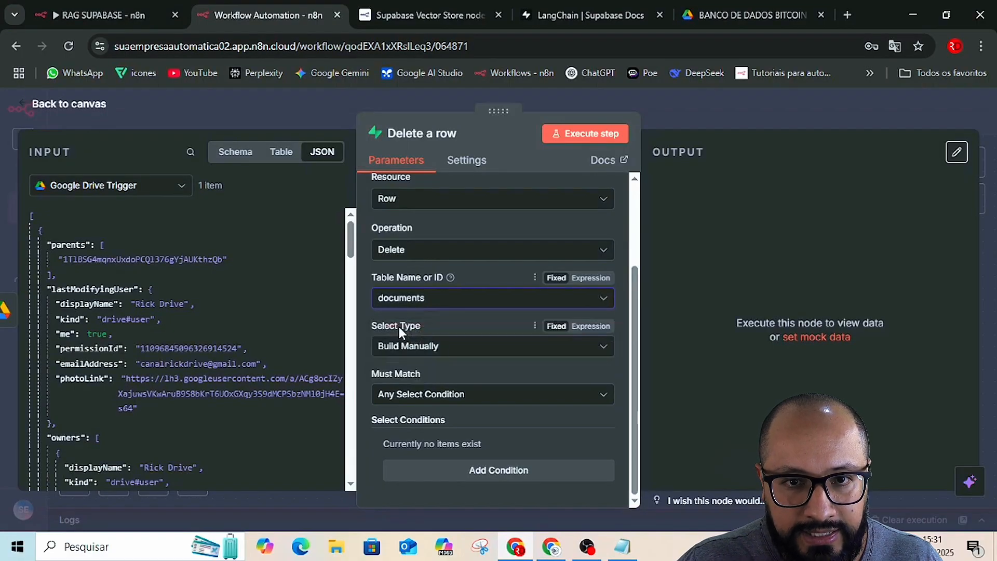
pyautogui.hotkey('alt', 'Tab')
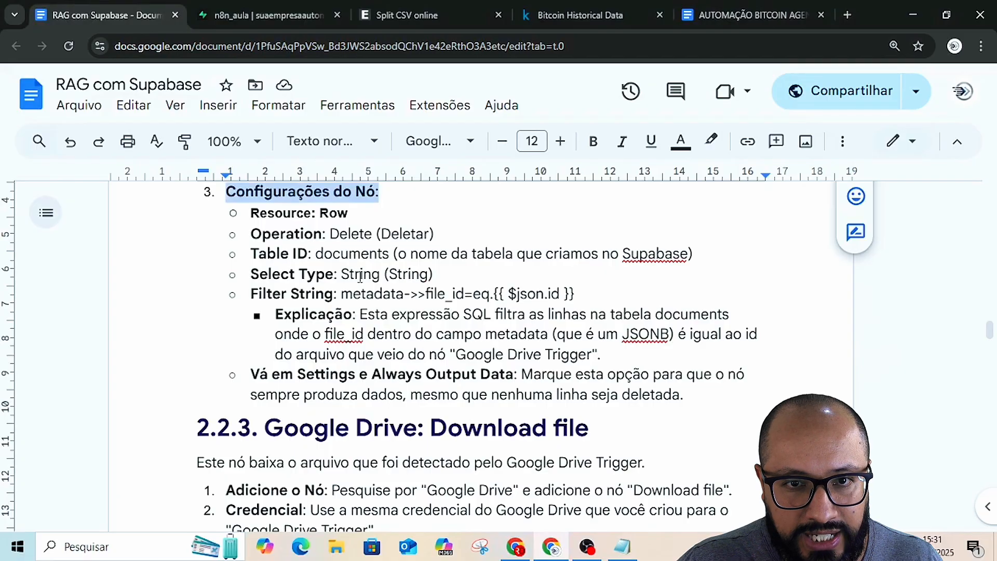
# Return to the Delete a row node in n8n, keep documents as the table, and set Select Type to String
pyautogui.hotkey('alt', 'Tab')
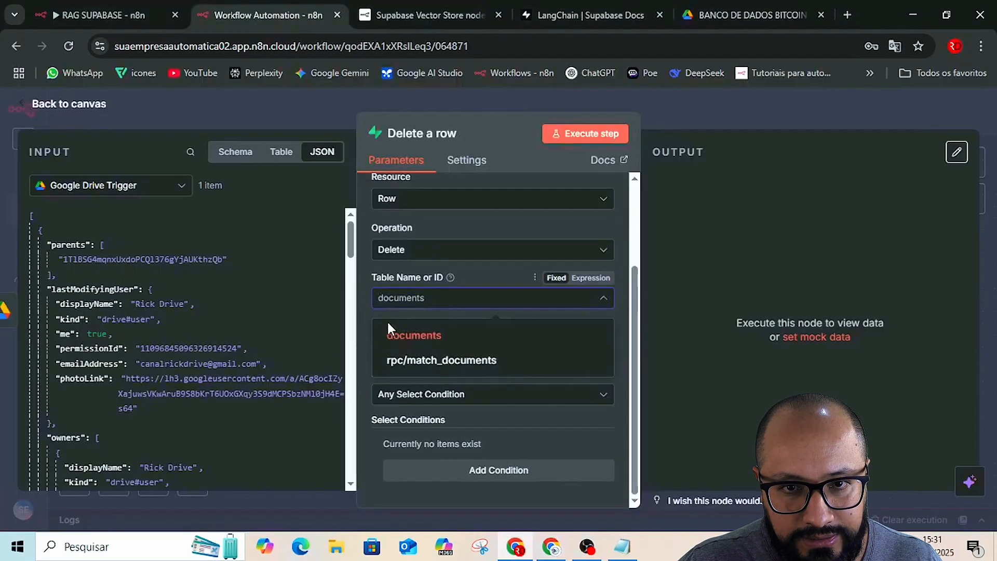
pyautogui.click(414, 335)
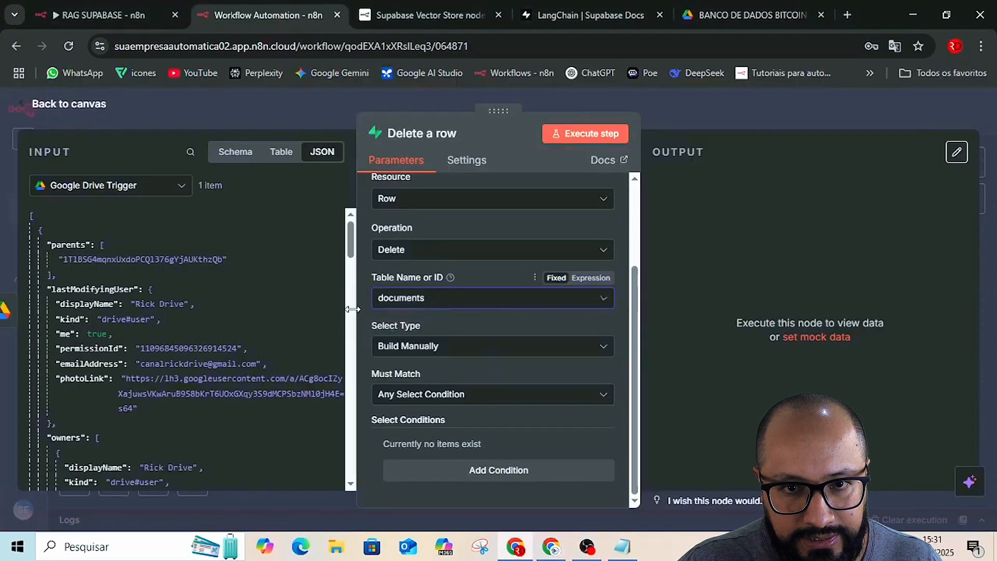
pyautogui.click(406, 347)
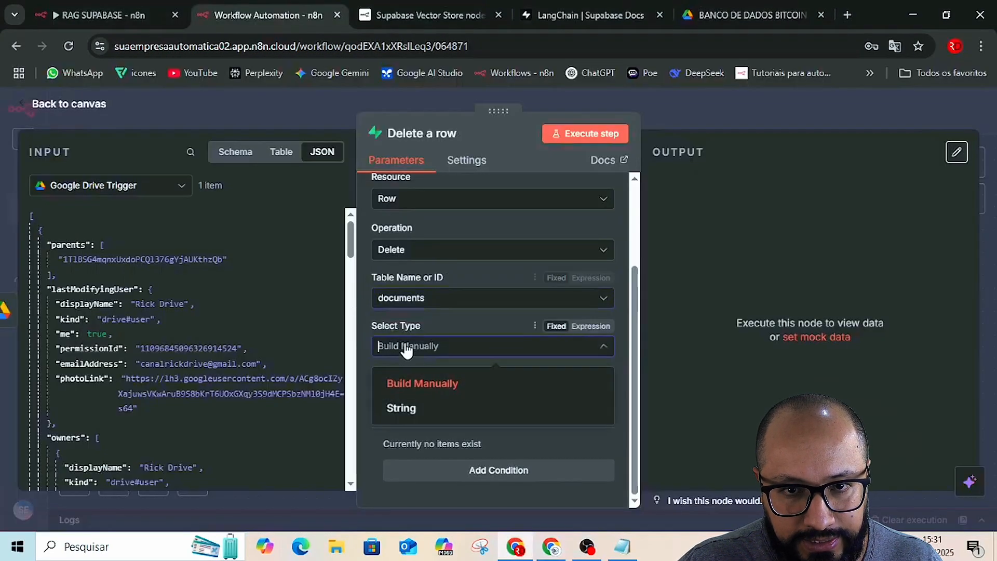
pyautogui.click(403, 410)
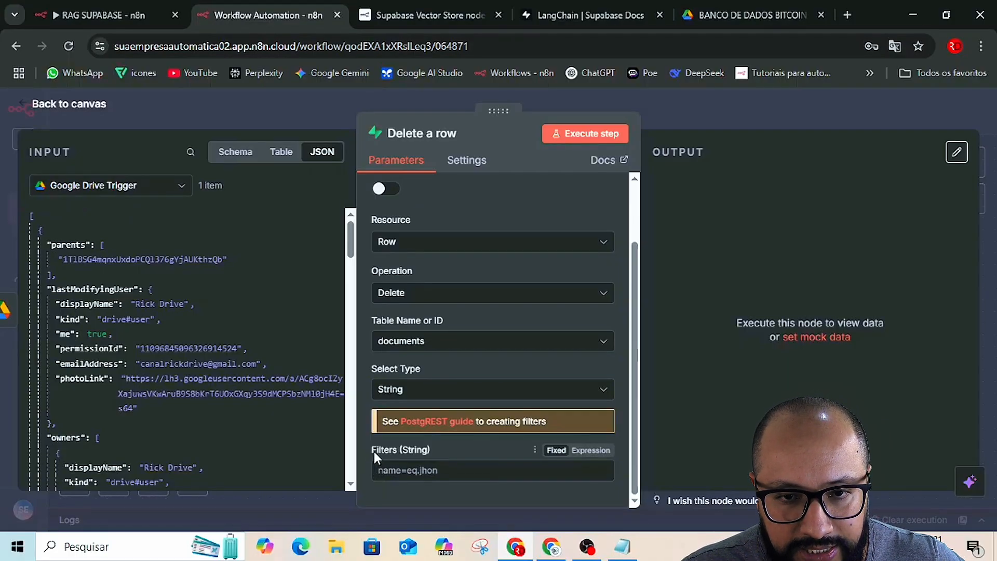
# Translate the n8n page from English to Portuguese
pyautogui.rightClick(451, 450)
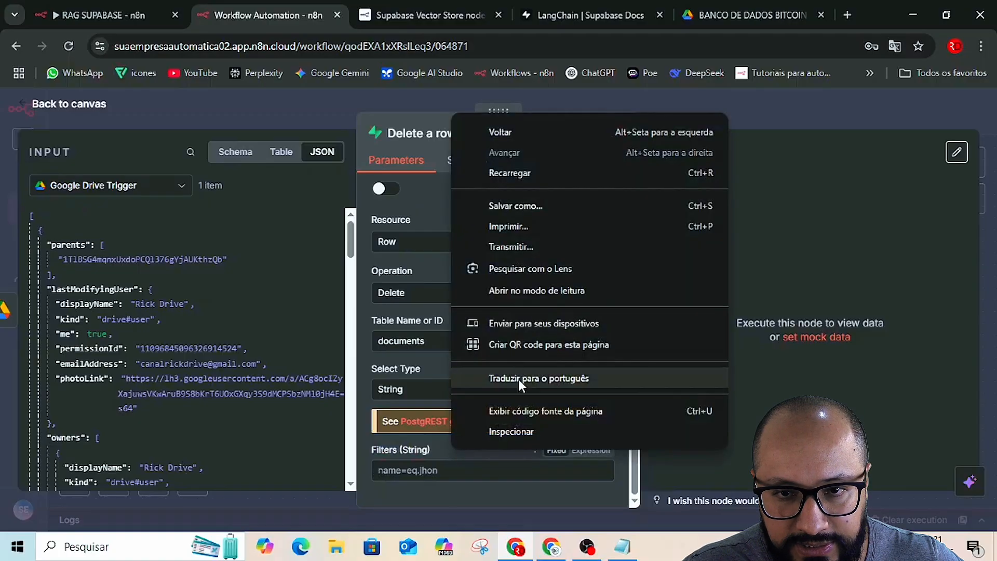
pyautogui.click(516, 373)
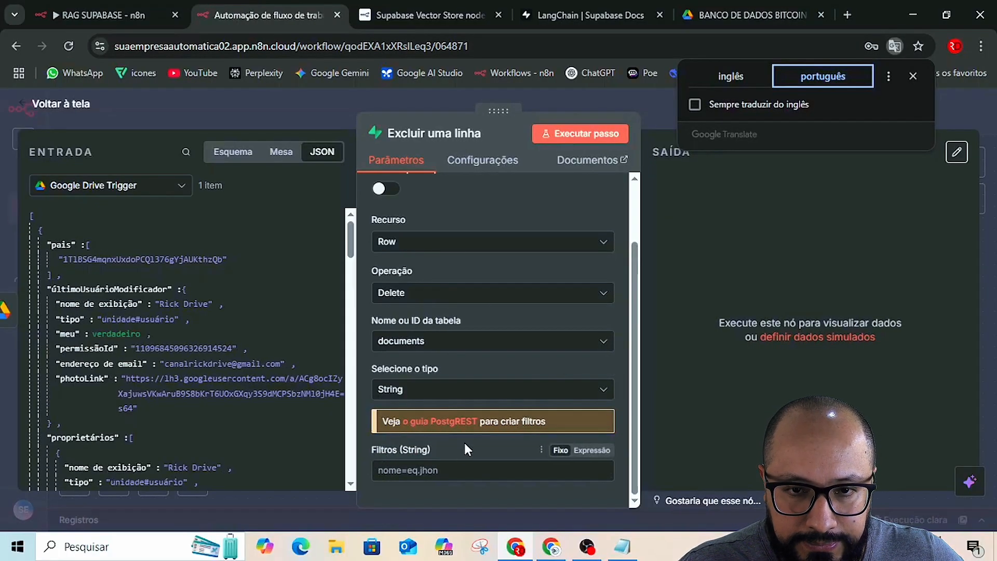
pyautogui.click(737, 75)
pyautogui.click(806, 79)
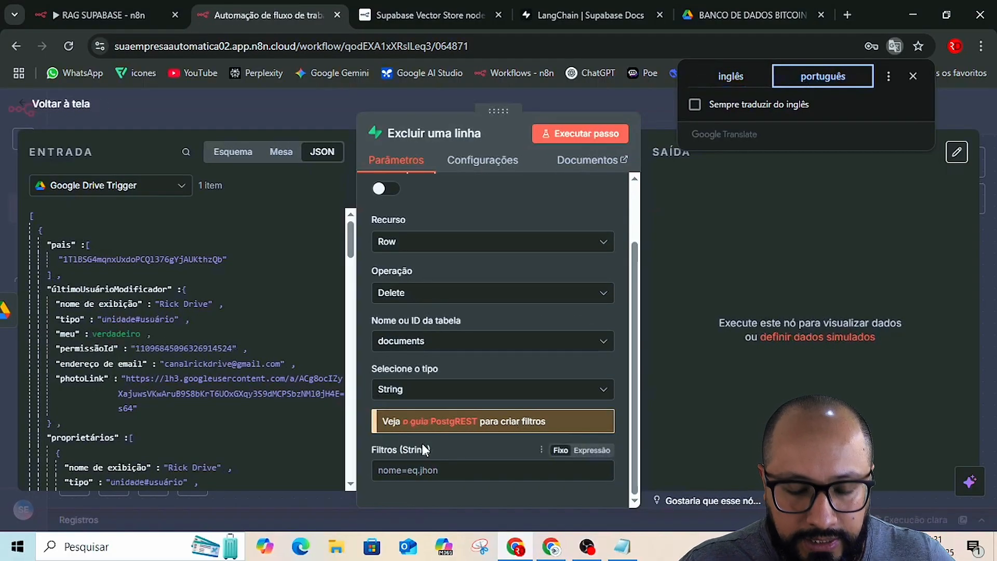
# Copy the filter string metadata->>file_id=eq.{{ $json.id }} from the RAG com Supabase guide into the node's Filters (String) setting
pyautogui.hotkey('alt', 'Tab')
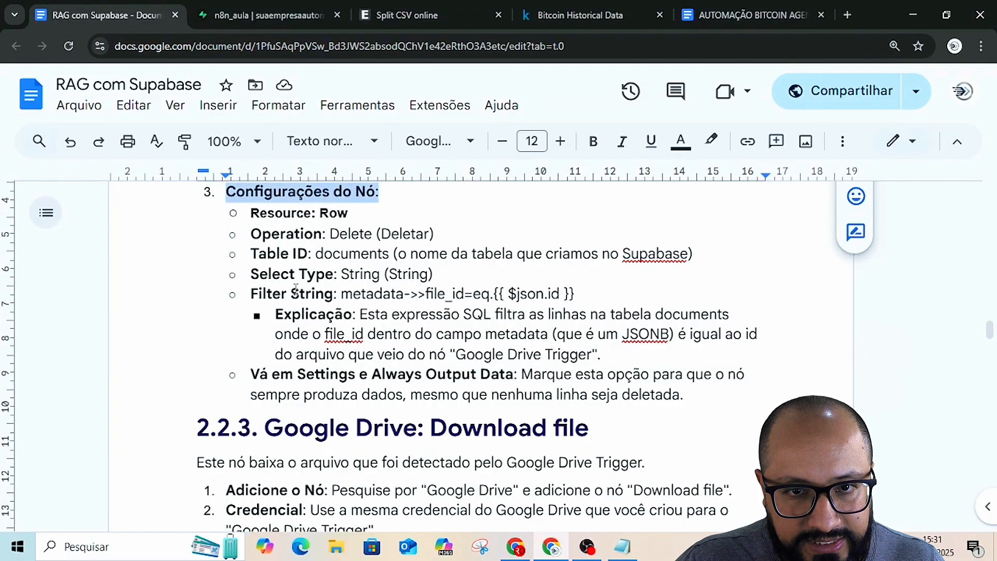
pyautogui.moveTo(343, 294); pyautogui.dragTo(577, 300)
pyautogui.hotkey('ctrl', 'c')
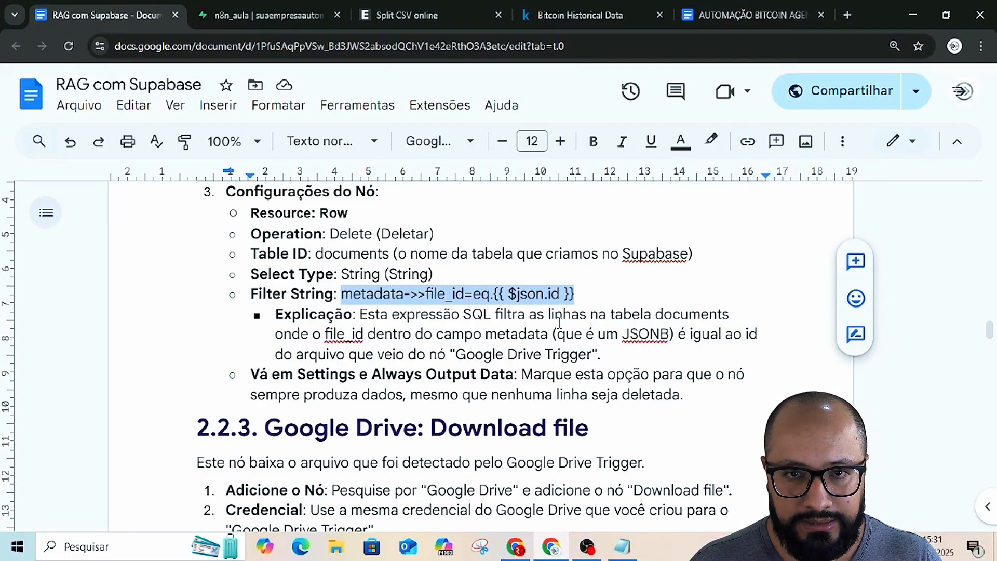
pyautogui.hotkey('alt', 'Tab')
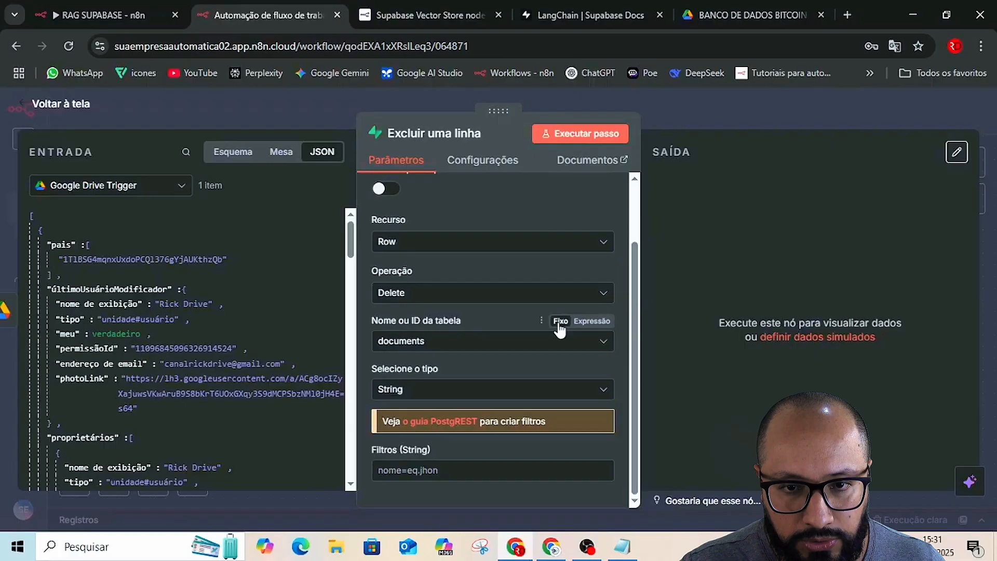
pyautogui.click(468, 469)
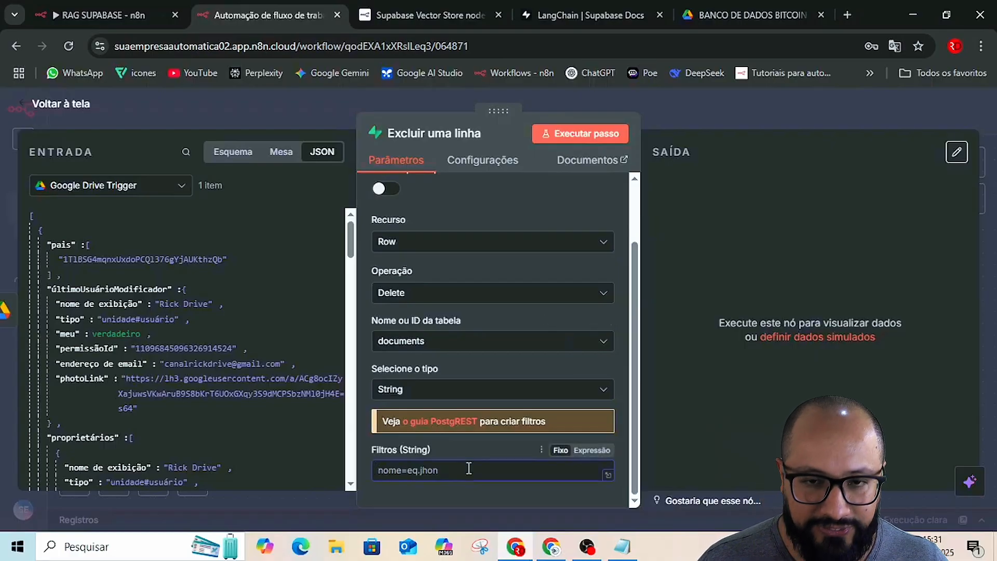
pyautogui.hotkey('ctrl', 'v')
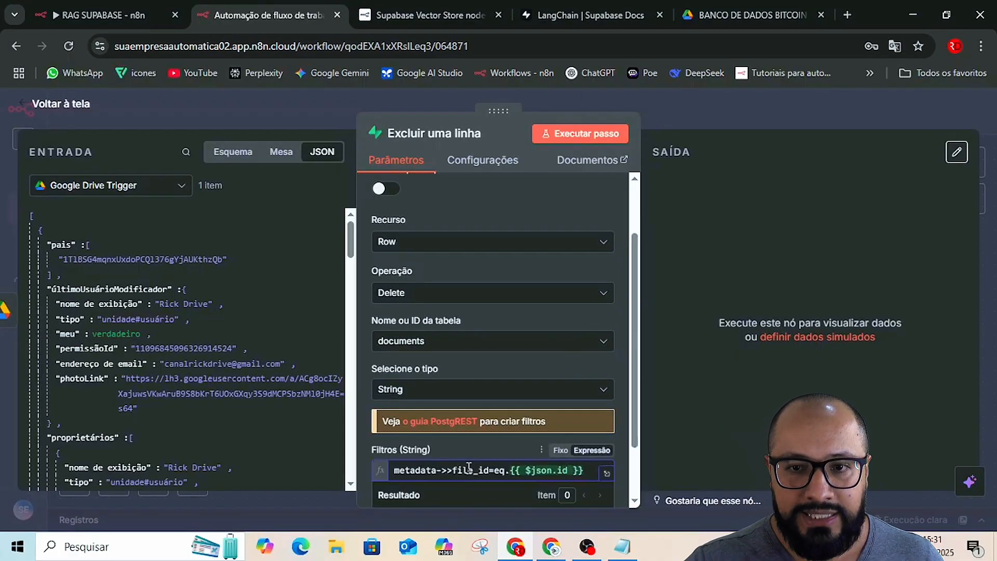
pyautogui.click(360, 443)
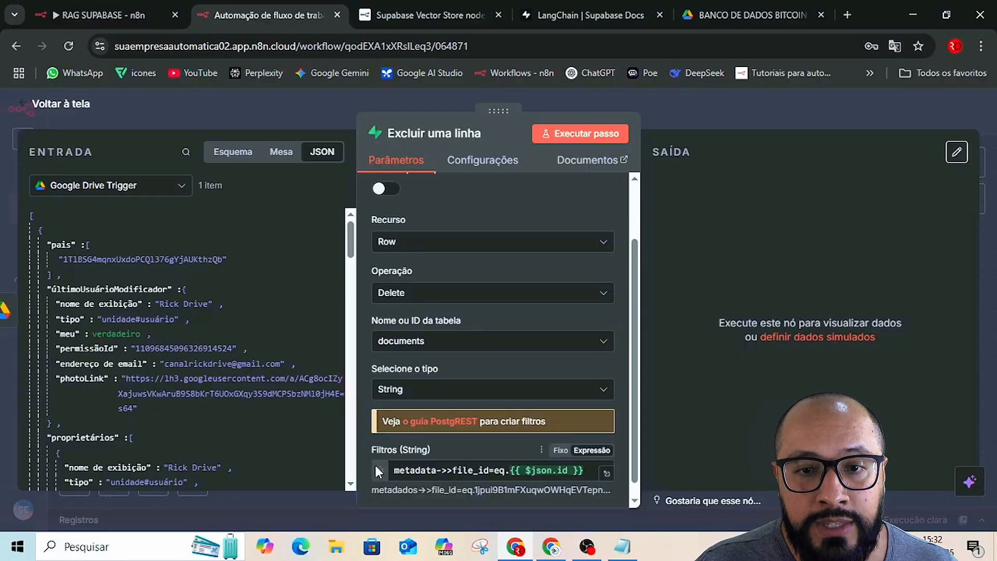
# Open the linked PostgREST guide, review the horizontal filtering operators, and return to the Delete a row node
pyautogui.click(451, 421)
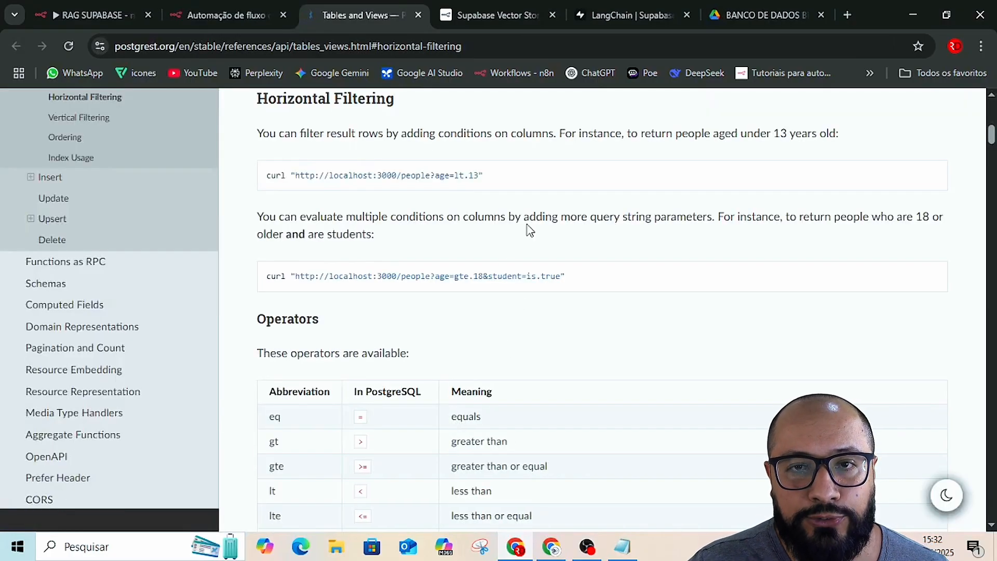
pyautogui.scroll(-5, 492, 311)
pyautogui.scroll(-4, 491, 324)
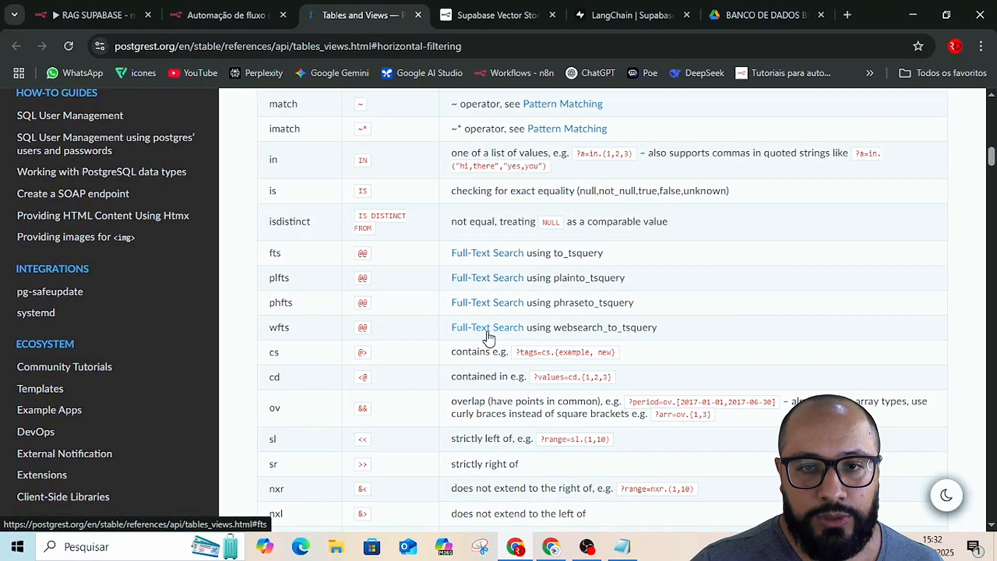
pyautogui.scroll(-5, 488, 337)
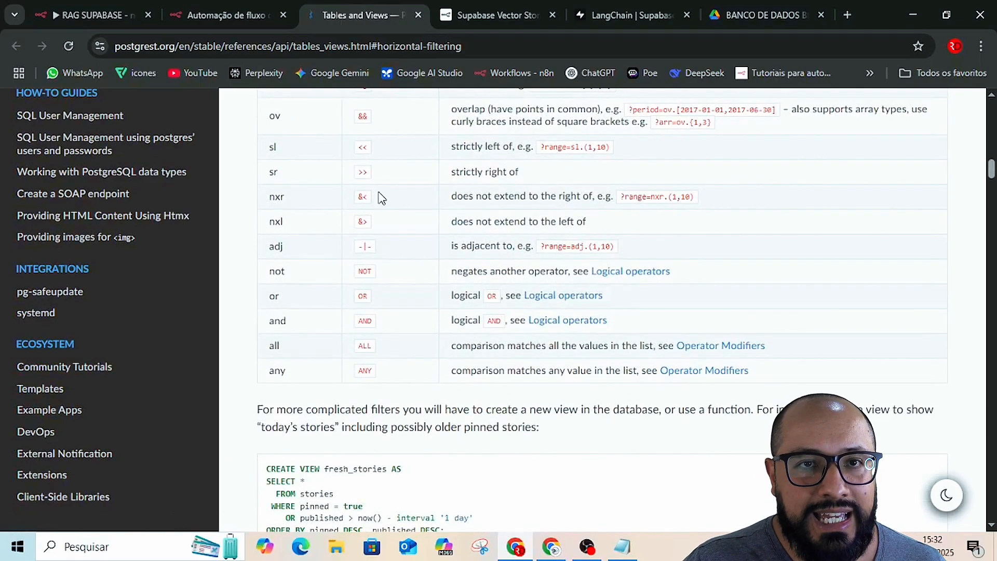
pyautogui.click(226, 13)
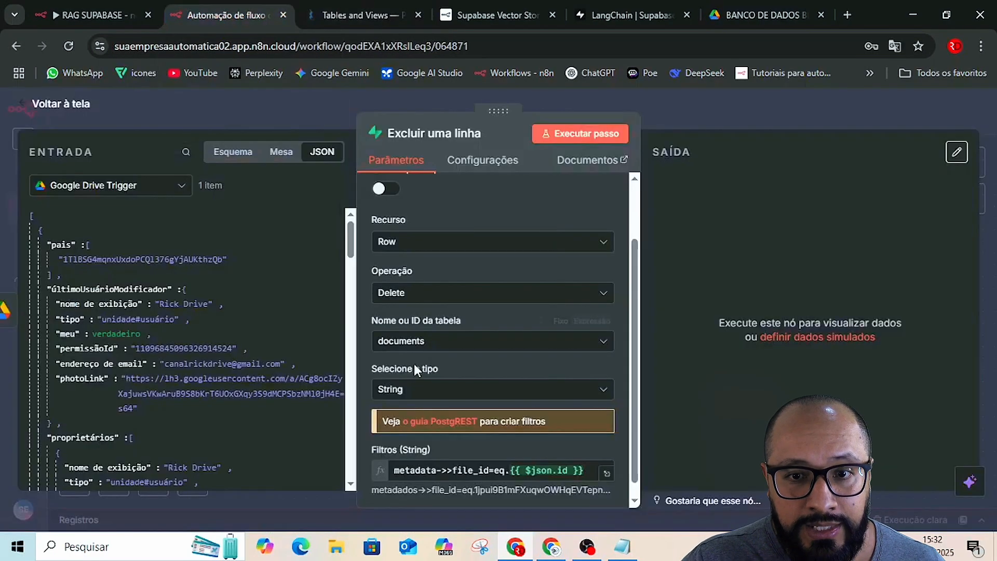
pyautogui.scroll(-1, 395, 415)
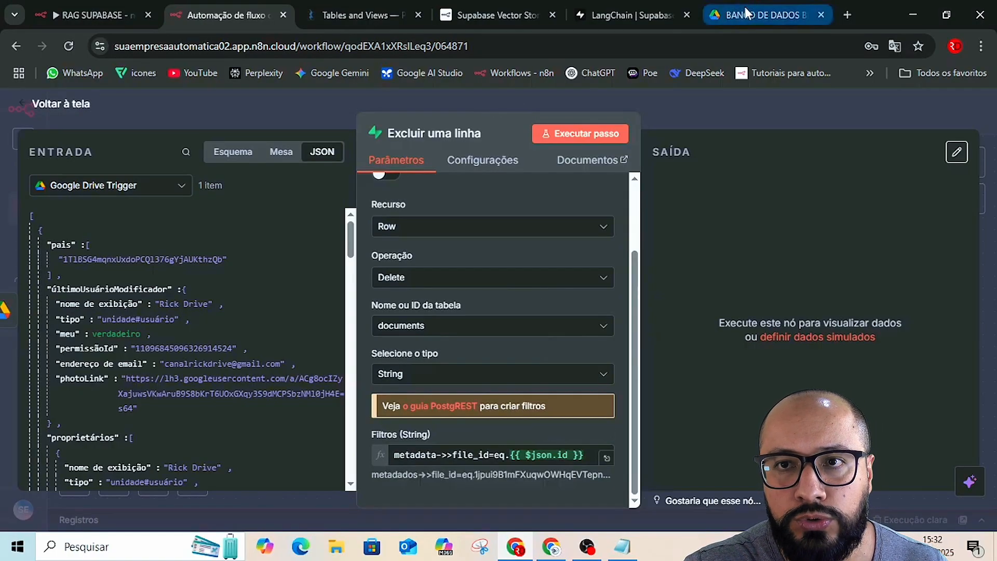
# Preview 2019 a 2025.csv in the Google Drive folder, highlight the folder ID in the address, and return to the n8n node
pyautogui.click(746, 13)
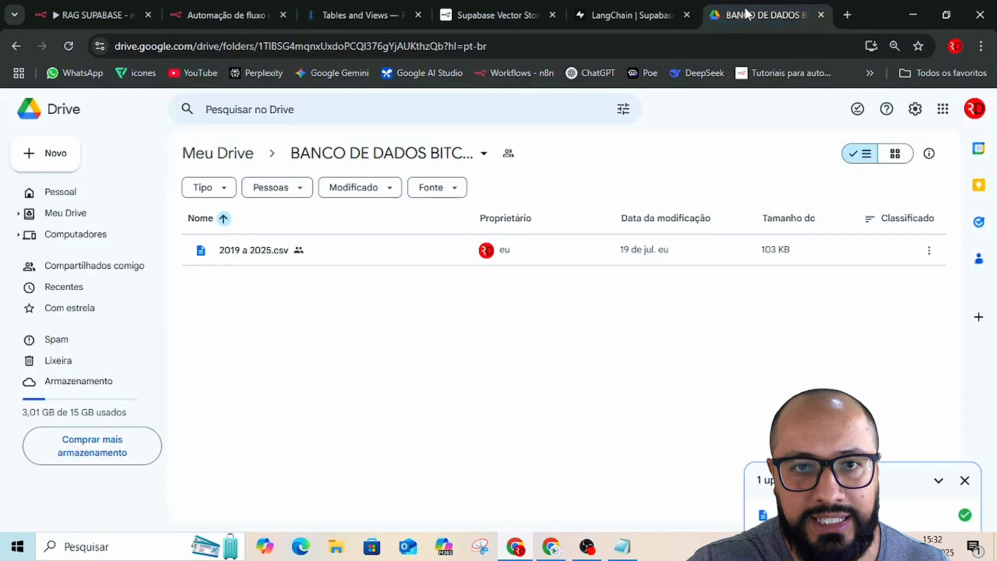
pyautogui.doubleClick(269, 252)
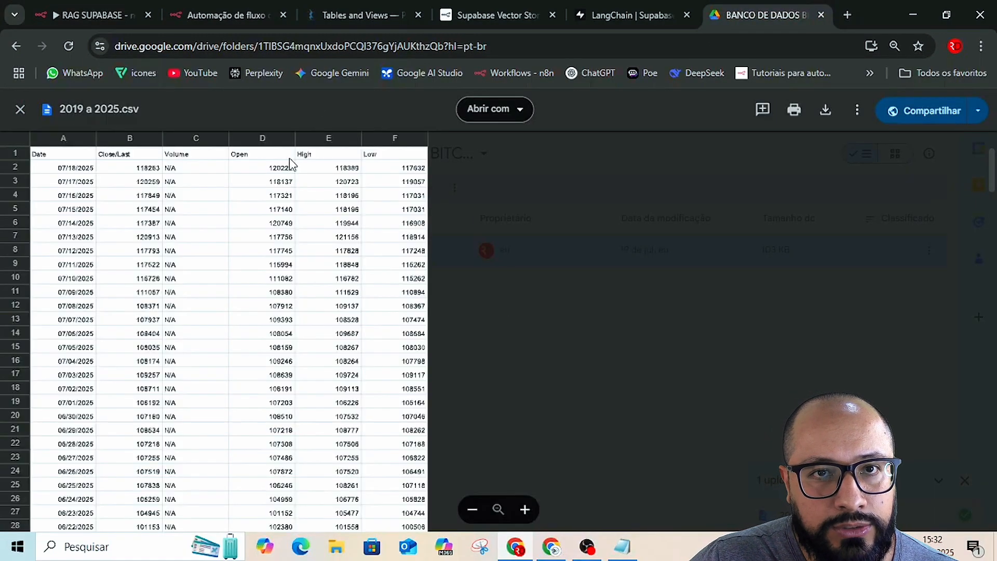
pyautogui.click(332, 45)
pyautogui.click(332, 45)
pyautogui.doubleClick(332, 46)
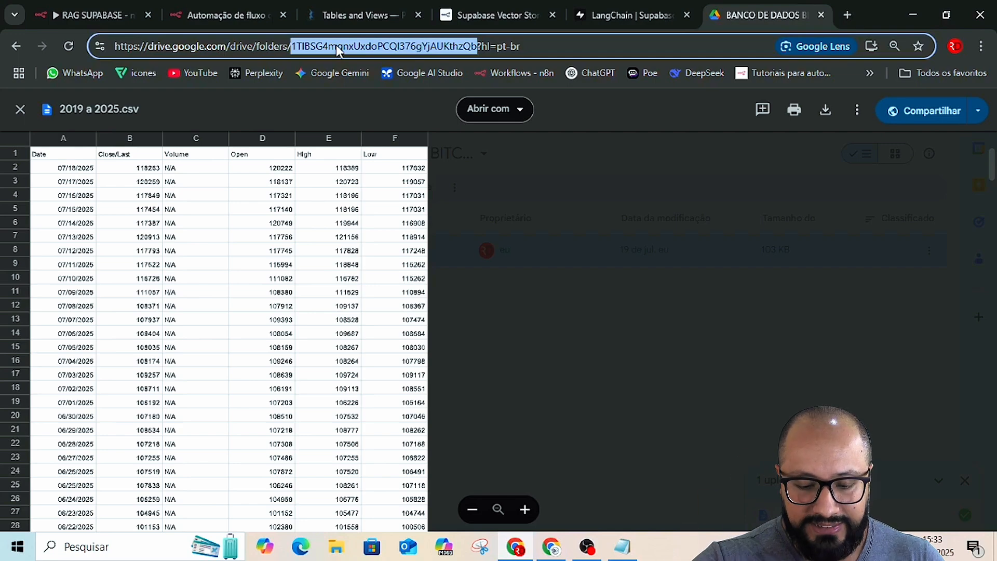
pyautogui.hotkey('alt', 'Tab')
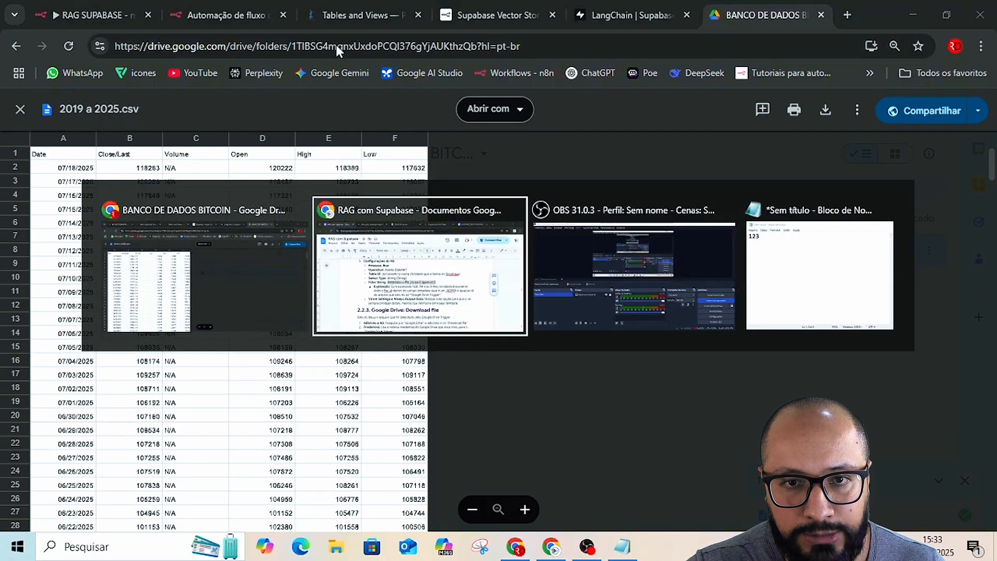
pyautogui.hotkey('alt', 'Tab')
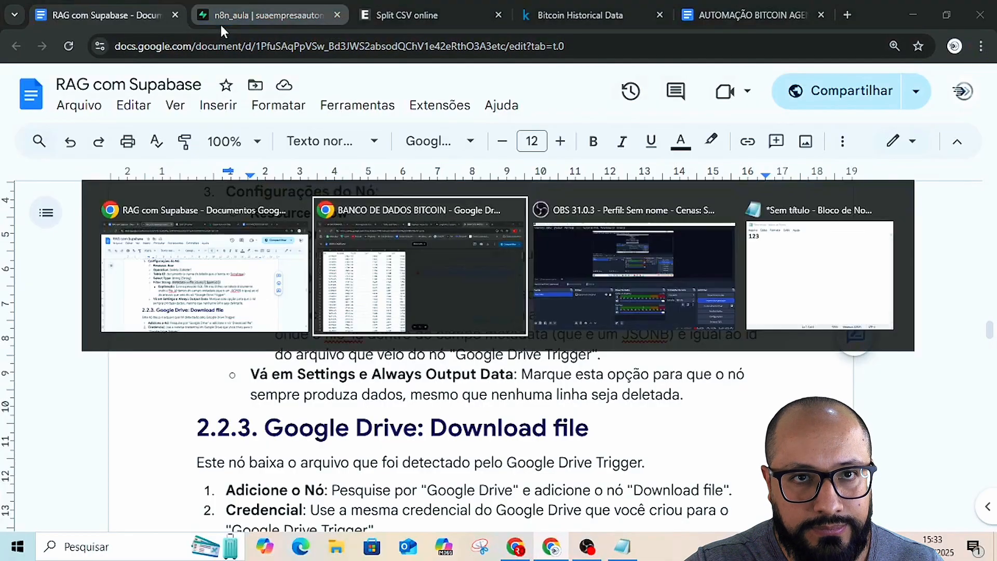
pyautogui.click(212, 11)
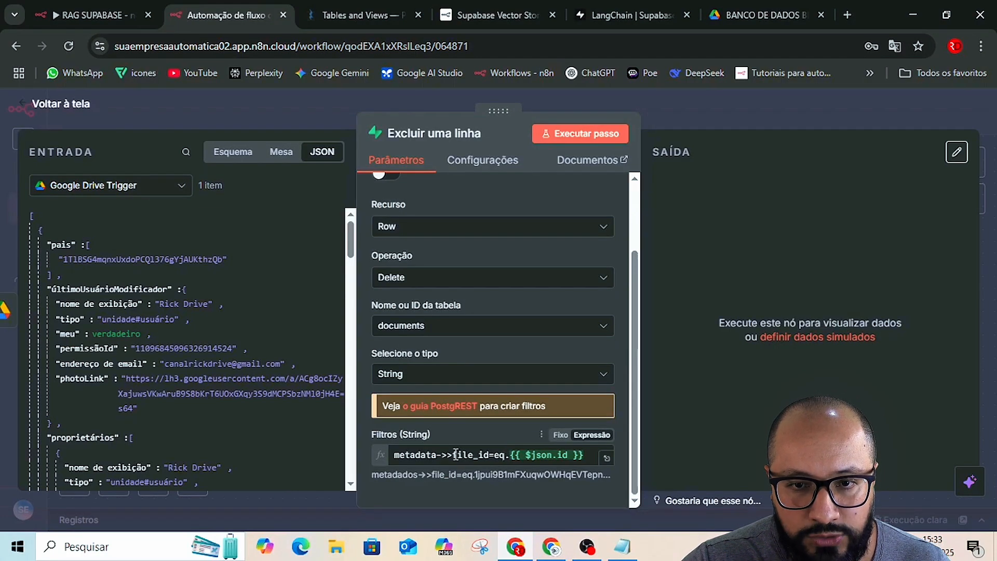
# Examine file_id in the filter and look through the Google Drive Trigger's JSON input for the matching id field
pyautogui.moveTo(455, 455); pyautogui.dragTo(492, 455)
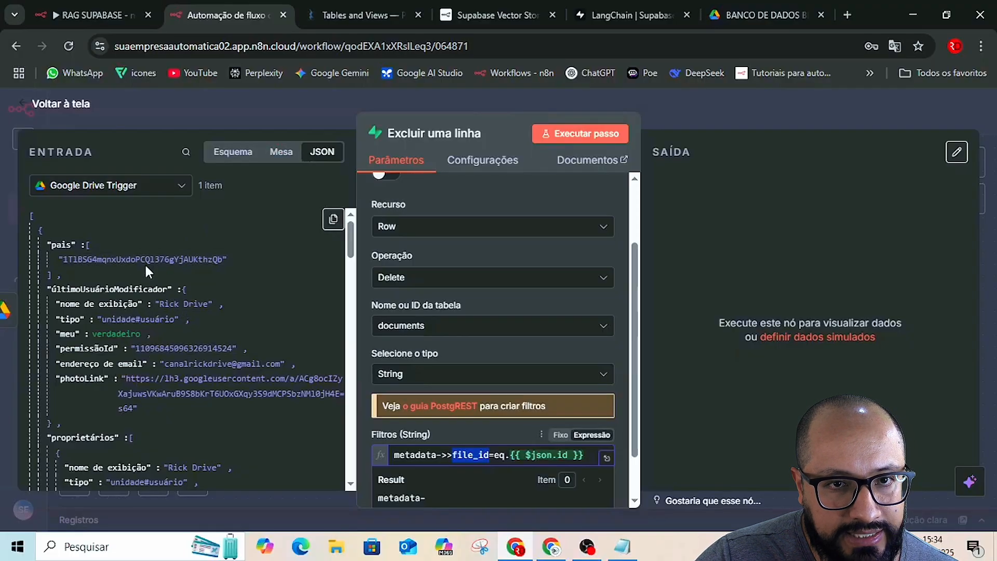
pyautogui.moveTo(253, 263); pyautogui.dragTo(61, 260)
pyautogui.scroll(-10, 164, 387)
pyautogui.scroll(-10, 165, 390)
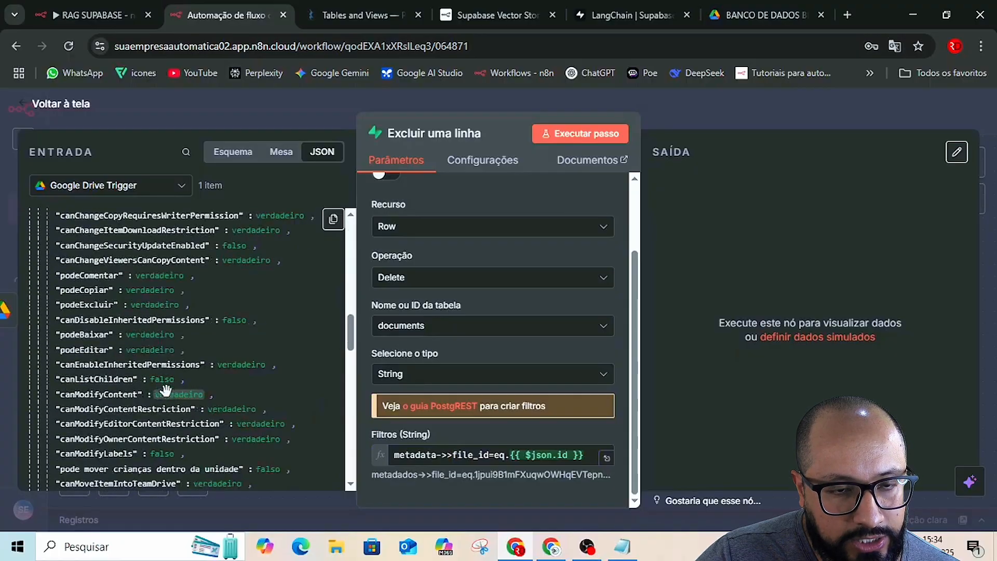
pyautogui.scroll(-10, 166, 389)
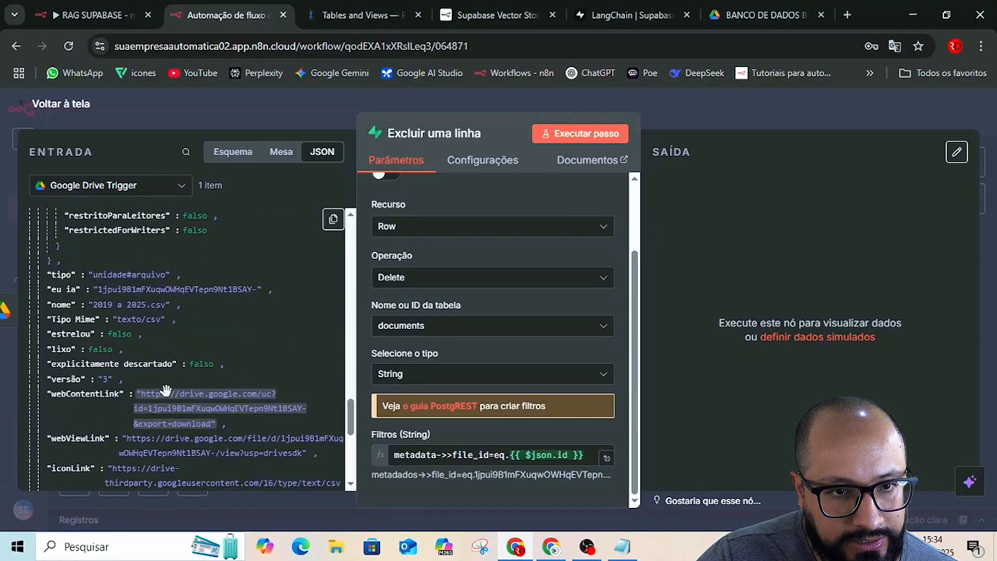
pyautogui.scroll(-5, 166, 391)
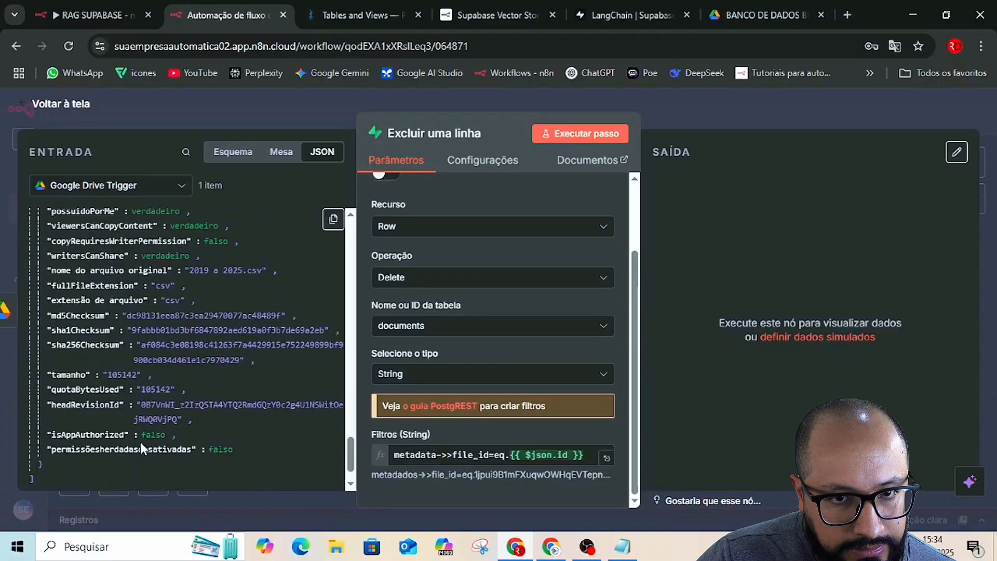
pyautogui.scroll(12, 140, 441)
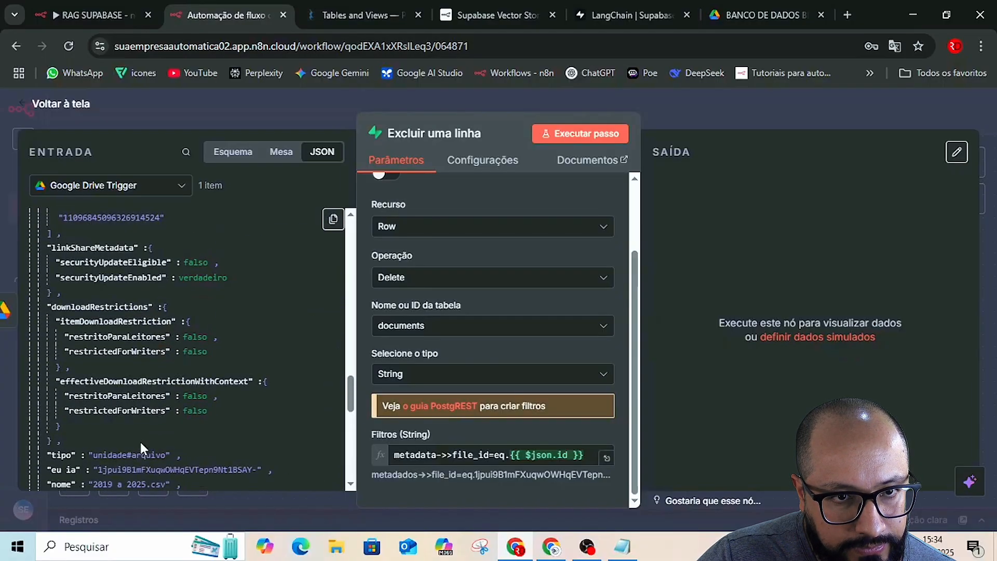
pyautogui.scroll(5, 139, 440)
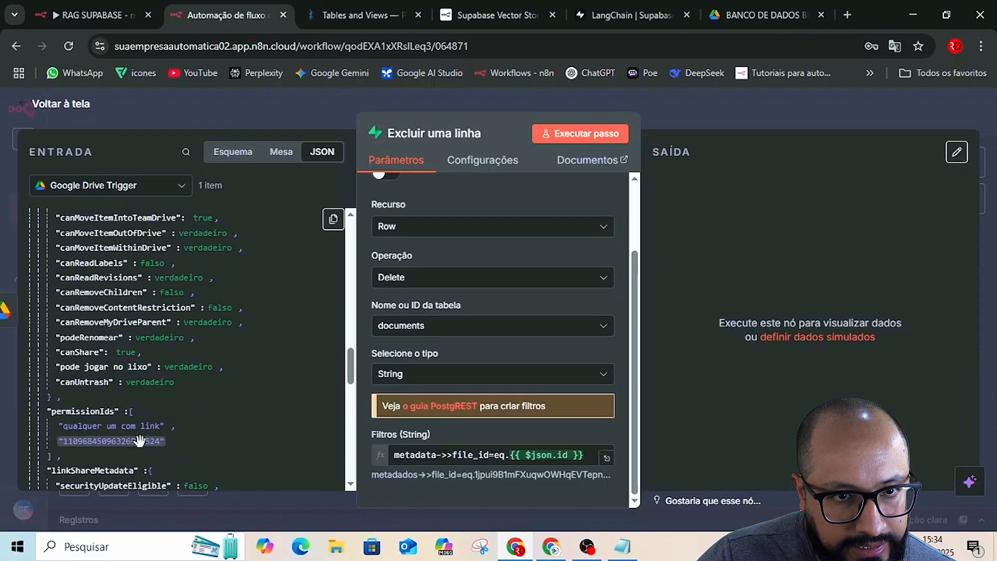
pyautogui.scroll(6, 139, 440)
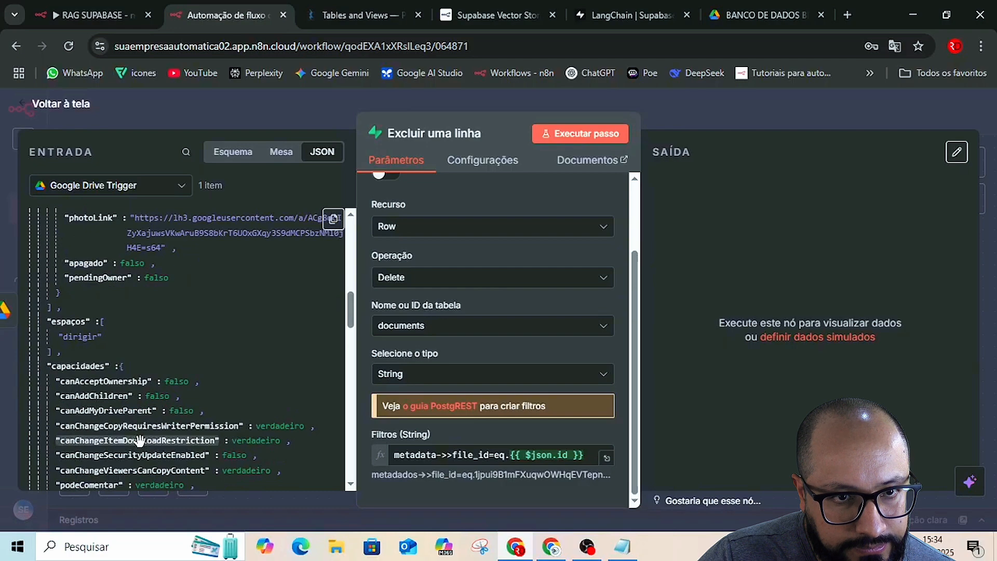
pyautogui.scroll(5, 167, 383)
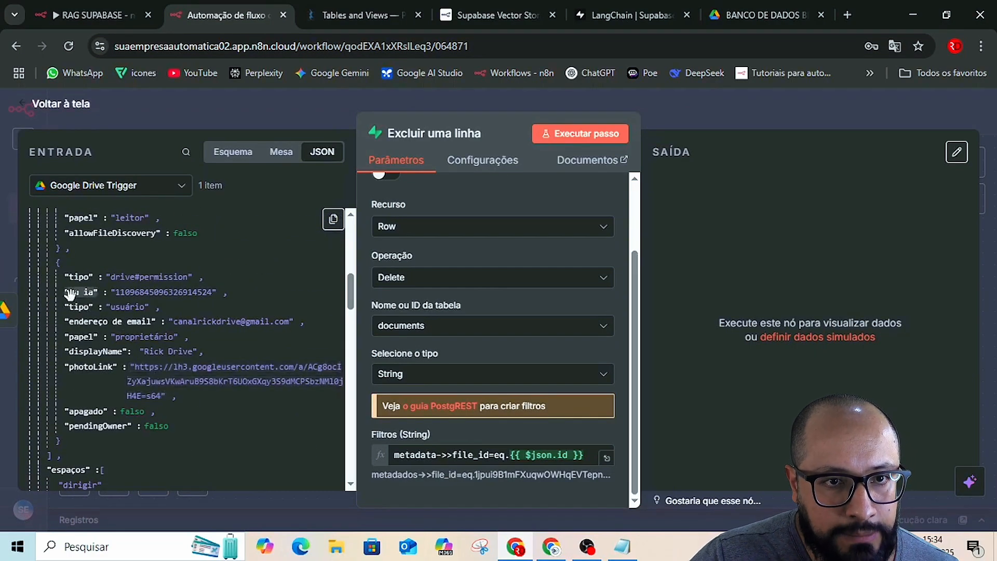
pyautogui.moveTo(70, 294); pyautogui.dragTo(584, 457)
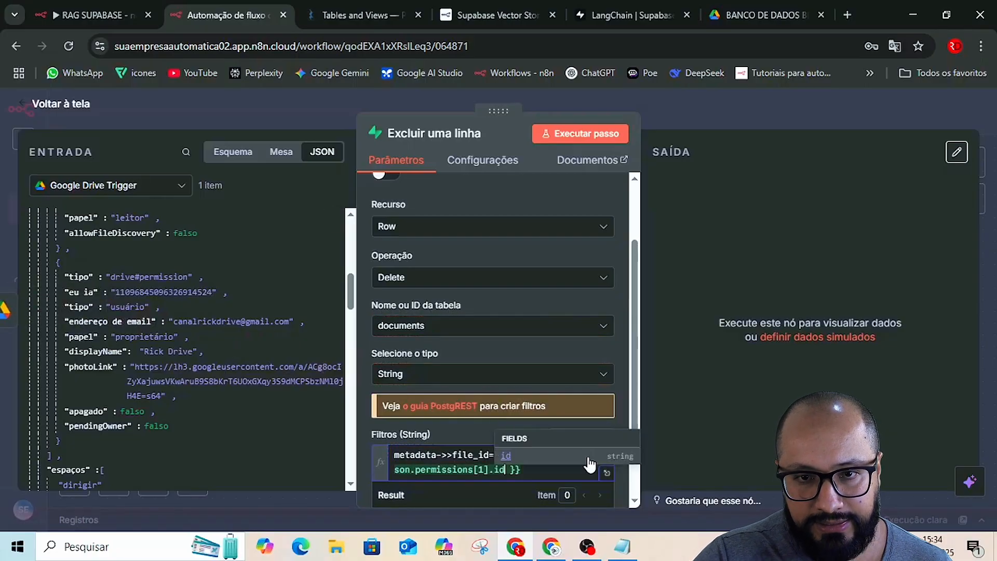
pyautogui.click(535, 474)
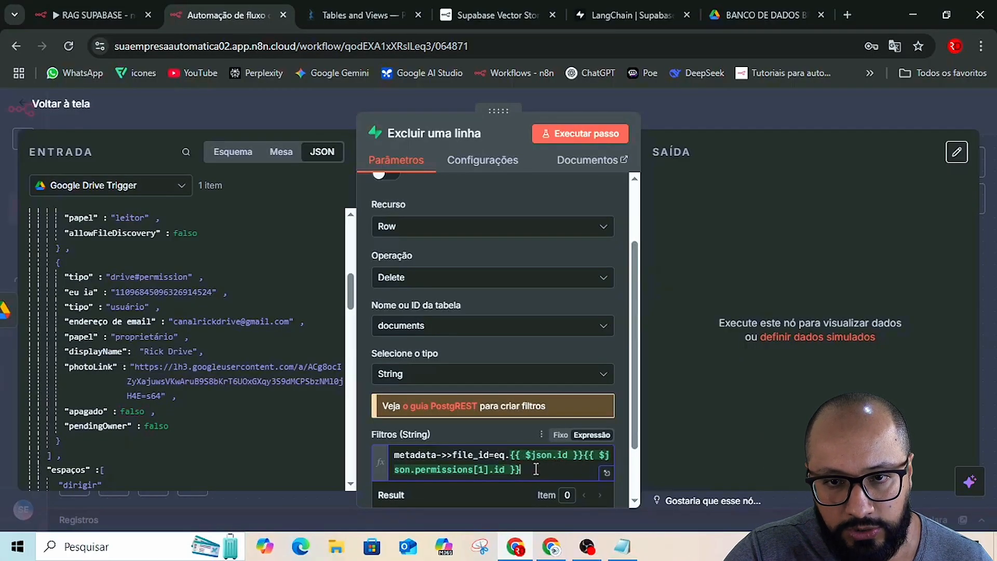
pyautogui.moveTo(582, 466); pyautogui.dragTo(586, 461)
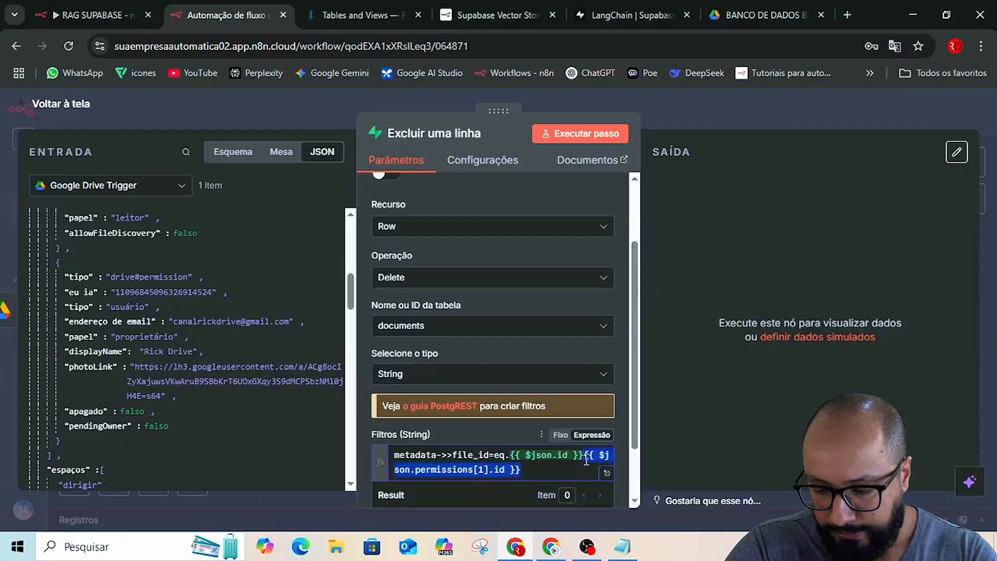
pyautogui.press('BackSpace')
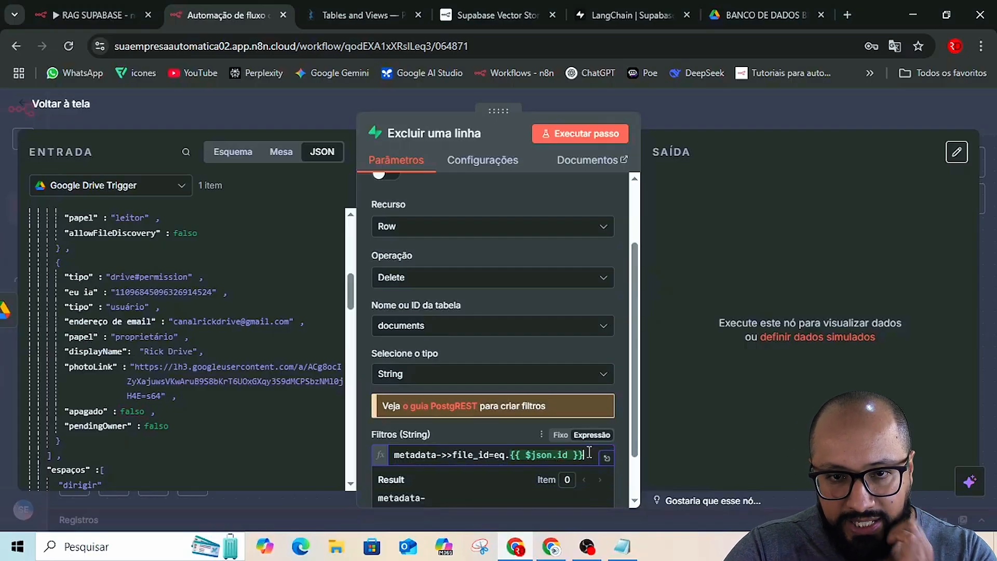
pyautogui.click(362, 434)
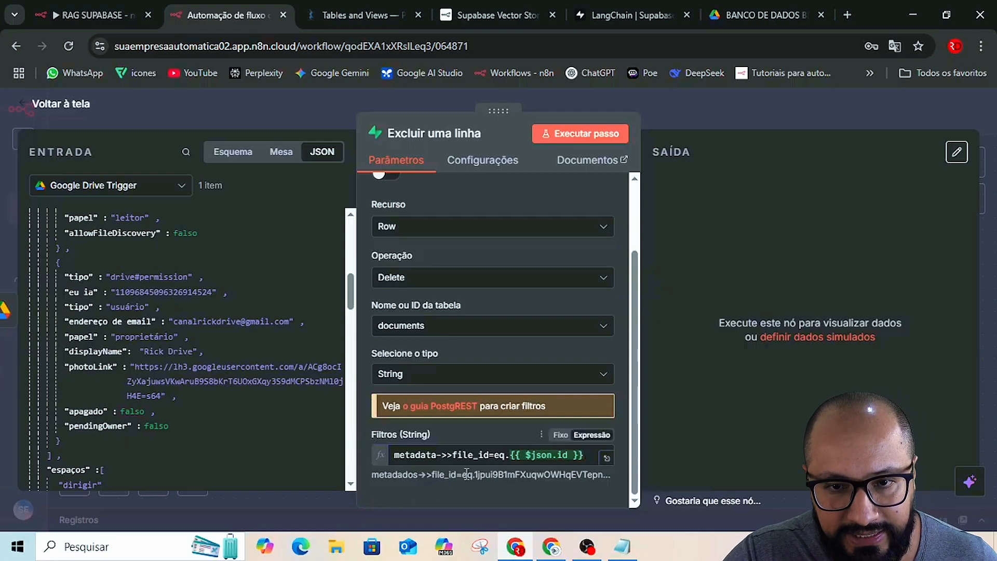
# Highlight the resolved file ID beneath the filter expression and return to the workflow canvas
pyautogui.moveTo(478, 474); pyautogui.dragTo(561, 475)
pyautogui.click(497, 494)
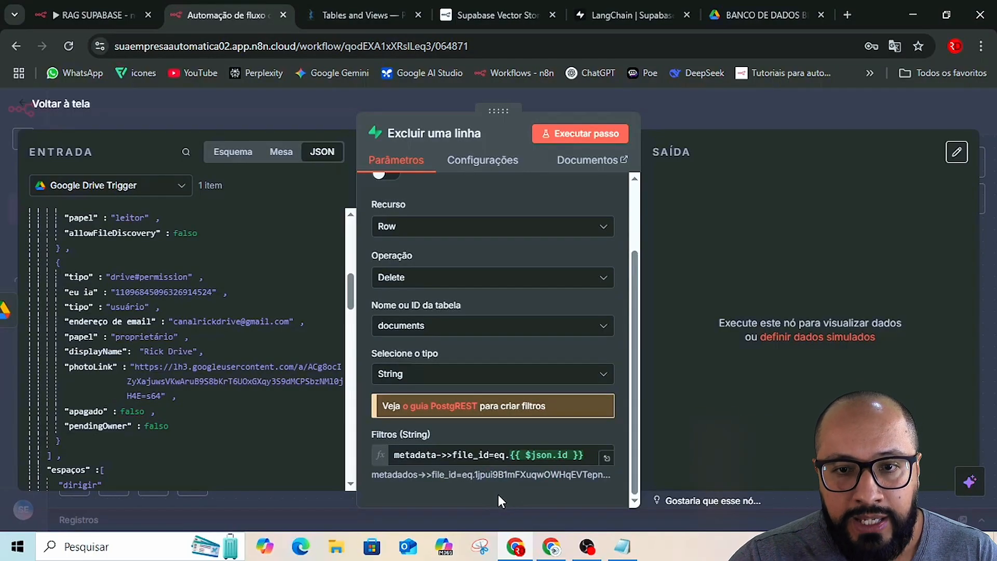
pyautogui.moveTo(473, 475); pyautogui.dragTo(592, 476)
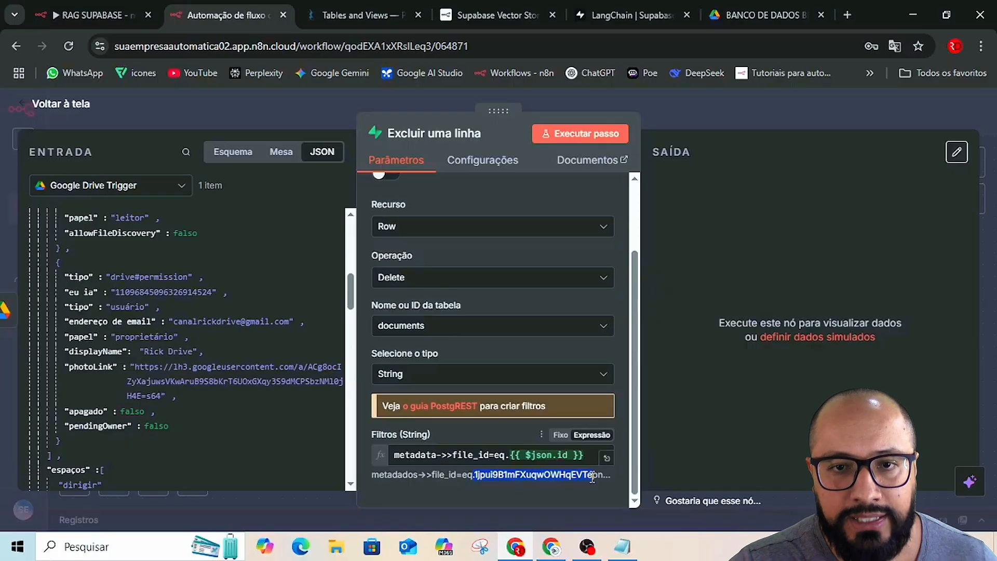
pyautogui.click(689, 110)
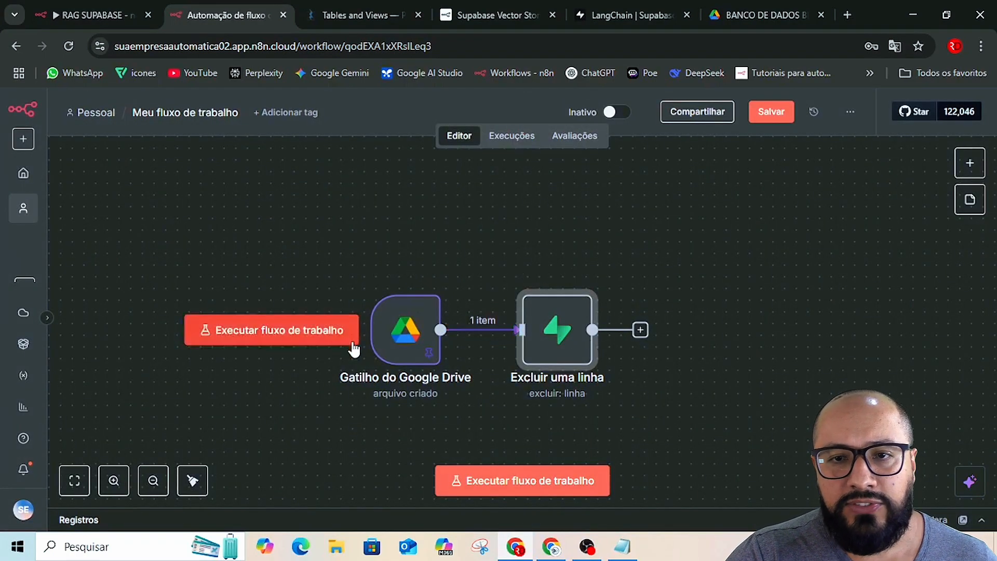
# Check the RAG com Supabase guide for the Delete node's remaining settings and return to the n8n workflow
pyautogui.moveTo(565, 354)
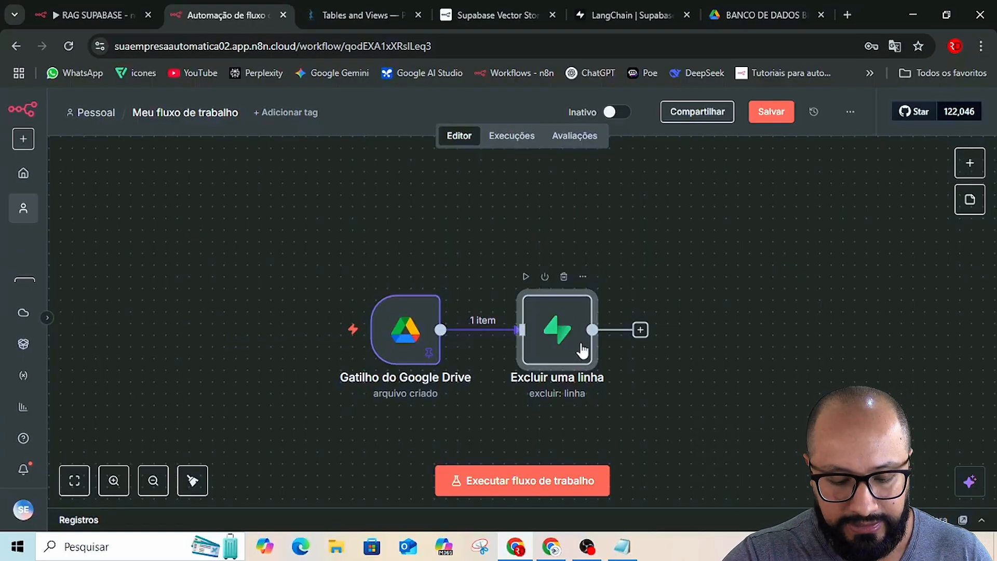
pyautogui.hotkey('alt', 'Tab')
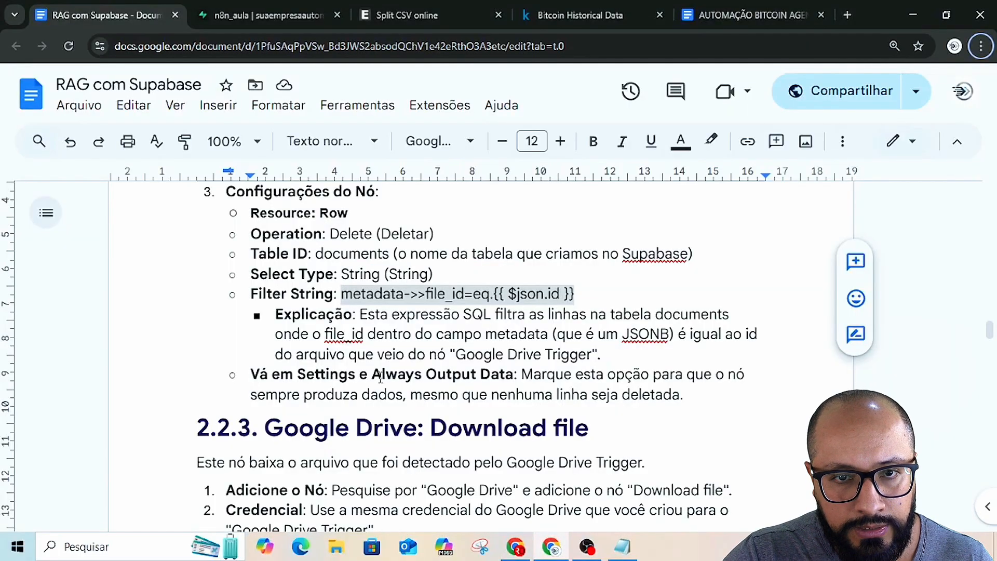
pyautogui.click(245, 338)
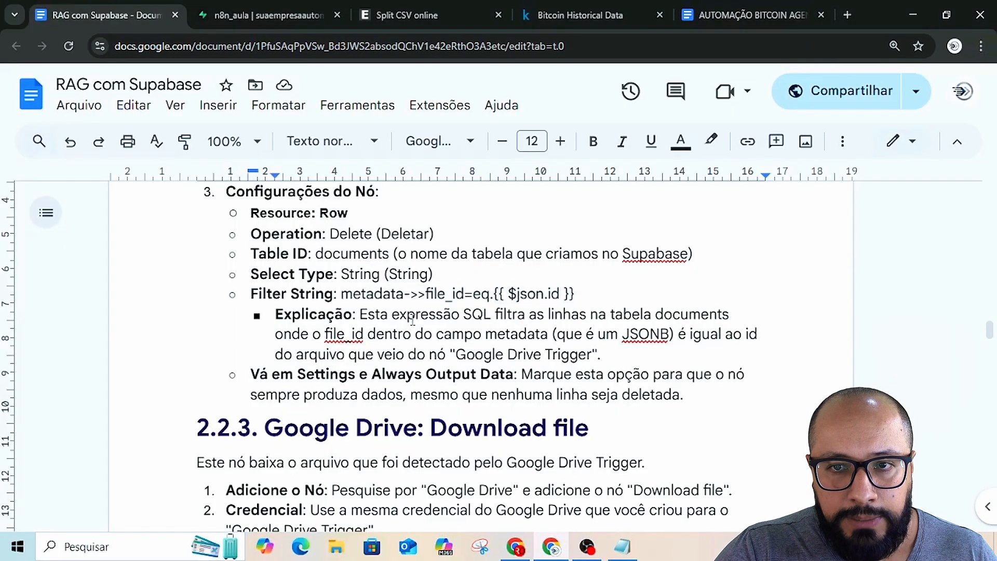
pyautogui.hotkey('alt', 'Tab')
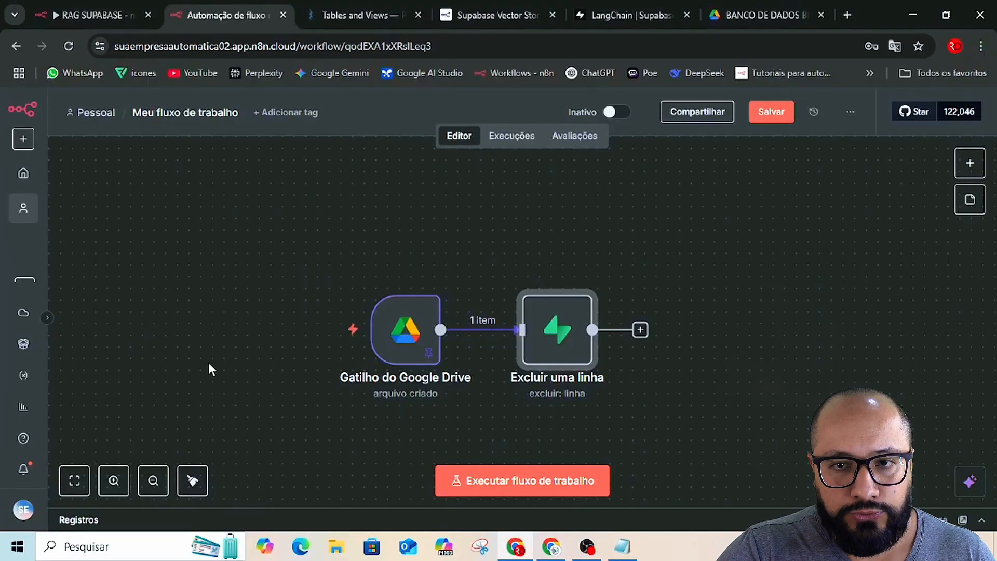
# Enable Always Output Data in the Delete a row node's settings, execute the node, and return to the canvas
pyautogui.doubleClick(572, 333)
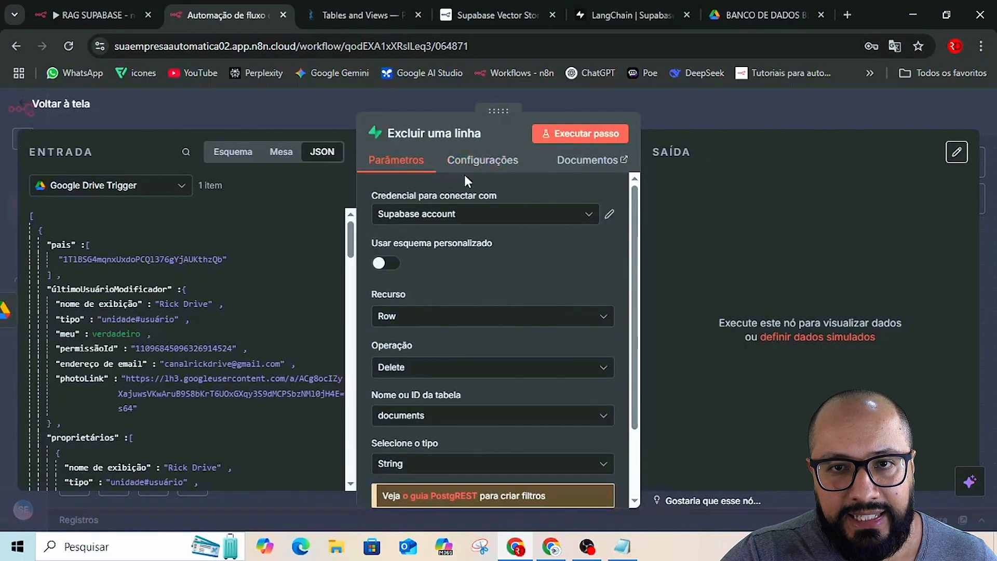
pyautogui.click(480, 164)
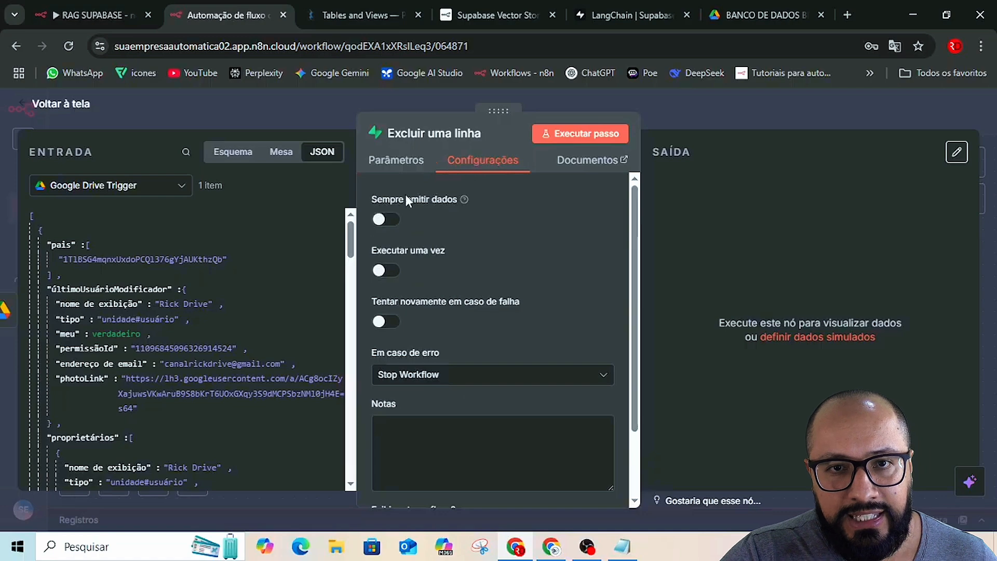
pyautogui.click(387, 223)
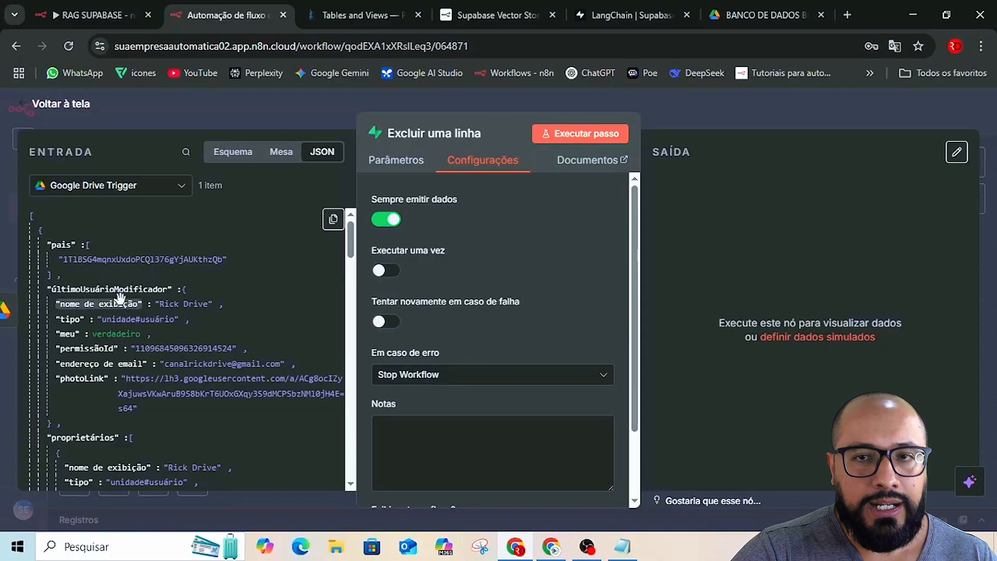
pyautogui.click(584, 137)
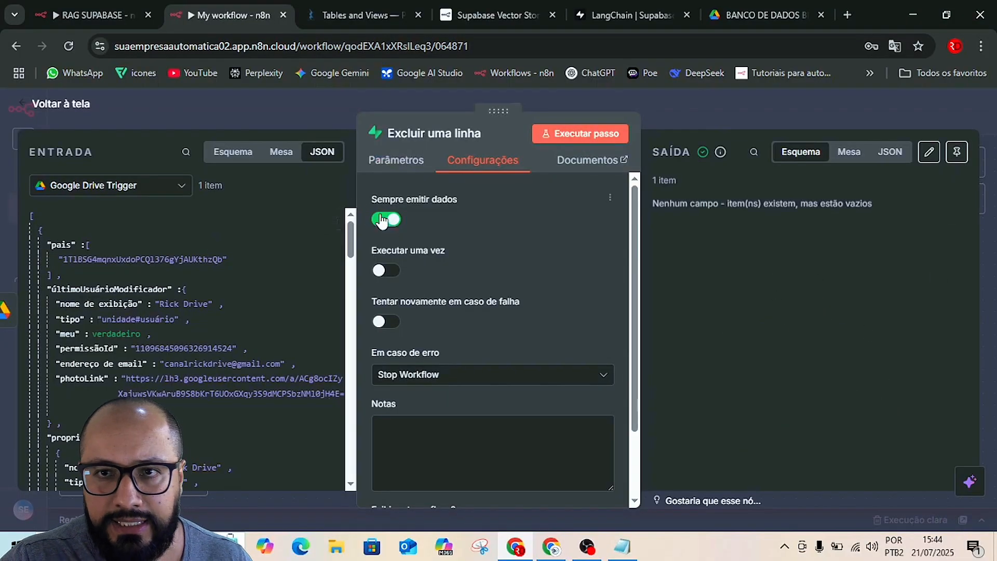
pyautogui.click(665, 107)
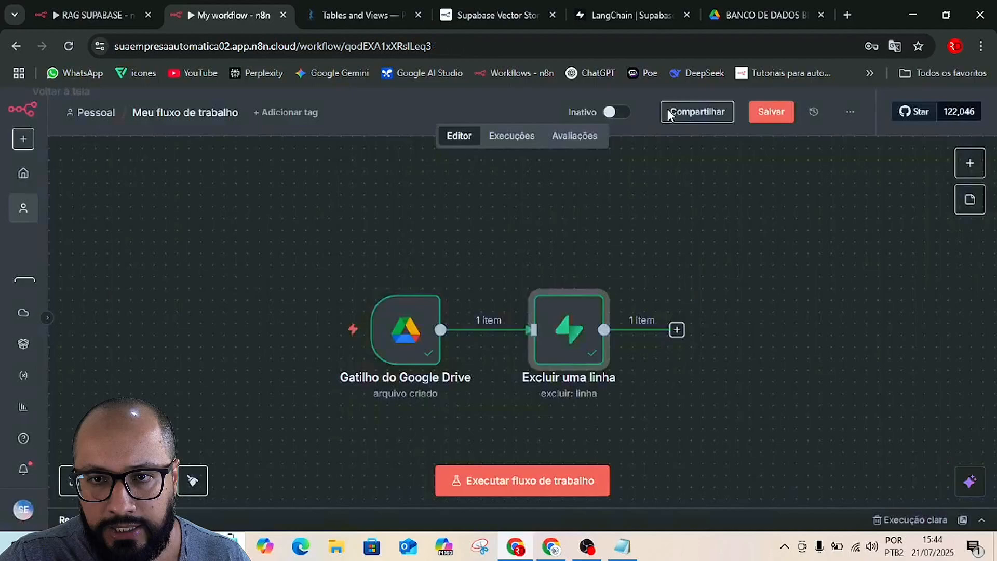
# Add a Google Drive Download file node after the Delete a row node
pyautogui.click(676, 330)
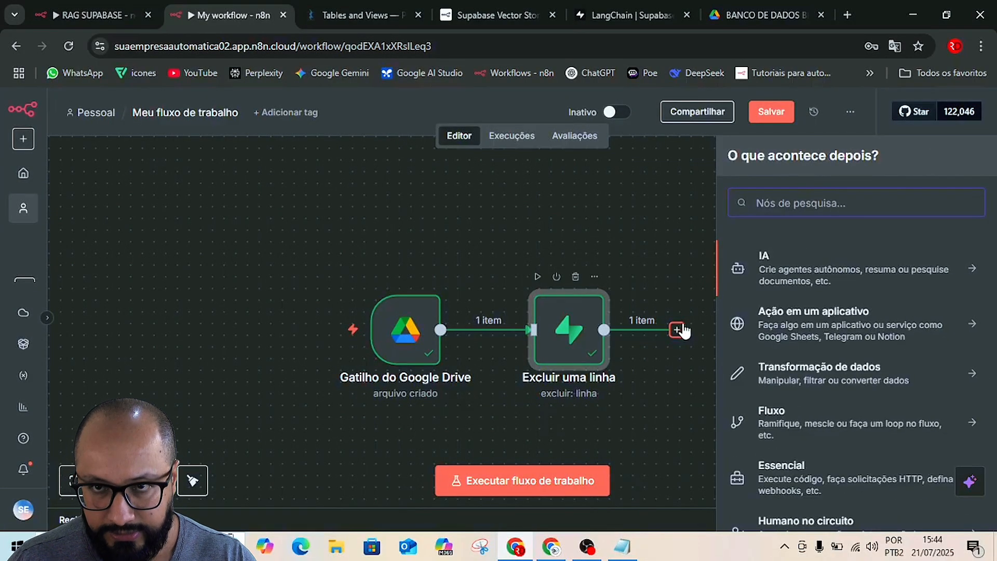
pyautogui.write('drive')
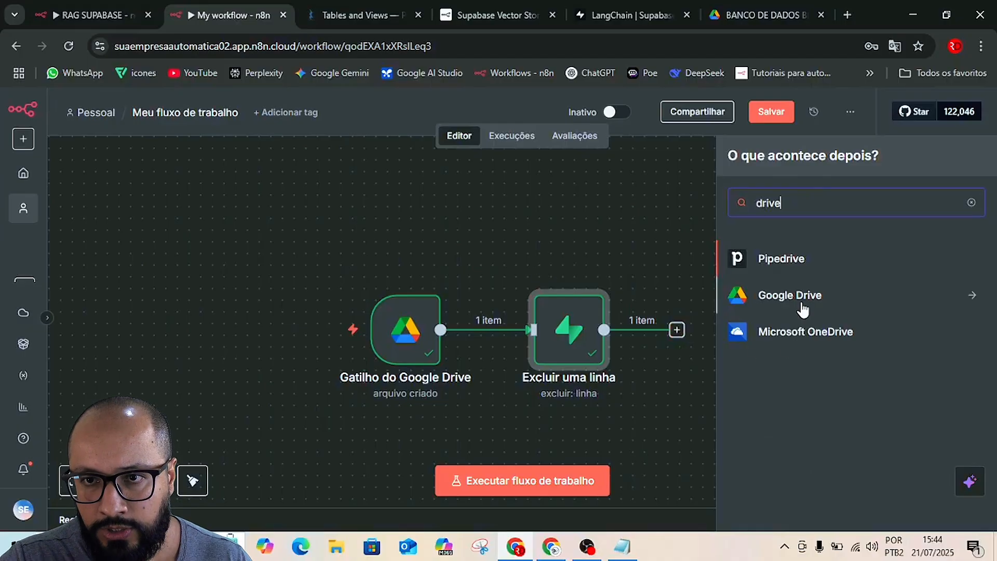
pyautogui.click(801, 304)
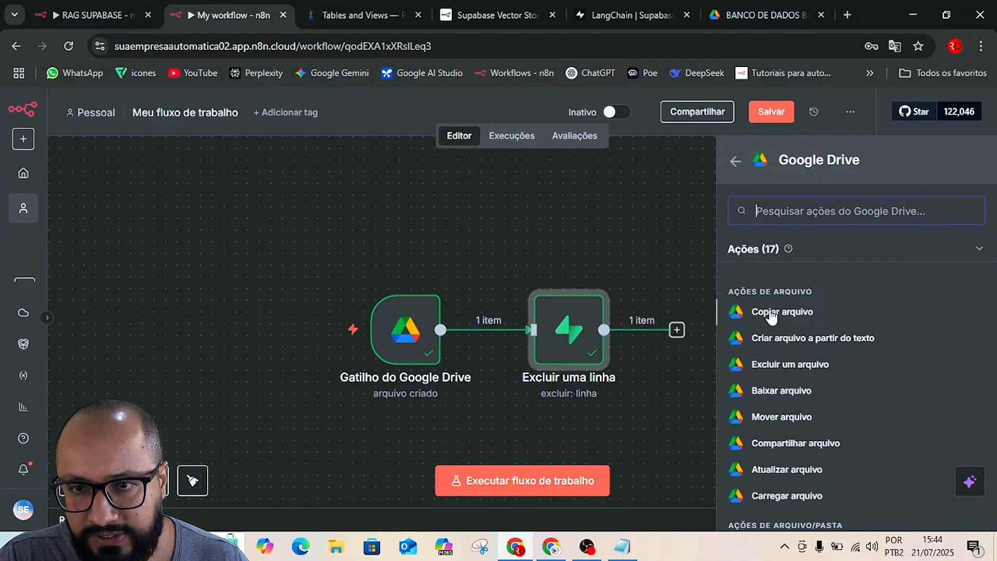
pyautogui.click(768, 392)
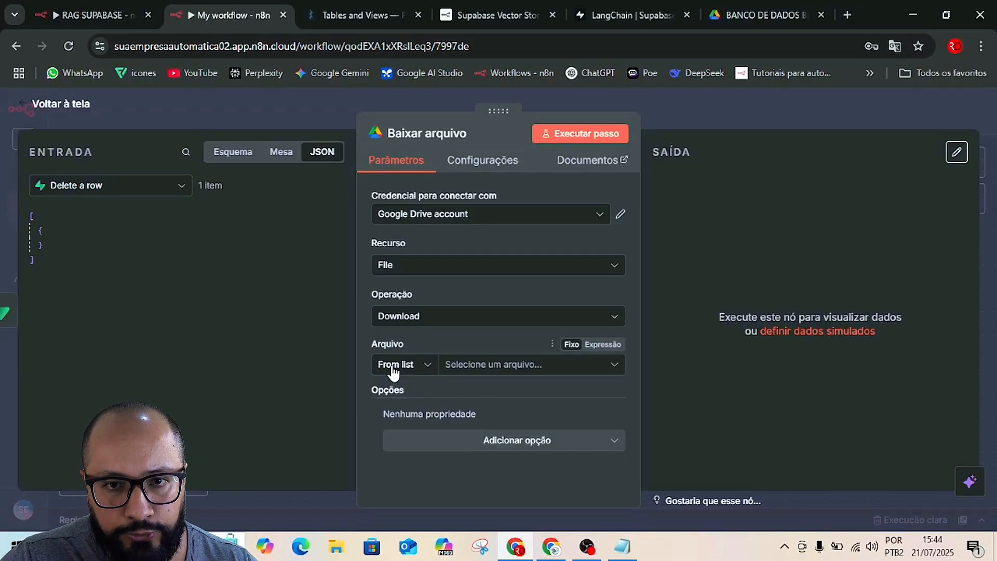
# View the Google Drive Trigger data as the Download file node's input, return to the canvas, and save the workflow
pyautogui.click(109, 191)
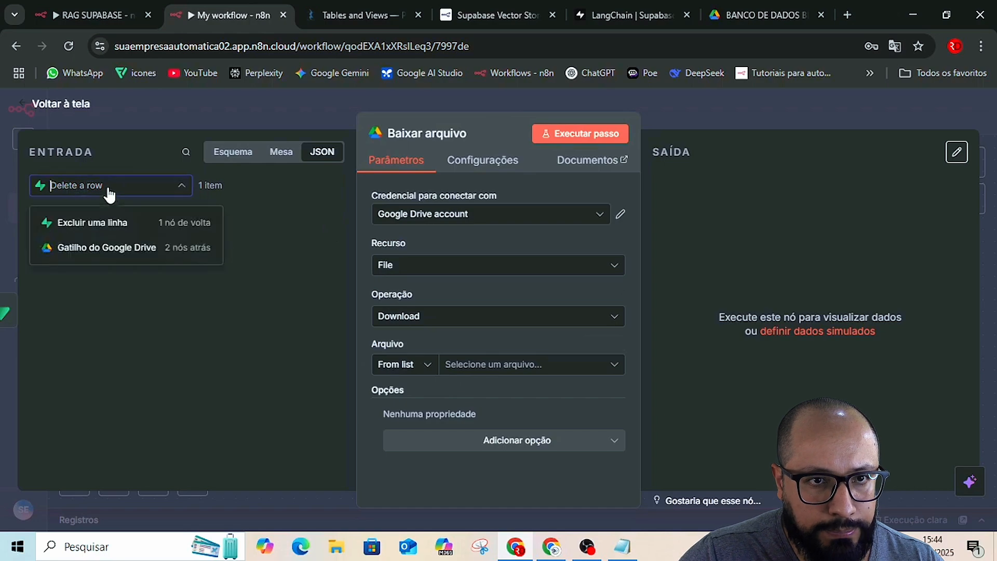
pyautogui.click(94, 247)
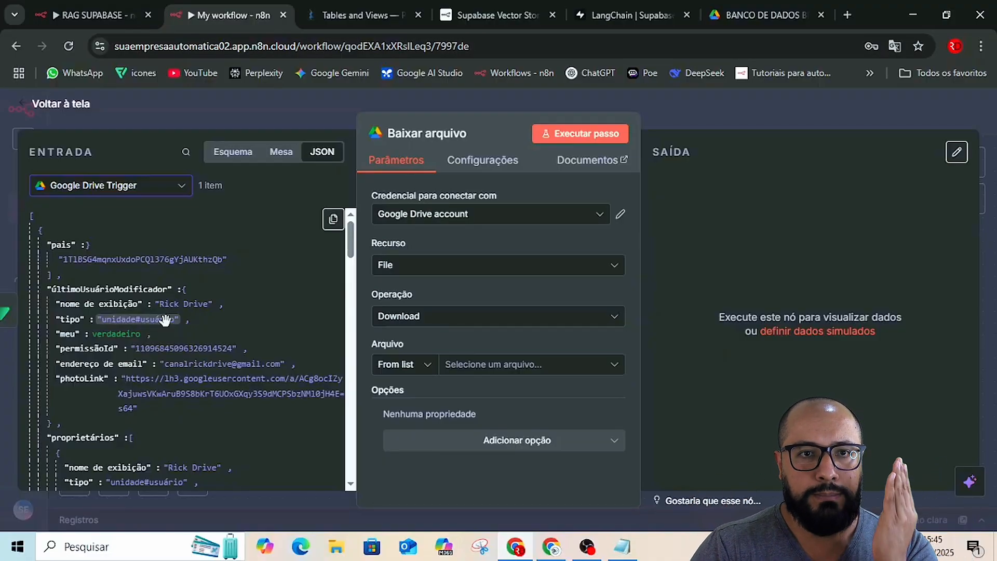
pyautogui.click(697, 110)
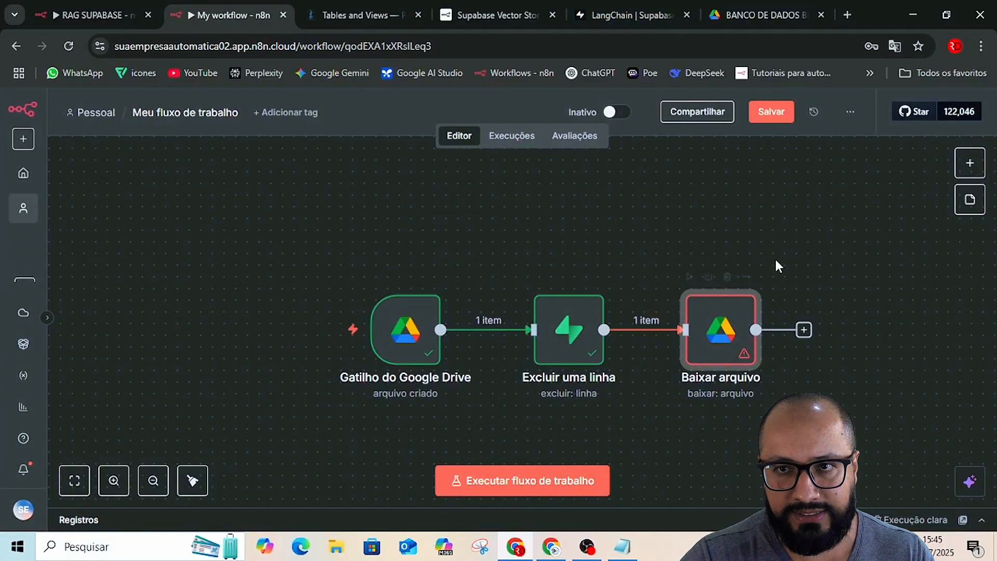
pyautogui.click(777, 115)
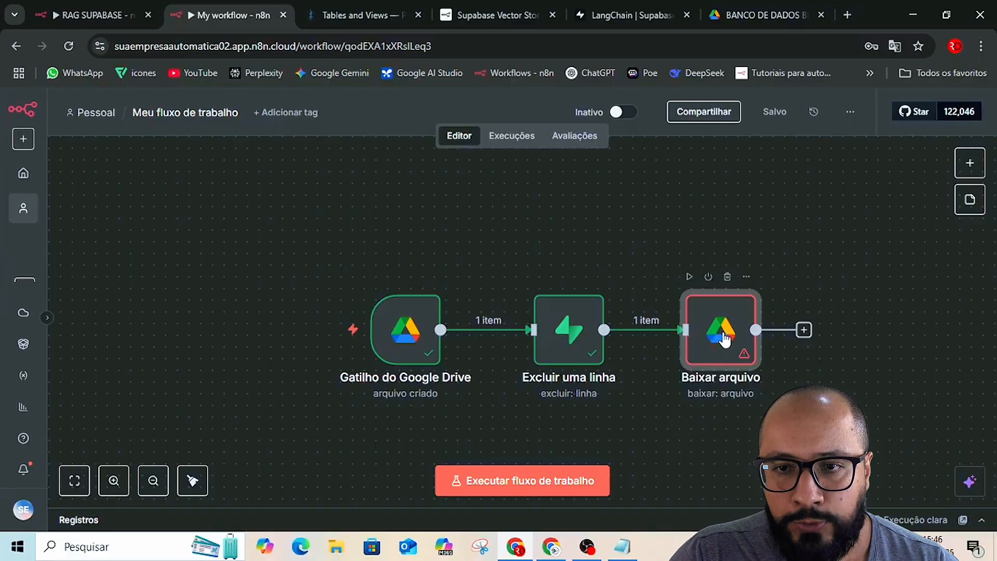
# Reopen the Download file node, select Google Drive Trigger as its input source, and switch the page translation back to English
pyautogui.doubleClick(725, 339)
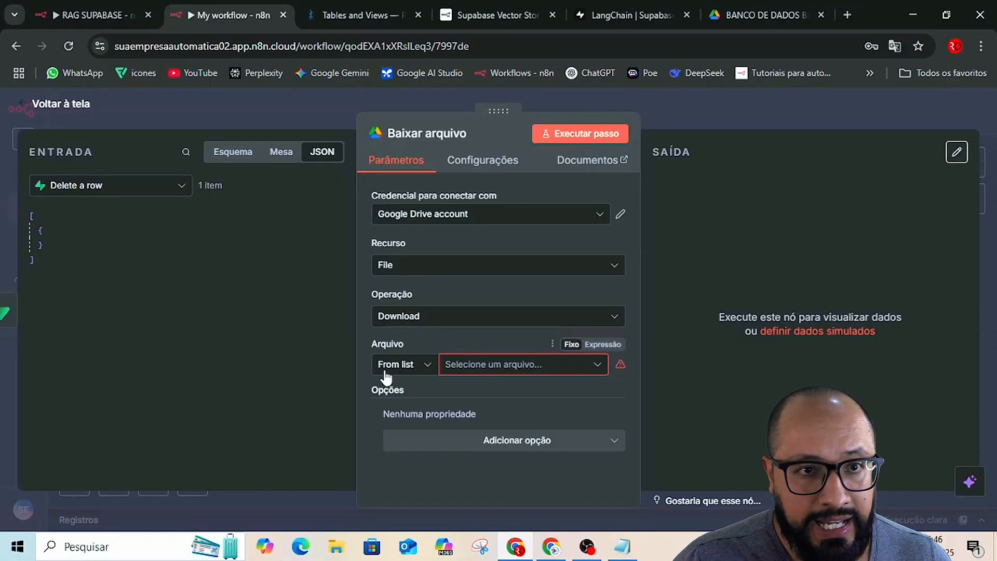
pyautogui.click(101, 188)
pyautogui.click(85, 251)
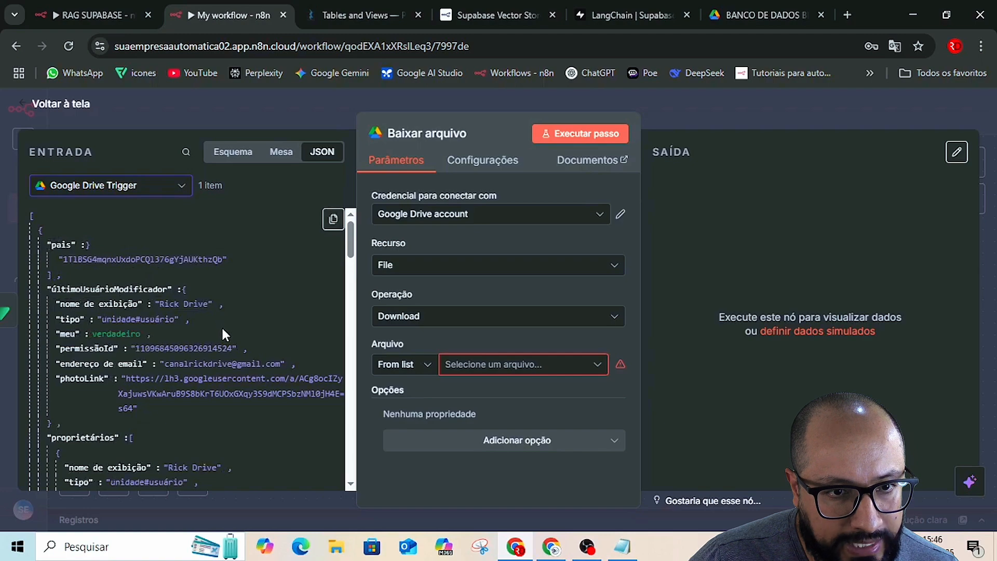
pyautogui.scroll(-3, 221, 327)
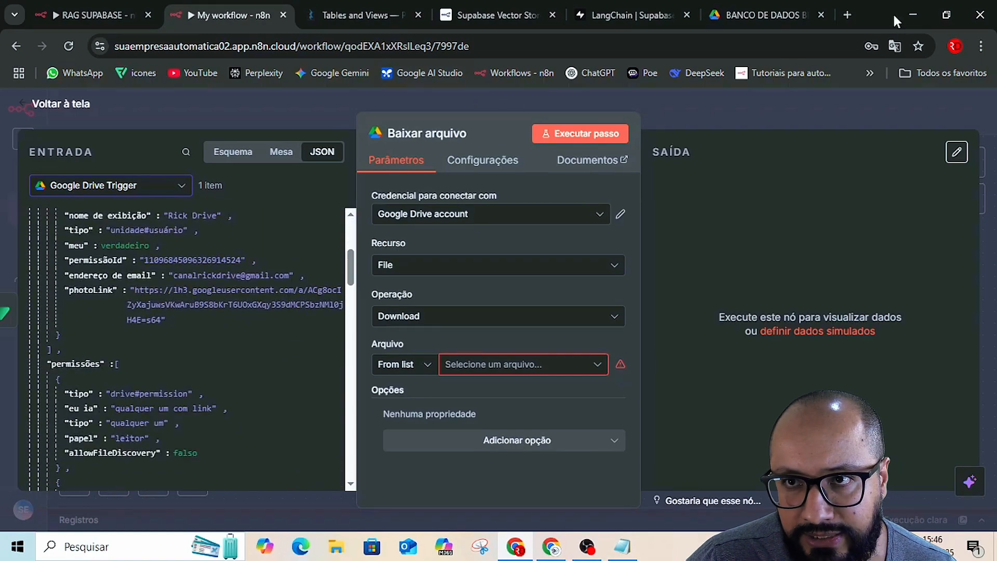
pyautogui.click(894, 46)
pyautogui.click(724, 78)
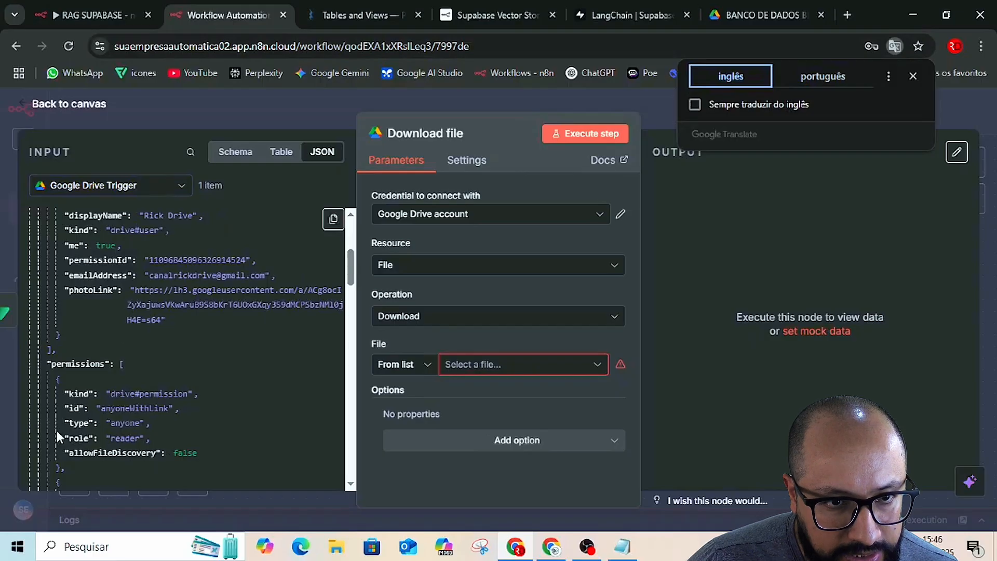
# Map the trigger's top-level file id to the File setting as {{ $('Google Drive Trigger').item.json.id }}, selected By ID
pyautogui.scroll(-3, 77, 411)
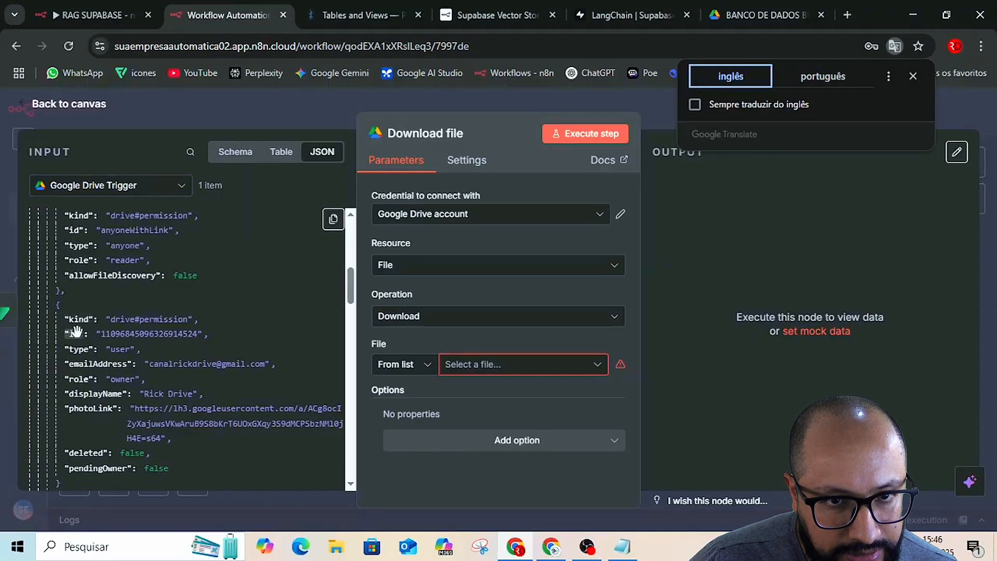
pyautogui.scroll(-5, 145, 353)
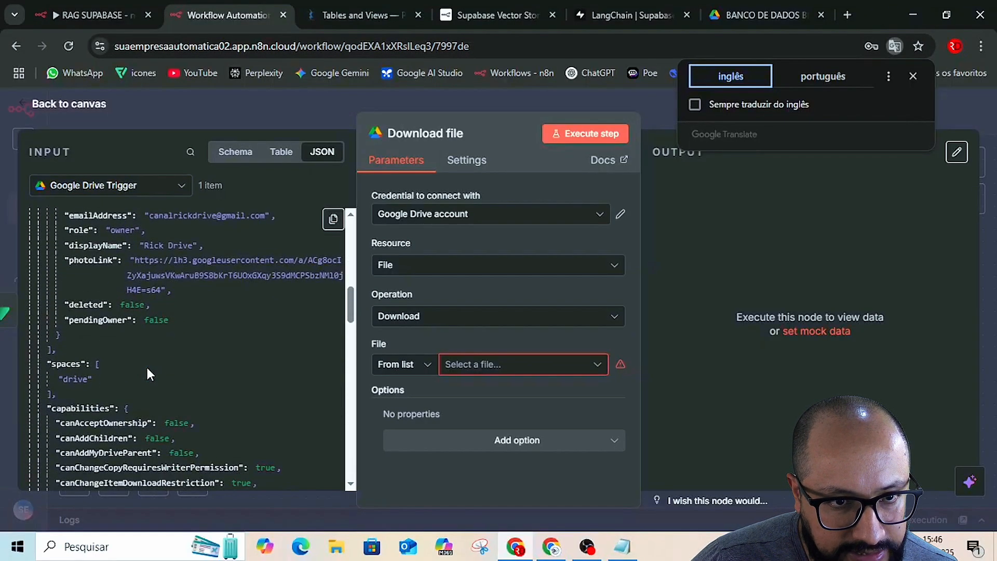
pyautogui.scroll(-10, 148, 369)
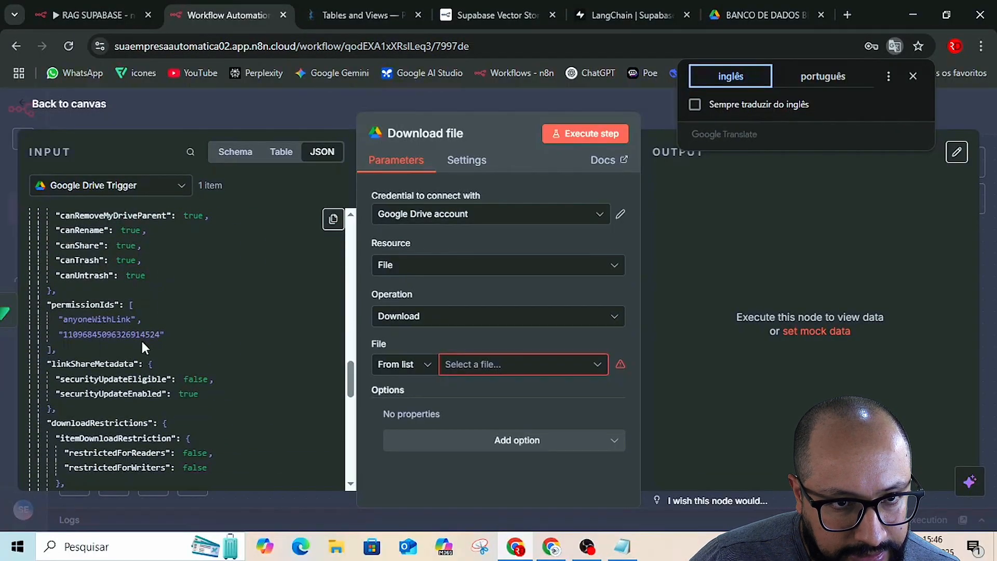
pyautogui.scroll(-1, 142, 339)
pyautogui.scroll(-3, 142, 342)
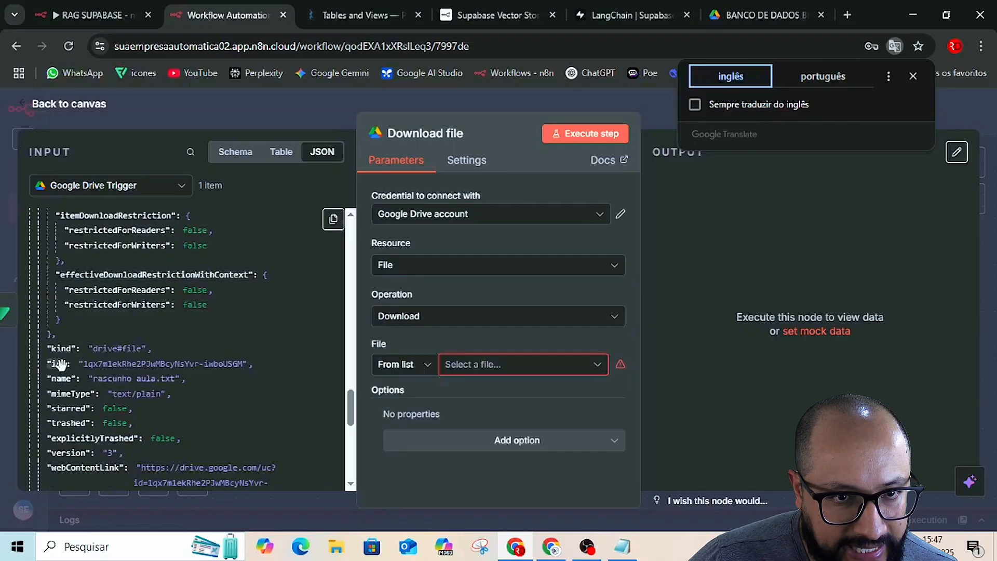
pyautogui.moveTo(54, 366); pyautogui.dragTo(503, 372)
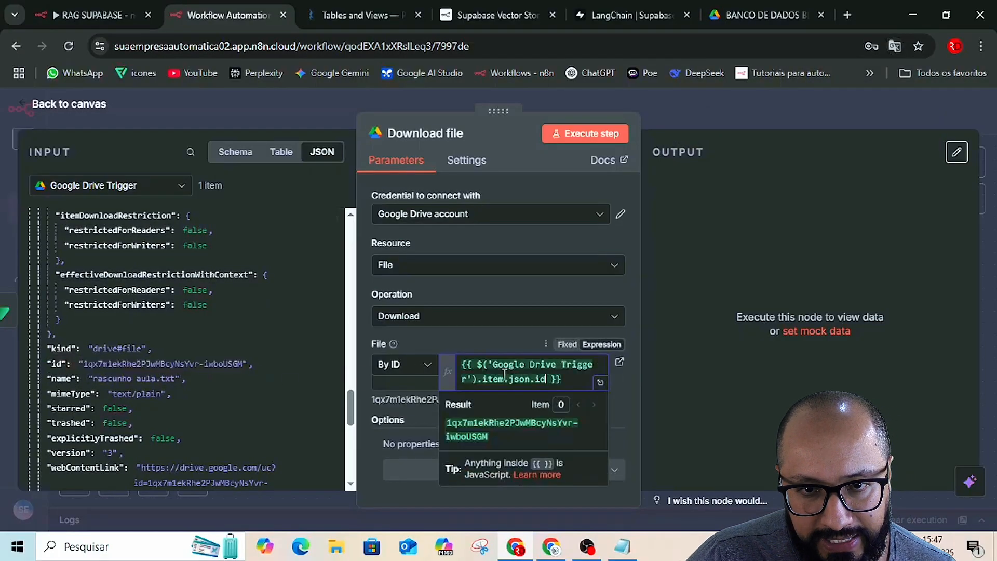
pyautogui.click(453, 335)
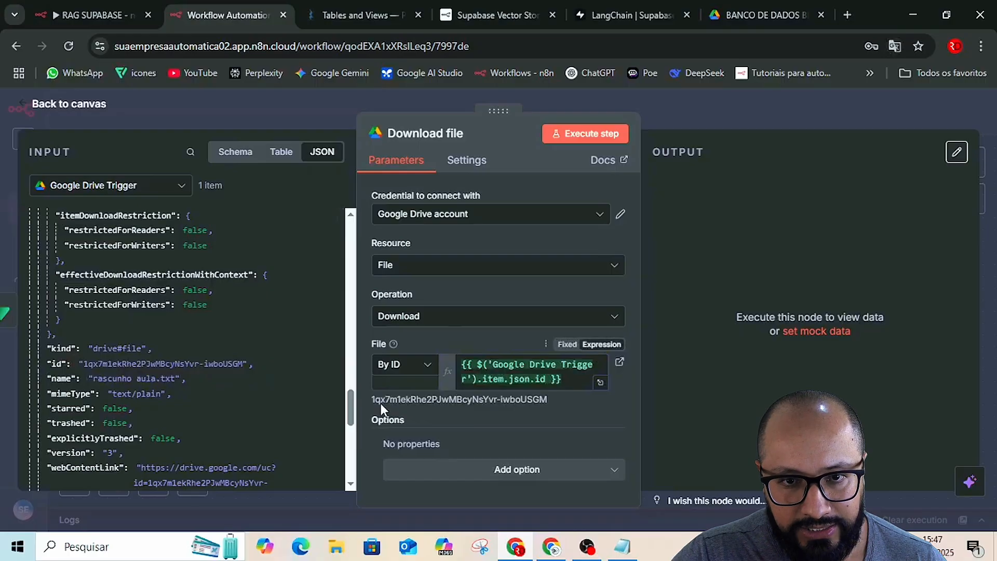
# Check the file ID resolved by the File expression and execute the Download file node
pyautogui.moveTo(374, 399); pyautogui.dragTo(570, 406)
pyautogui.click(570, 405)
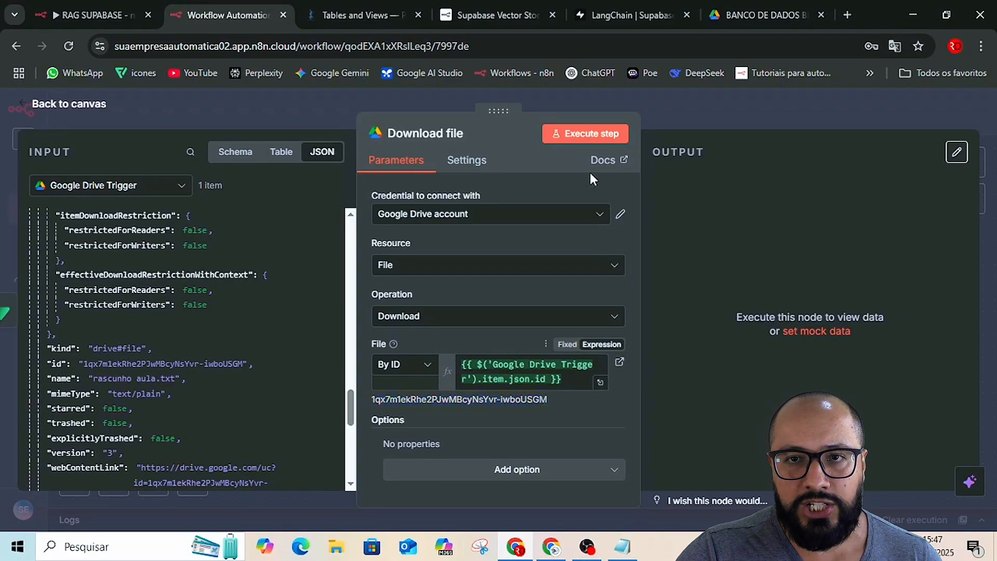
pyautogui.click(582, 136)
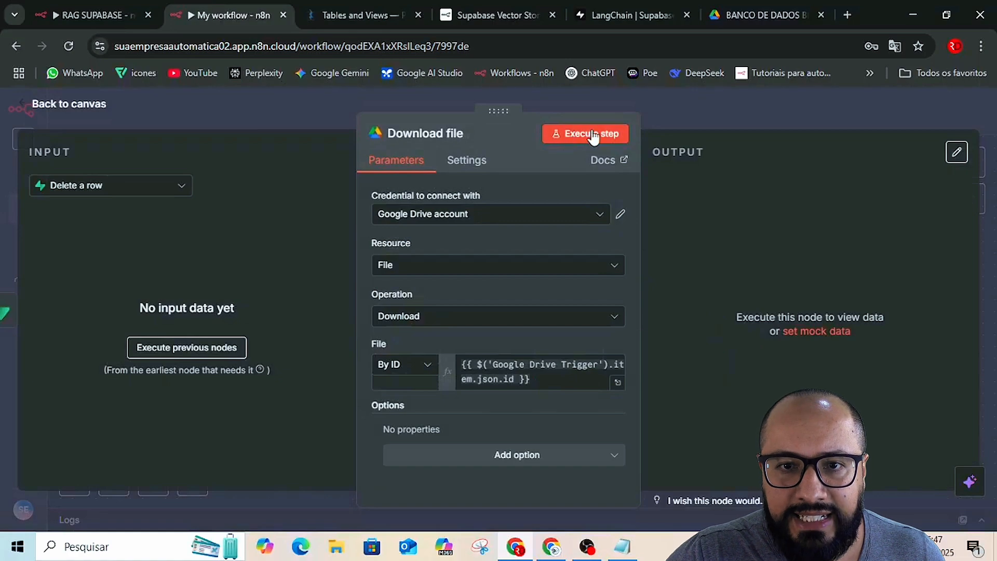
pyautogui.click(581, 136)
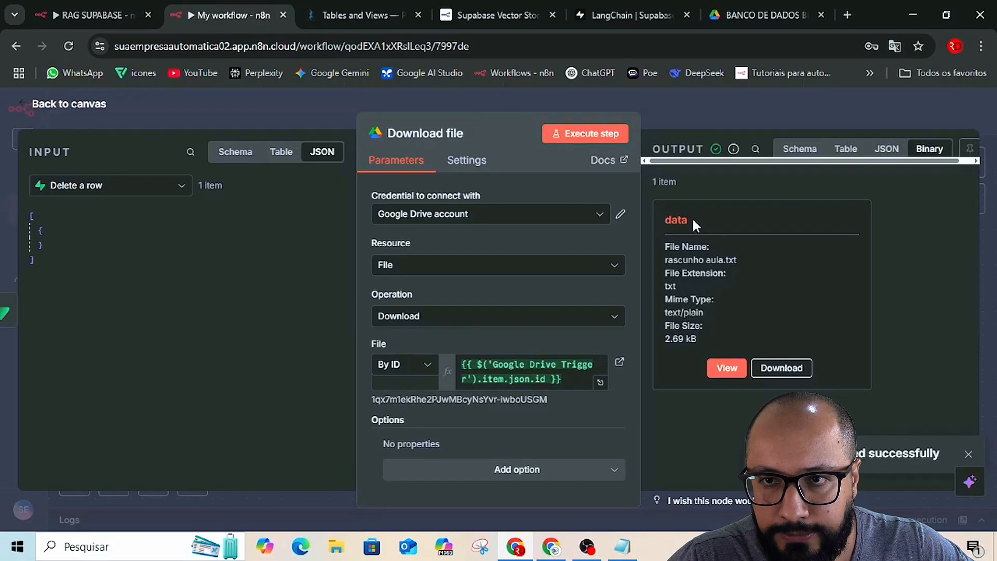
# View the contents of the downloaded rascunho aula.txt in the node output and return to the canvas
pyautogui.click(726, 368)
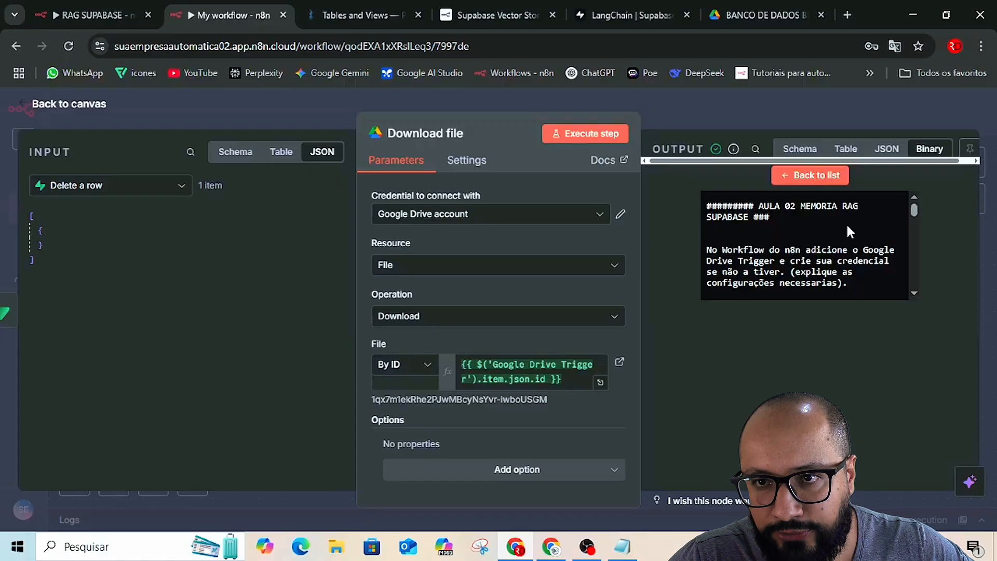
pyautogui.scroll(-10, 847, 225)
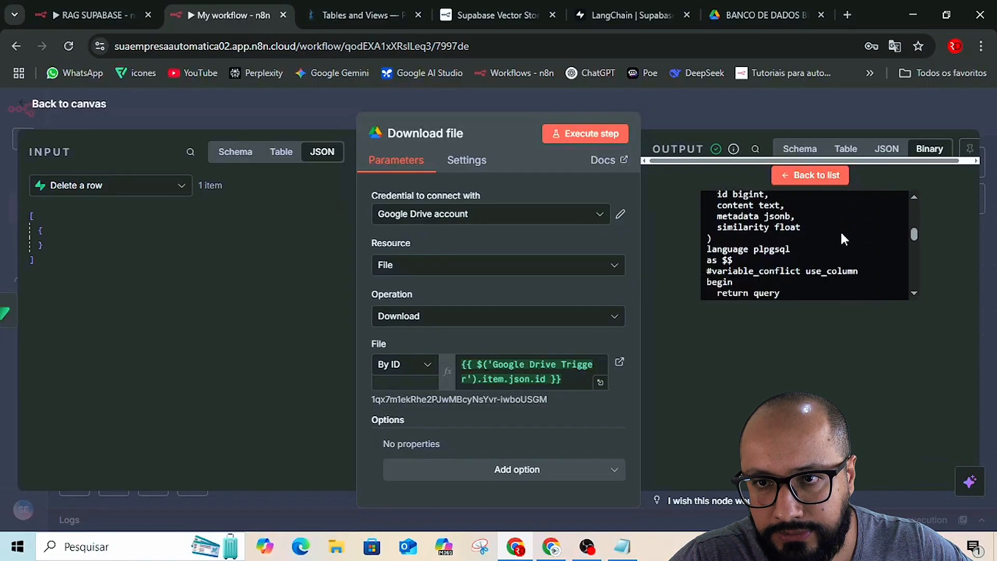
pyautogui.scroll(-15, 840, 231)
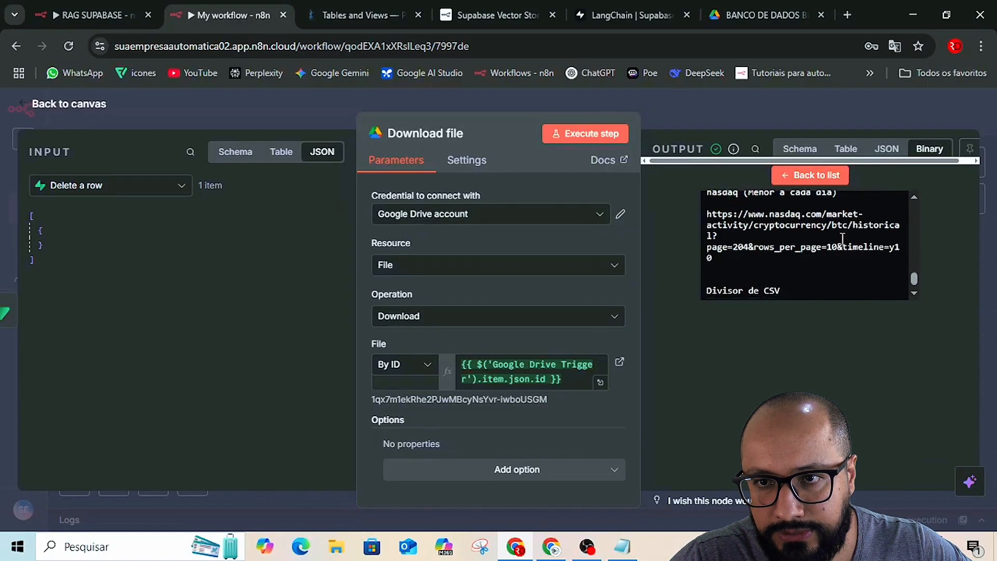
pyautogui.scroll(-1, 842, 239)
pyautogui.click(680, 115)
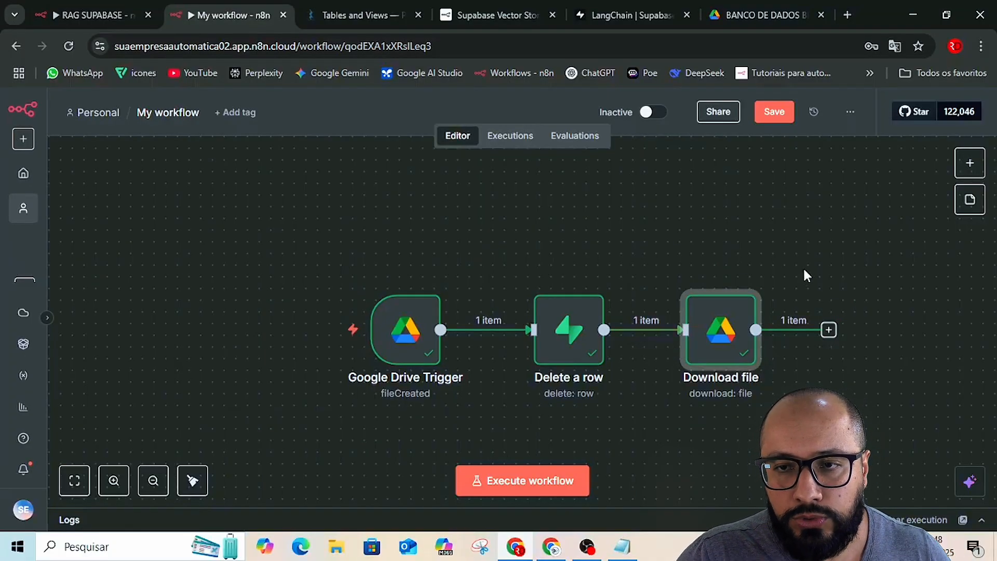
# Switch to the RAG com Supabase document and copy the node name "Extract from File" from heading 2.2.4
pyautogui.moveTo(856, 249); pyautogui.dragTo(615, 233)
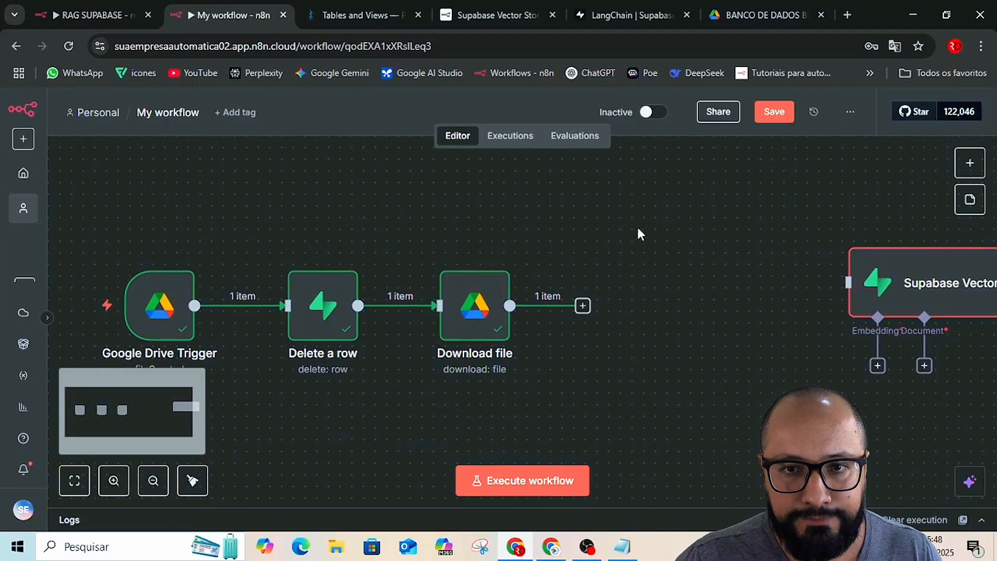
pyautogui.hotkey('alt', 'Tab')
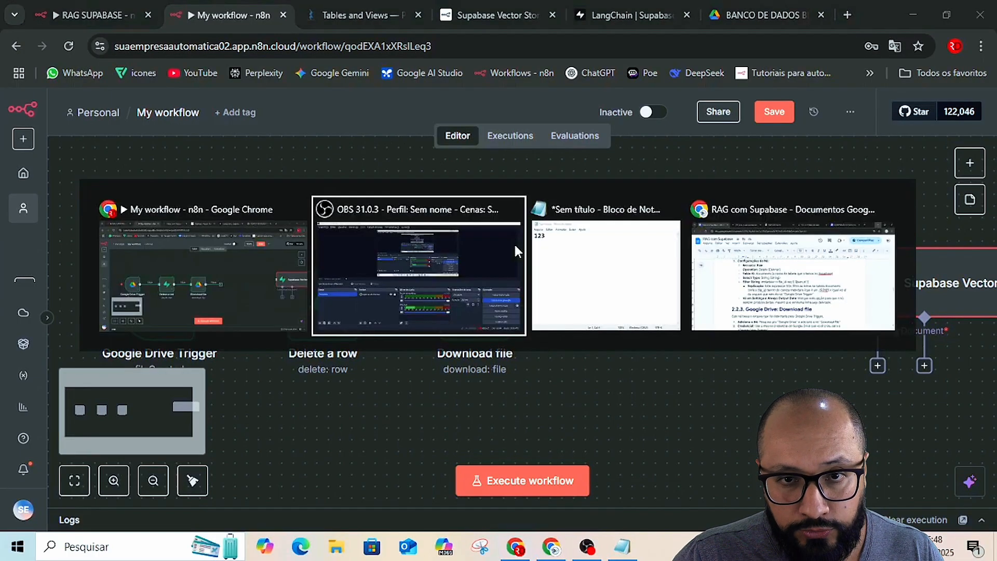
pyautogui.hotkey('alt', 'Tab')
pyautogui.hotkey('alt', 'Tab')
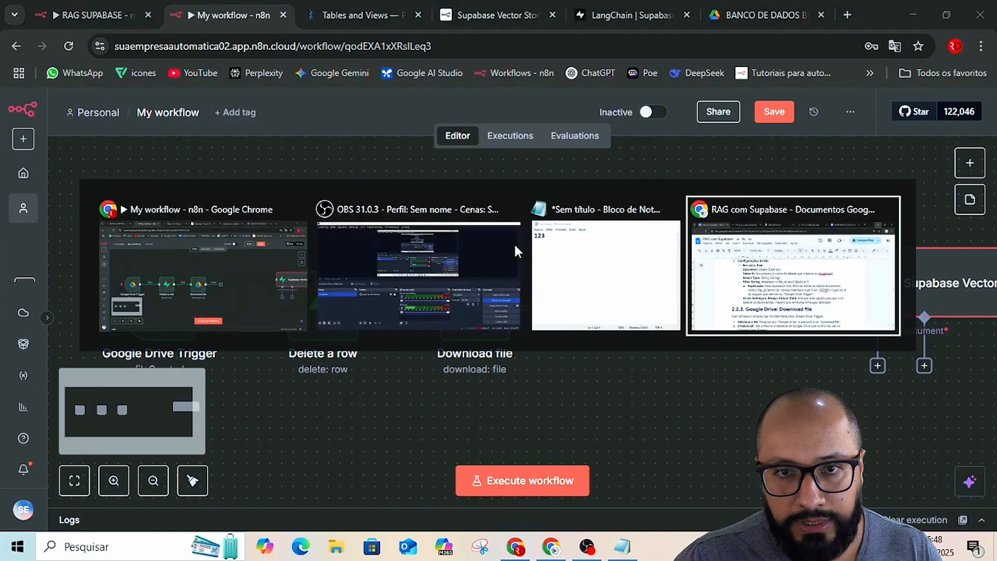
pyautogui.scroll(-10, 490, 340)
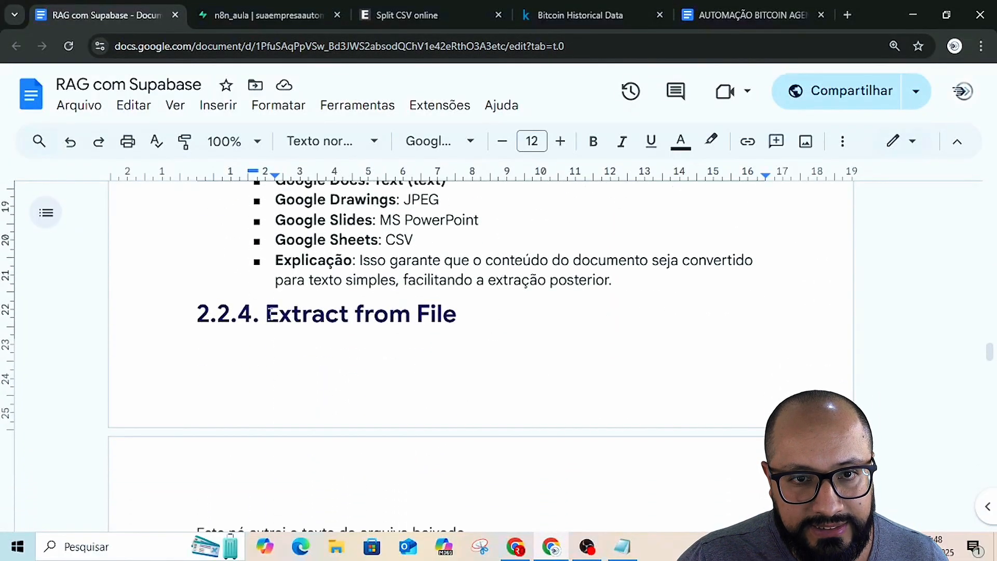
pyautogui.moveTo(267, 313); pyautogui.dragTo(453, 315)
pyautogui.hotkey('ctrl', 'c')
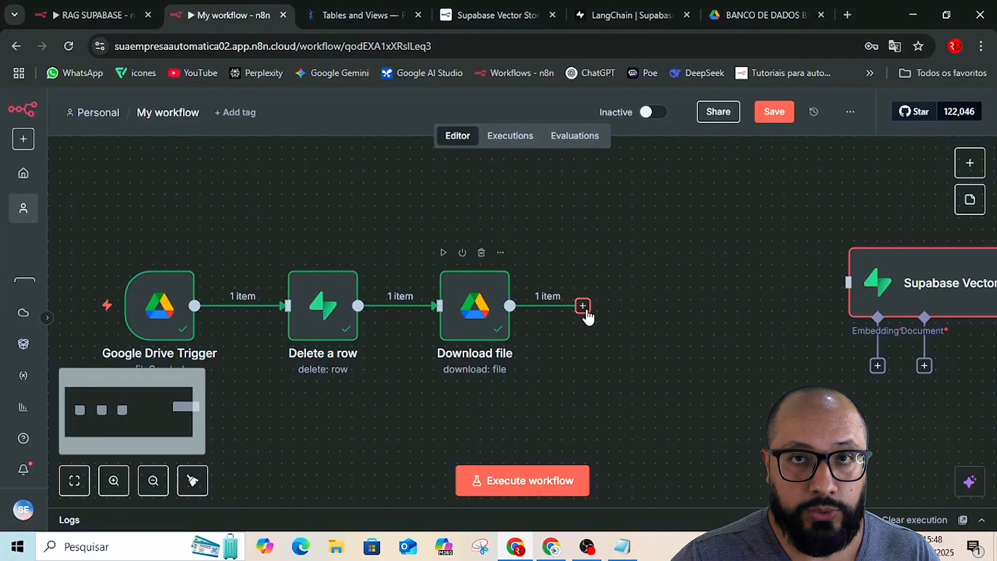
# Back in the n8n workflow, add an Extract from File node with the Extract from text file action after Download file
pyautogui.click(584, 307)
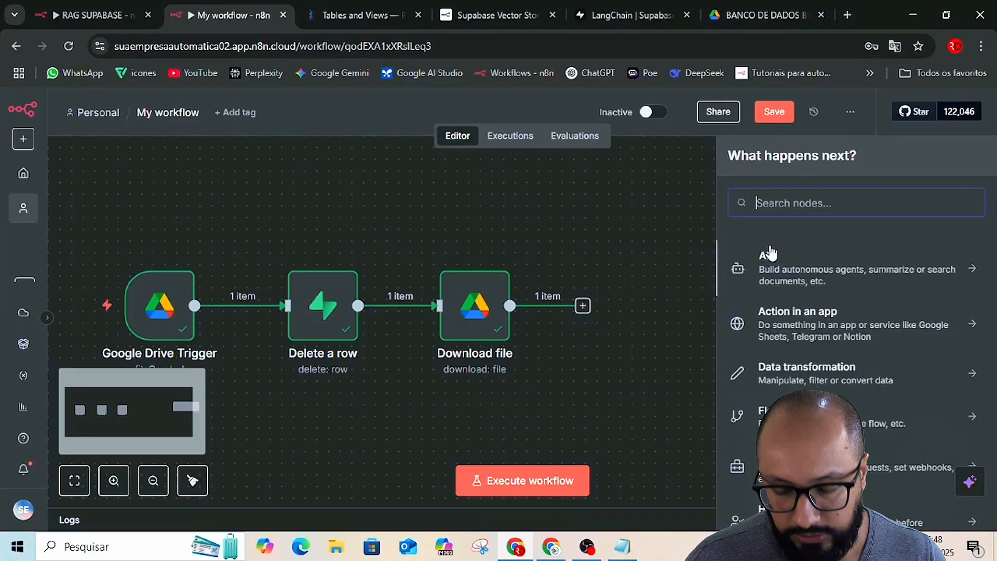
pyautogui.hotkey('ctrl', 'v')
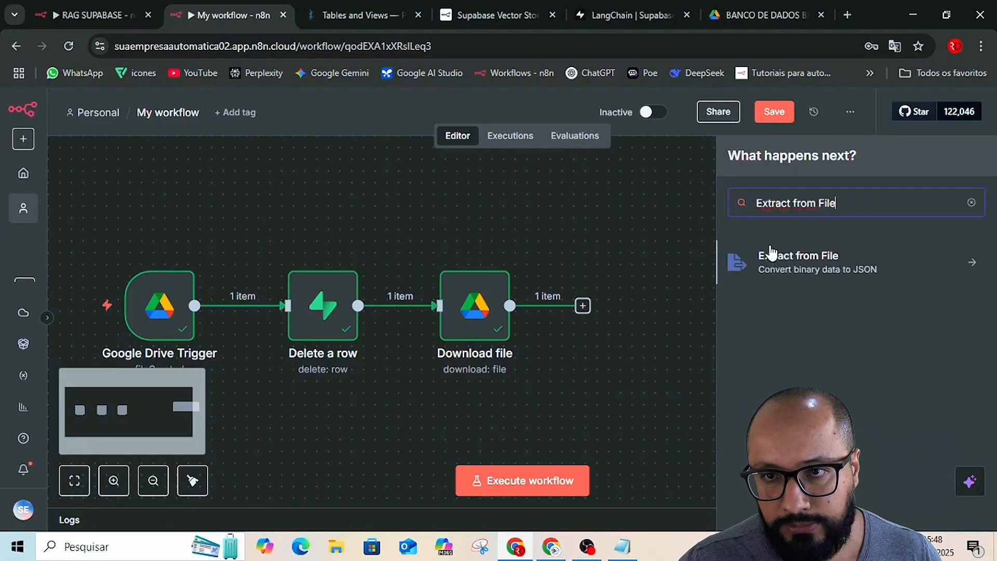
pyautogui.click(802, 262)
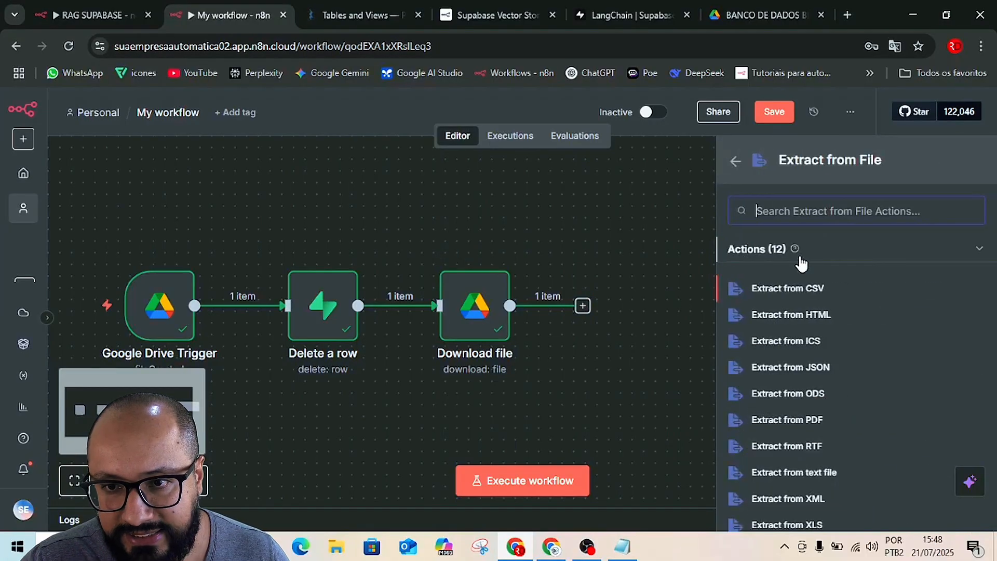
pyautogui.click(792, 476)
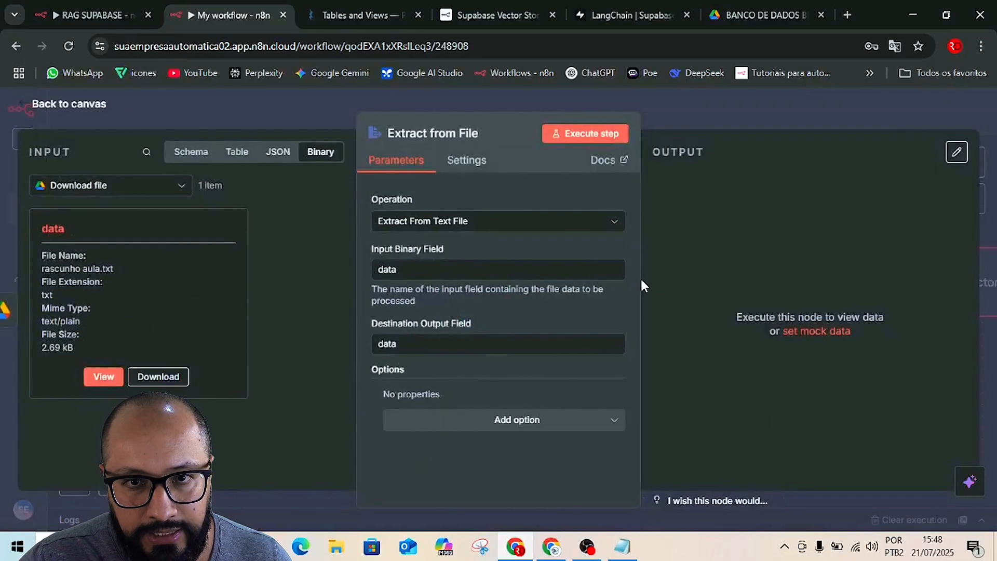
# Review the available extraction operations, keep Extract From Text File, and execute the Extract from File node
pyautogui.click(445, 223)
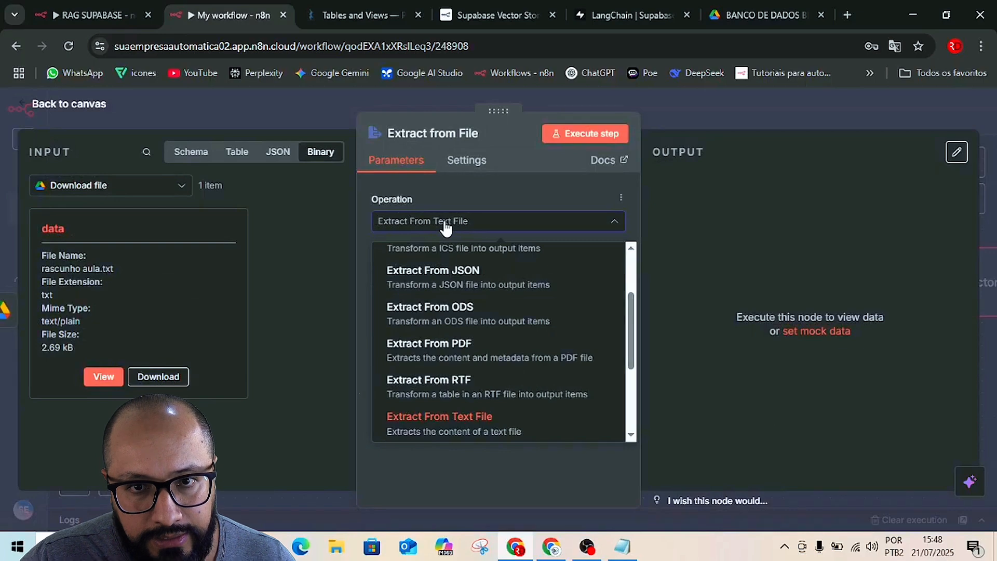
pyautogui.click(444, 223)
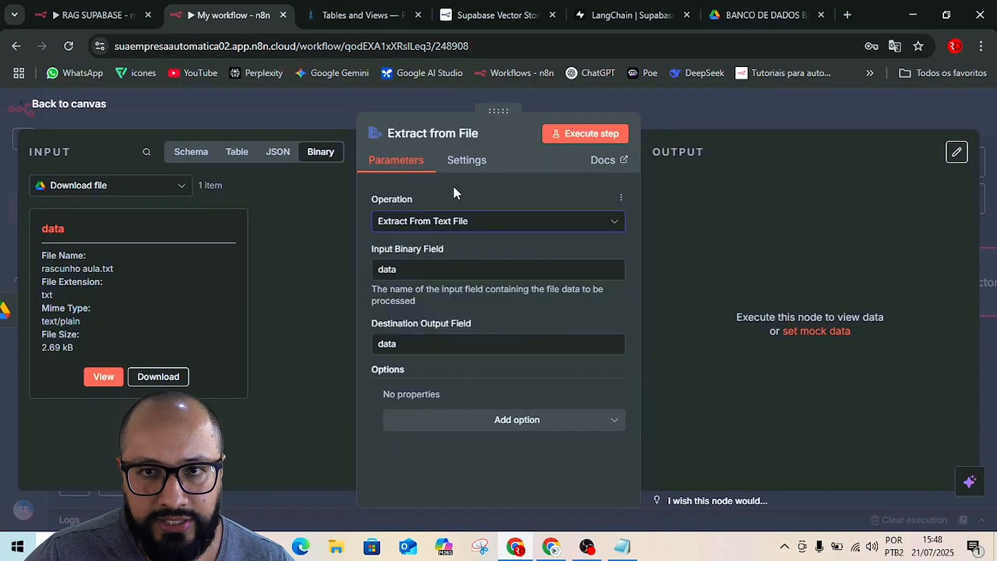
pyautogui.click(593, 134)
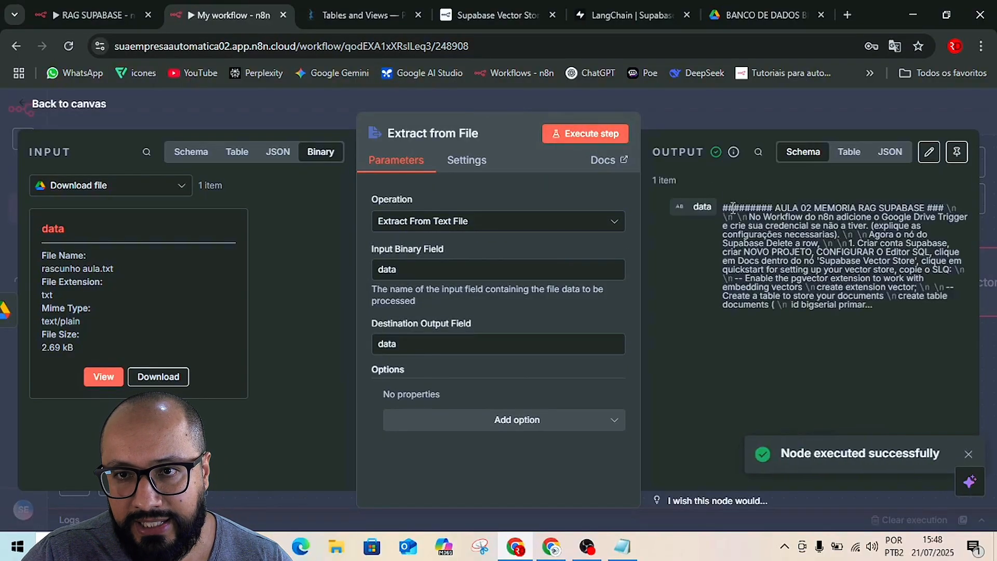
# Examine the text extracted by the Extract from File node in schema and JSON form, and return to the canvas
pyautogui.moveTo(732, 208); pyautogui.dragTo(799, 299)
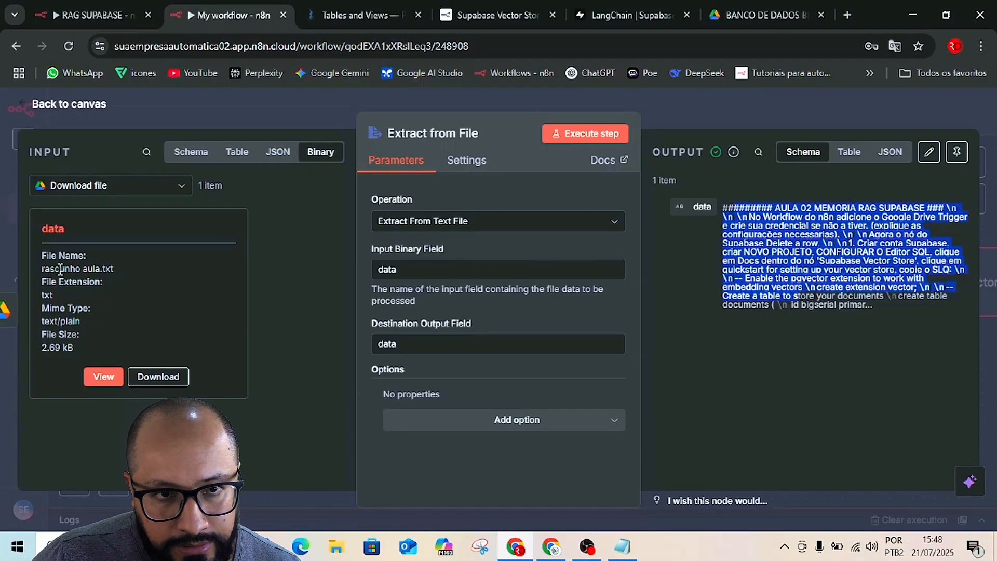
pyautogui.click(826, 364)
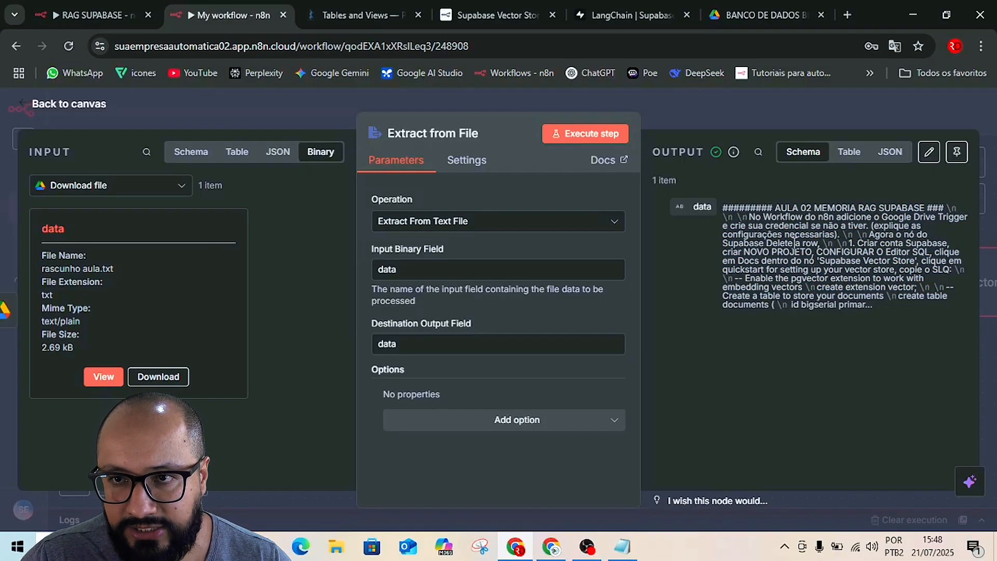
pyautogui.click(894, 155)
pyautogui.scroll(-3, 886, 306)
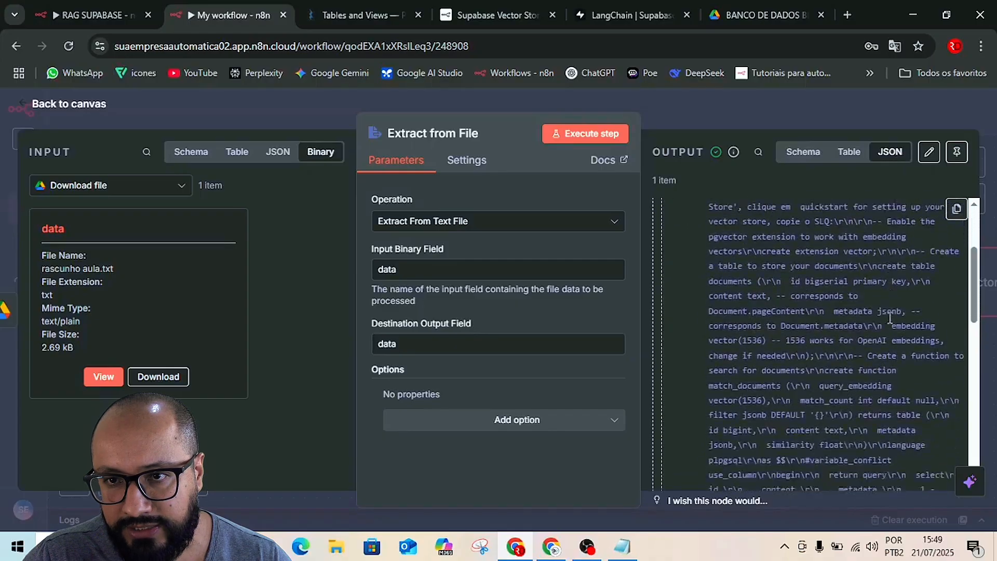
pyautogui.scroll(-5, 890, 321)
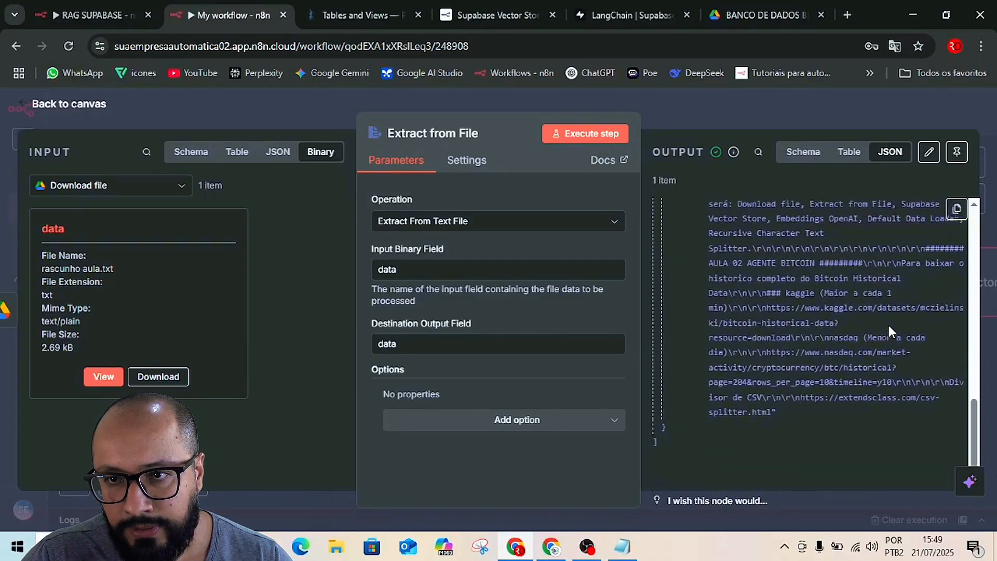
pyautogui.scroll(3, 889, 327)
pyautogui.scroll(5, 887, 323)
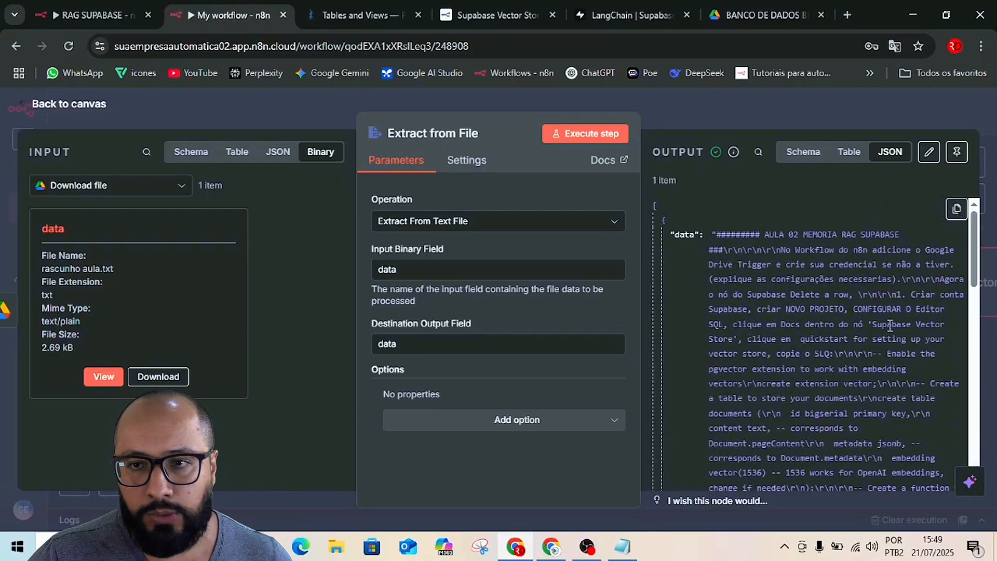
pyautogui.scroll(-1, 804, 370)
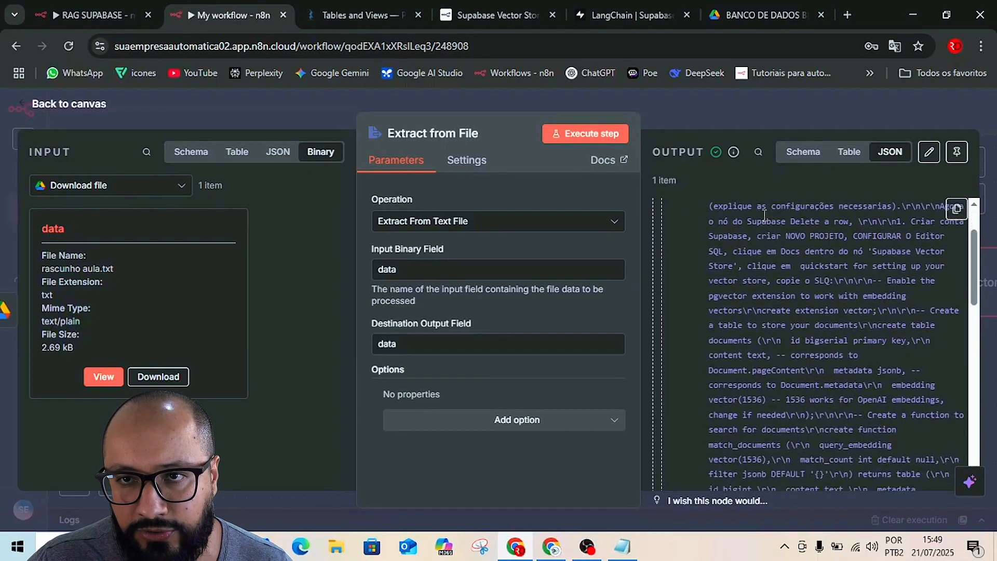
pyautogui.click(752, 116)
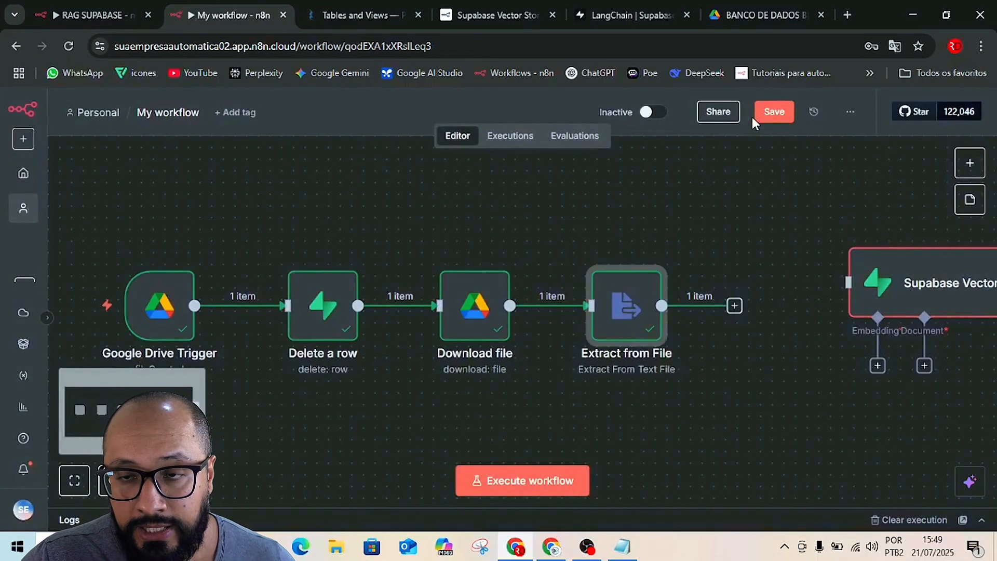
# Delete the unconnected Supabase Vector Store node from the canvas
pyautogui.moveTo(833, 195); pyautogui.dragTo(461, 174)
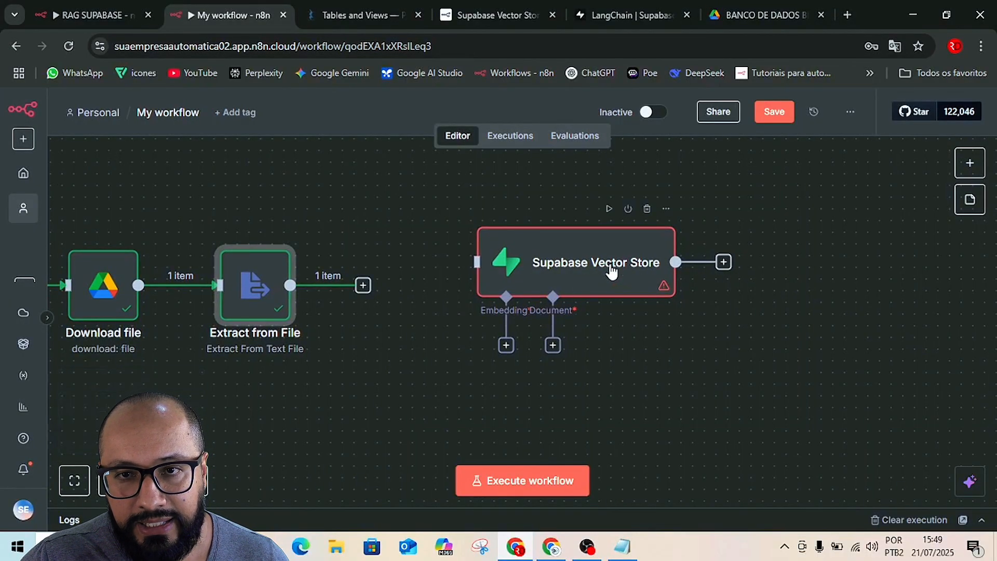
pyautogui.moveTo(537, 255); pyautogui.dragTo(559, 283)
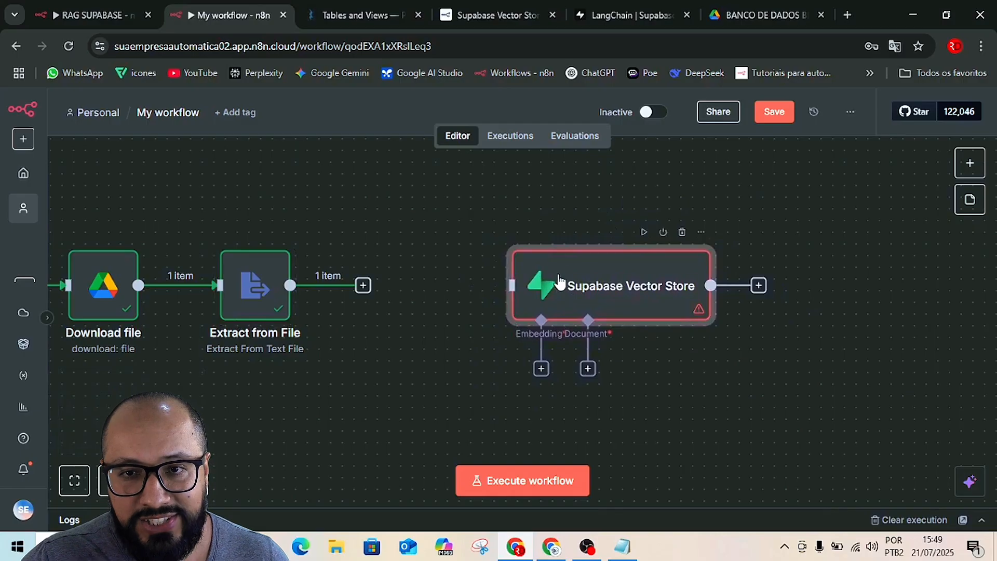
pyautogui.click(681, 233)
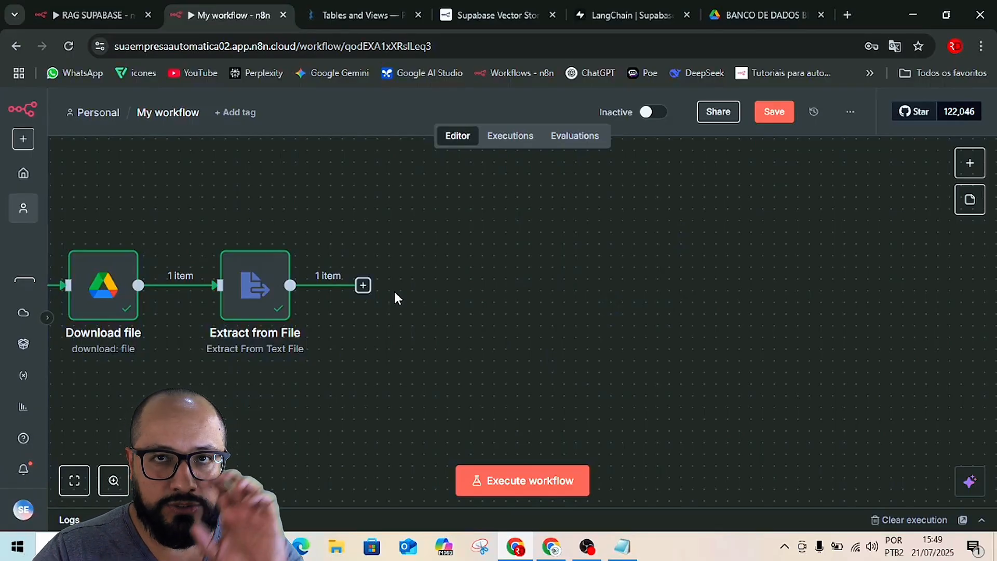
# Add a Supabase Vector Store node with the Add documents to vector store action after Extract from File
pyautogui.click(362, 286)
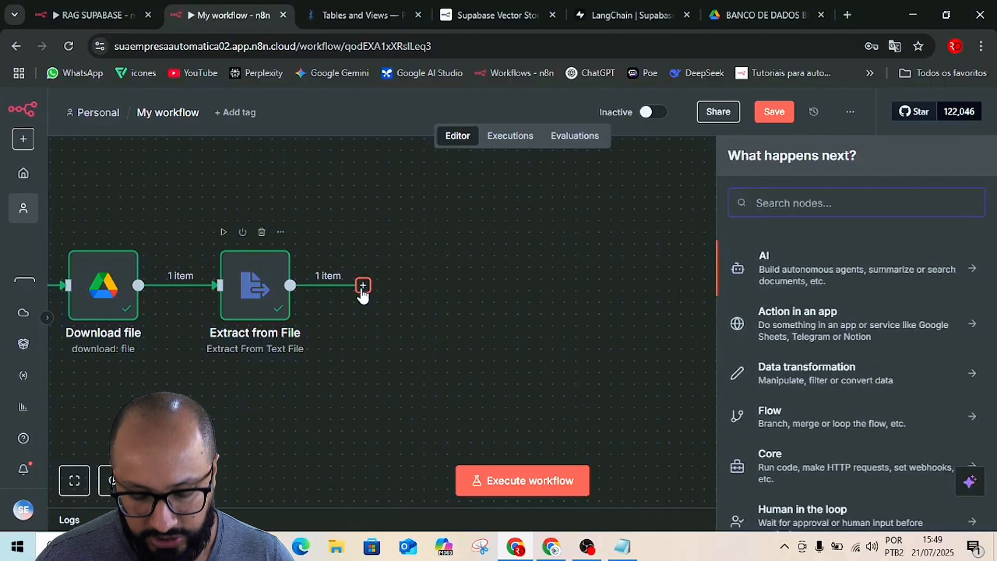
pyautogui.write('supa')
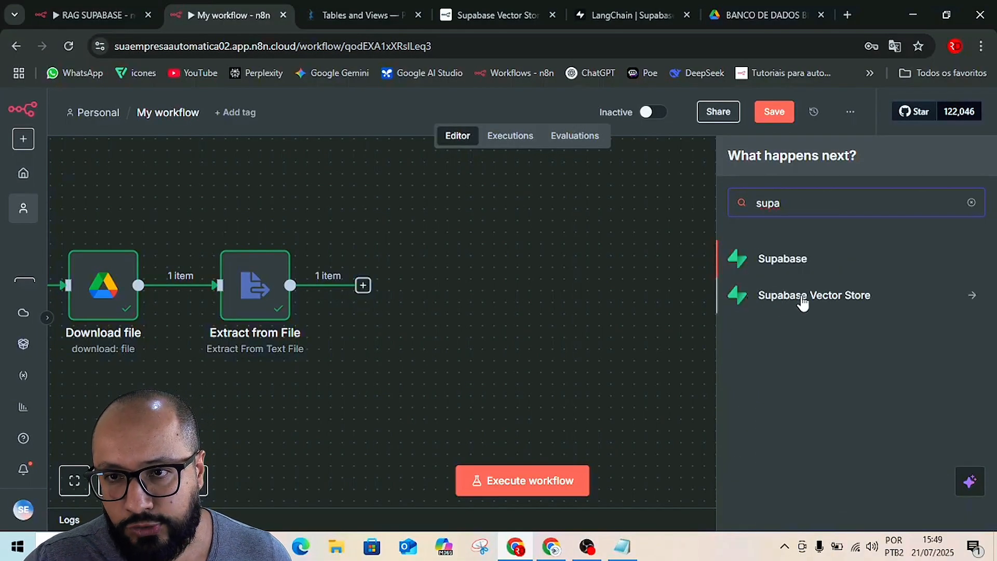
pyautogui.click(819, 296)
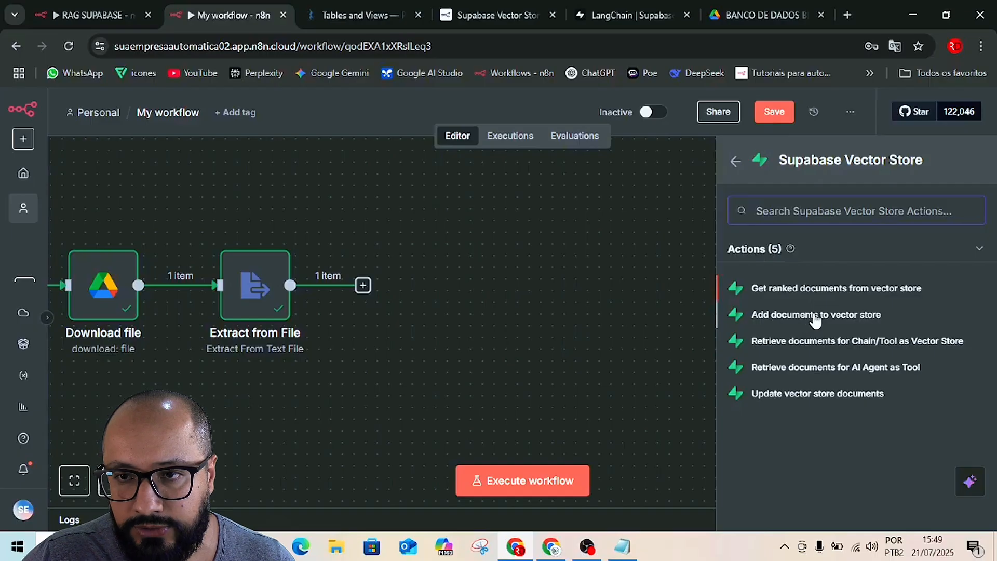
pyautogui.click(799, 315)
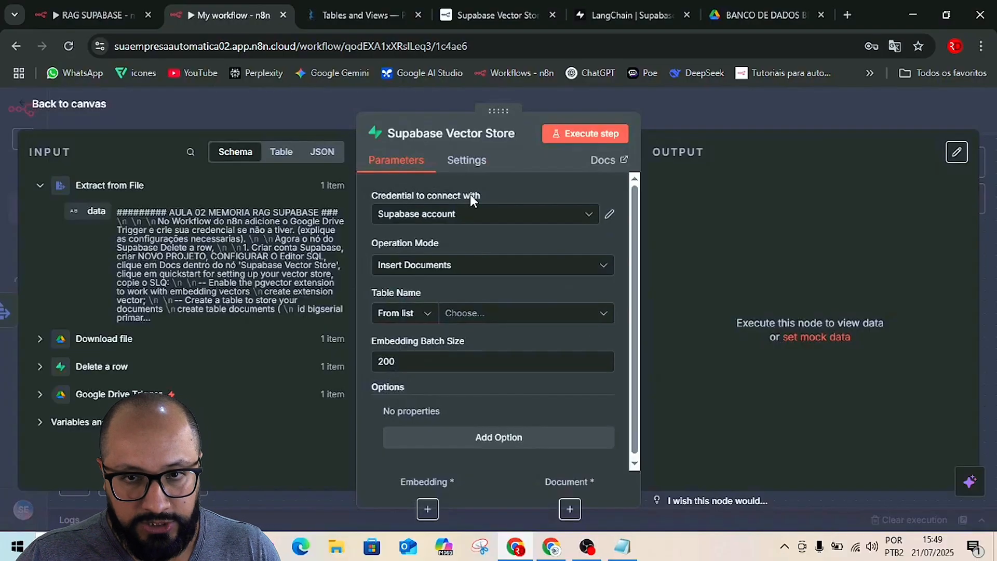
# Switch to the RAG com Supabase document and look up the Supabase Vector Store node settings
pyautogui.hotkey('alt', 'Tab')
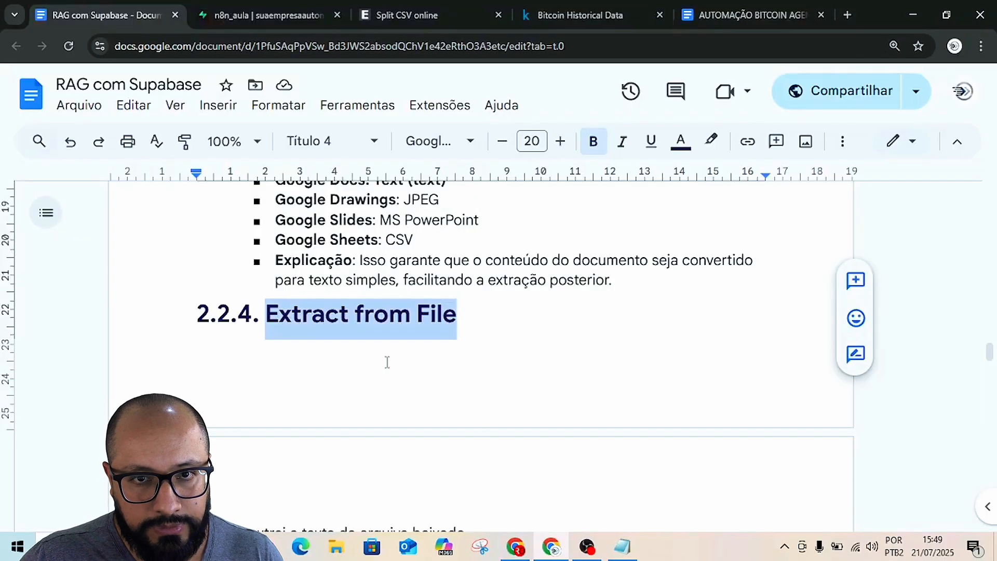
pyautogui.scroll(6, 388, 363)
pyautogui.scroll(-7, 392, 367)
pyautogui.scroll(-7, 392, 367)
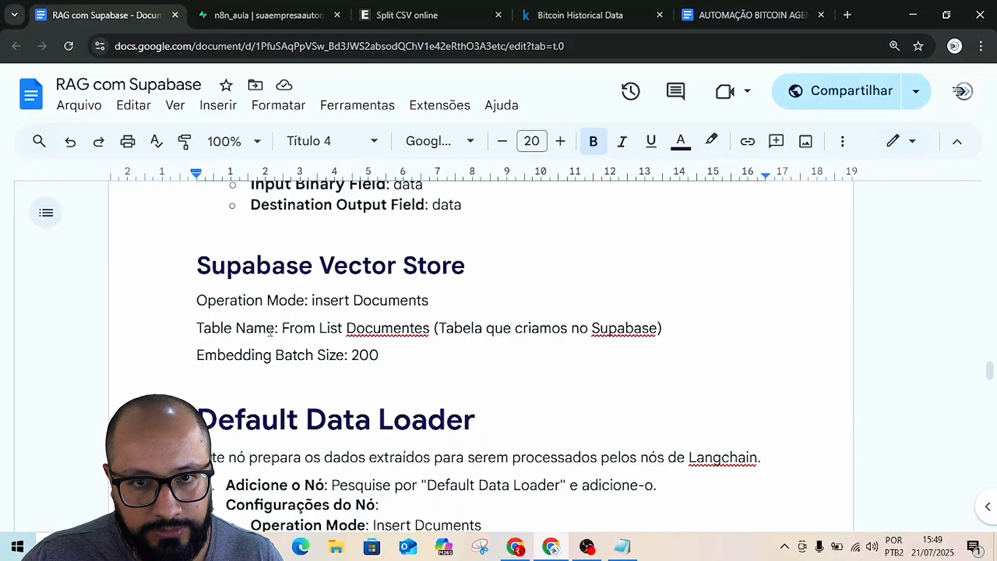
# Check the Supabase Vector Store settings against the RAG com Supabase document and choose documents from the list as the table name
pyautogui.hotkey('alt', 'Tab')
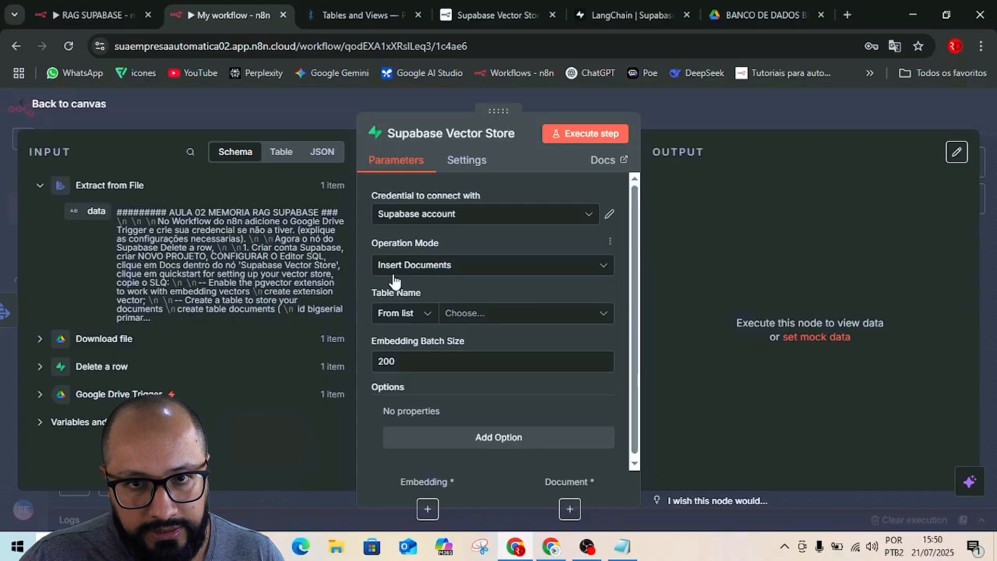
pyautogui.hotkey('alt', 'Tab')
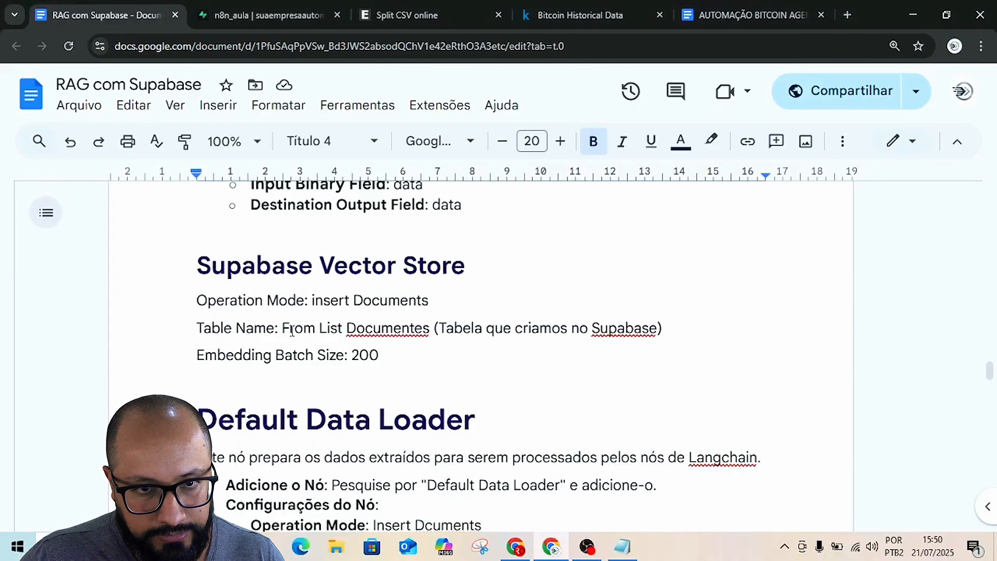
pyautogui.hotkey('alt', 'Tab')
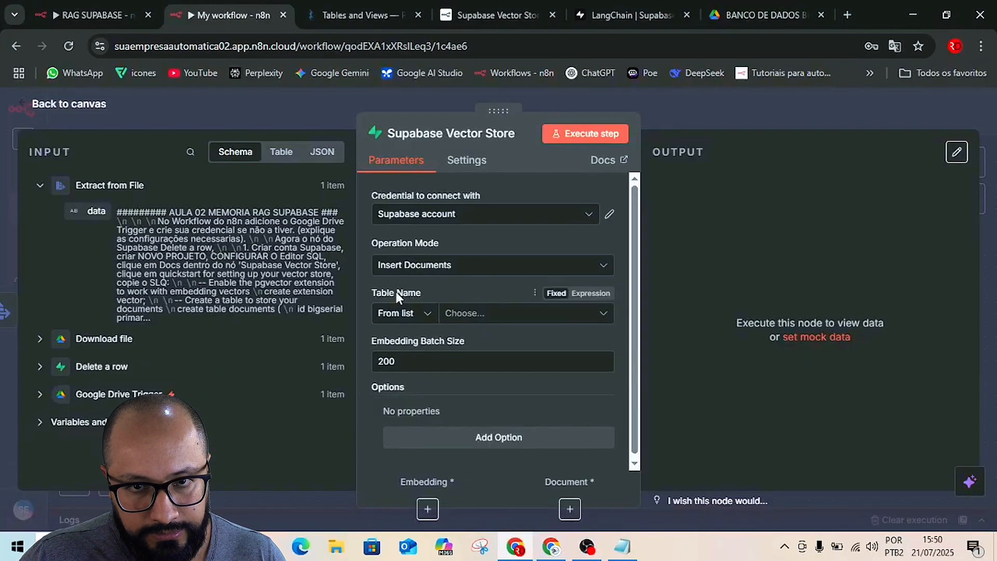
pyautogui.click(423, 265)
pyautogui.click(423, 265)
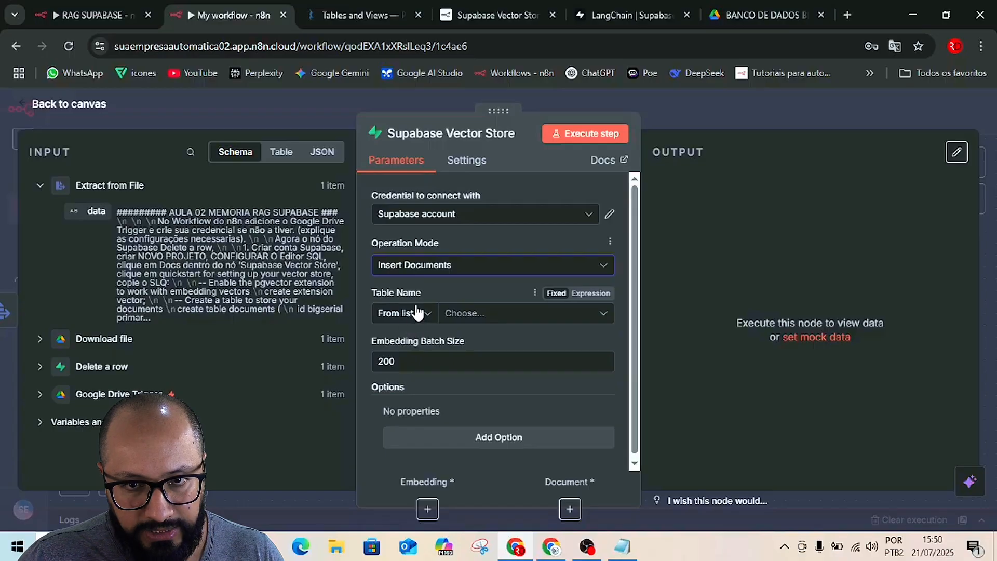
pyautogui.hotkey('alt', 'Tab')
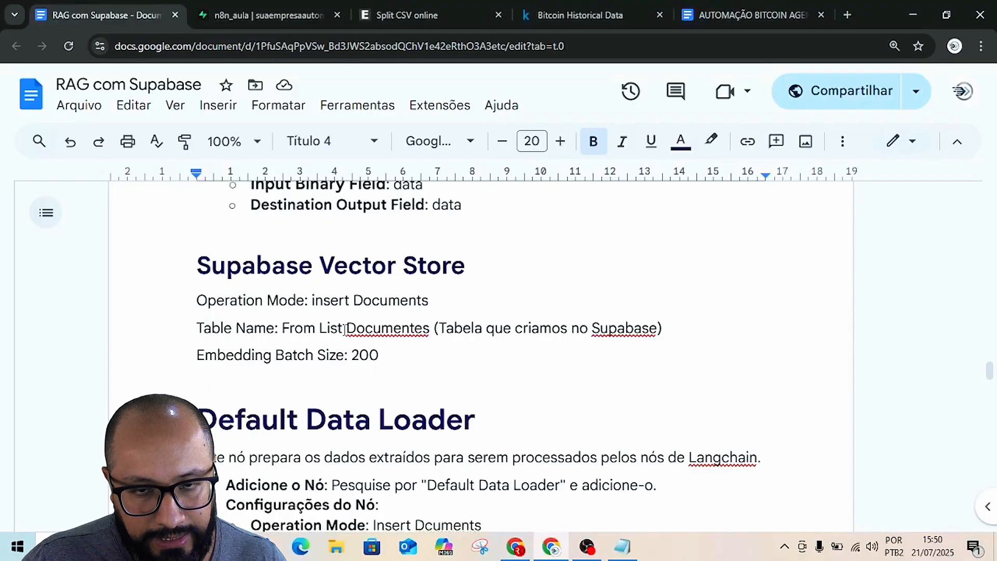
pyautogui.hotkey('alt', 'Tab')
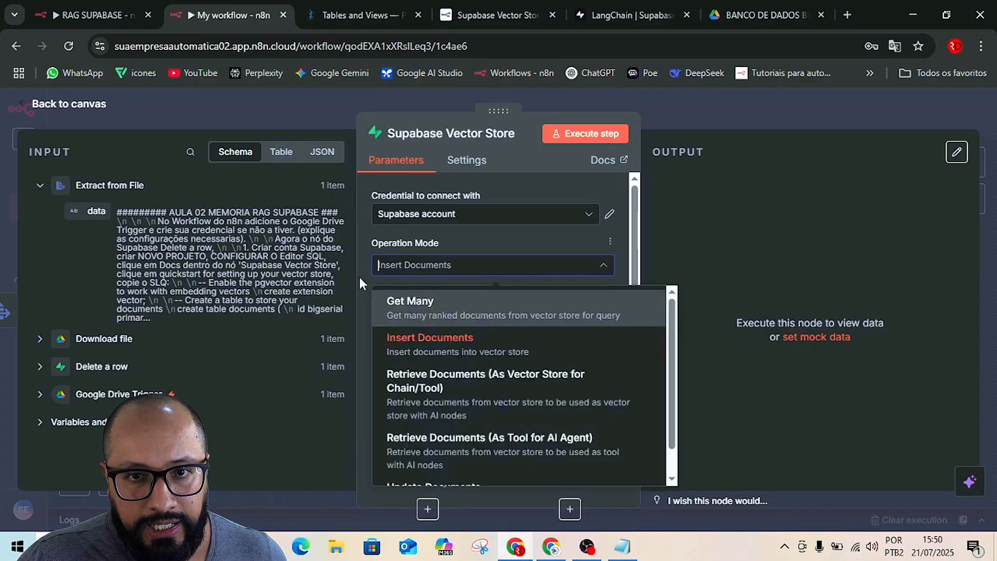
pyautogui.click(361, 276)
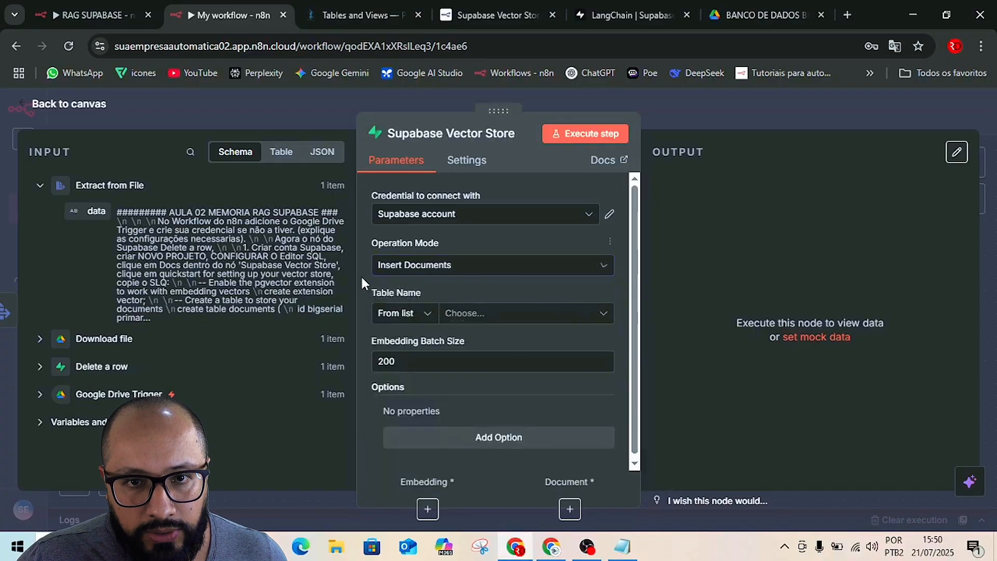
pyautogui.click(460, 315)
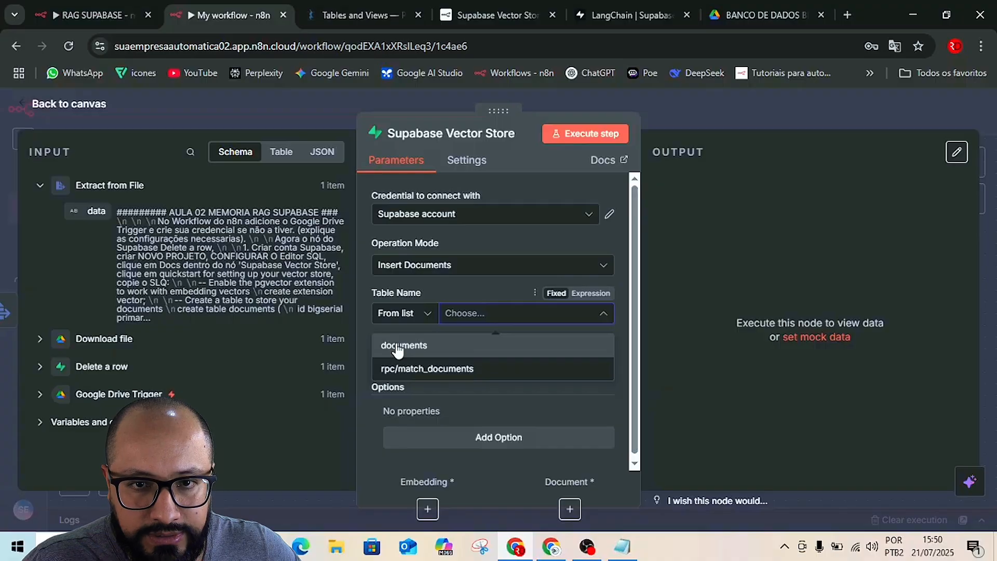
pyautogui.click(397, 347)
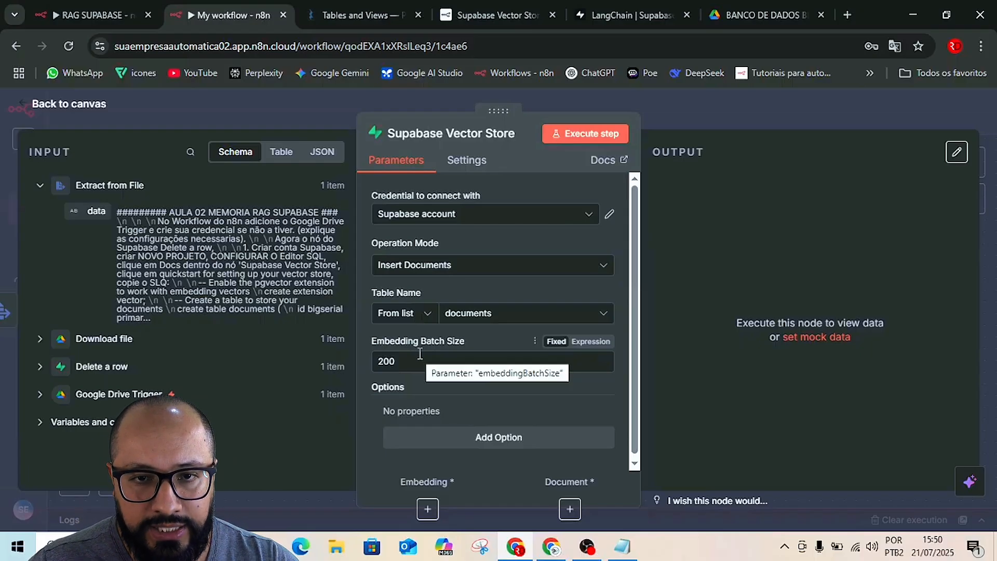
pyautogui.click(442, 441)
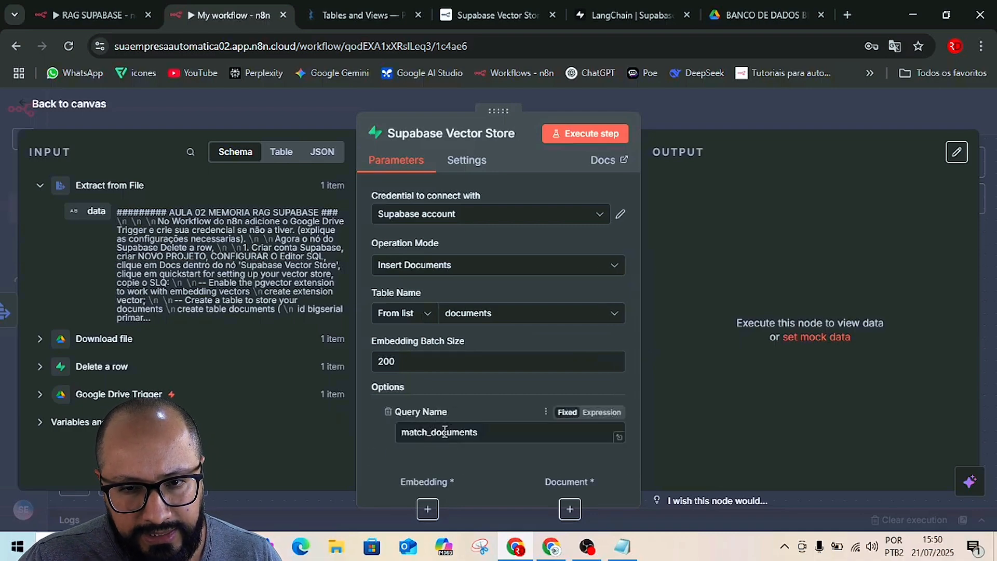
pyautogui.hotkey('alt', 'Tab')
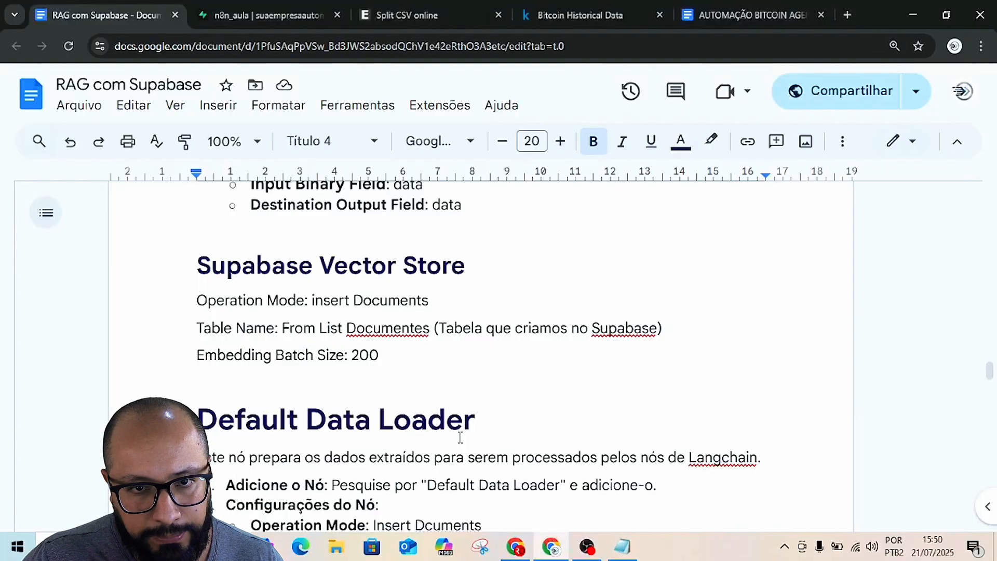
pyautogui.scroll(-2, 326, 383)
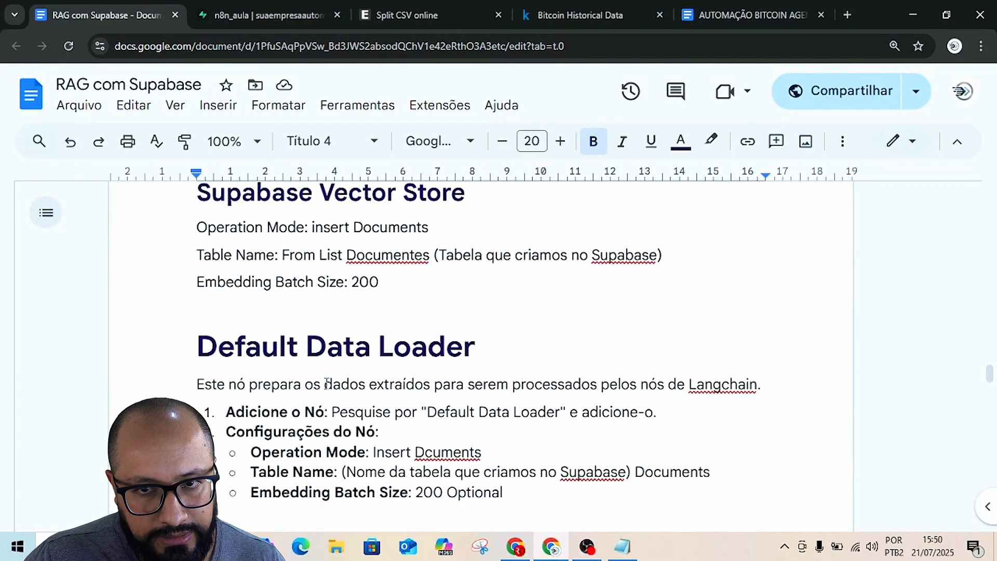
pyautogui.hotkey('alt', 'Tab')
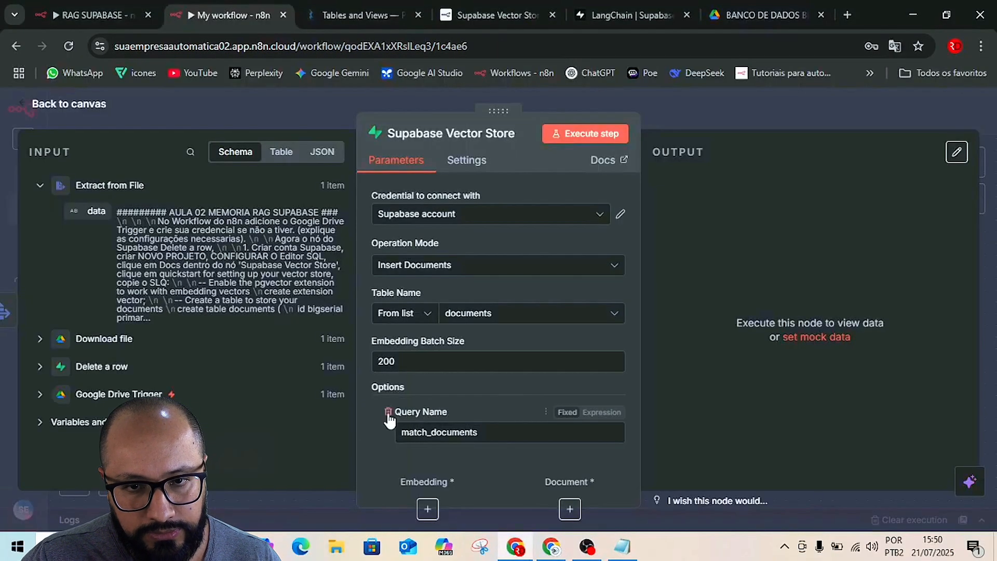
pyautogui.click(387, 412)
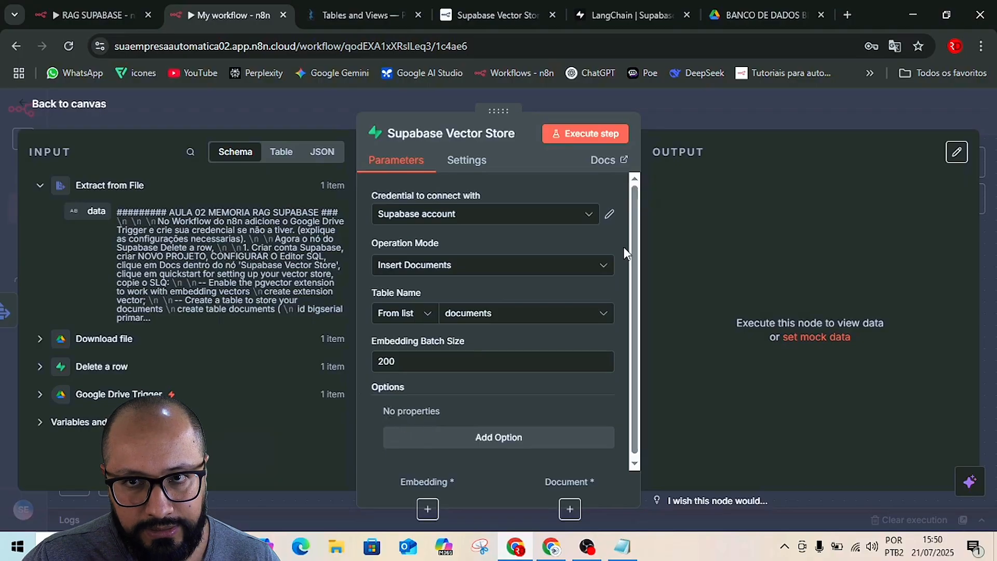
# Return to the canvas, save the workflow, and find the Default Data Loader section in the RAG com Supabase document
pyautogui.click(661, 100)
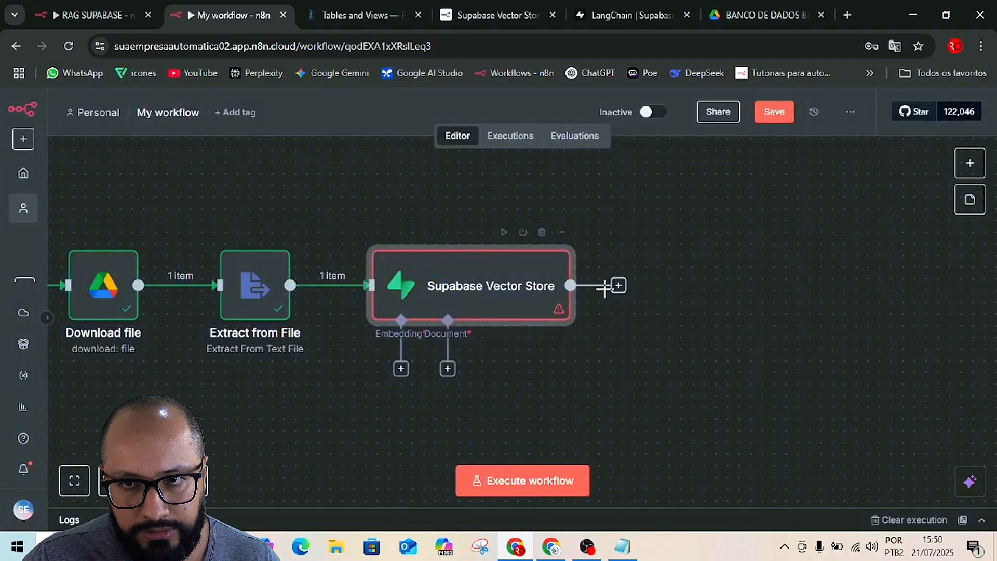
pyautogui.click(767, 111)
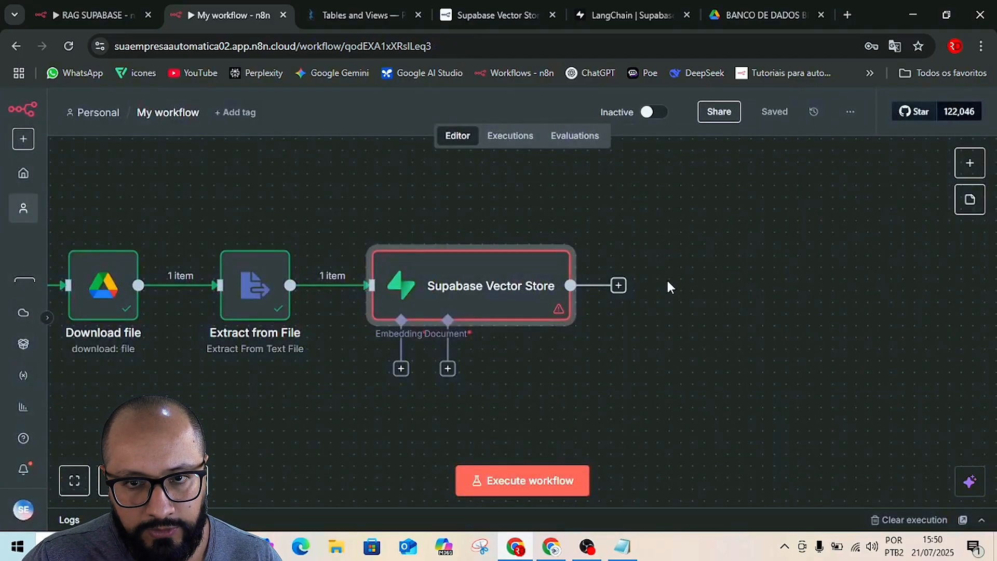
pyautogui.hotkey('alt', 'Tab')
pyautogui.scroll(3, 296, 296)
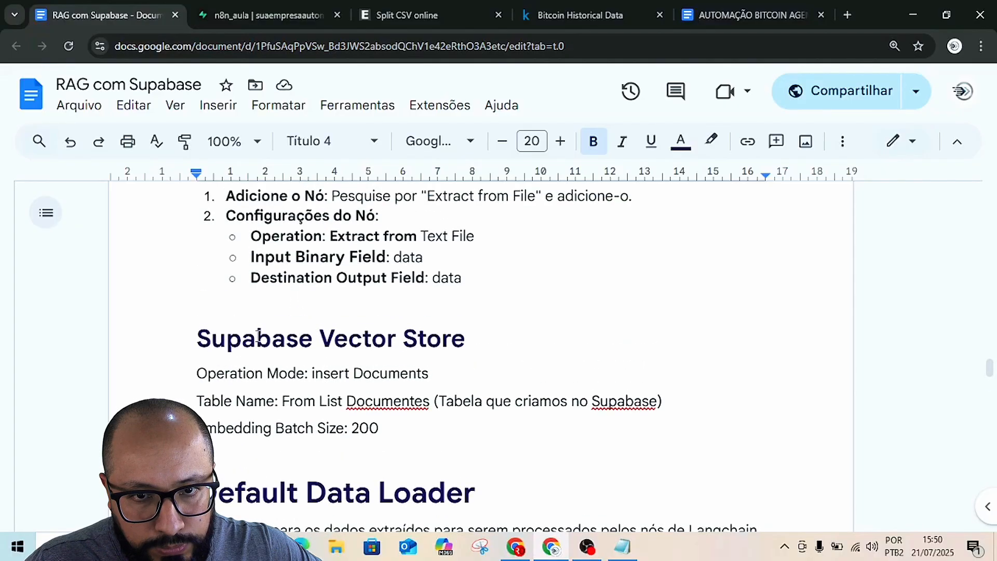
pyautogui.scroll(-2, 293, 331)
pyautogui.scroll(-4, 246, 349)
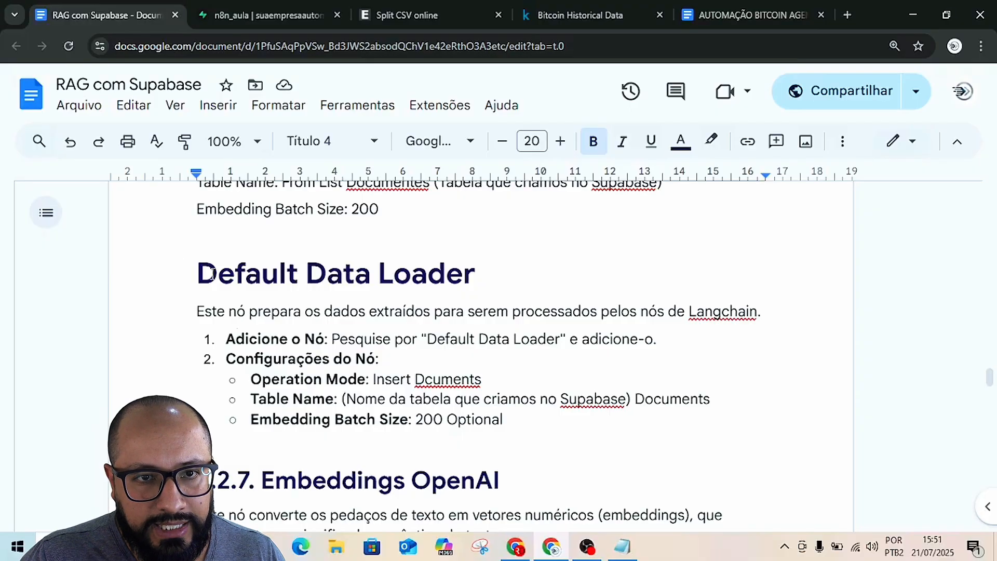
pyautogui.moveTo(198, 275); pyautogui.dragTo(476, 273)
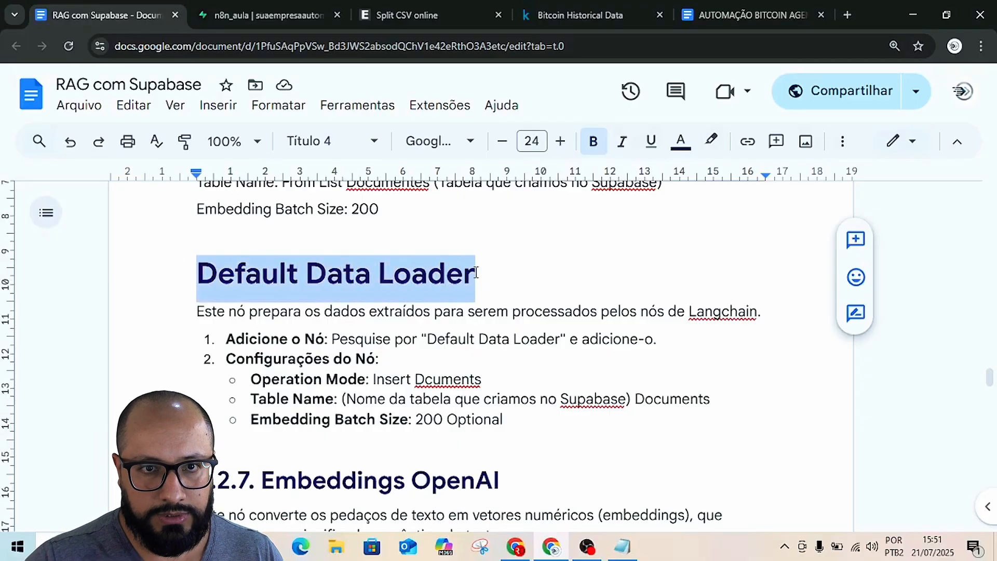
# Switch back to n8n and attach a Default Data Loader to the Document input of the Supabase Vector Store node
pyautogui.hotkey('alt', 'Tab')
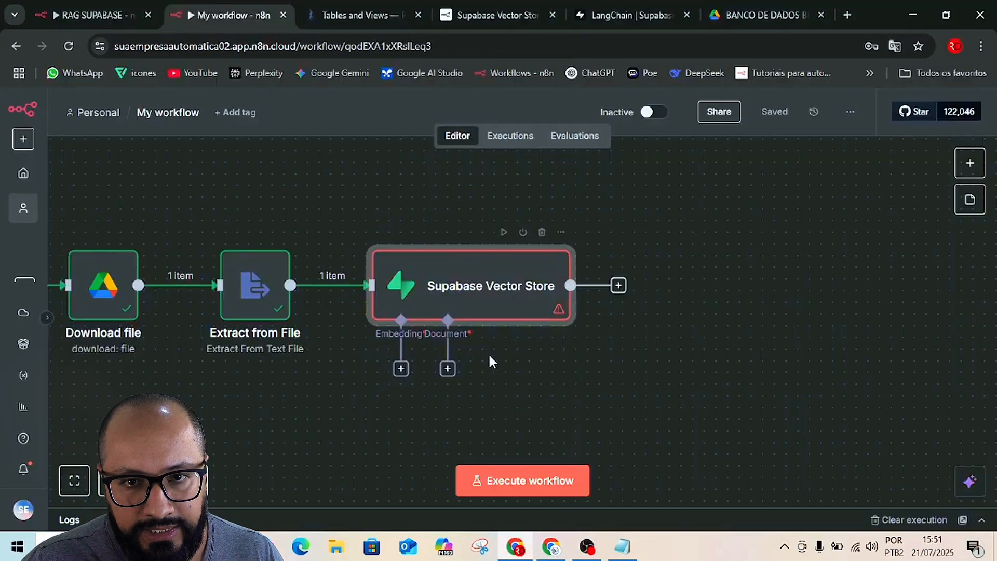
pyautogui.click(448, 369)
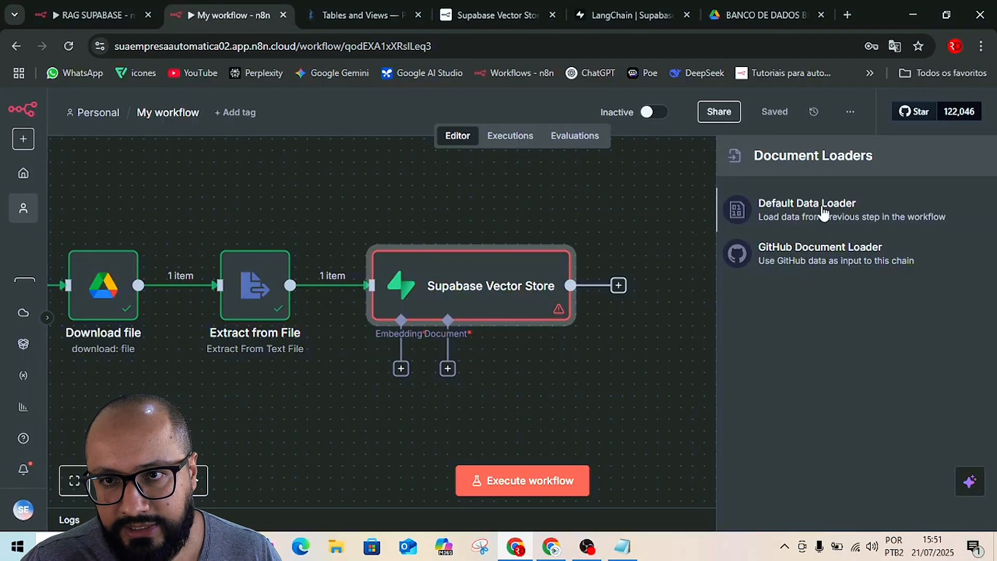
pyautogui.click(798, 214)
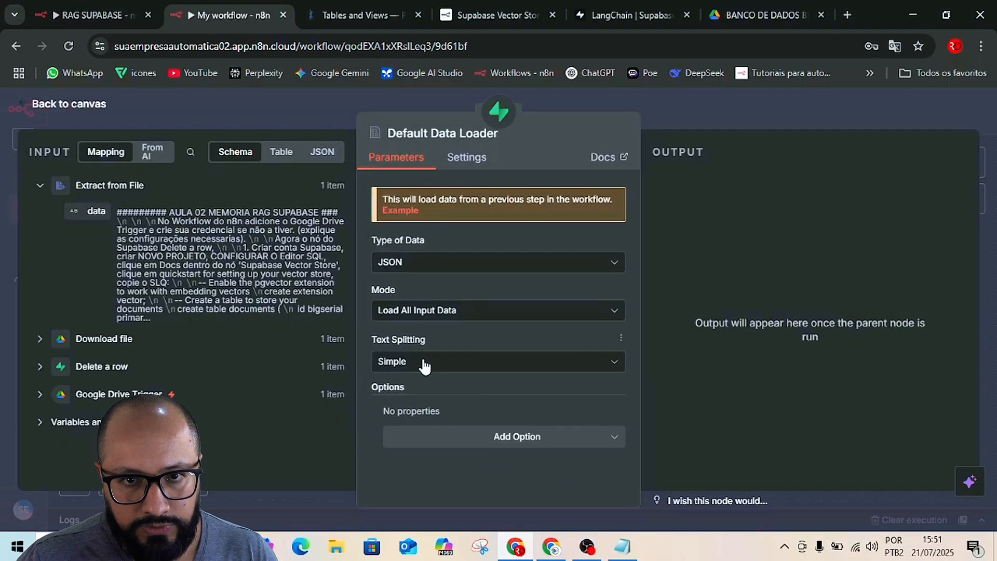
# Review the Default Data Loader's Type of Data, Mode and Text Splitting choices alongside its section in the RAG com Supabase document
pyautogui.hotkey('alt', 'Tab')
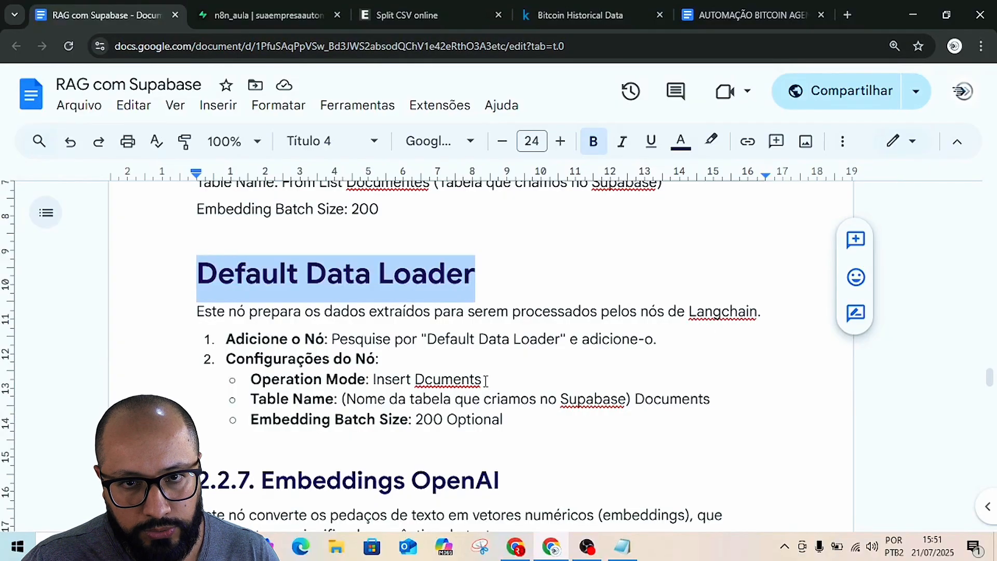
pyautogui.hotkey('alt', 'Tab')
pyautogui.click(404, 265)
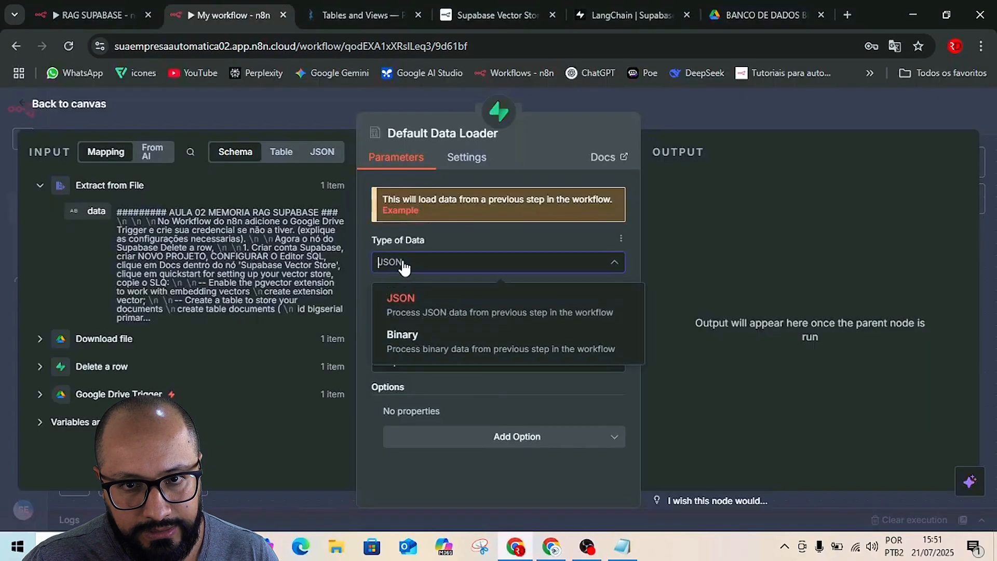
pyautogui.click(404, 264)
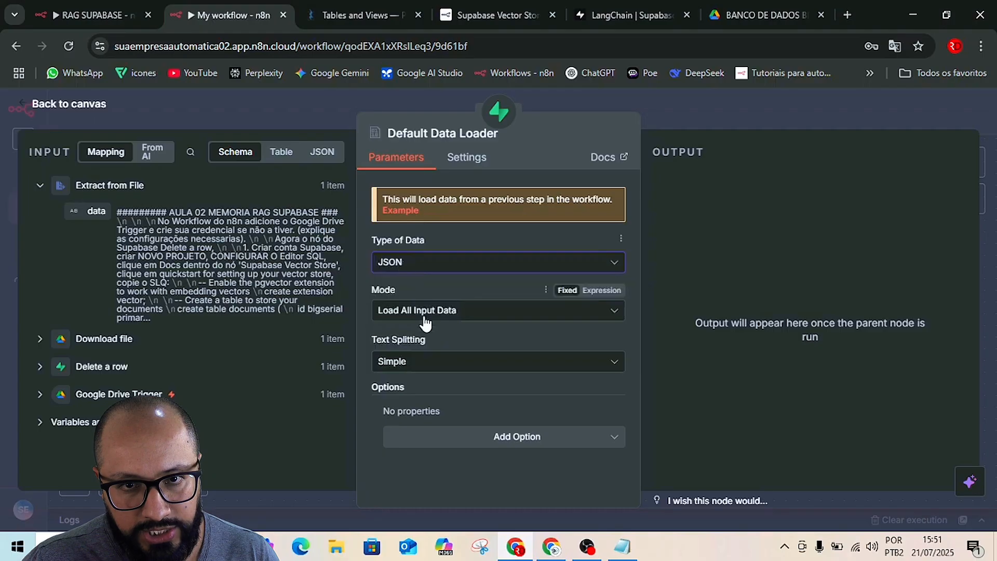
pyautogui.hotkey('alt', 'Tab')
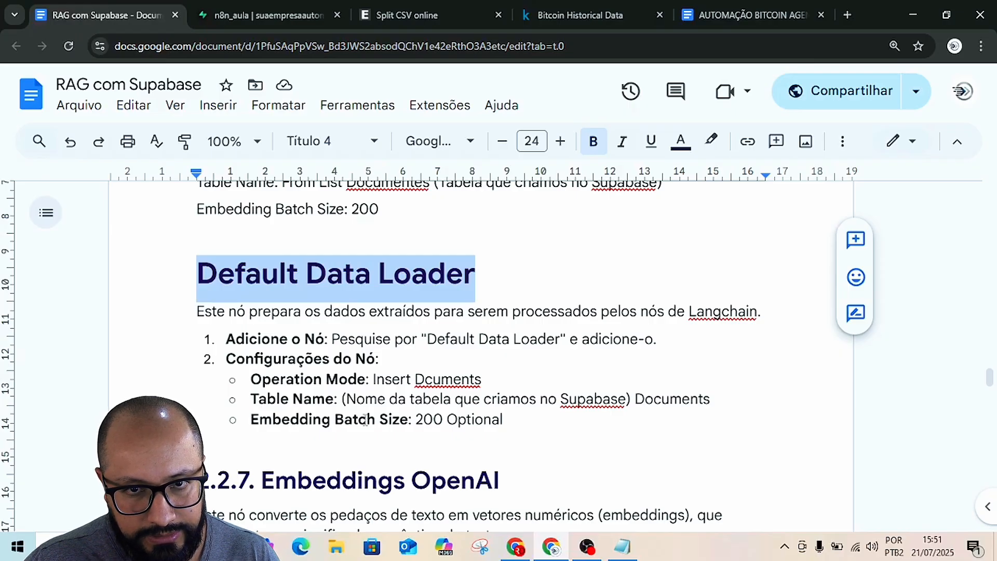
pyautogui.scroll(-2, 376, 403)
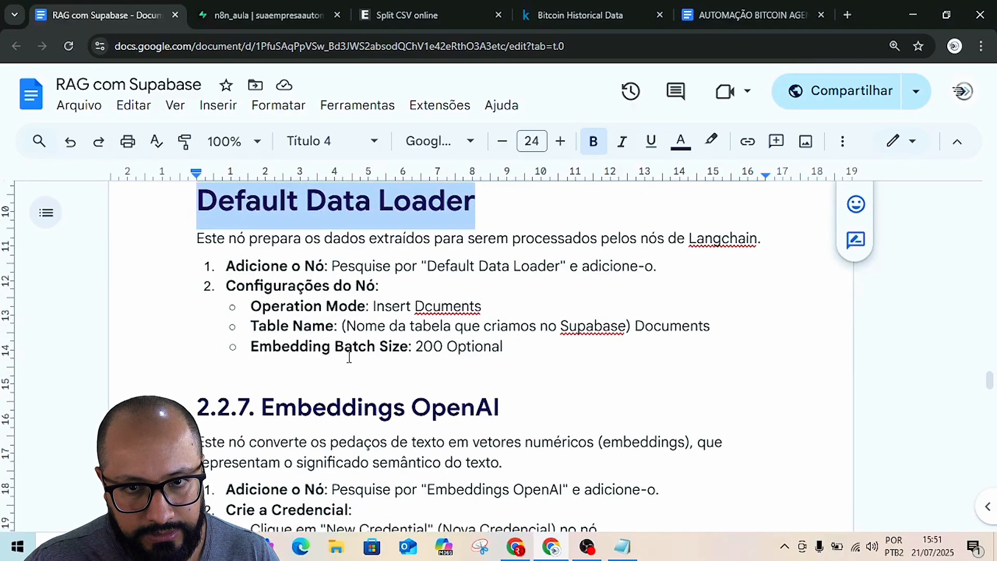
pyautogui.hotkey('alt', 'Tab')
pyautogui.click(373, 403)
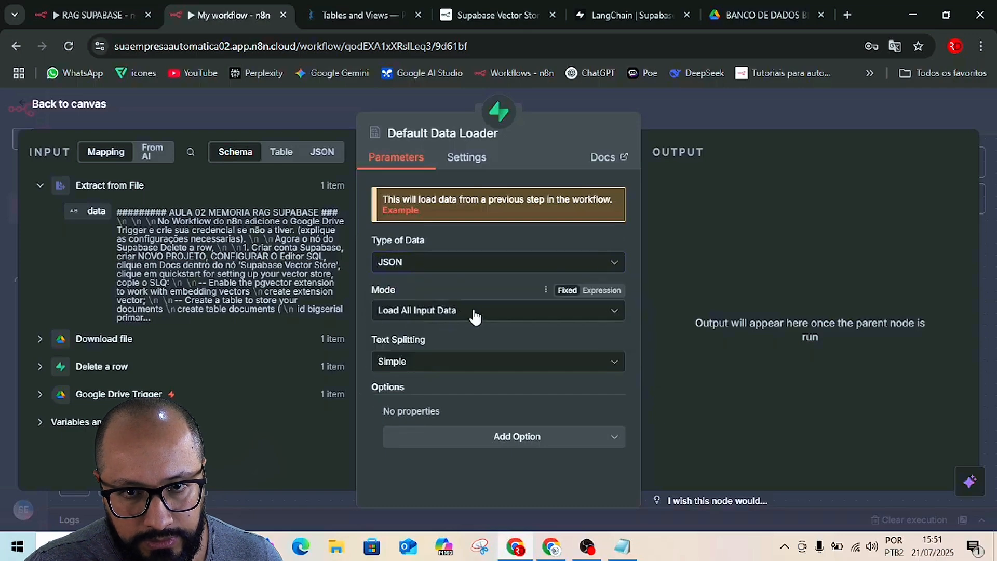
pyautogui.click(398, 363)
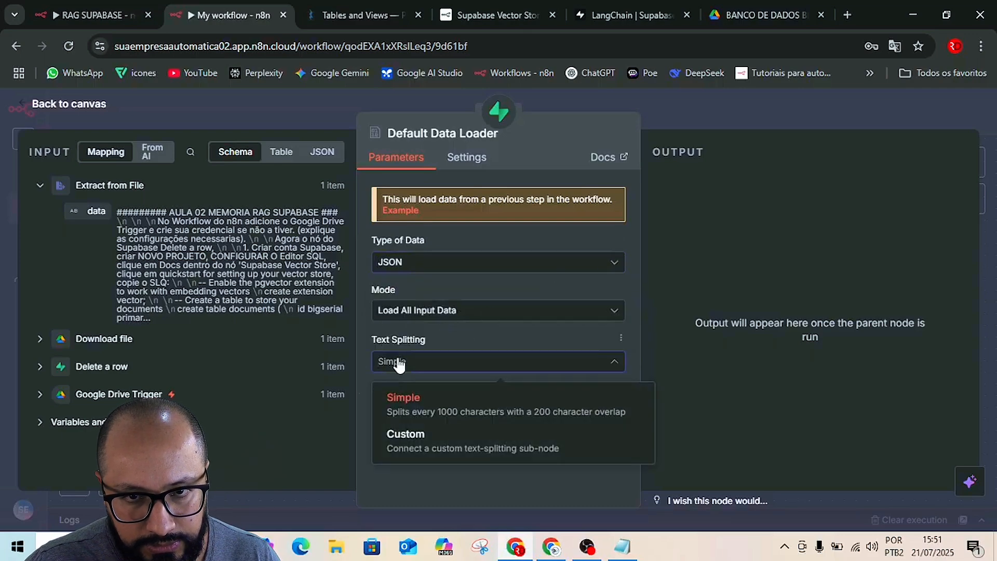
pyautogui.click(396, 362)
pyautogui.click(407, 310)
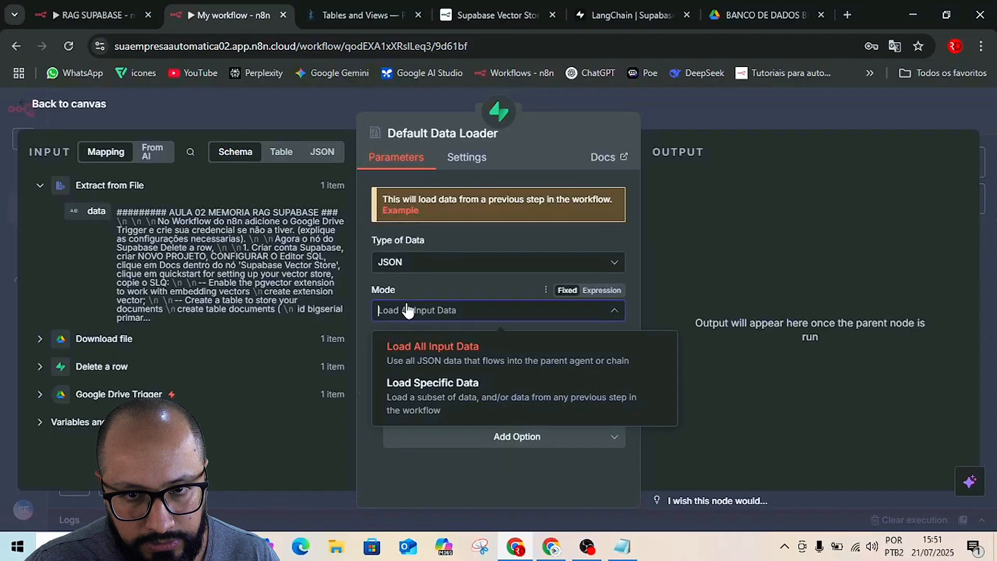
pyautogui.click(406, 310)
# Add the Metadata option to the Default Data Loader with a property named file_id
pyautogui.click(459, 438)
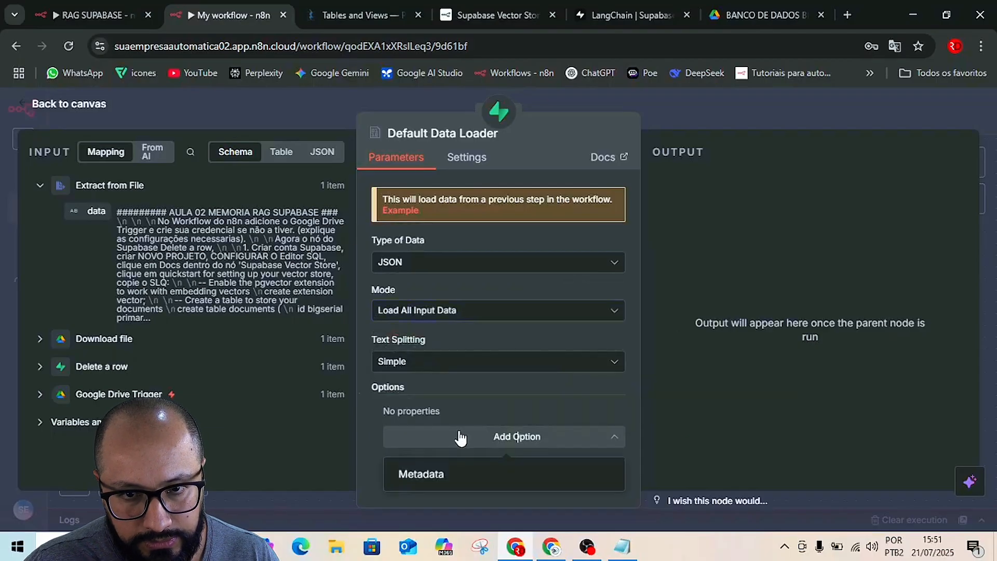
pyautogui.click(423, 479)
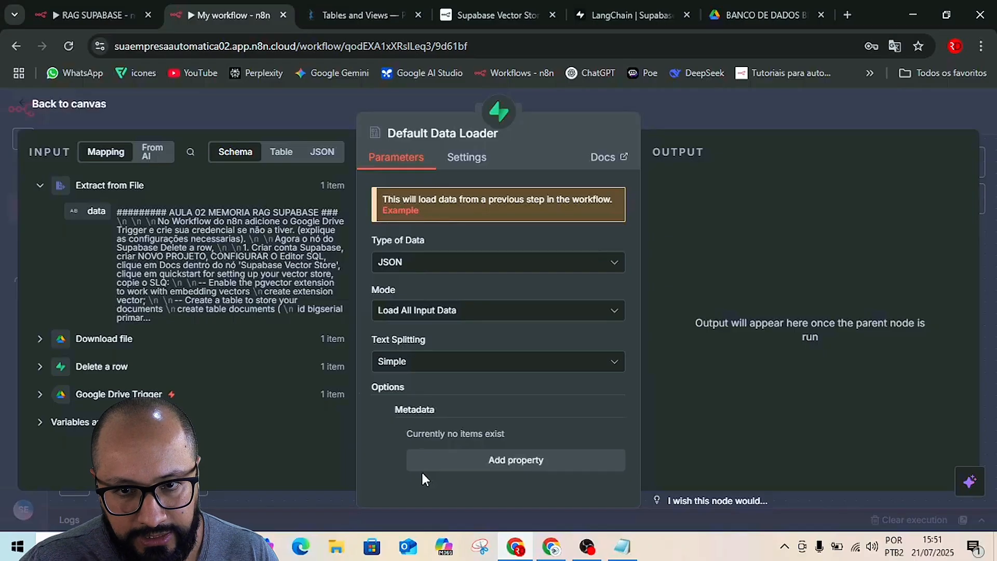
pyautogui.click(478, 466)
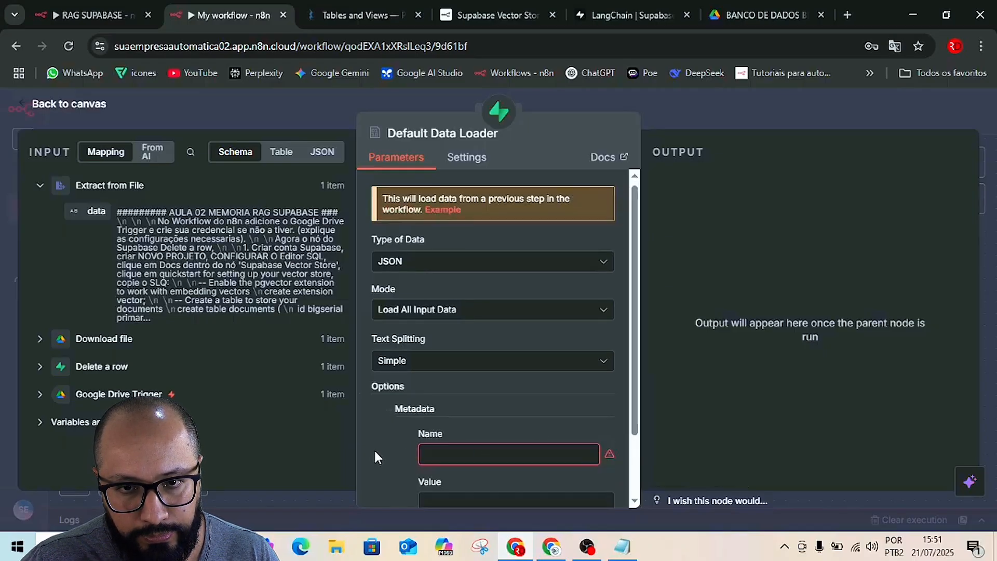
pyautogui.scroll(-2, 373, 448)
pyautogui.click(451, 380)
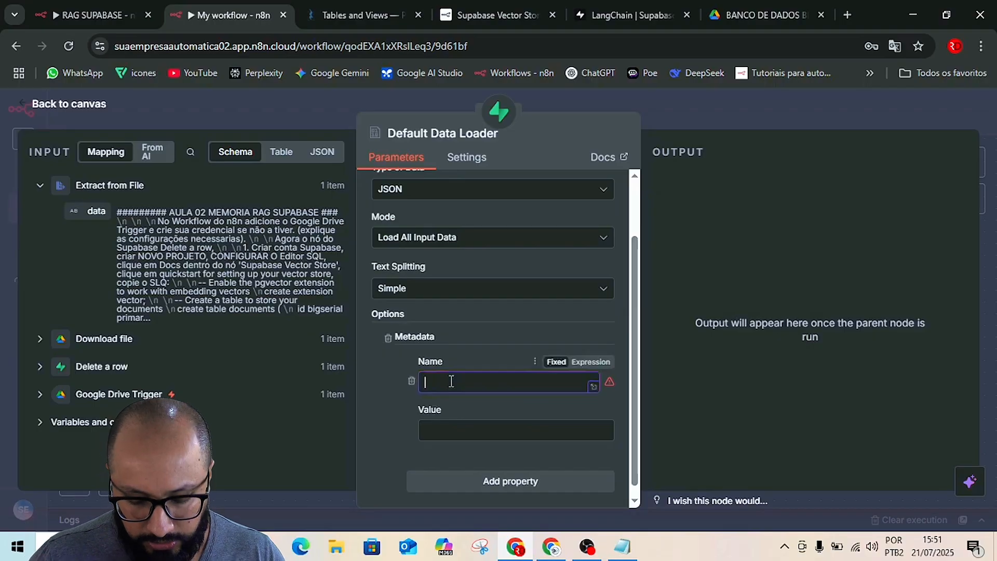
pyautogui.write('file_')
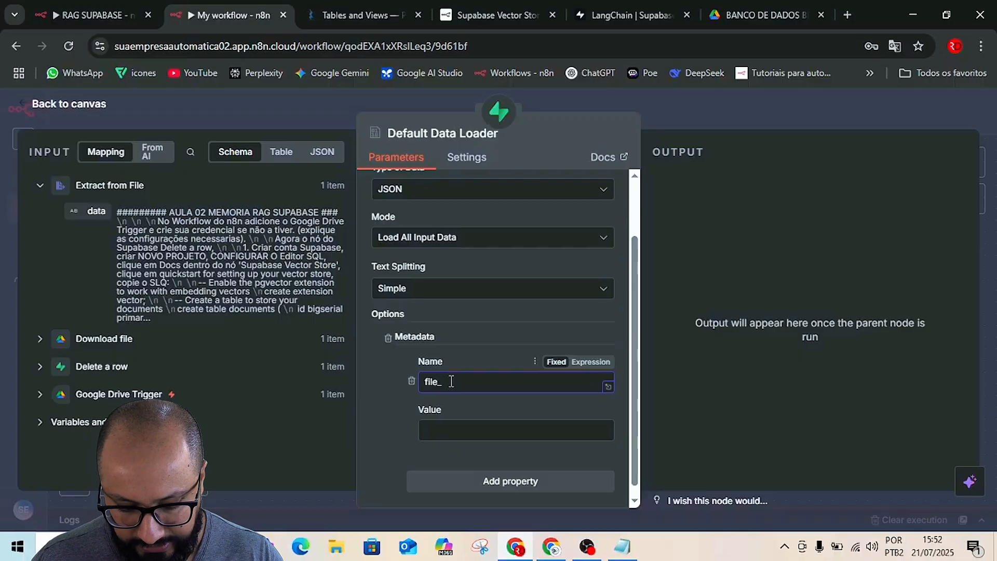
pyautogui.write('id')
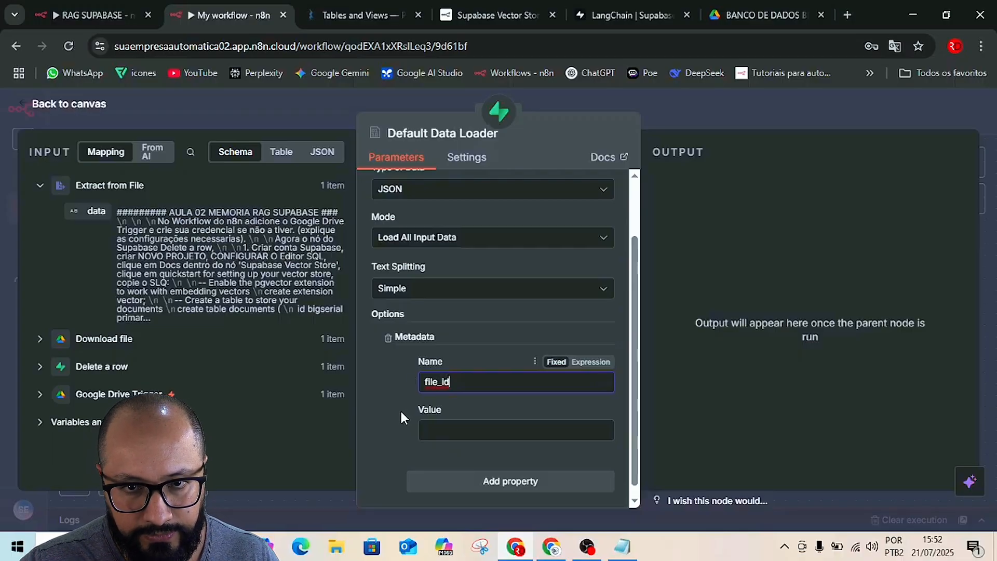
# Show the Google Drive Trigger's output as JSON in the Default Data Loader's input data
pyautogui.click(449, 431)
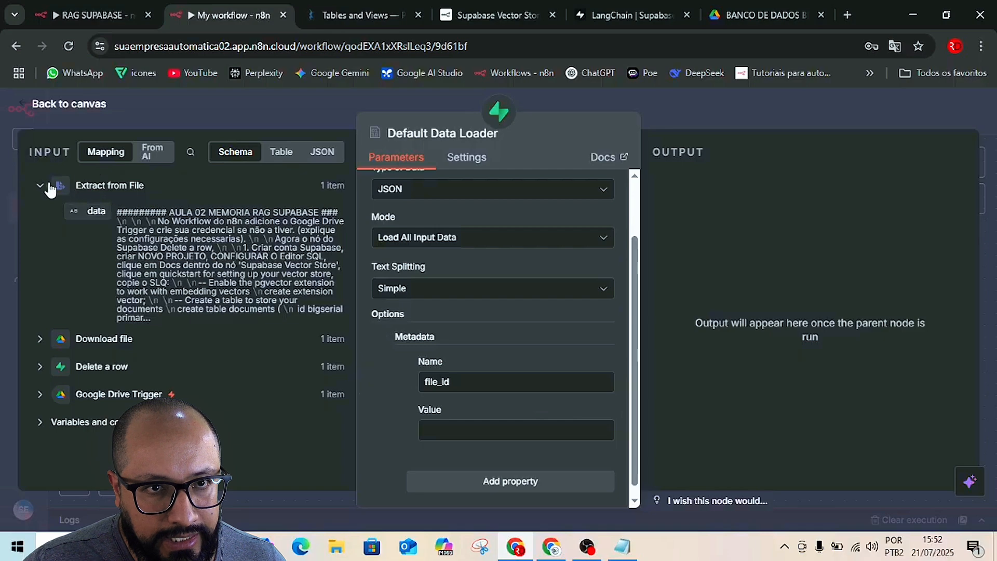
pyautogui.click(139, 153)
pyautogui.click(128, 152)
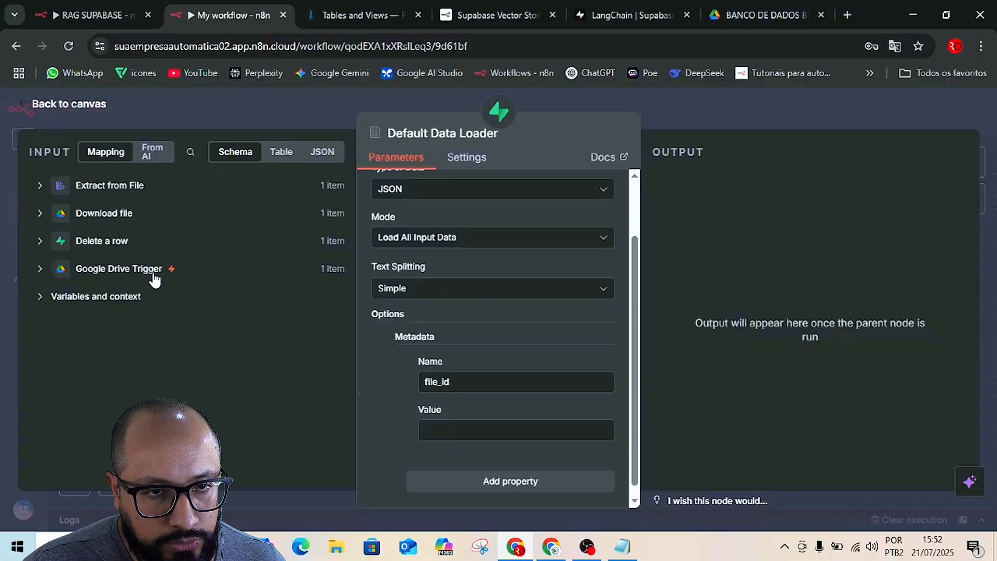
pyautogui.click(114, 270)
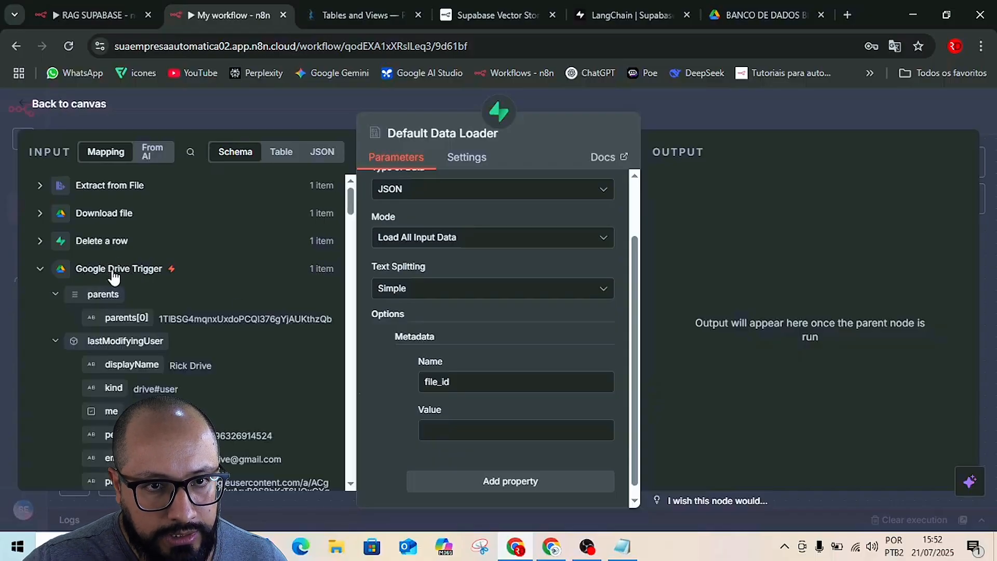
pyautogui.click(322, 152)
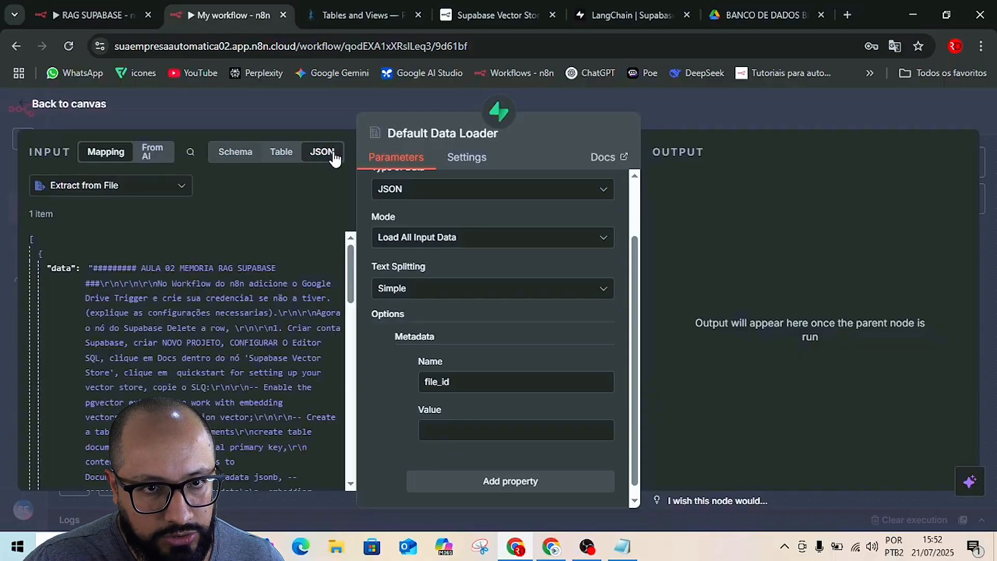
pyautogui.scroll(-5, 184, 291)
pyautogui.scroll(-2, 185, 299)
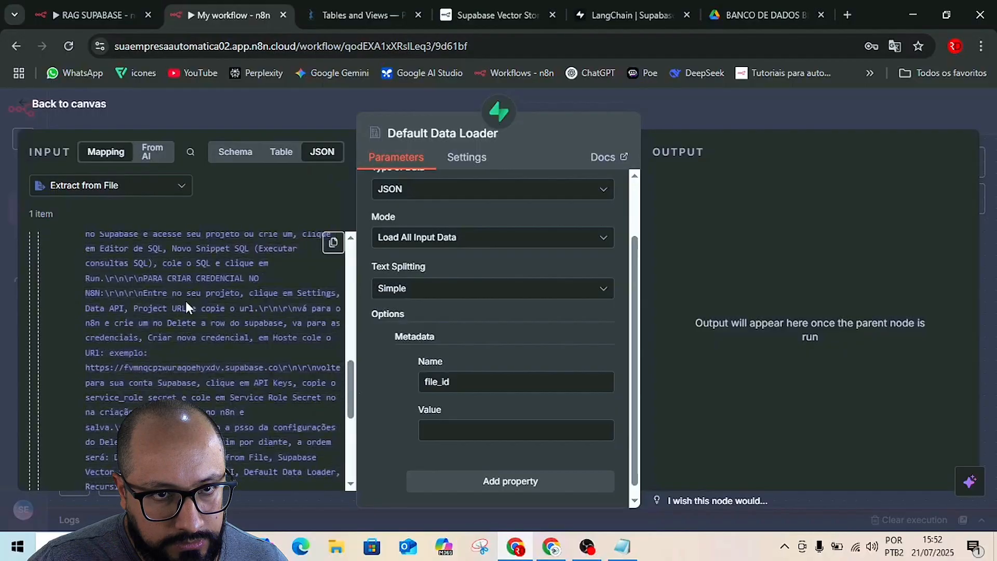
pyautogui.click(147, 186)
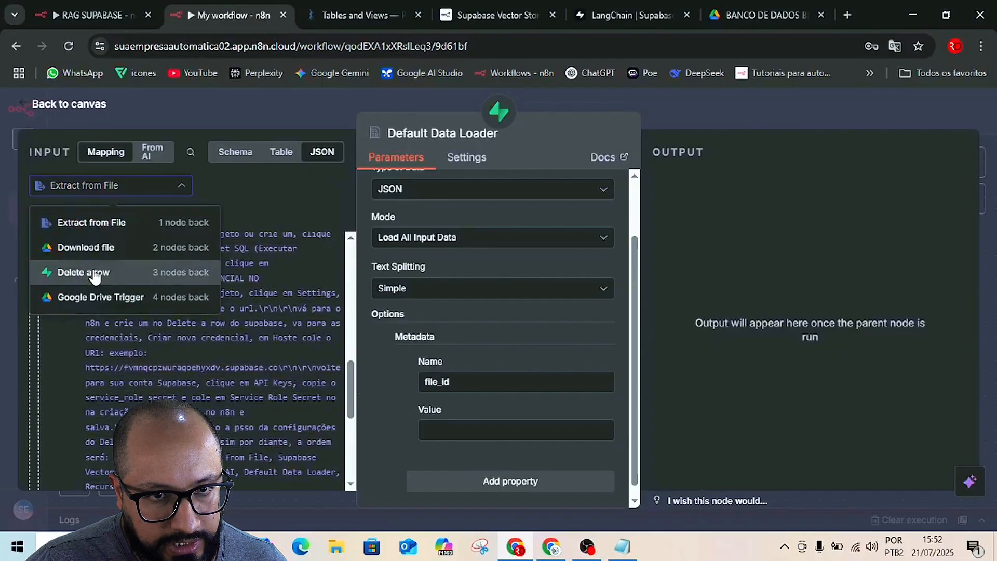
pyautogui.click(98, 297)
# Map the id field from the Google Drive Trigger's JSON as the value of the file_id metadata property
pyautogui.scroll(-4, 198, 369)
pyautogui.scroll(-6, 198, 372)
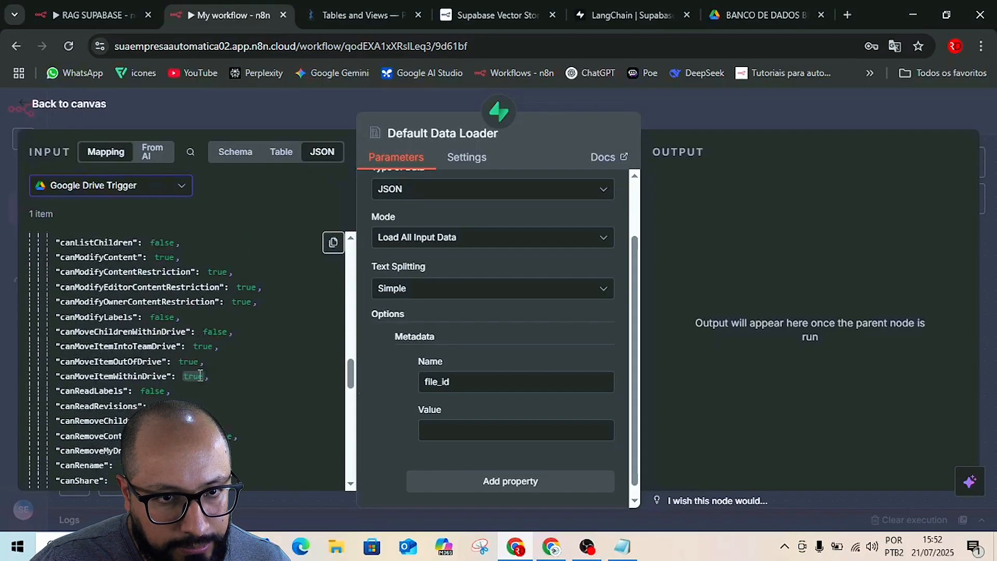
pyautogui.scroll(-2, 198, 372)
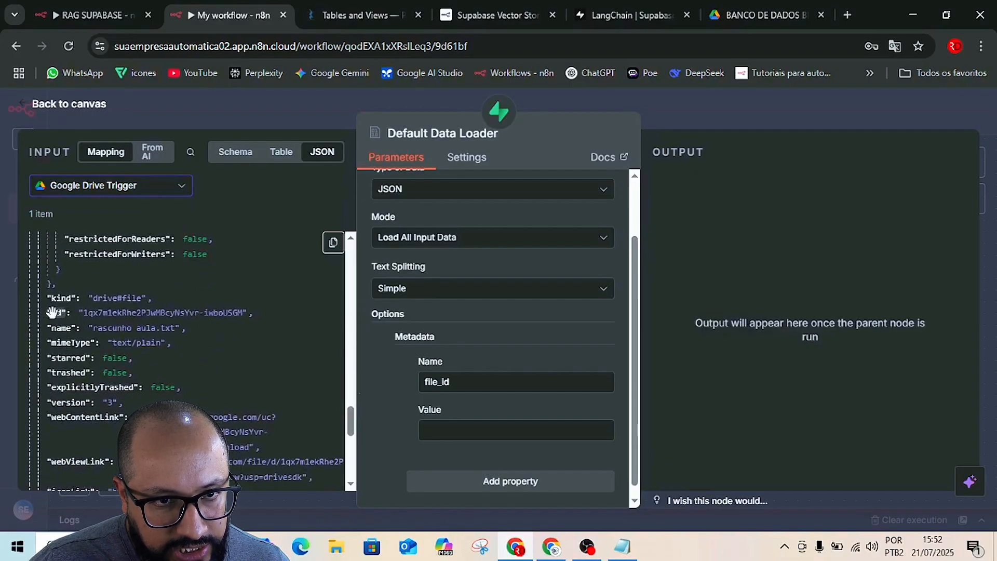
pyautogui.moveTo(51, 312); pyautogui.dragTo(470, 431)
pyautogui.click(393, 399)
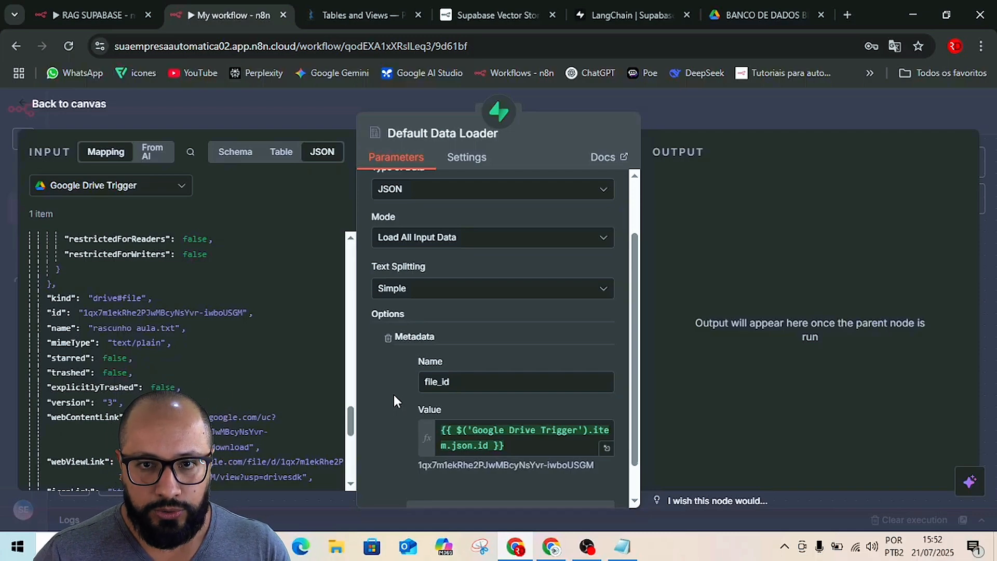
# Review the workflow's node chain on the canvas and the file_id metadata entry in the Default Data Loader
pyautogui.click(724, 93)
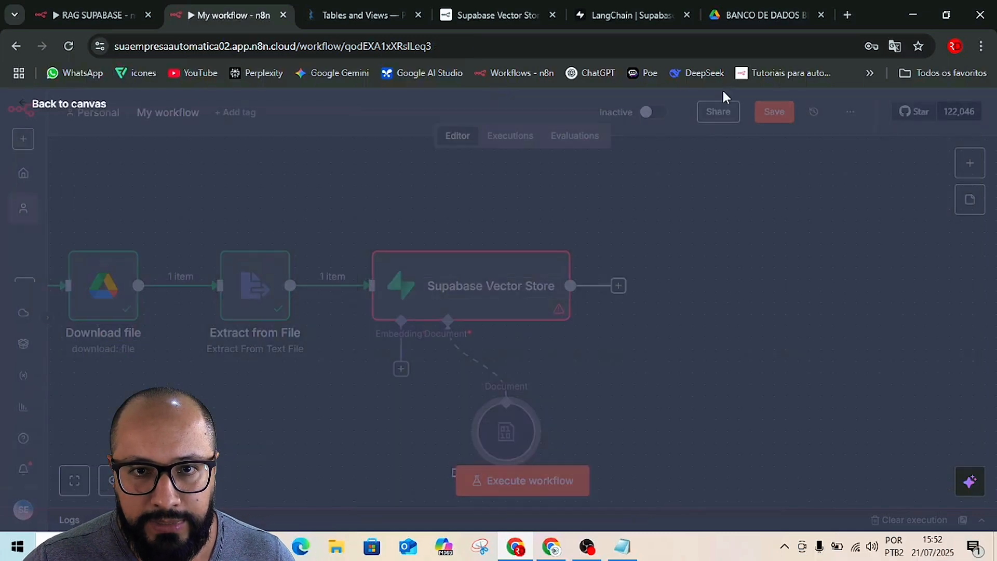
pyautogui.moveTo(292, 192); pyautogui.dragTo(603, 207)
pyautogui.click(252, 298)
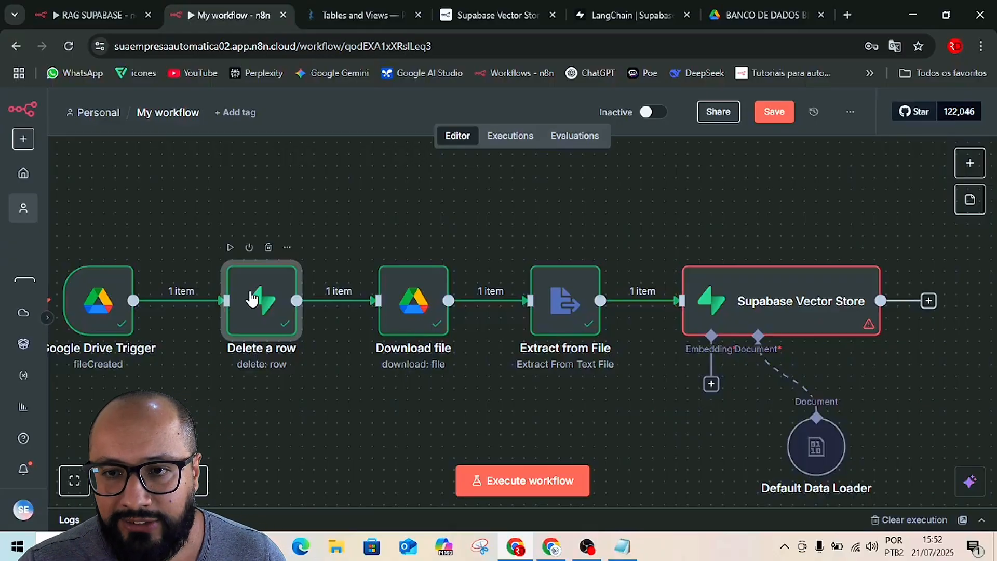
pyautogui.scroll(-3, 675, 312)
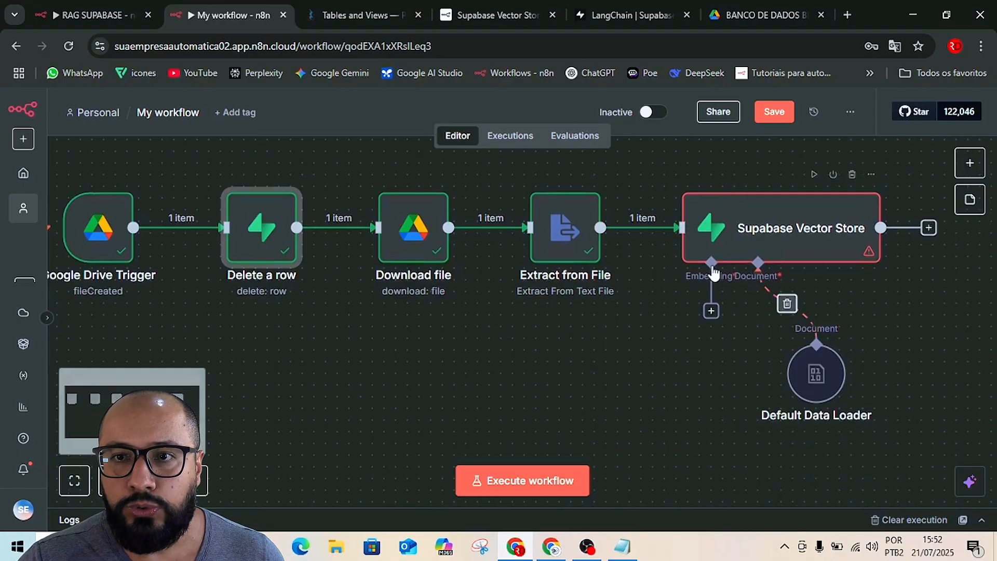
pyautogui.doubleClick(829, 382)
pyautogui.scroll(-1, 494, 390)
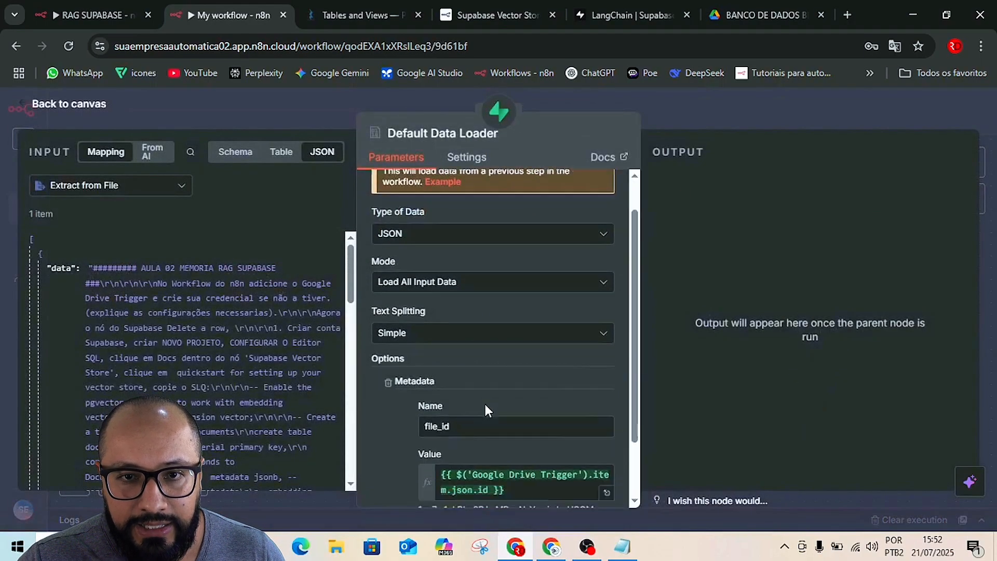
pyautogui.scroll(-3, 484, 404)
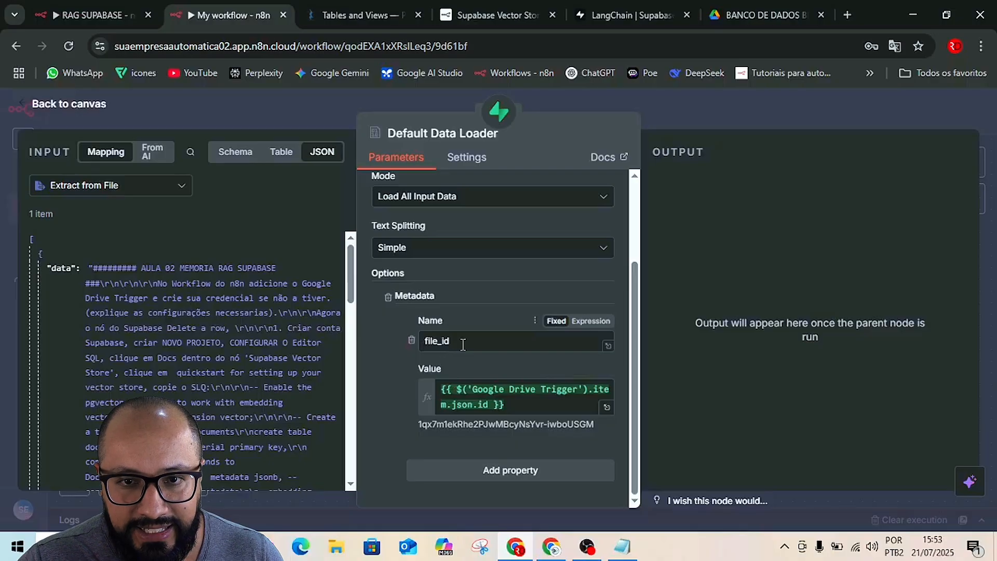
pyautogui.moveTo(417, 424); pyautogui.dragTo(593, 440)
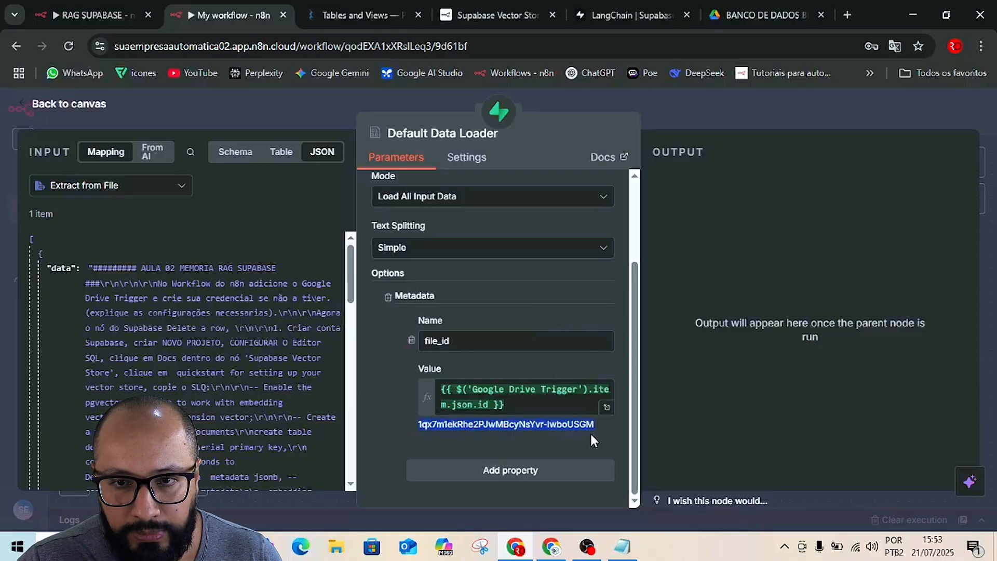
pyautogui.click(375, 394)
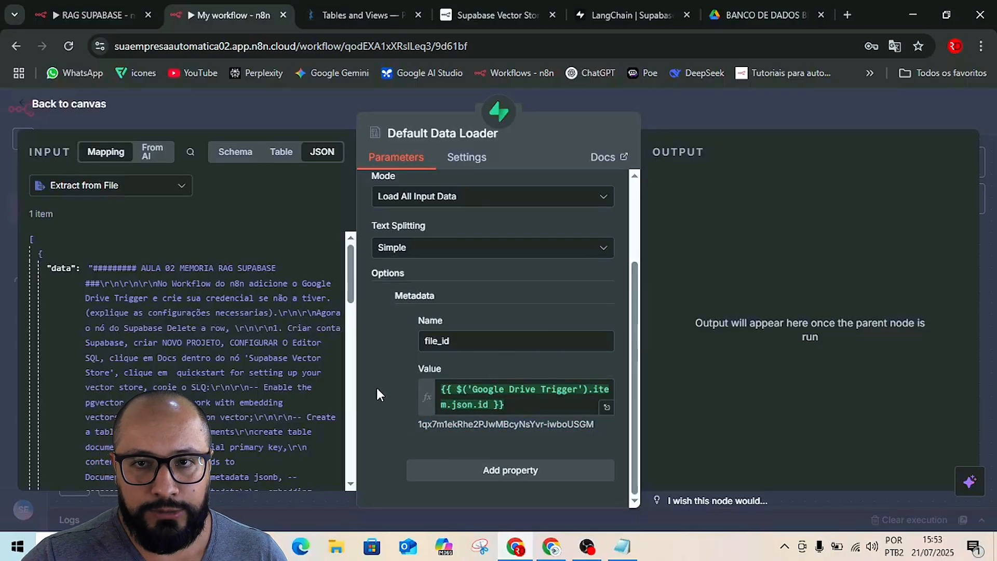
# Return to the canvas, save the workflow and translate the n8n page into Portuguese
pyautogui.click(712, 109)
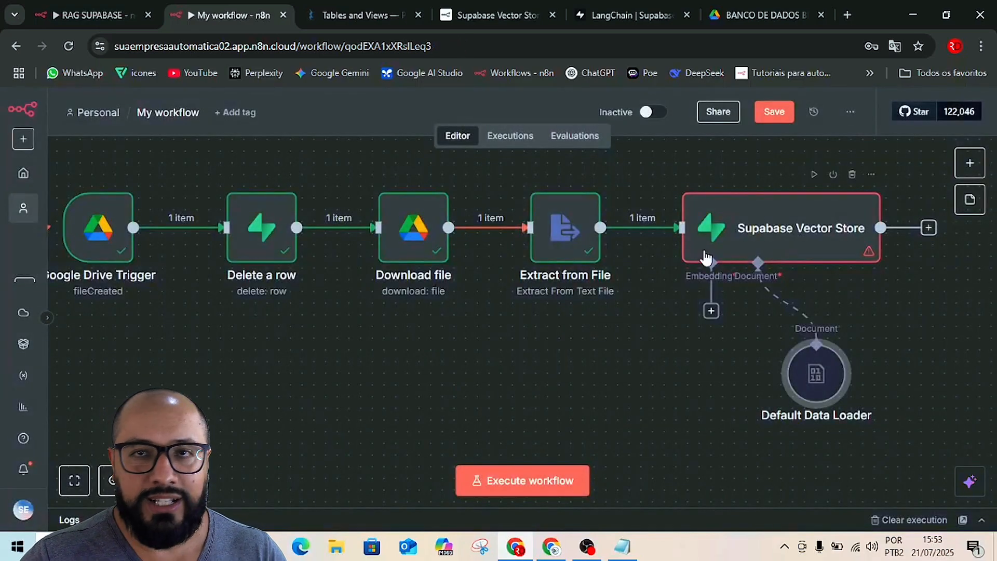
pyautogui.click(776, 111)
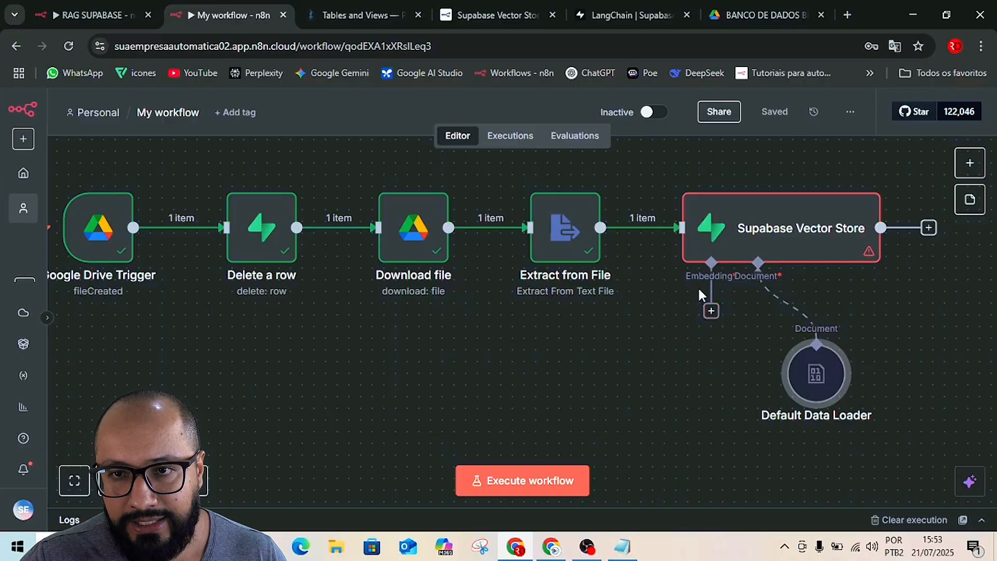
pyautogui.rightClick(830, 126)
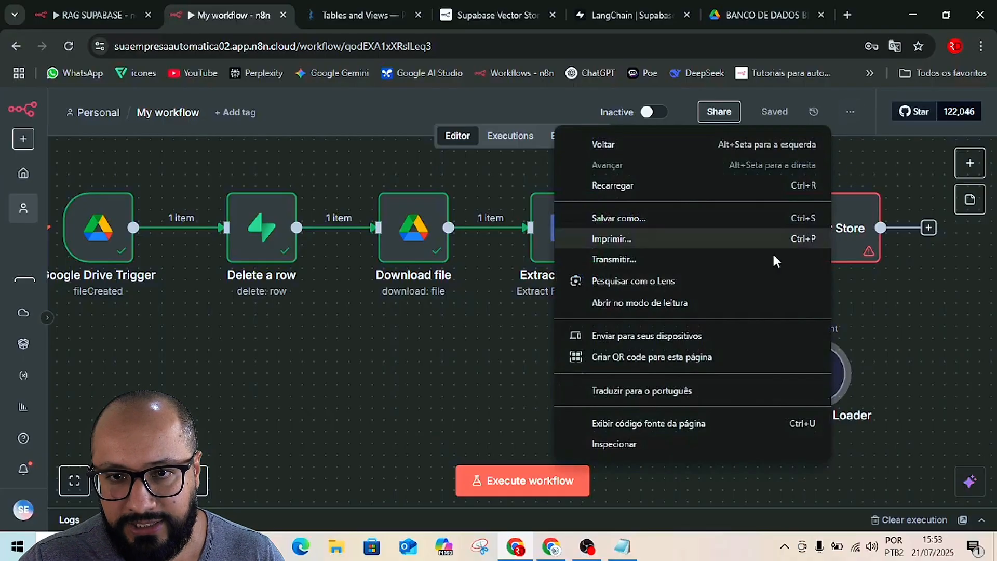
pyautogui.click(660, 389)
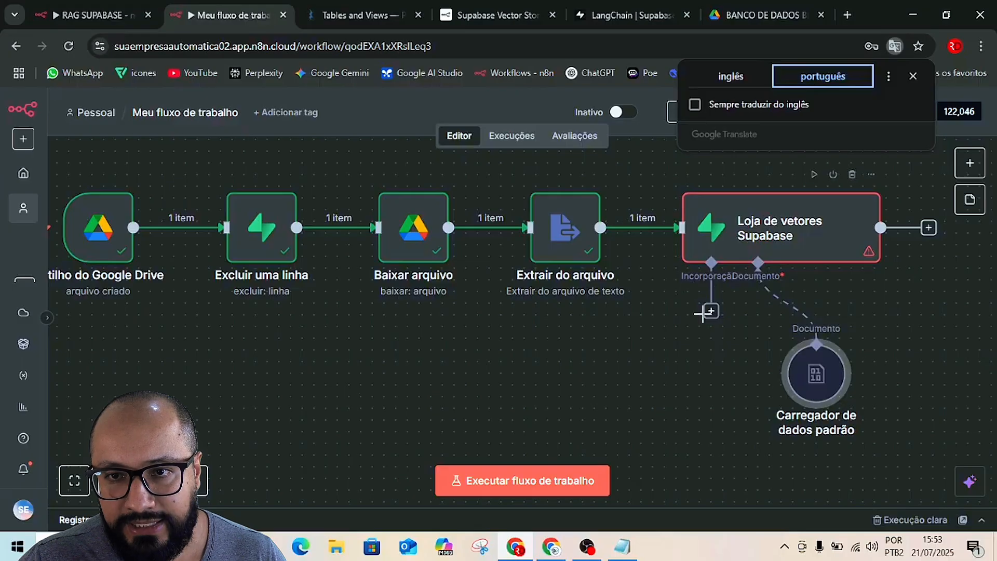
# Attach an Embeddings OpenAI node to the Embedding input of the Supabase Vector Store node and return to the canvas
pyautogui.click(711, 312)
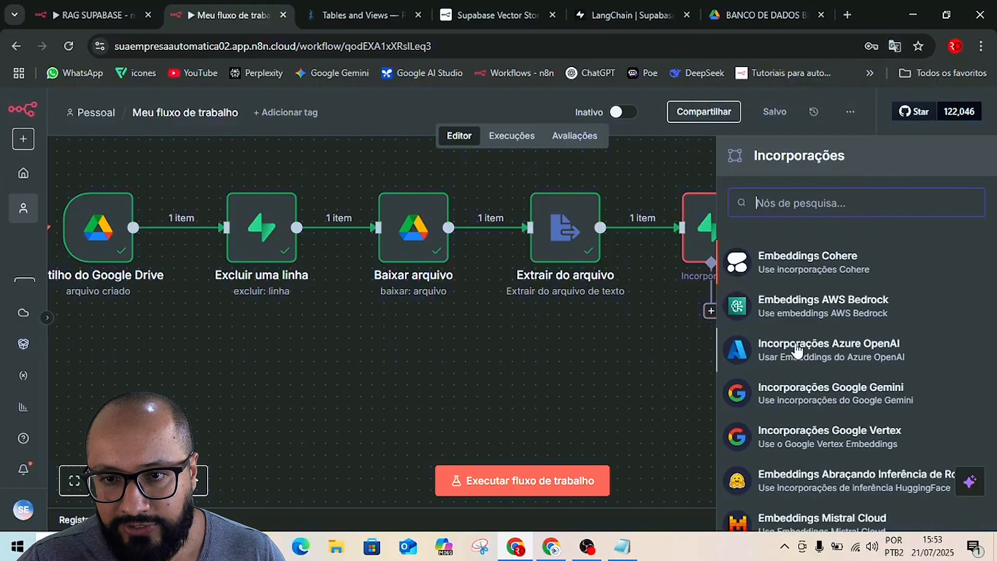
pyautogui.scroll(-3, 808, 373)
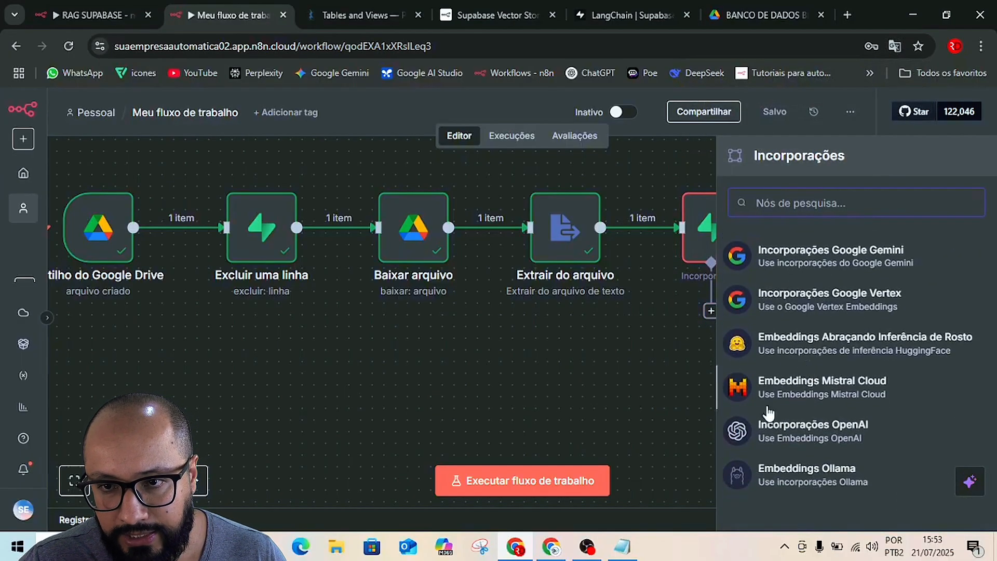
pyautogui.click(829, 431)
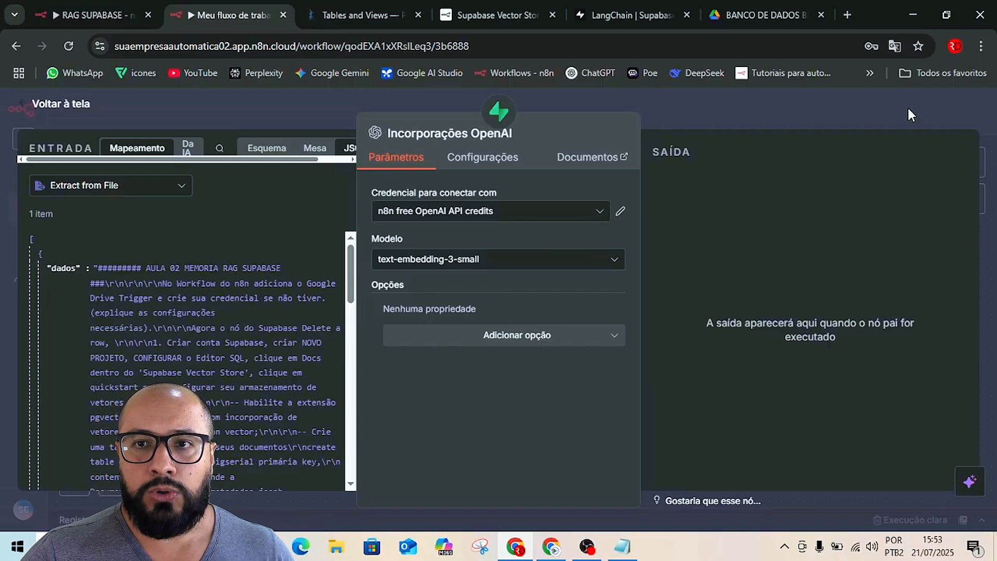
pyautogui.click(798, 122)
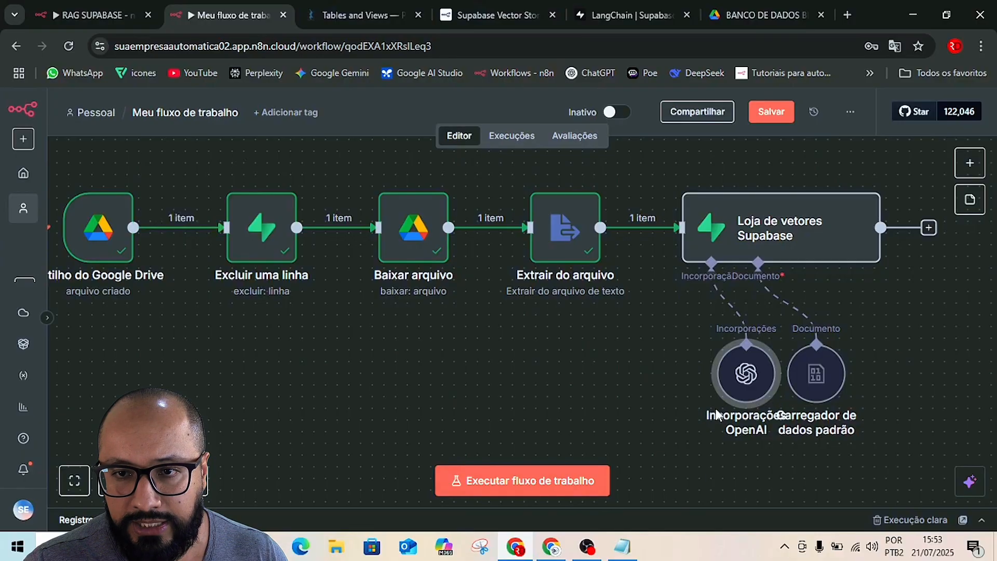
# Reopen the Embeddings OpenAI node and check which credentials are available for it
pyautogui.doubleClick(739, 385)
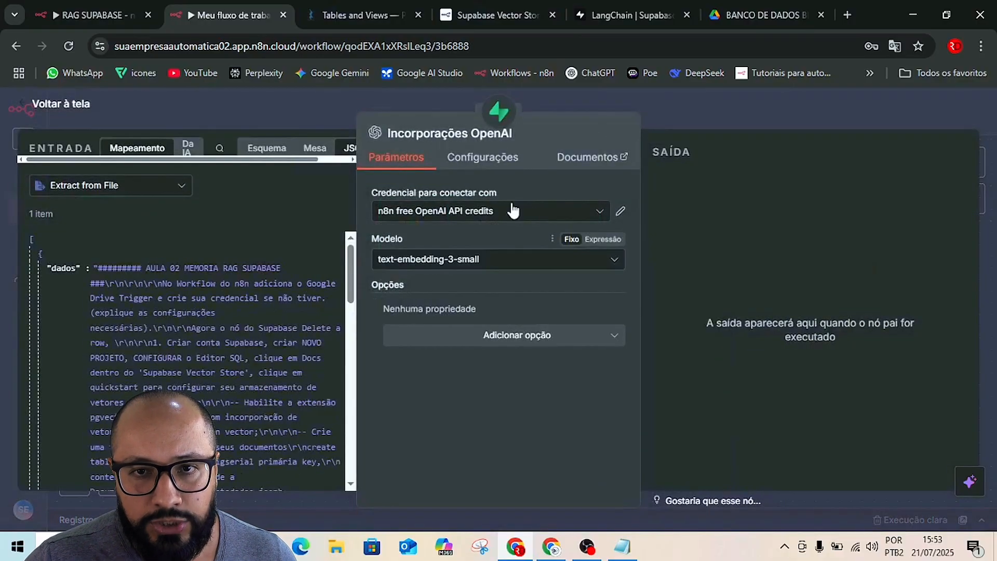
pyautogui.click(477, 211)
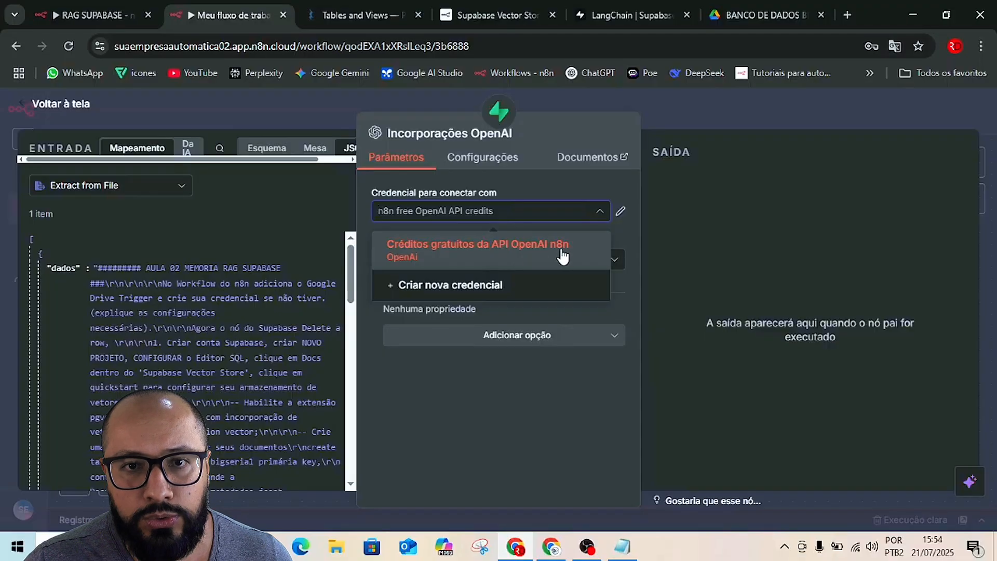
pyautogui.click(629, 227)
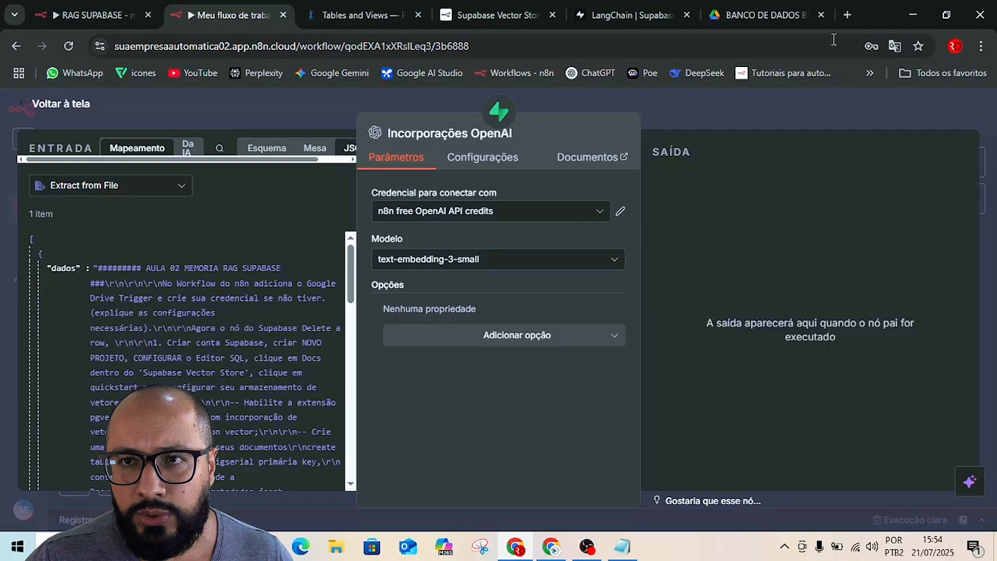
# Search Google for n8n in a new browser tab, view the n8n website and return to the workflow
pyautogui.click(846, 14)
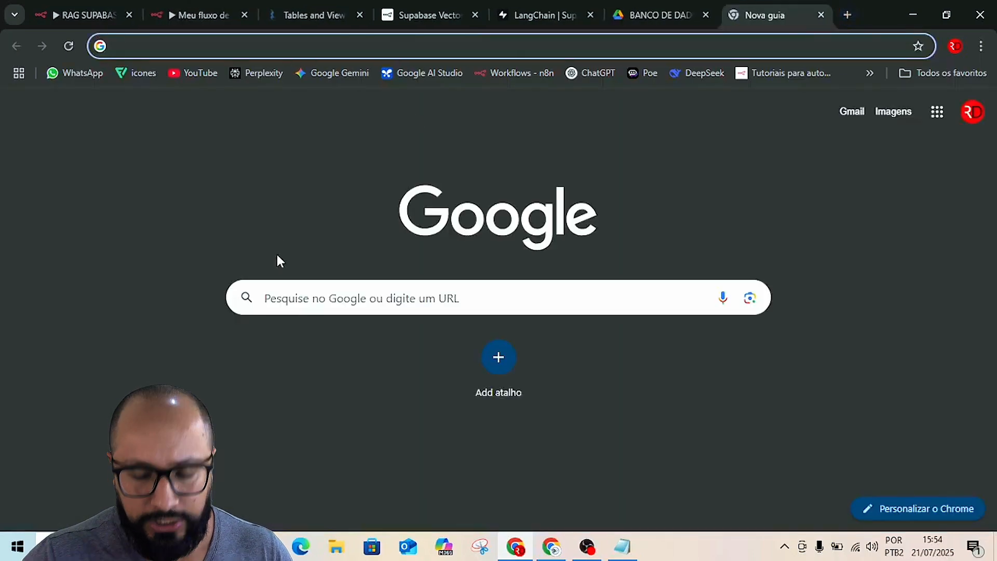
pyautogui.write('n8n')
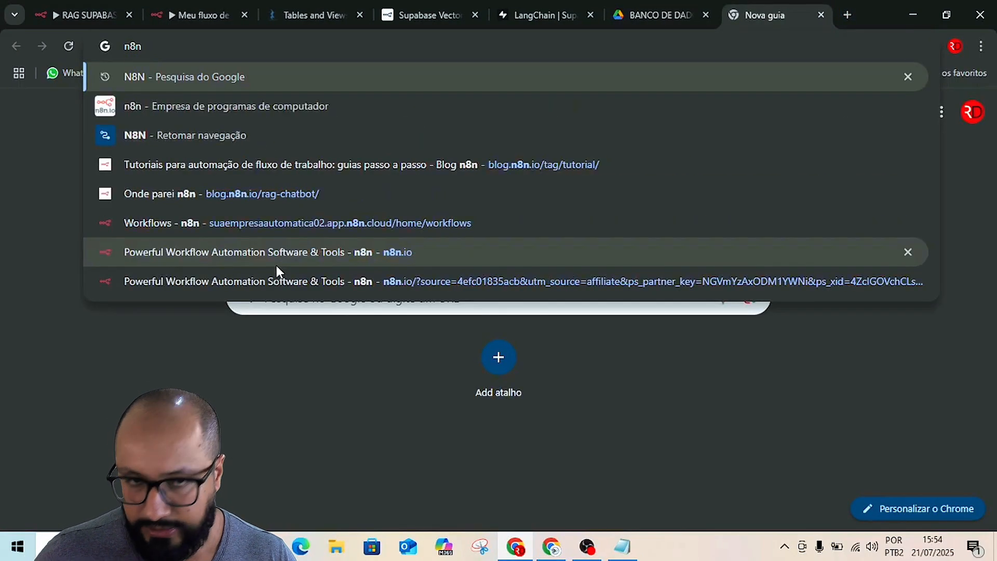
pyautogui.press('Return')
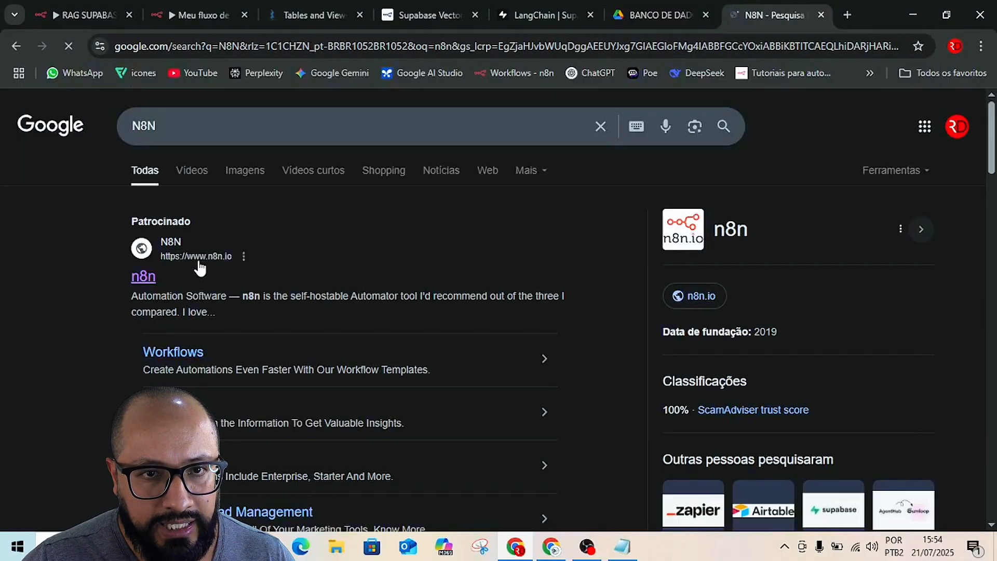
pyautogui.click(144, 277)
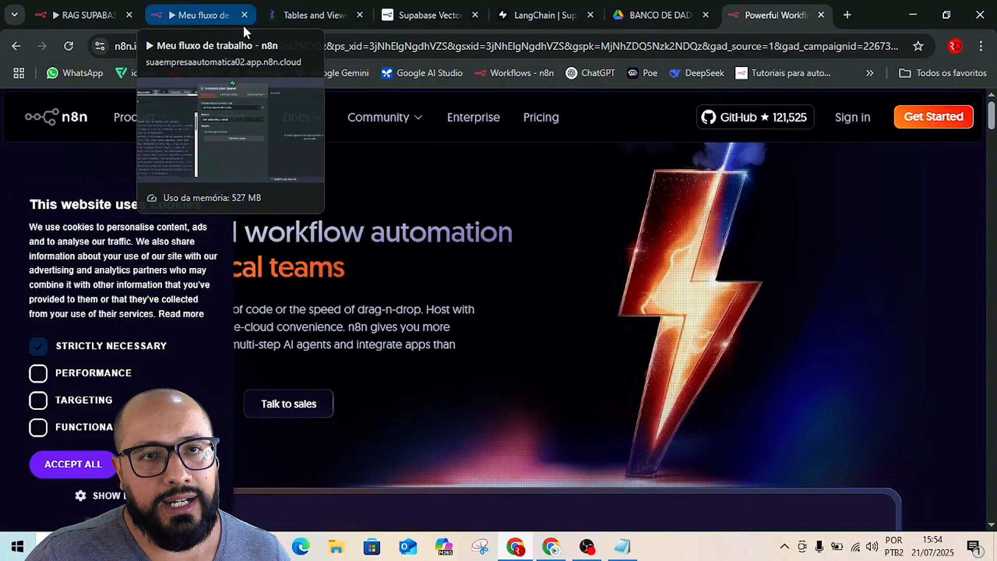
pyautogui.click(201, 8)
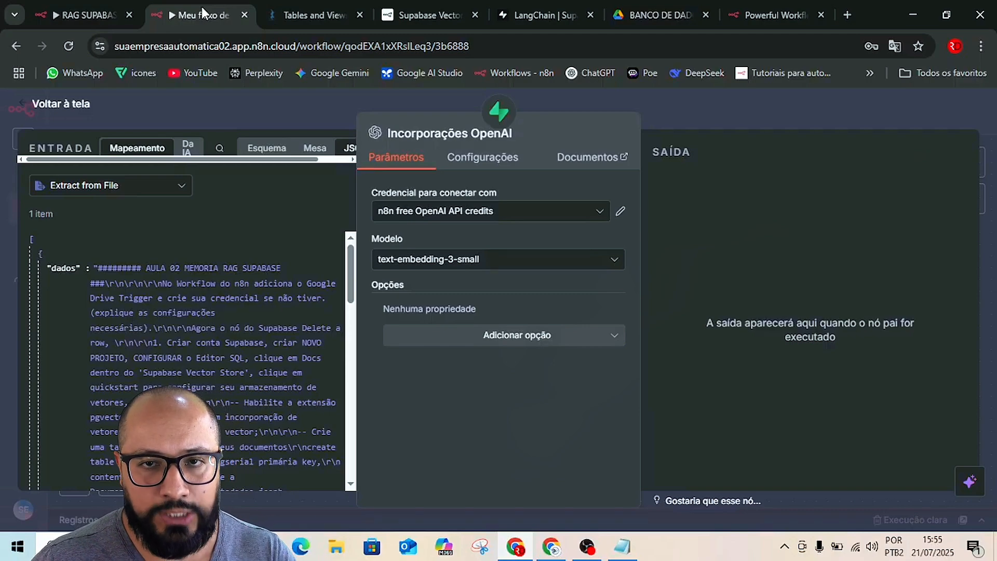
# Return to the canvas, save the workflow and move the Embeddings OpenAI node away from the Default Data Loader node
pyautogui.click(690, 110)
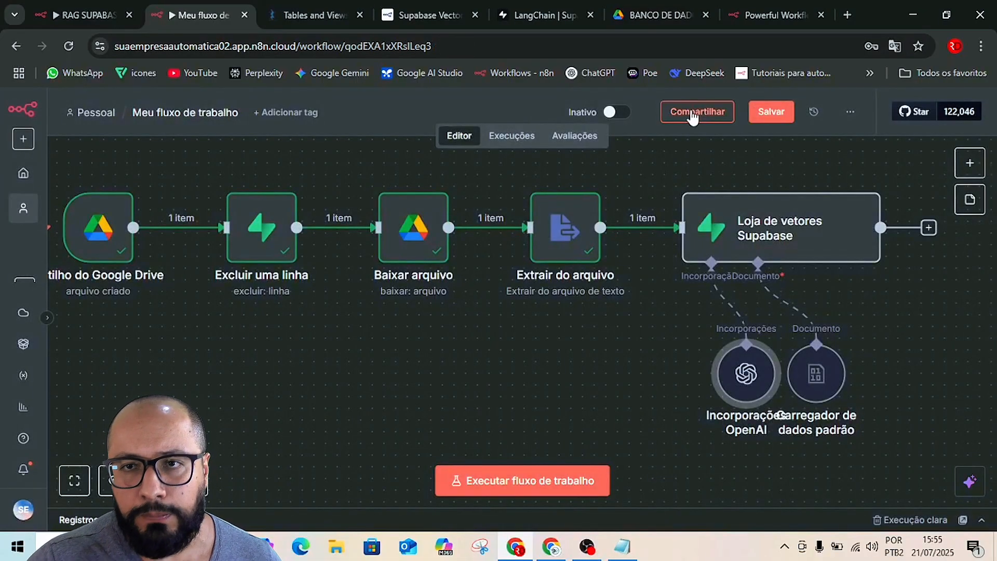
pyautogui.click(769, 112)
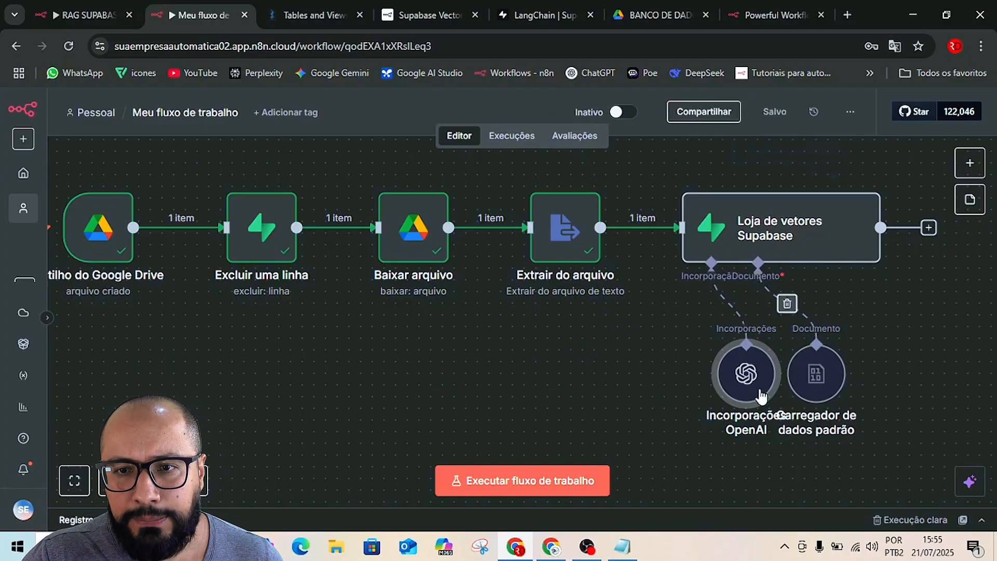
pyautogui.moveTo(755, 396); pyautogui.dragTo(631, 399)
# Check the model choices in the Embeddings OpenAI node, then return to the canvas and save the workflow
pyautogui.doubleClick(630, 396)
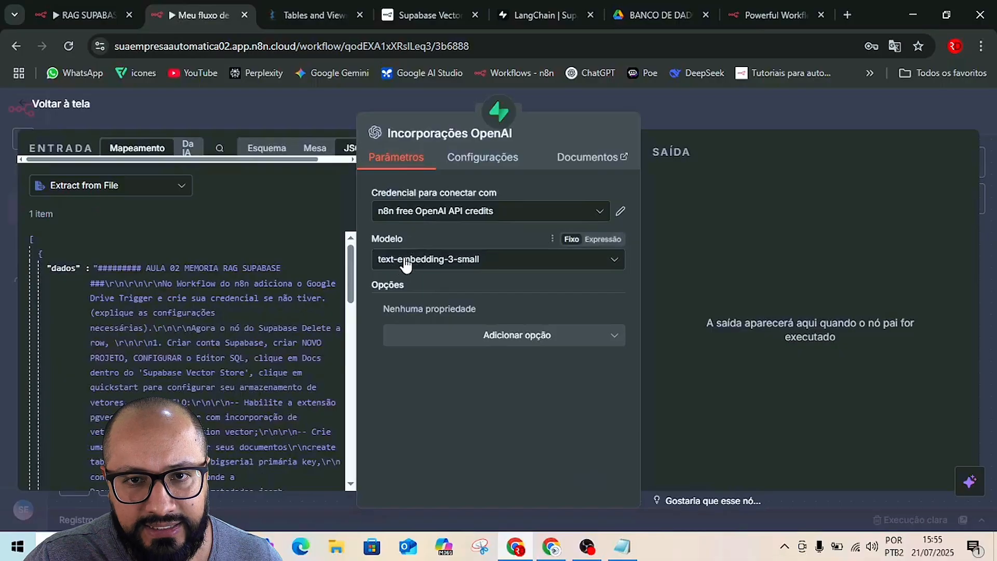
pyautogui.click(482, 263)
pyautogui.click(461, 264)
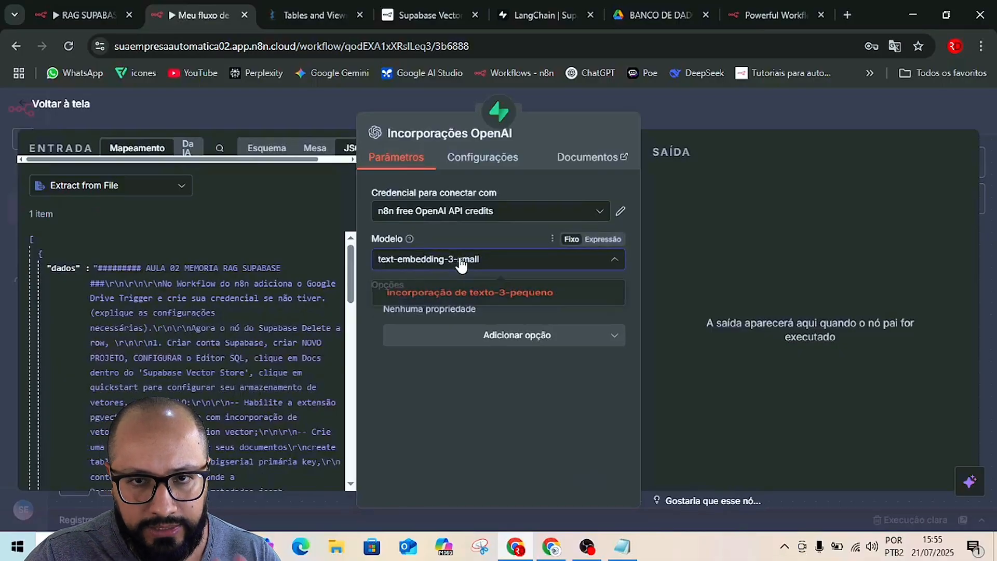
pyautogui.click(726, 107)
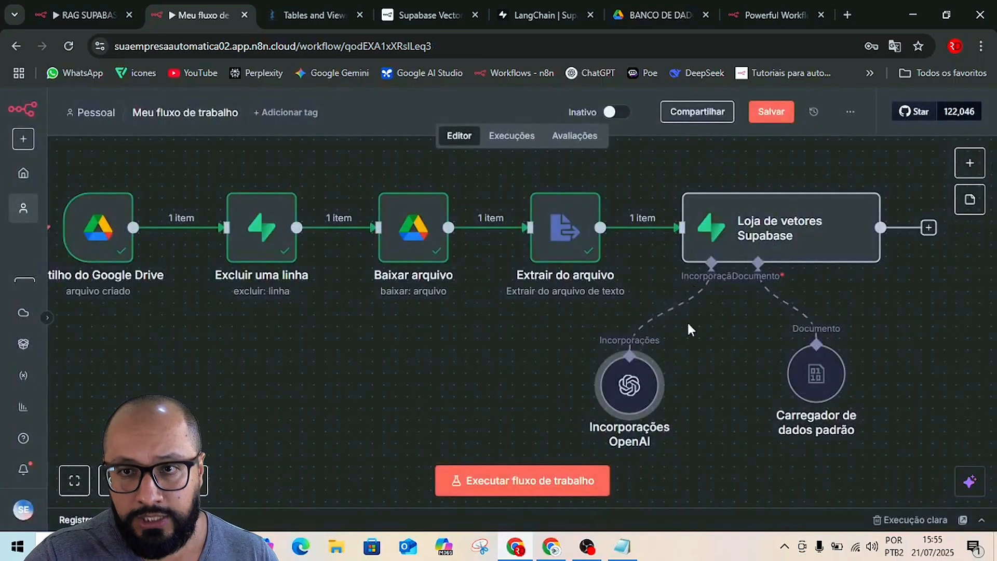
pyautogui.click(771, 117)
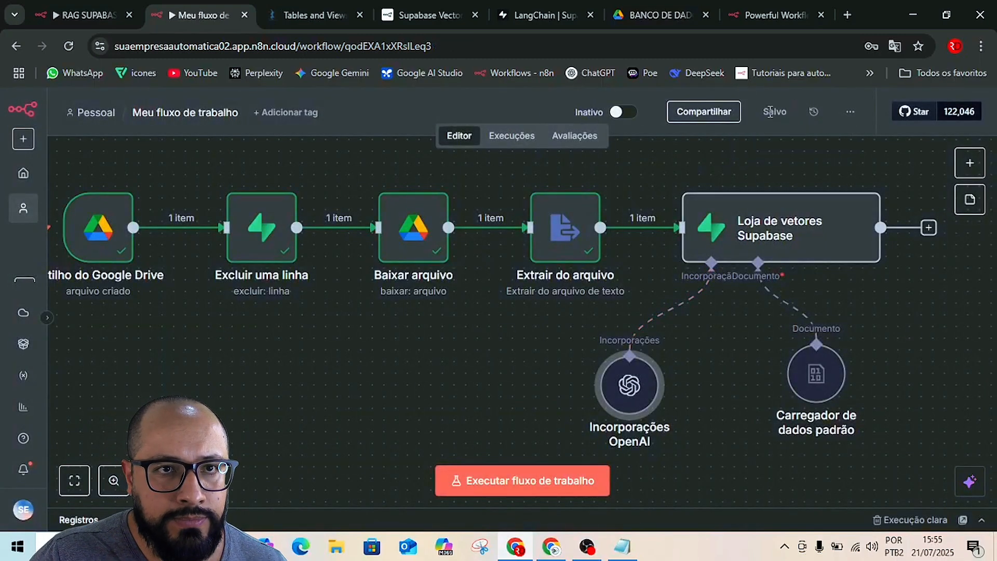
# Look at the source files in the Google Drive folder and at the RAG SUPABASE reference workflow
pyautogui.click(660, 17)
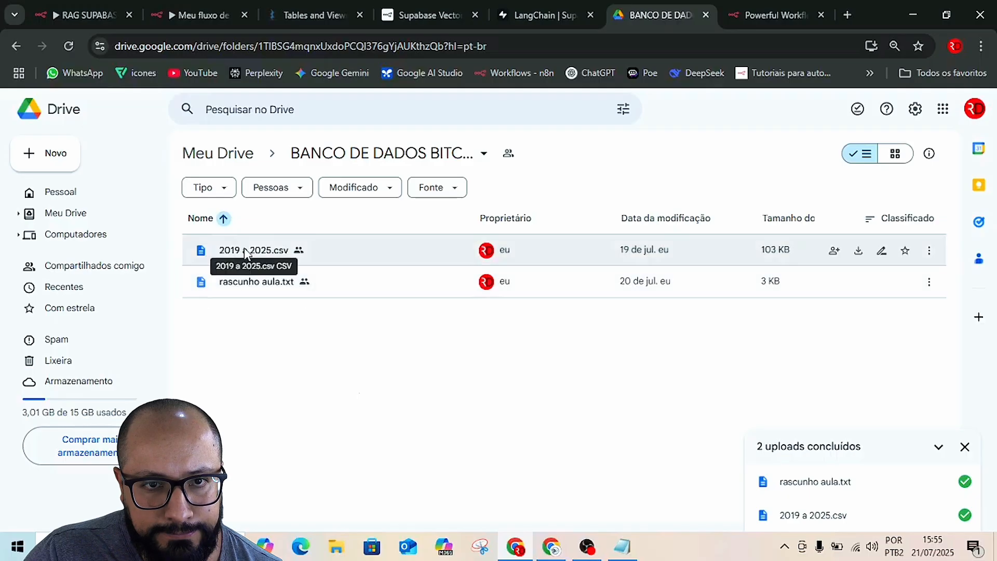
pyautogui.click(70, 13)
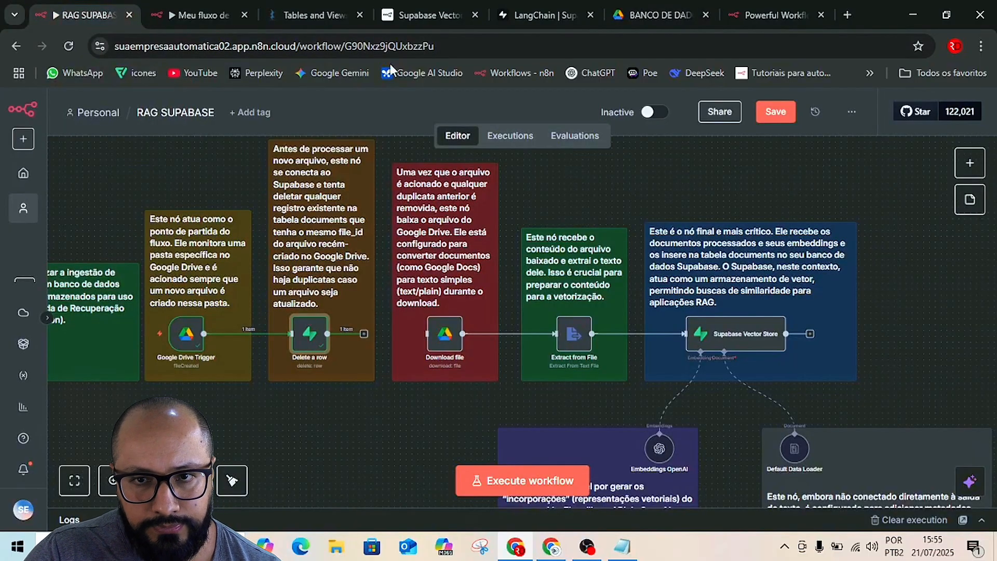
pyautogui.click(199, 8)
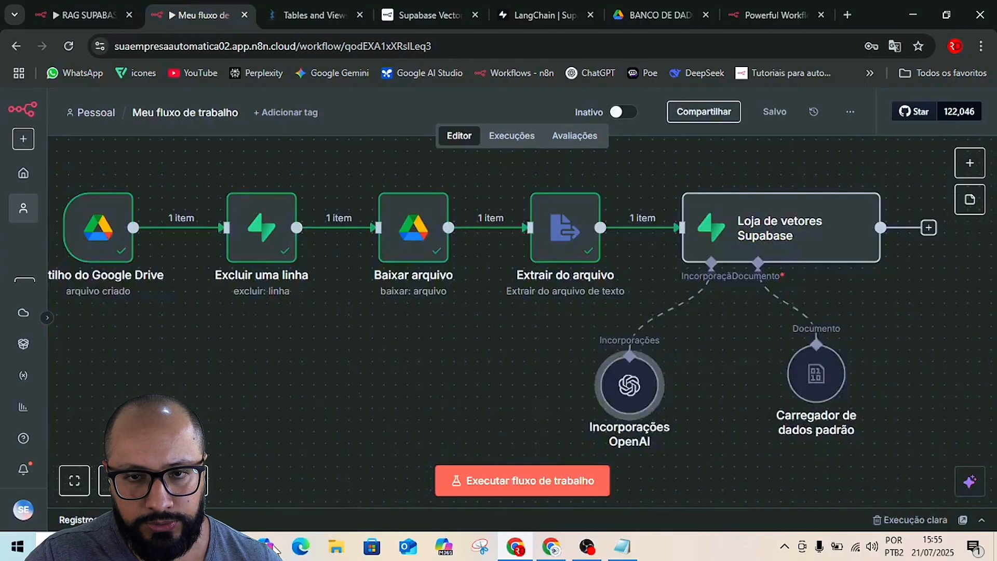
# Rename the workflow as "Aula Rag Supabase 01"
pyautogui.scroll(-2, 433, 428)
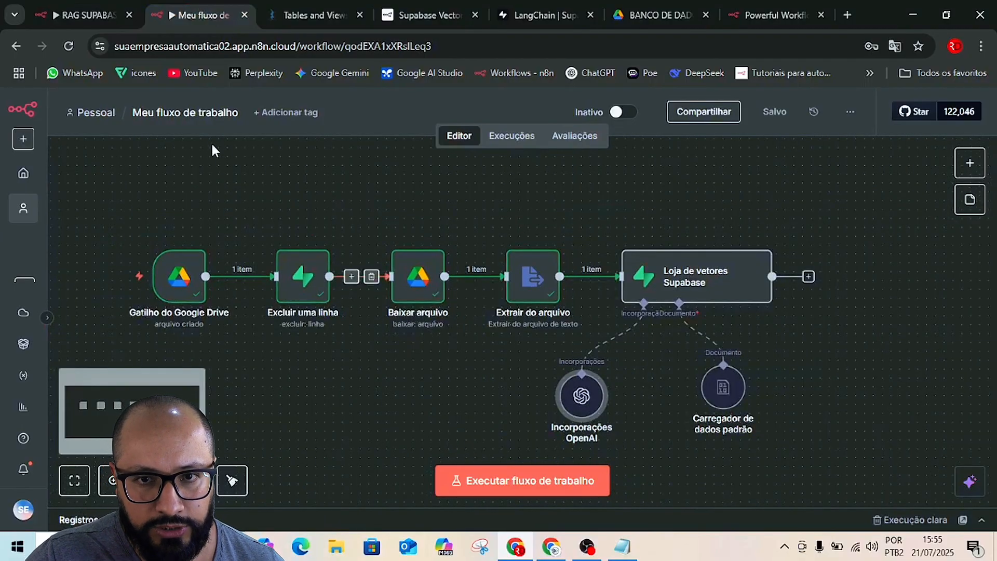
pyautogui.click(210, 112)
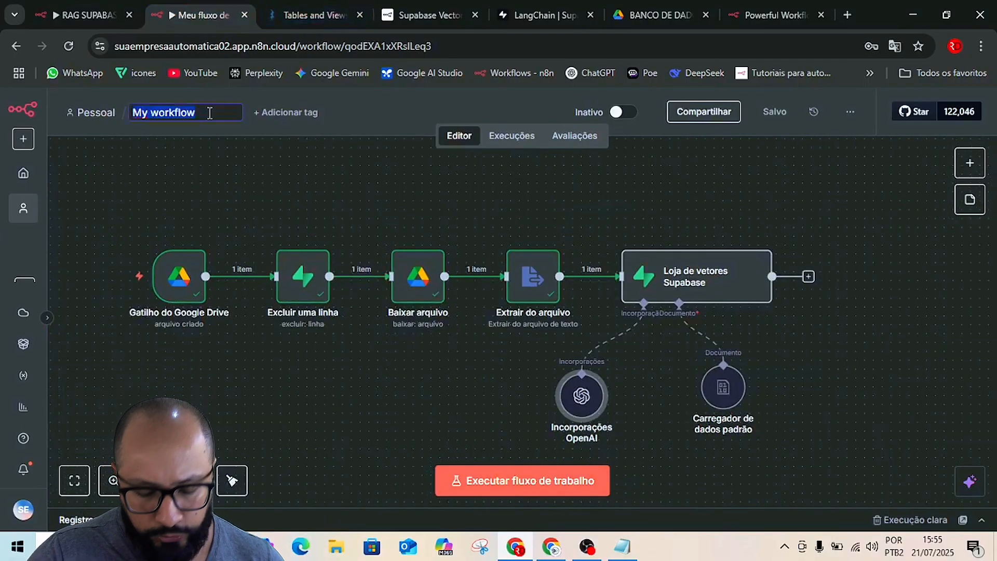
pyautogui.write('Aula Ra')
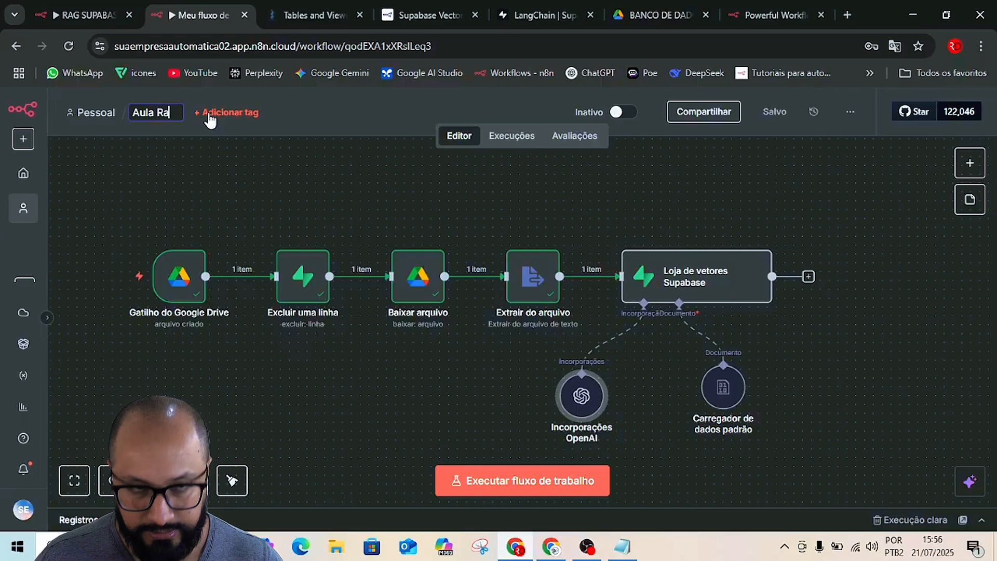
pyautogui.write('g ')
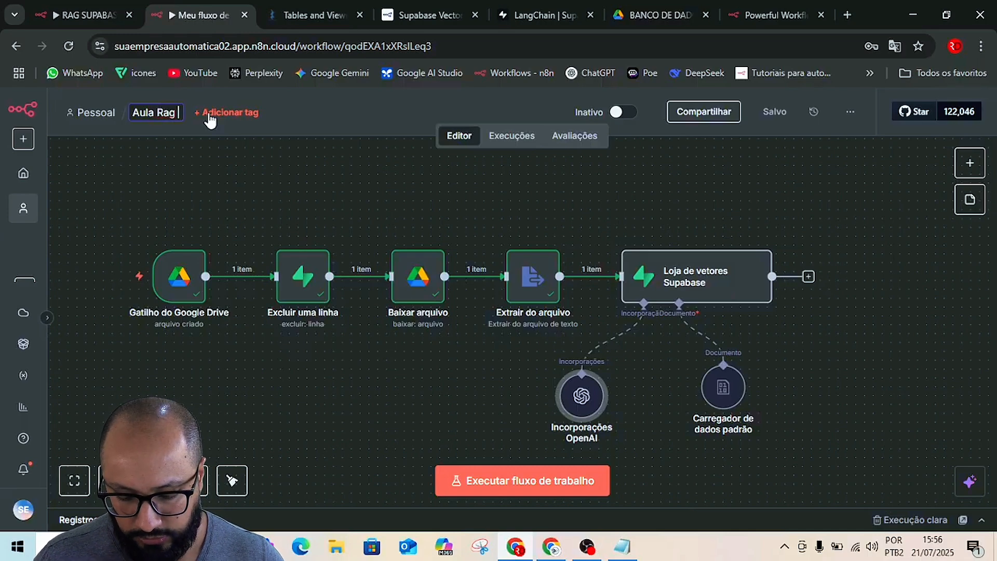
pyautogui.write('Supabas')
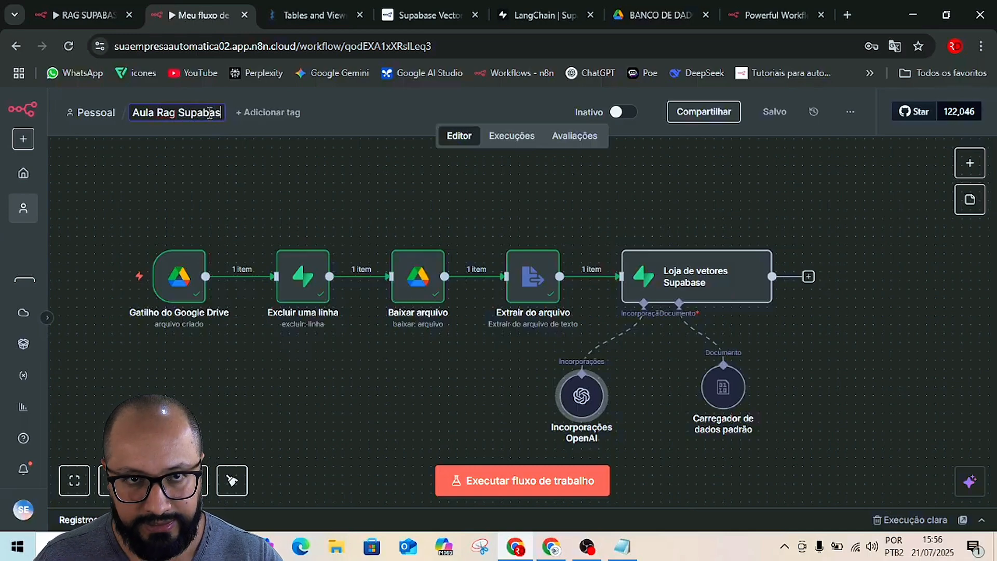
pyautogui.write('e ')
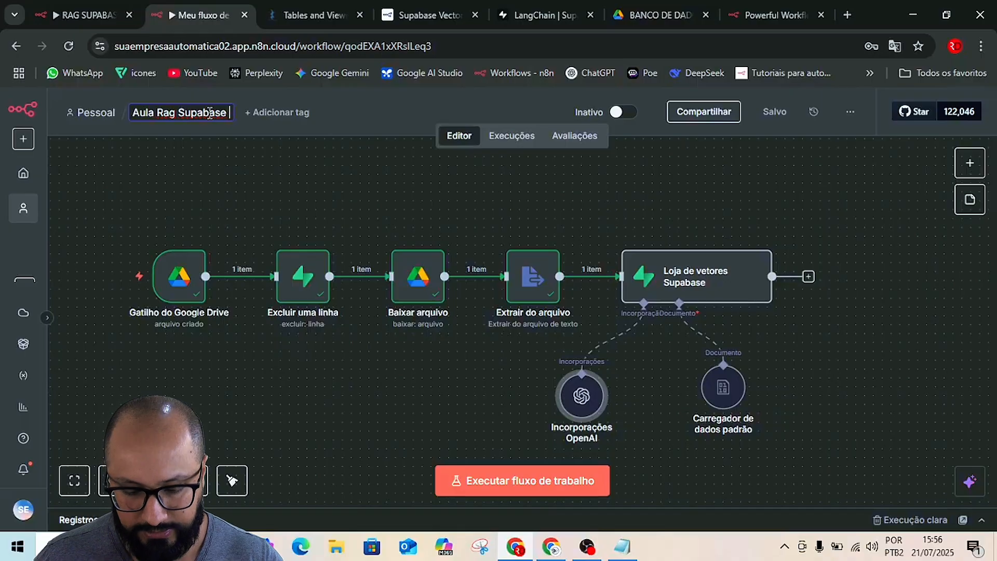
pyautogui.write('01')
pyautogui.press('Return')
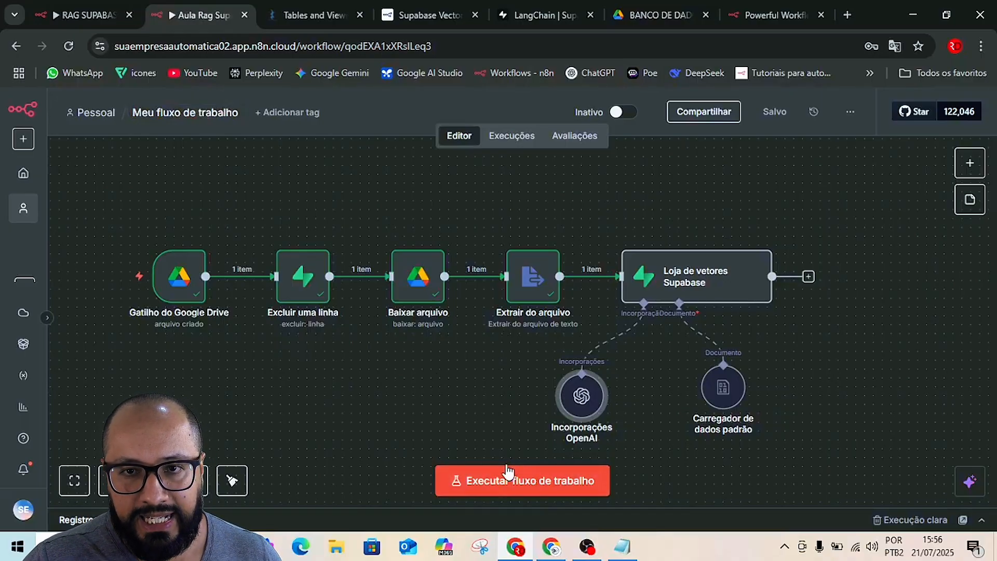
# Execute the workflow and reload the documents table in the Supabase Table Editor of the n8n_aula project
pyautogui.click(477, 483)
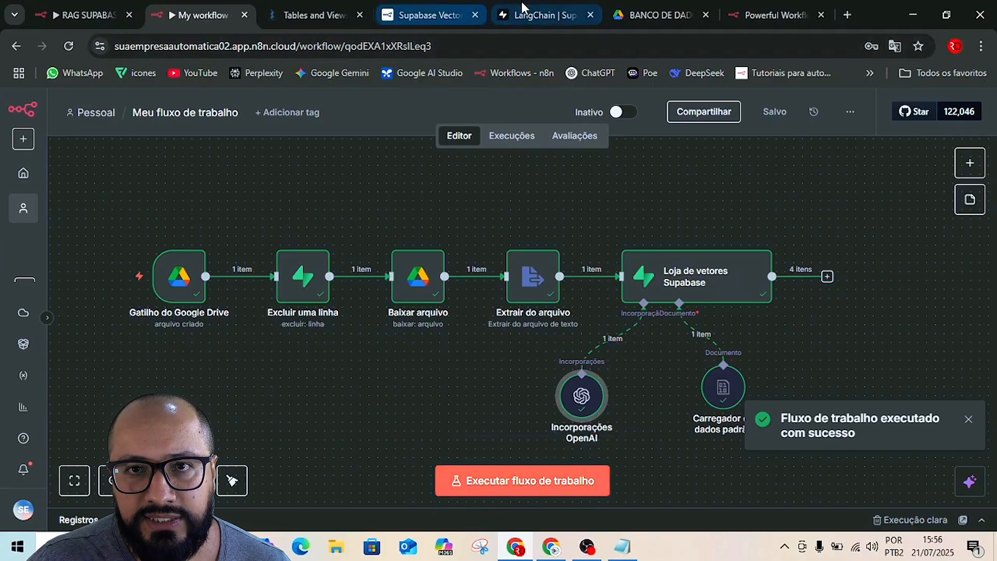
pyautogui.click(544, 12)
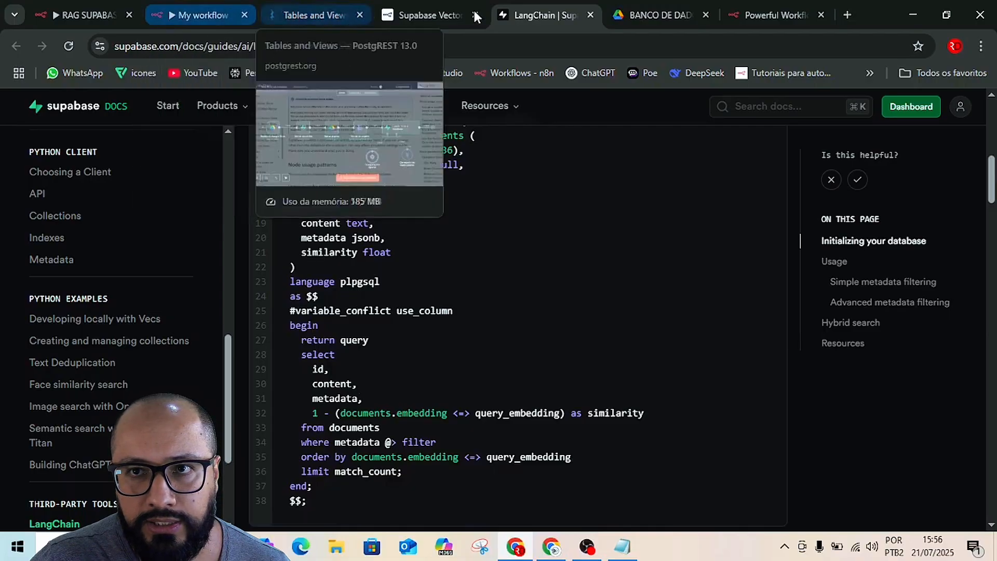
pyautogui.scroll(3, 273, 219)
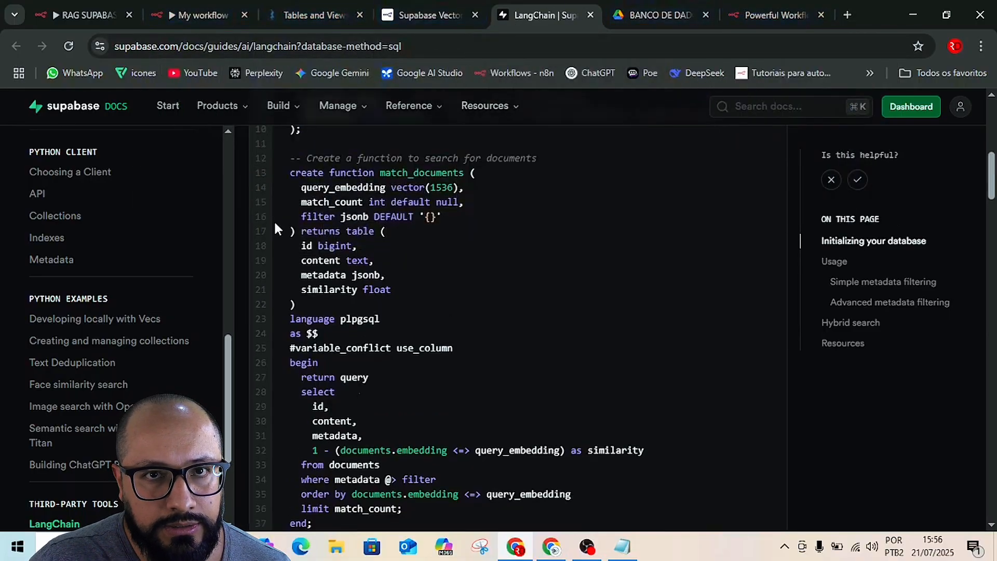
pyautogui.click(298, 13)
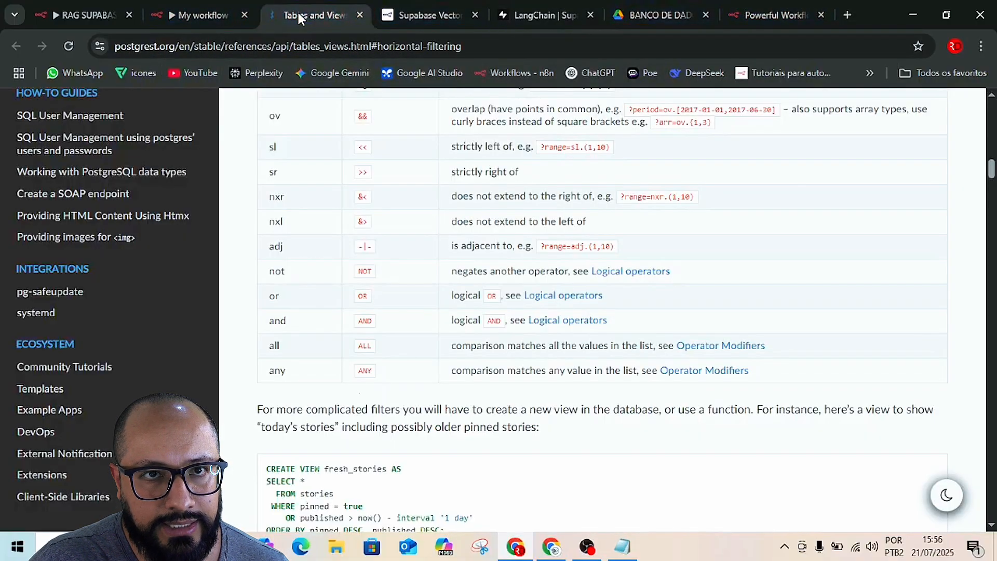
pyautogui.click(402, 8)
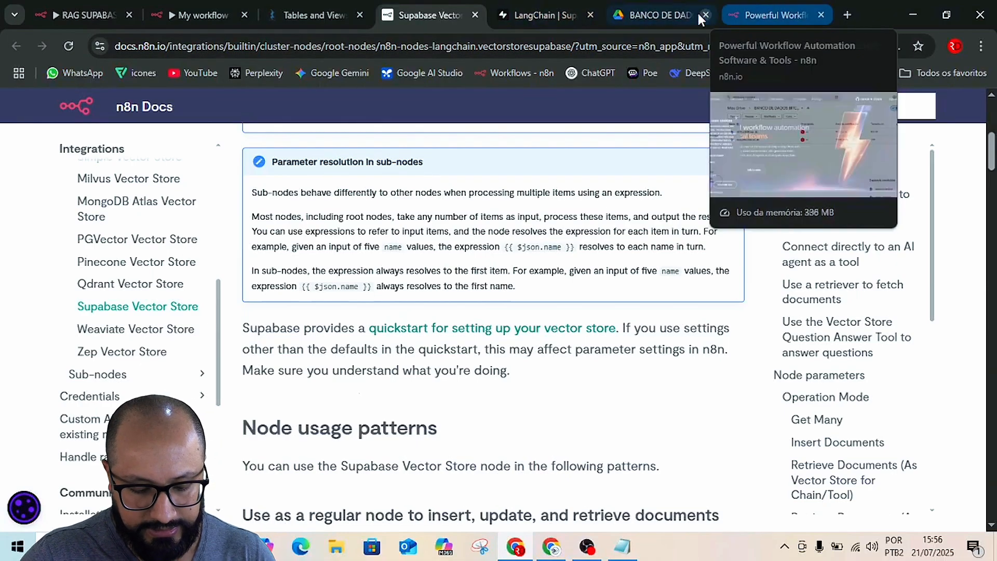
pyautogui.hotkey('alt', 'Tab')
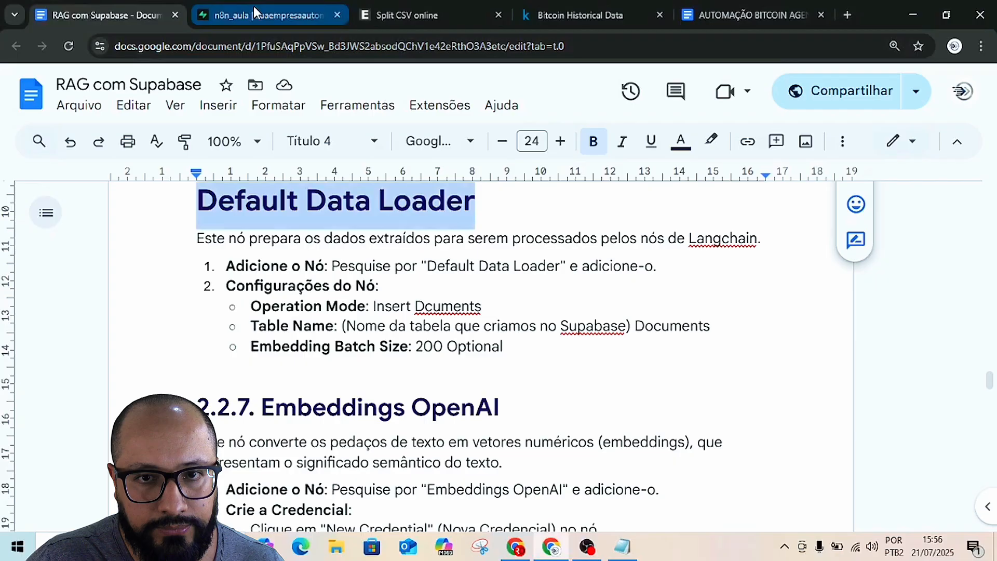
pyautogui.click(254, 6)
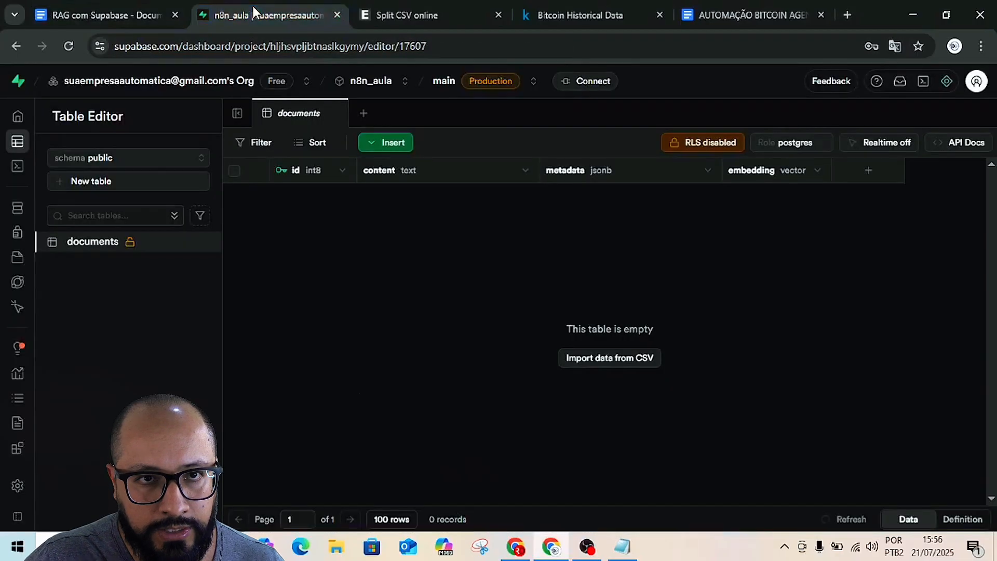
pyautogui.click(70, 45)
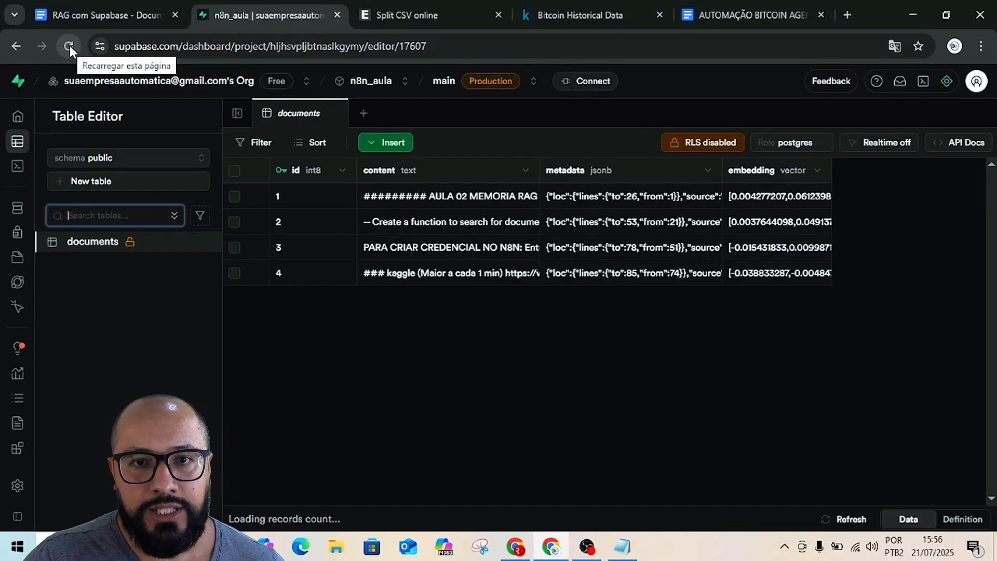
# Examine the content of row 2 and the embedding and metadata cells of row 1 in the documents table
pyautogui.click(424, 223)
pyautogui.doubleClick(423, 223)
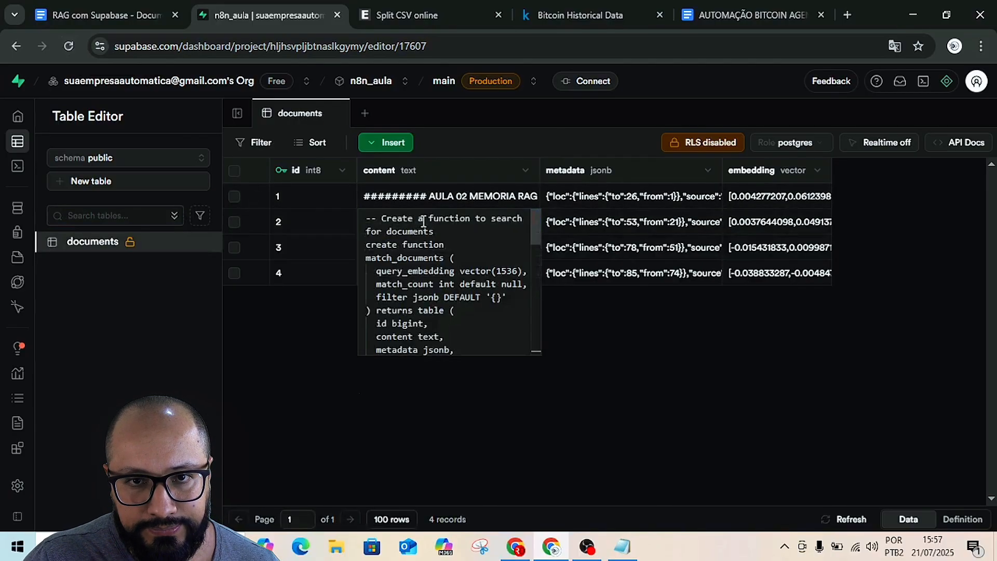
pyautogui.scroll(-10, 435, 253)
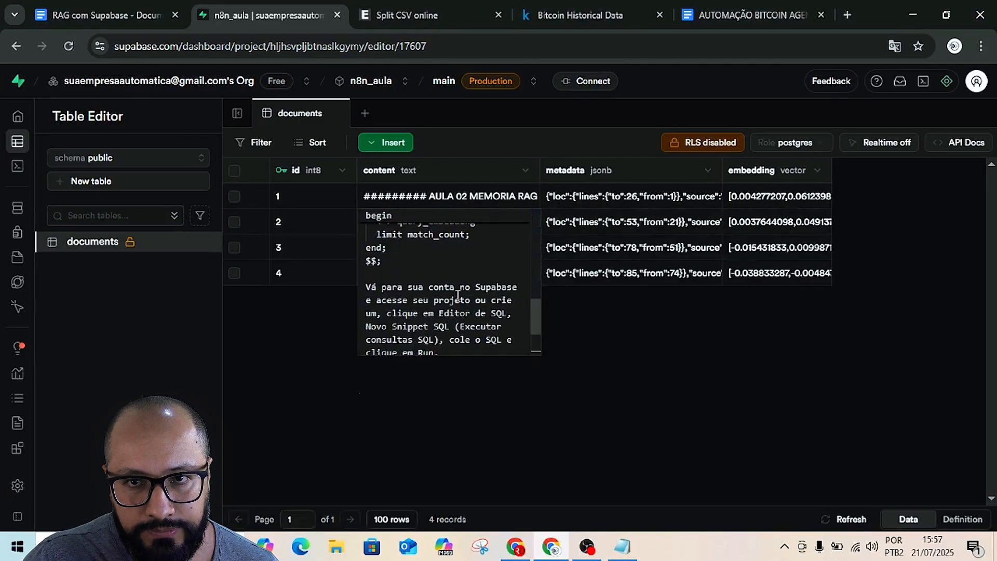
pyautogui.click(598, 198)
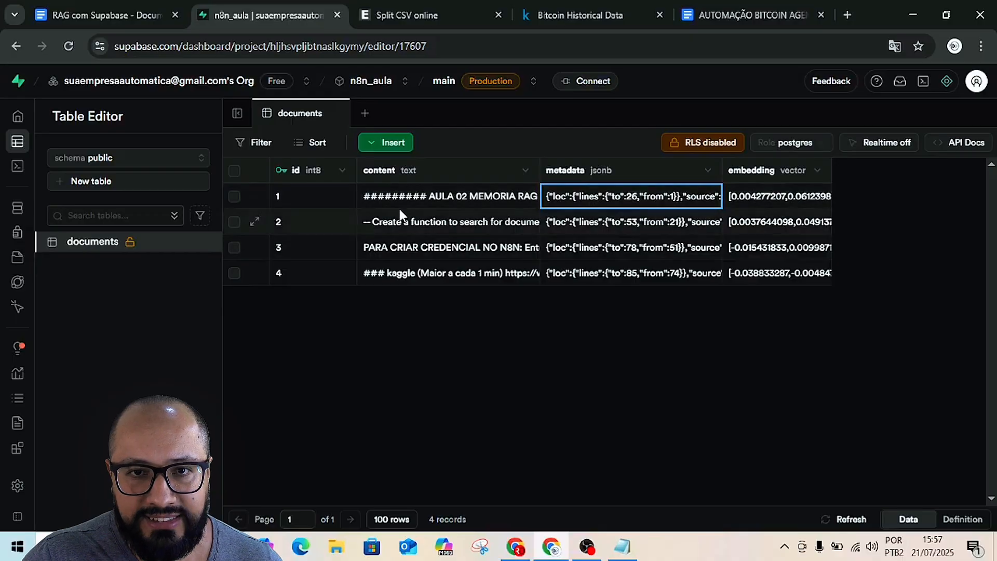
pyautogui.click(796, 198)
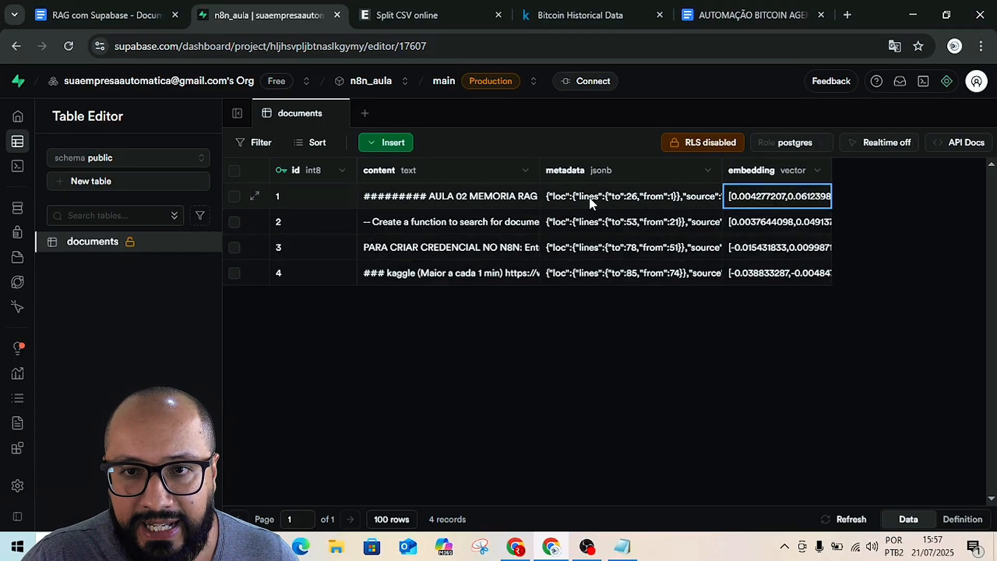
pyautogui.click(606, 200)
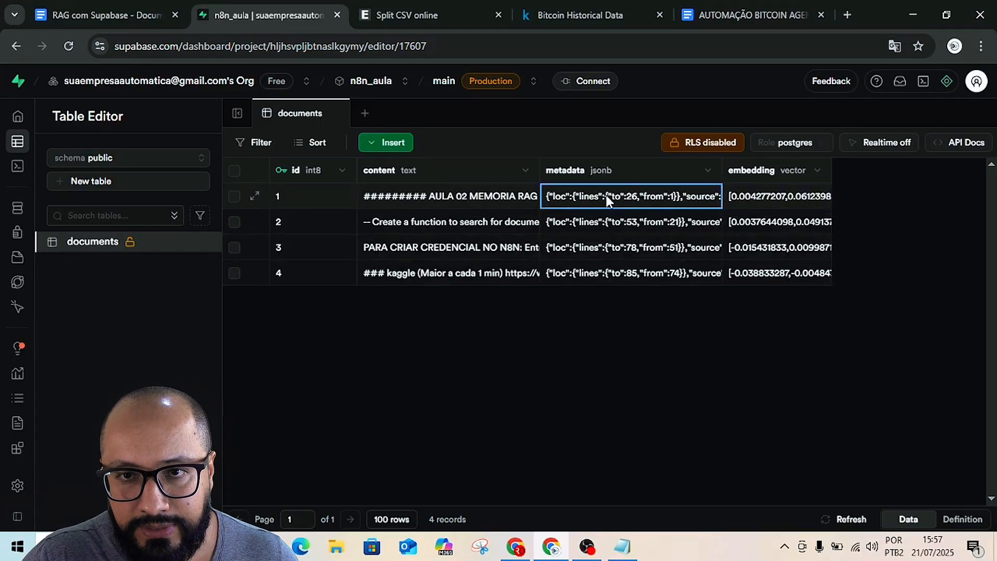
pyautogui.doubleClick(606, 196)
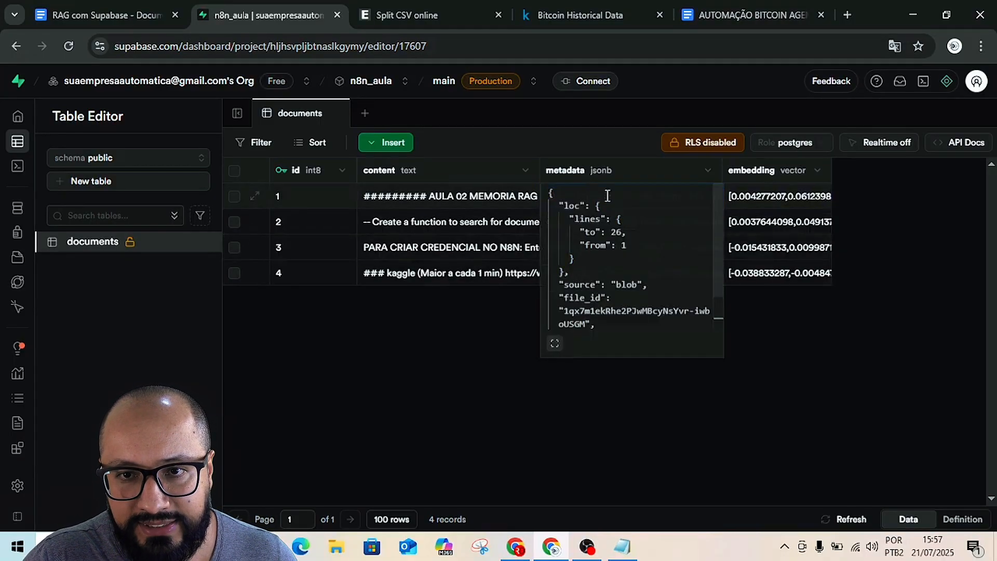
# Examine the file_id key and its value in the metadata cell of row 1 in the documents table
pyautogui.doubleClick(572, 298)
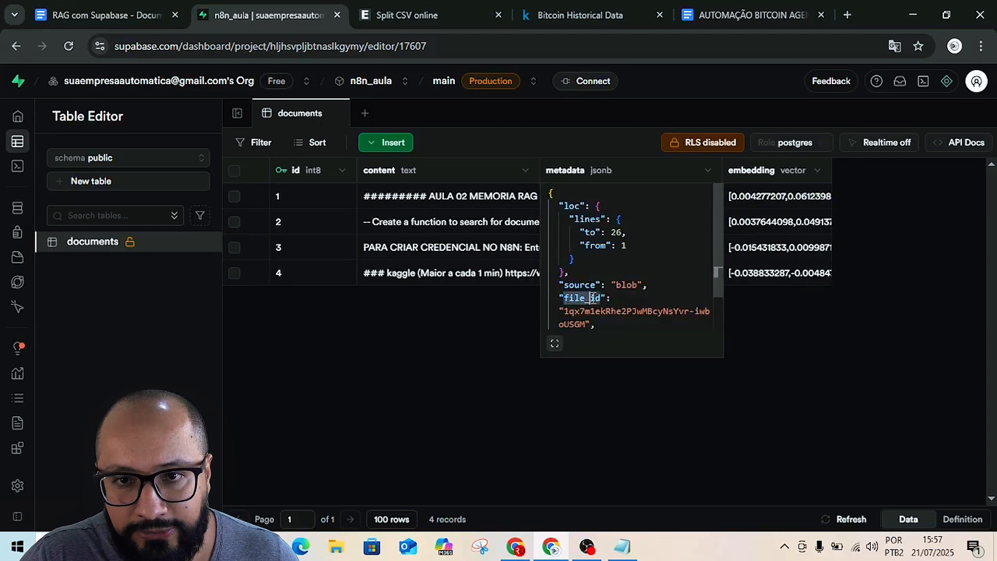
pyautogui.moveTo(592, 298); pyautogui.dragTo(606, 298)
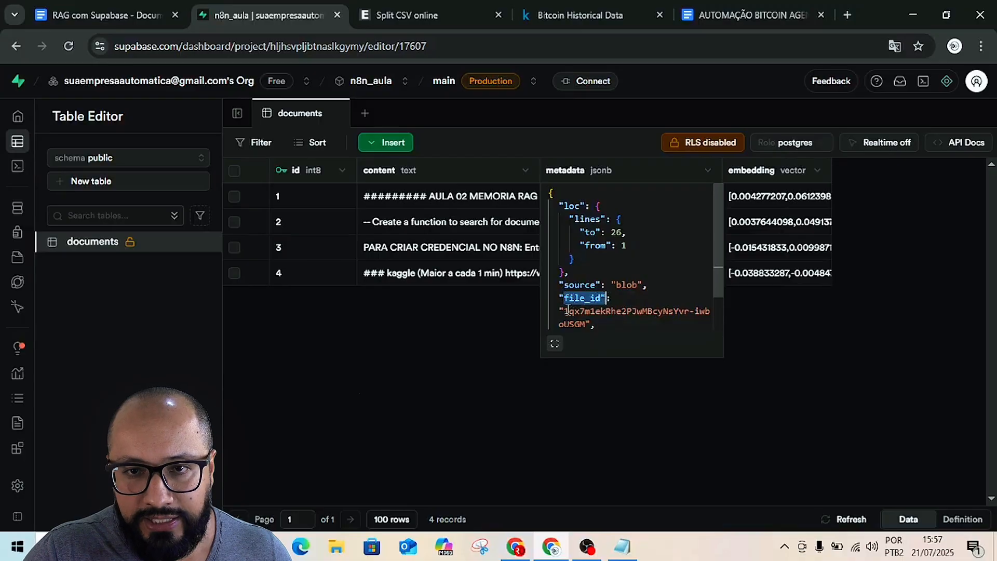
pyautogui.moveTo(567, 311); pyautogui.dragTo(587, 323)
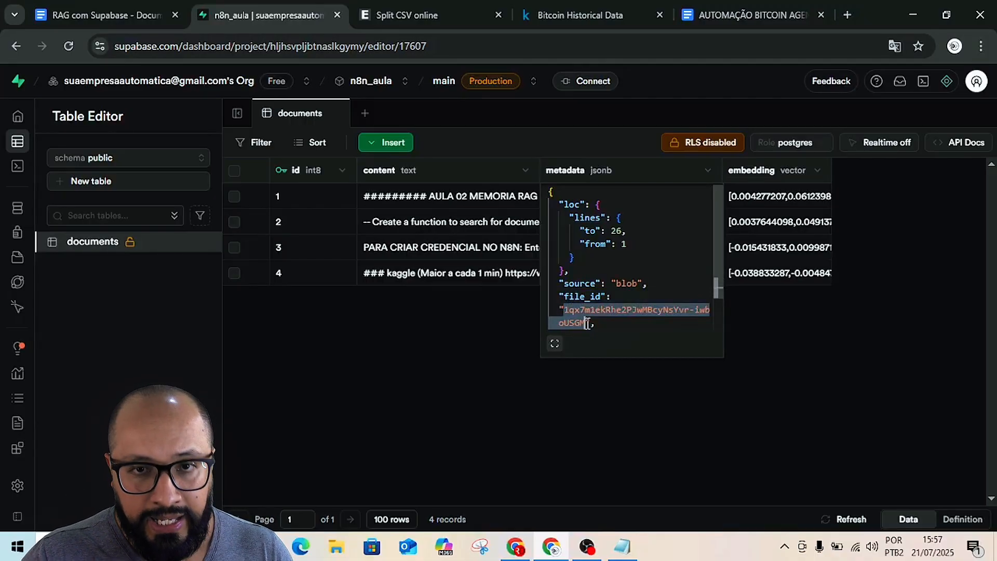
# Switch to the n8n workflow and inspect the file_id metadata name and value in the Default Data Loader node
pyautogui.hotkey('alt', 'Tab')
pyautogui.click(201, 14)
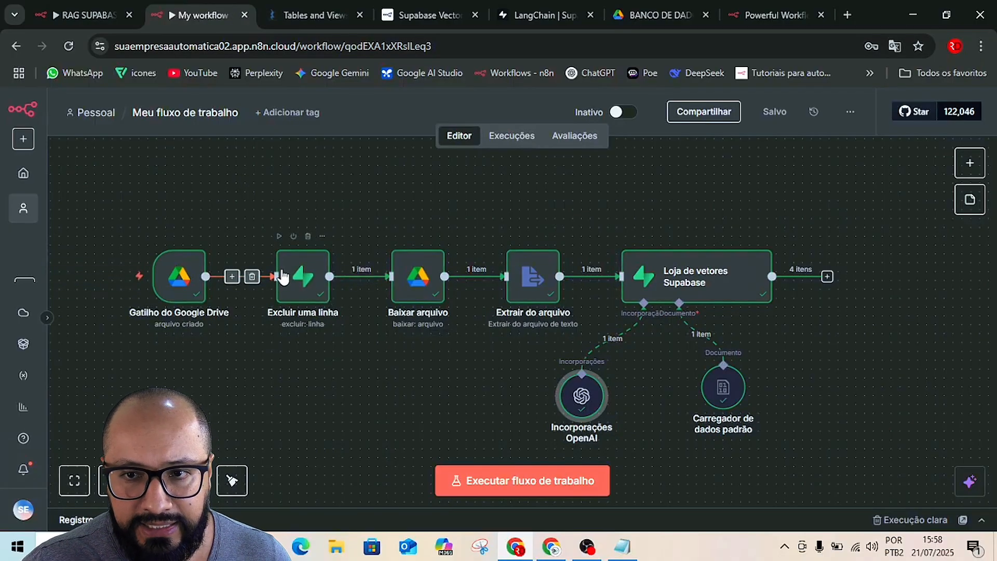
pyautogui.doubleClick(727, 383)
pyautogui.scroll(-3, 479, 395)
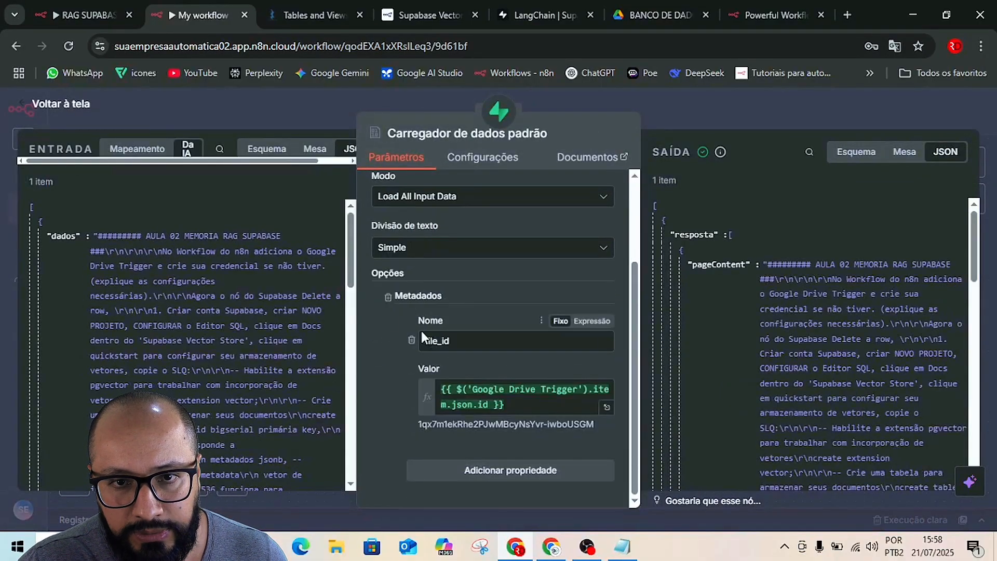
pyautogui.doubleClick(435, 340)
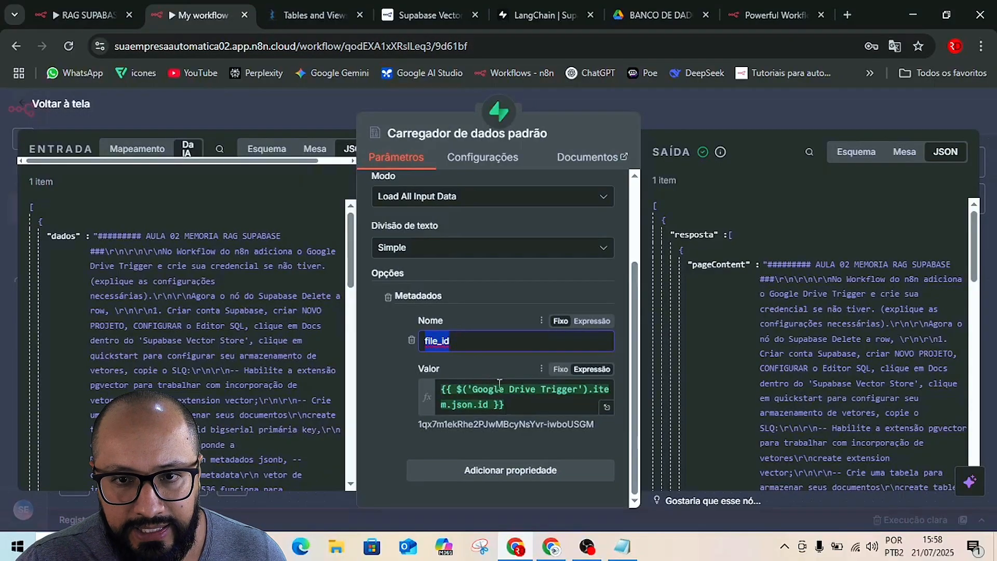
pyautogui.moveTo(415, 424); pyautogui.dragTo(597, 439)
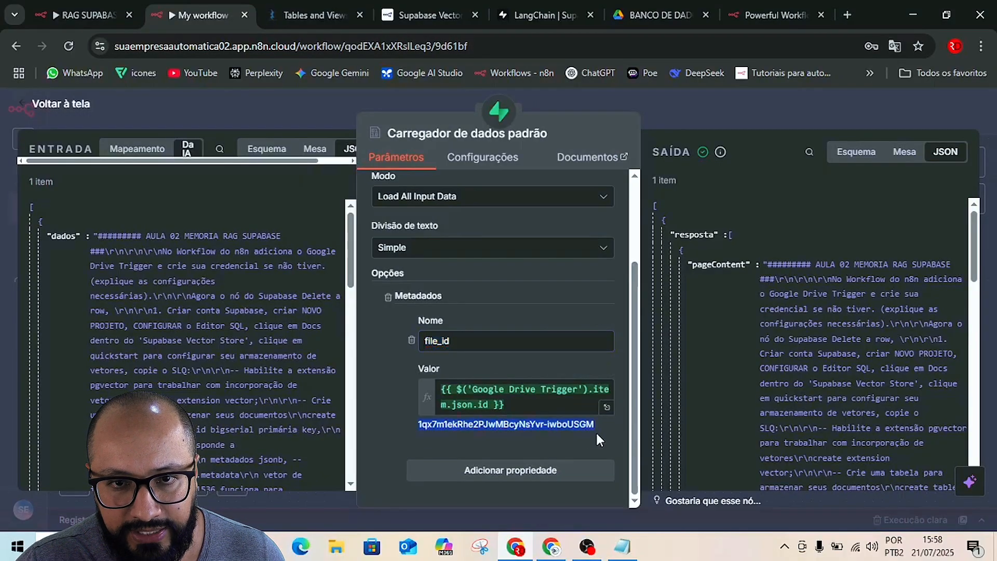
pyautogui.doubleClick(460, 340)
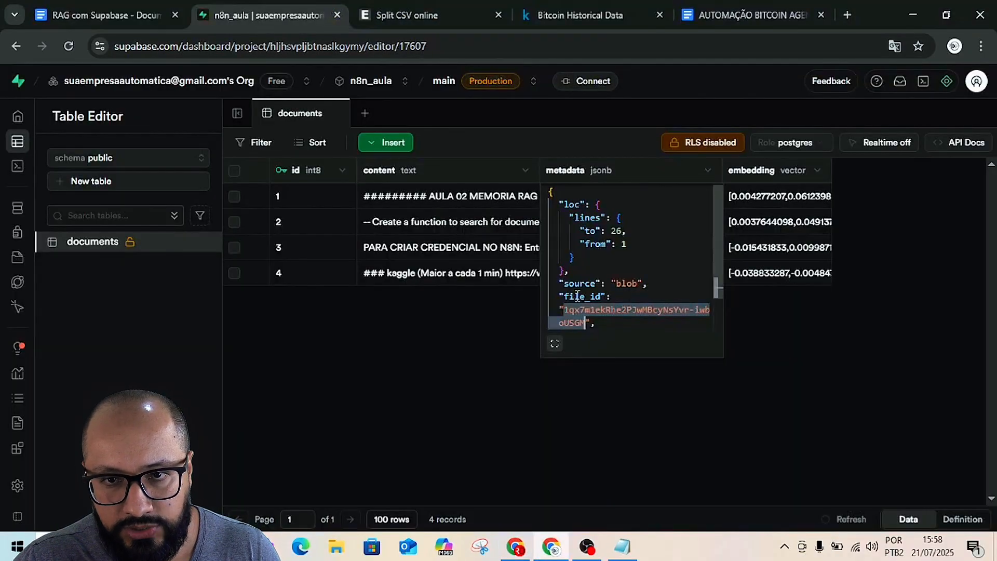
# Compare the file_id in the Supabase metadata cell with the Default Data Loader's metadata value, and return to the workflow canvas
pyautogui.moveTo(568, 296); pyautogui.dragTo(605, 297)
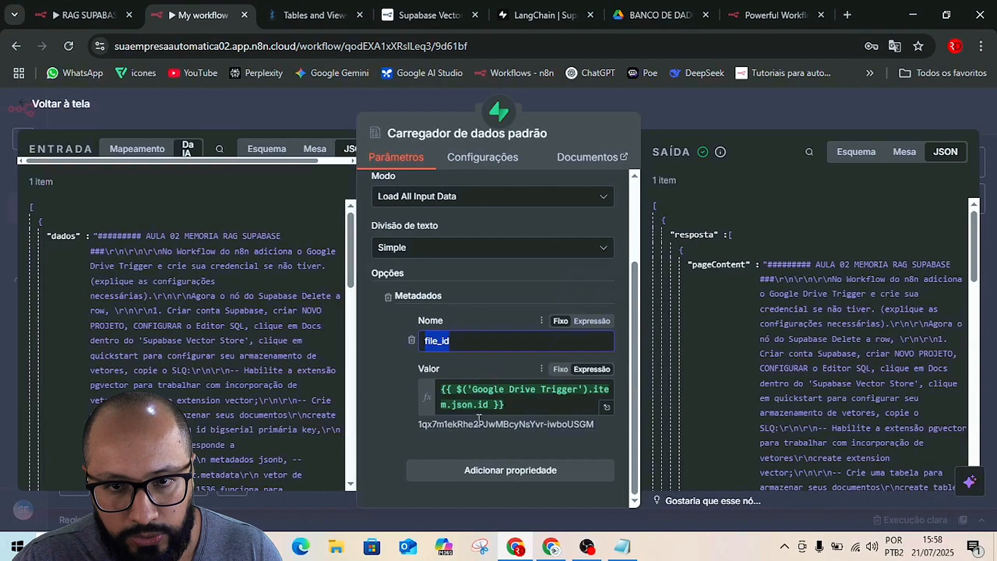
pyautogui.click(521, 406)
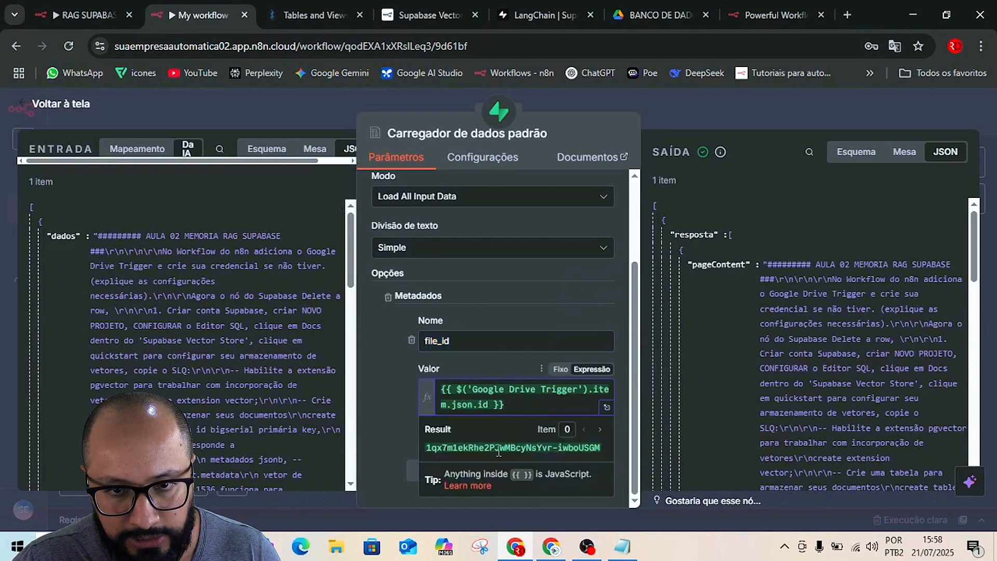
pyautogui.click(395, 421)
pyautogui.moveTo(416, 424); pyautogui.dragTo(574, 424)
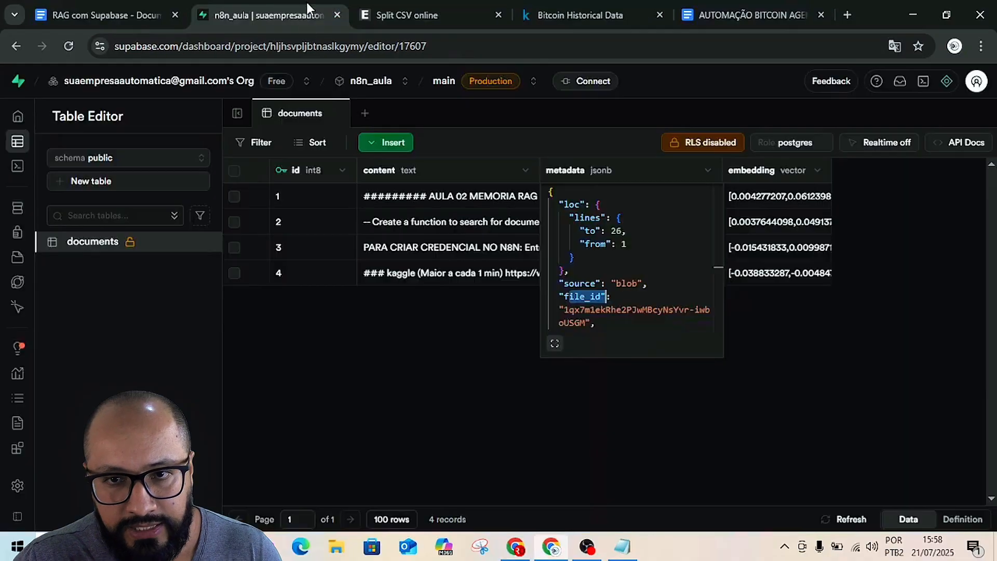
pyautogui.click(458, 384)
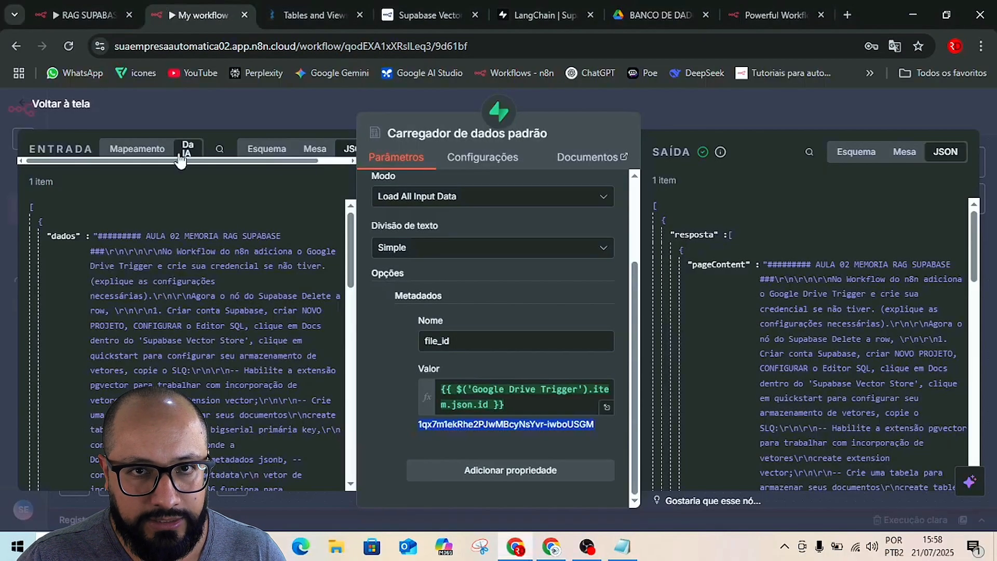
pyautogui.click(353, 97)
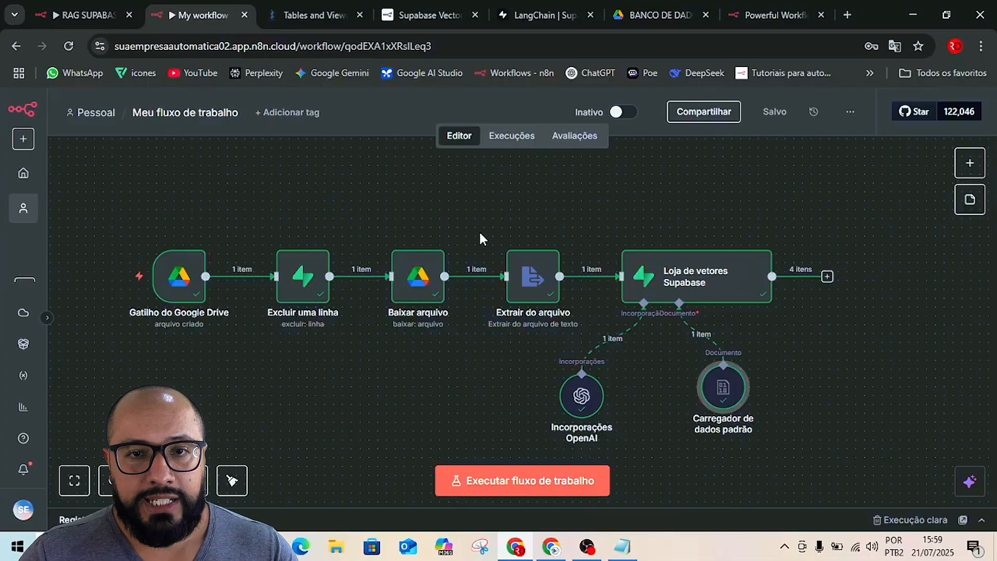
# Look at the Nasdaq data source and the "Ferramenta Divisor de CSV" section in the "RAG com Supabase" Google Docs document
pyautogui.moveTo(597, 345)
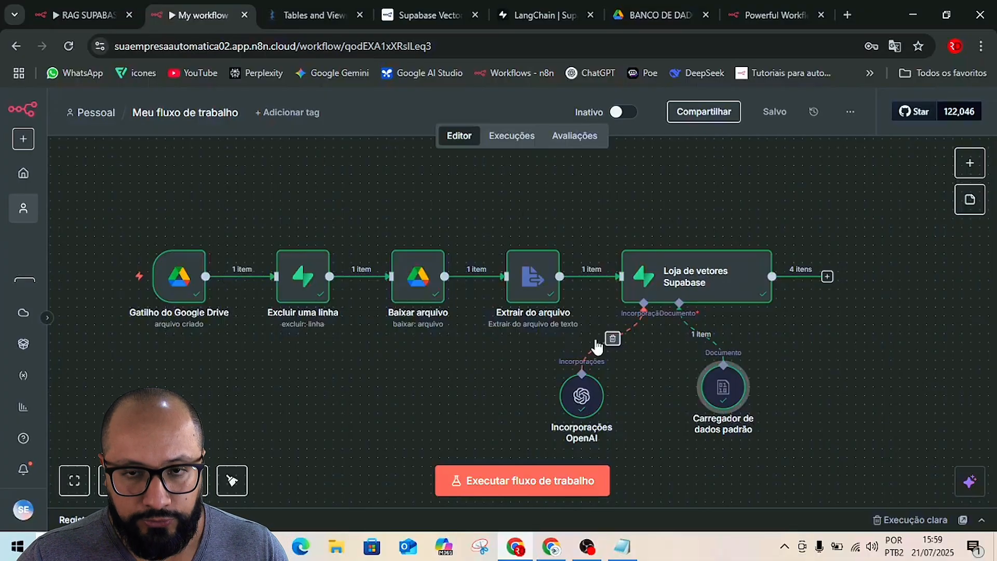
pyautogui.hotkey('alt', 'Tab')
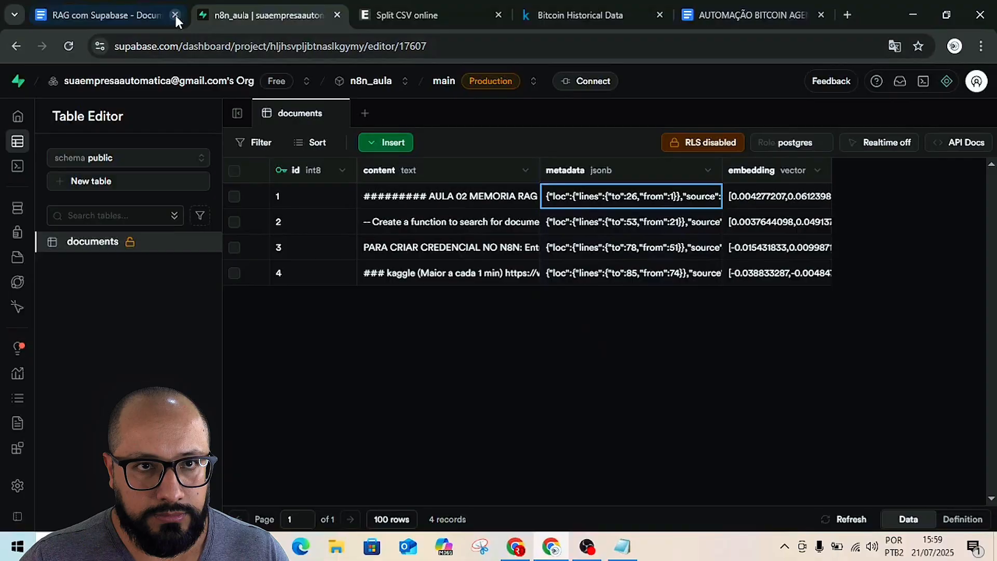
pyautogui.click(130, 11)
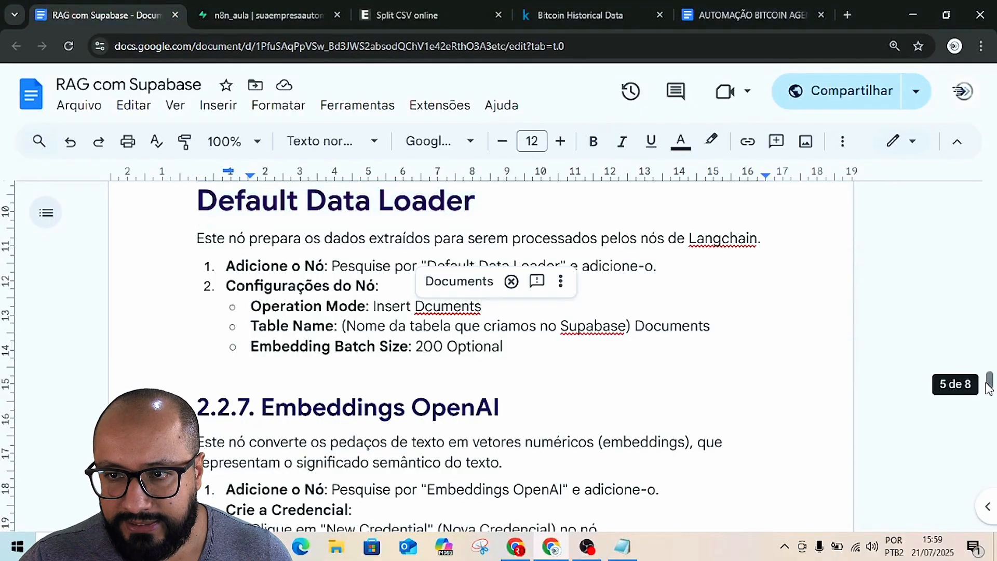
pyautogui.scroll(-10, 995, 444)
pyautogui.scroll(-15, 994, 443)
pyautogui.scroll(3, 640, 403)
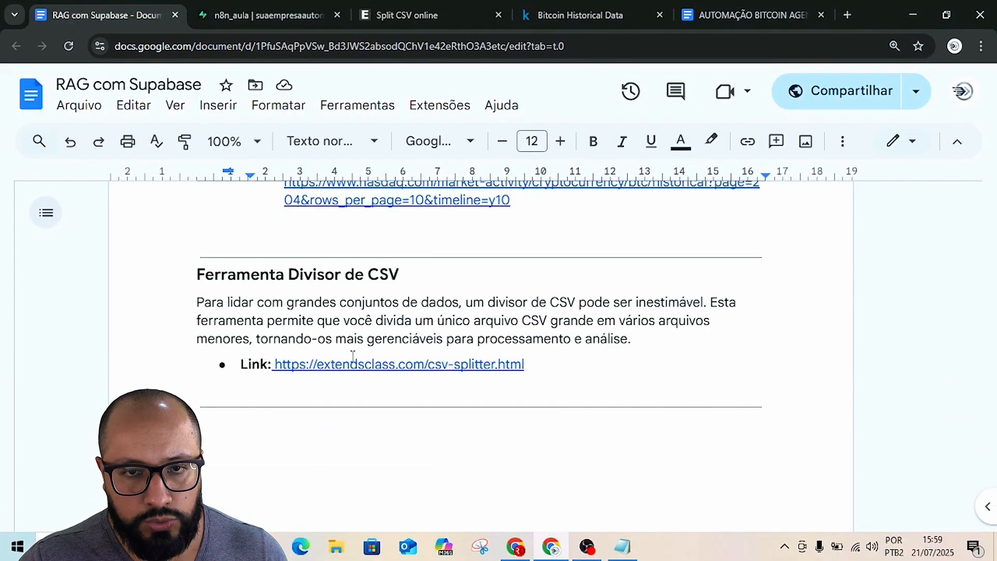
pyautogui.scroll(3, 423, 309)
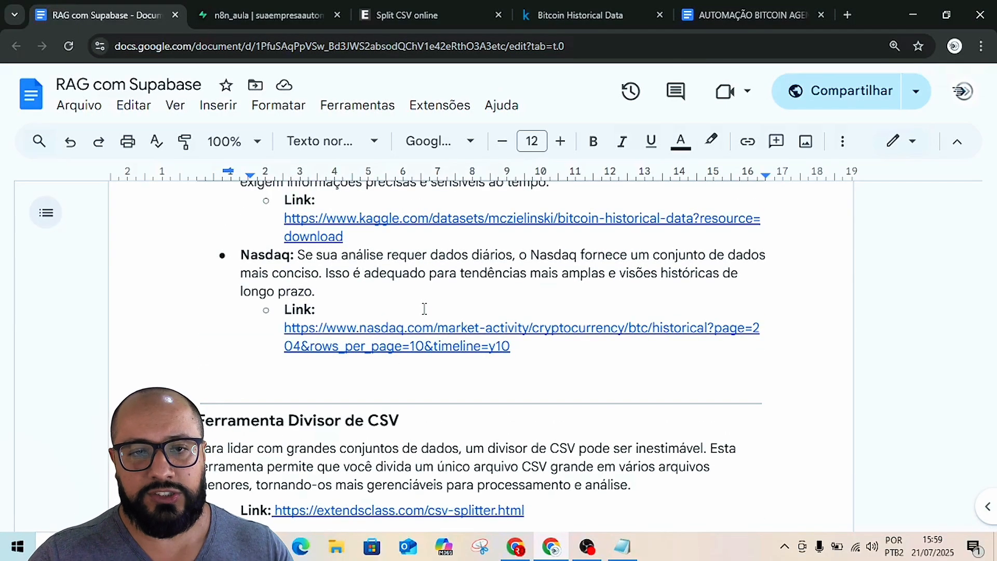
pyautogui.scroll(-2, 424, 309)
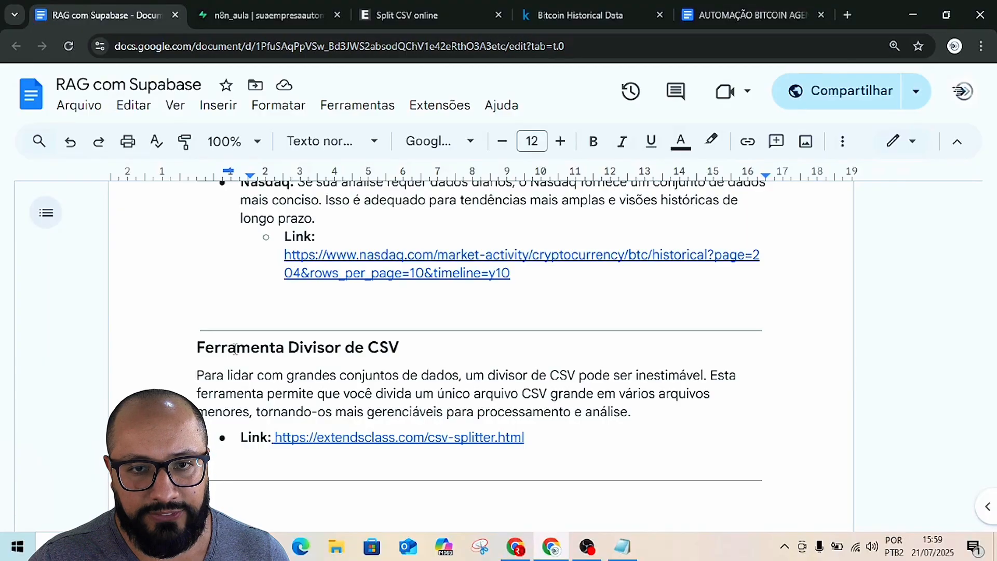
pyautogui.doubleClick(383, 346)
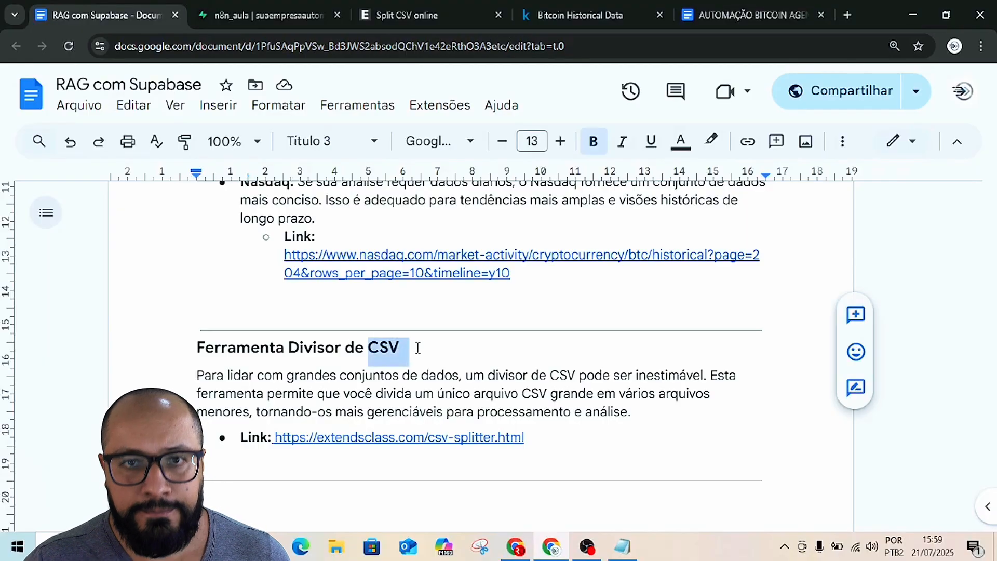
# Review the Bitcoin research agent PDF link, the Kaggle source and the donation section with its Pix key in the document
pyautogui.scroll(7, 690, 399)
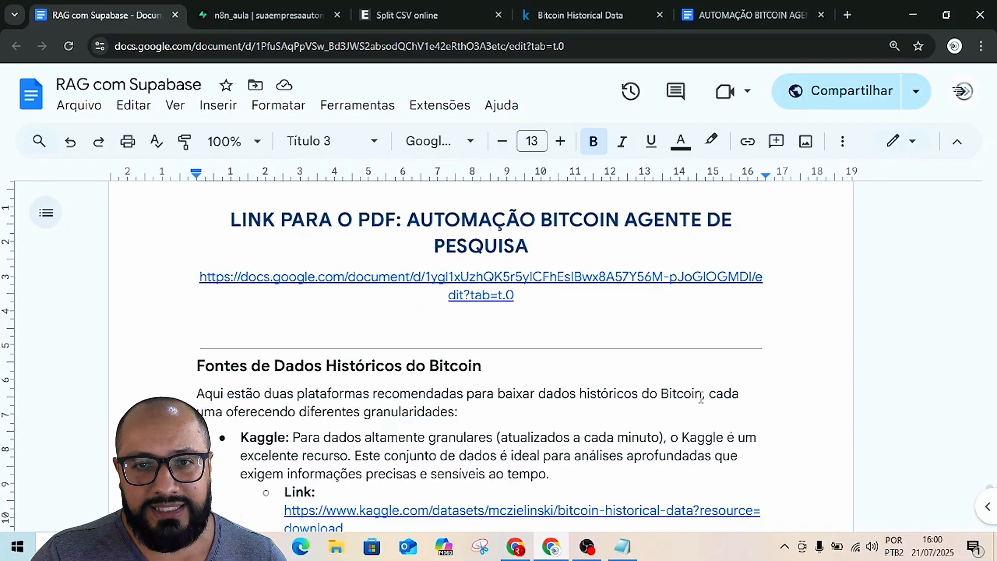
pyautogui.scroll(10, 701, 396)
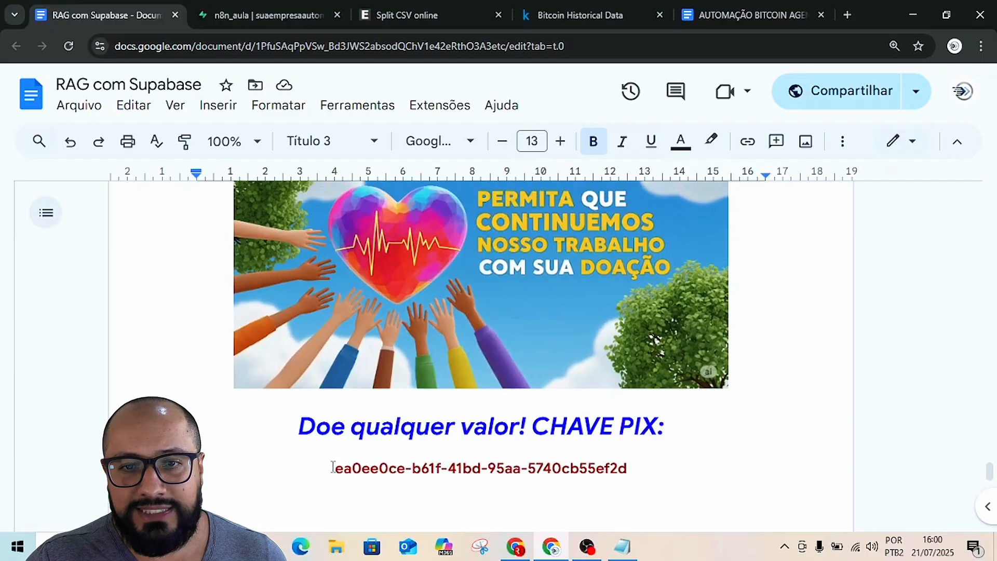
pyautogui.moveTo(335, 467); pyautogui.dragTo(636, 480)
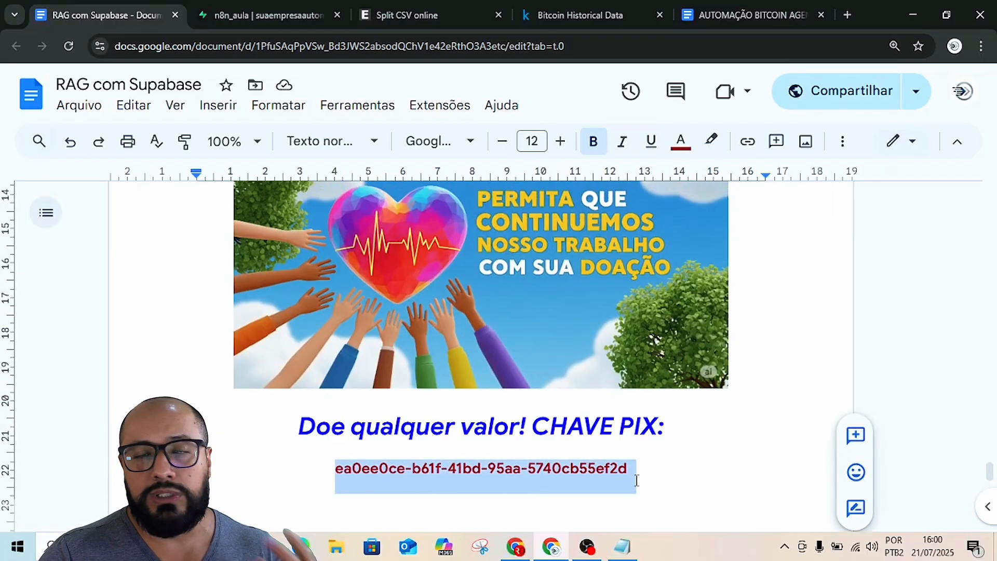
pyautogui.click(687, 463)
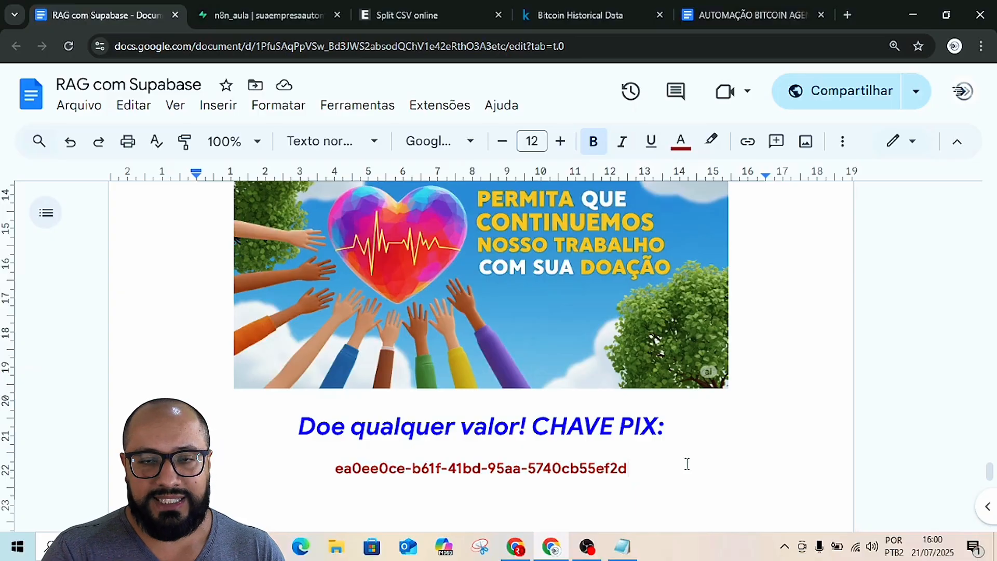